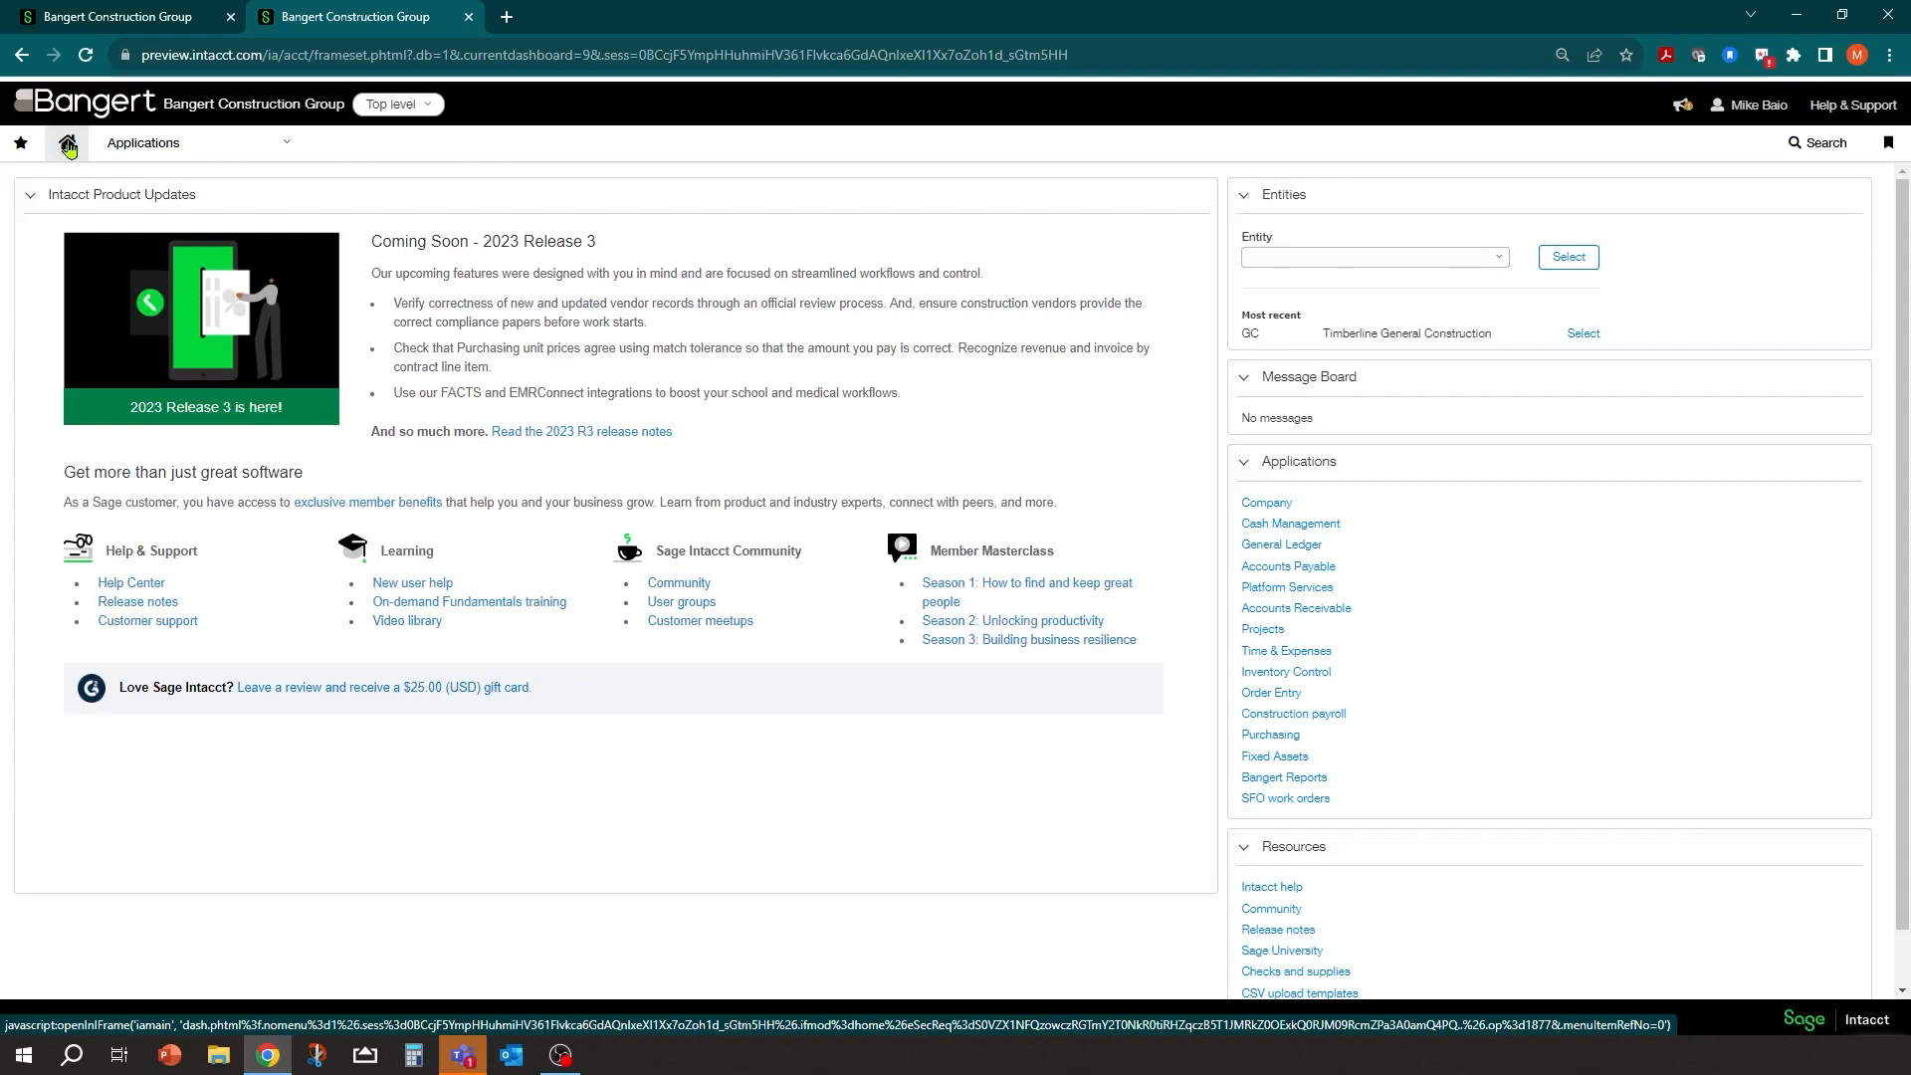
# Open the Custom reports list from the Reports application and locate the BCS Project Transactions Report.
pyautogui.click(284, 145)
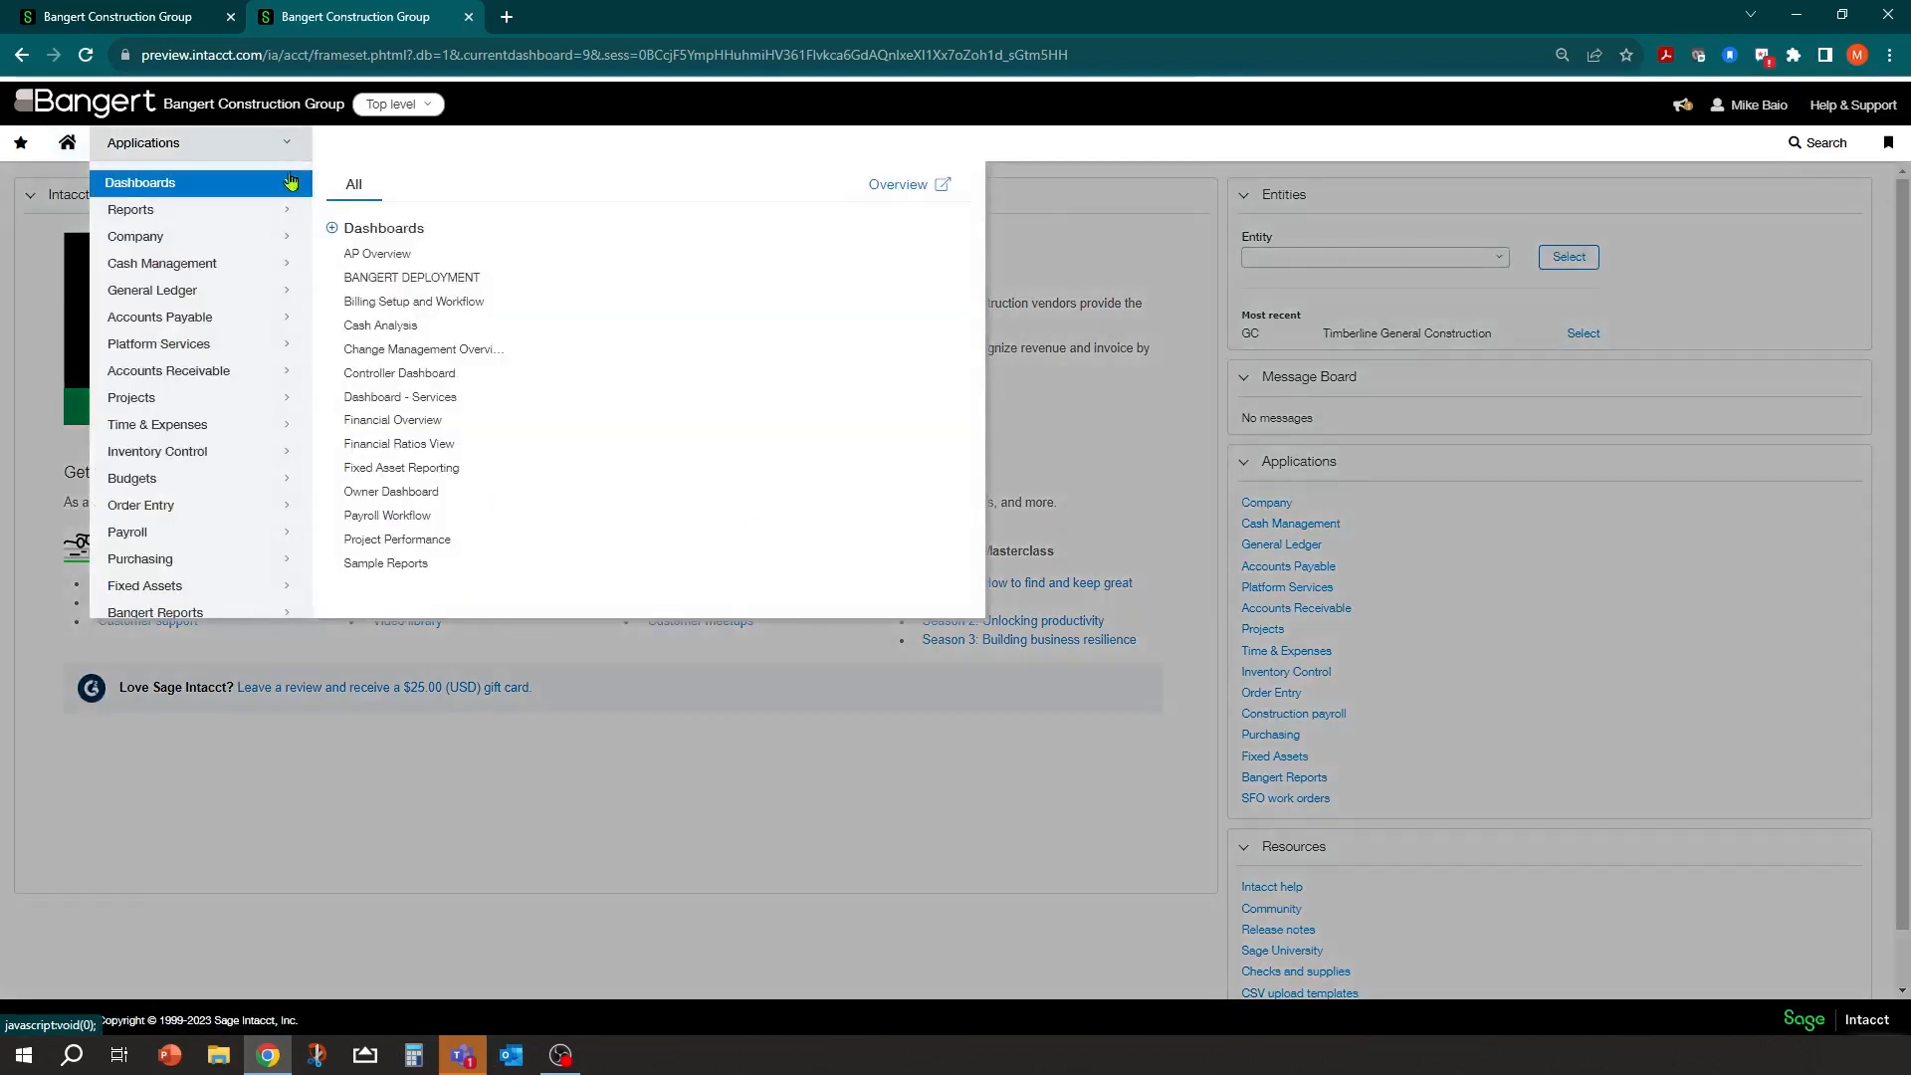
pyautogui.click(179, 290)
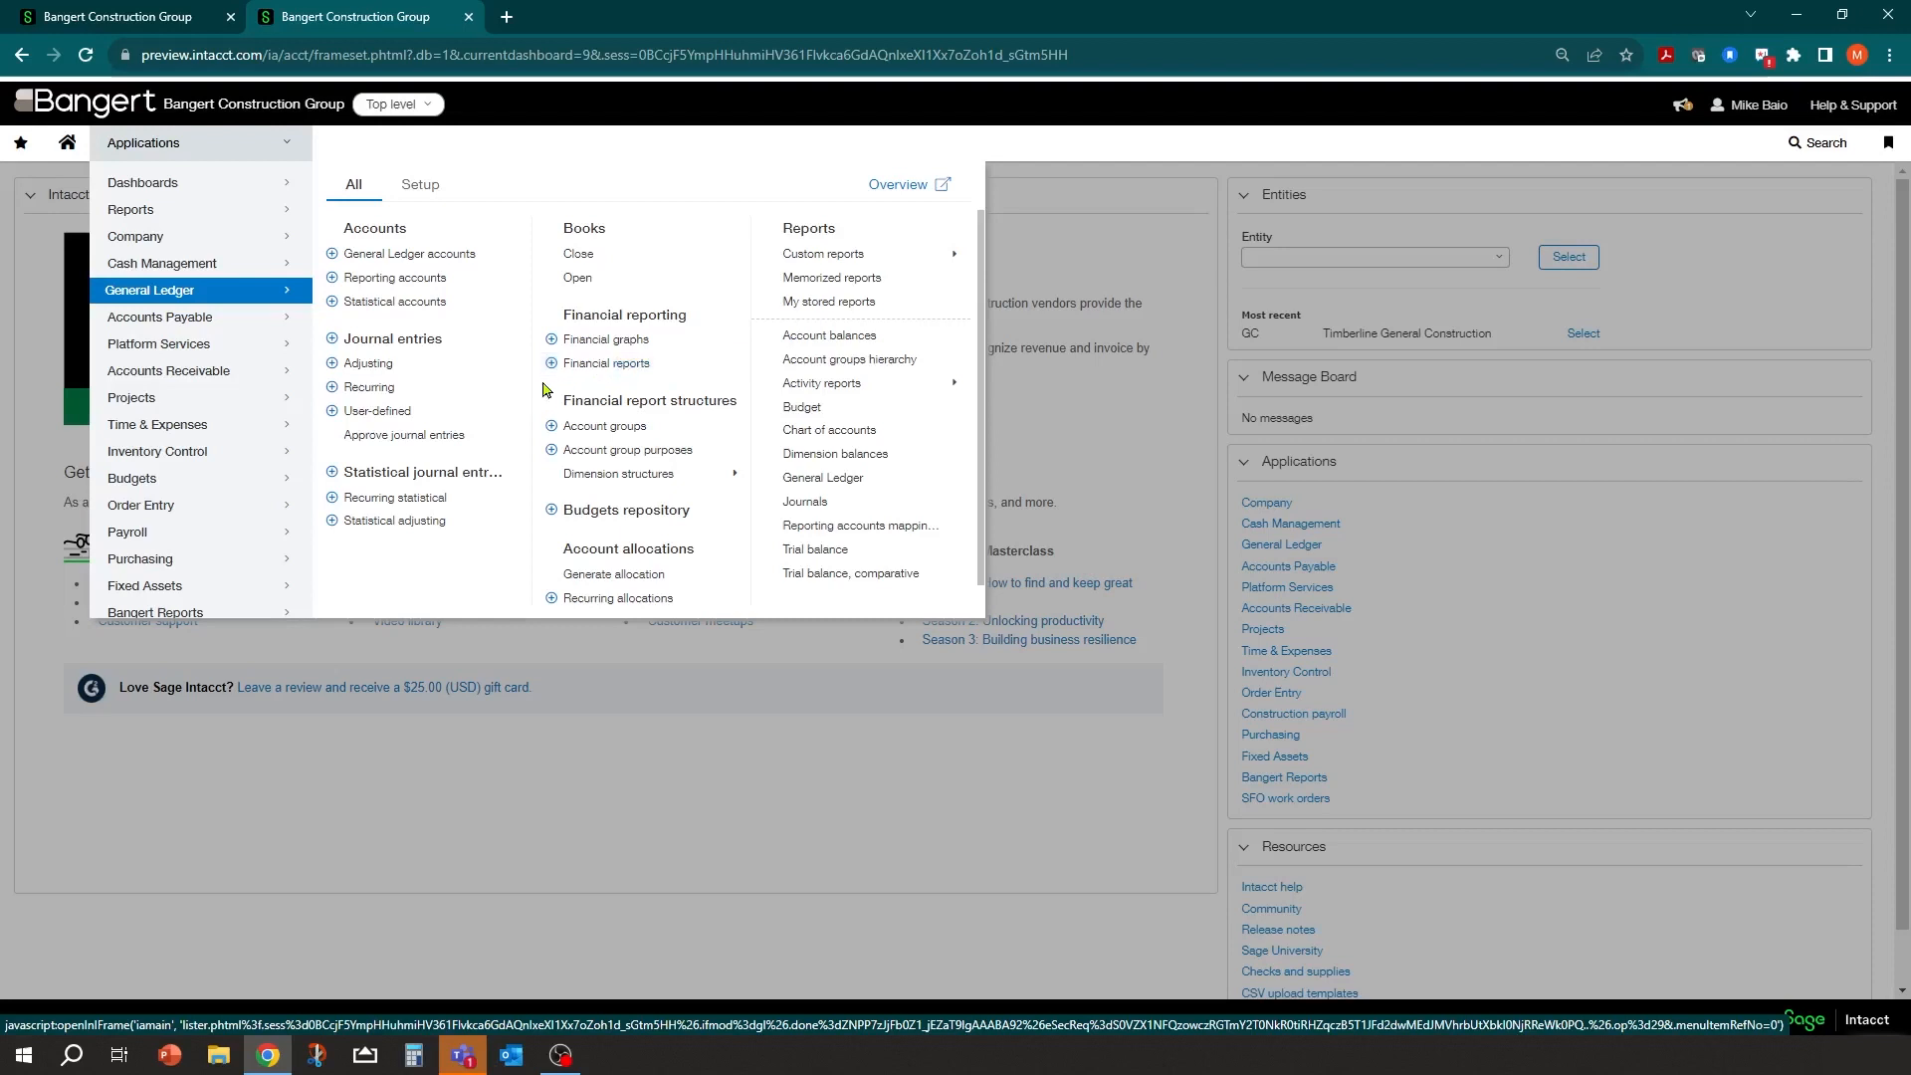
pyautogui.moveTo(163, 215)
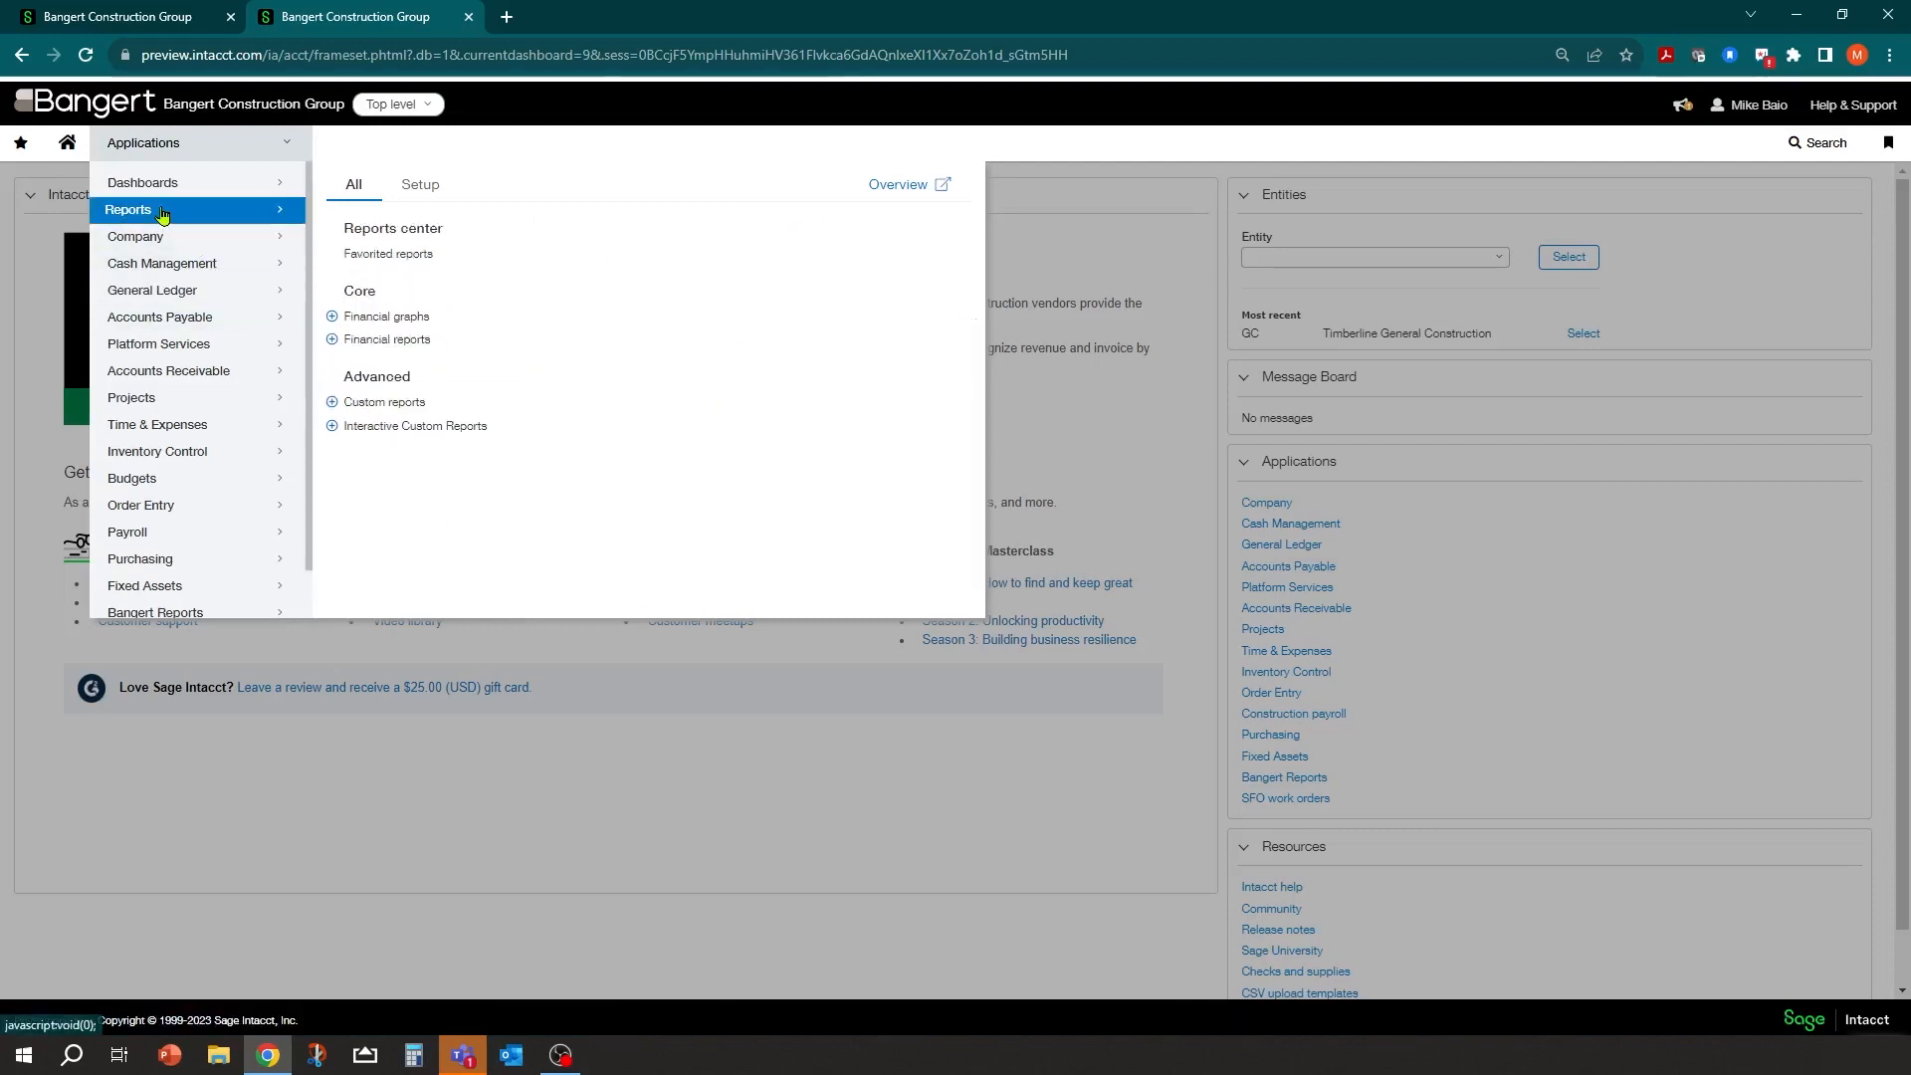
pyautogui.click(377, 409)
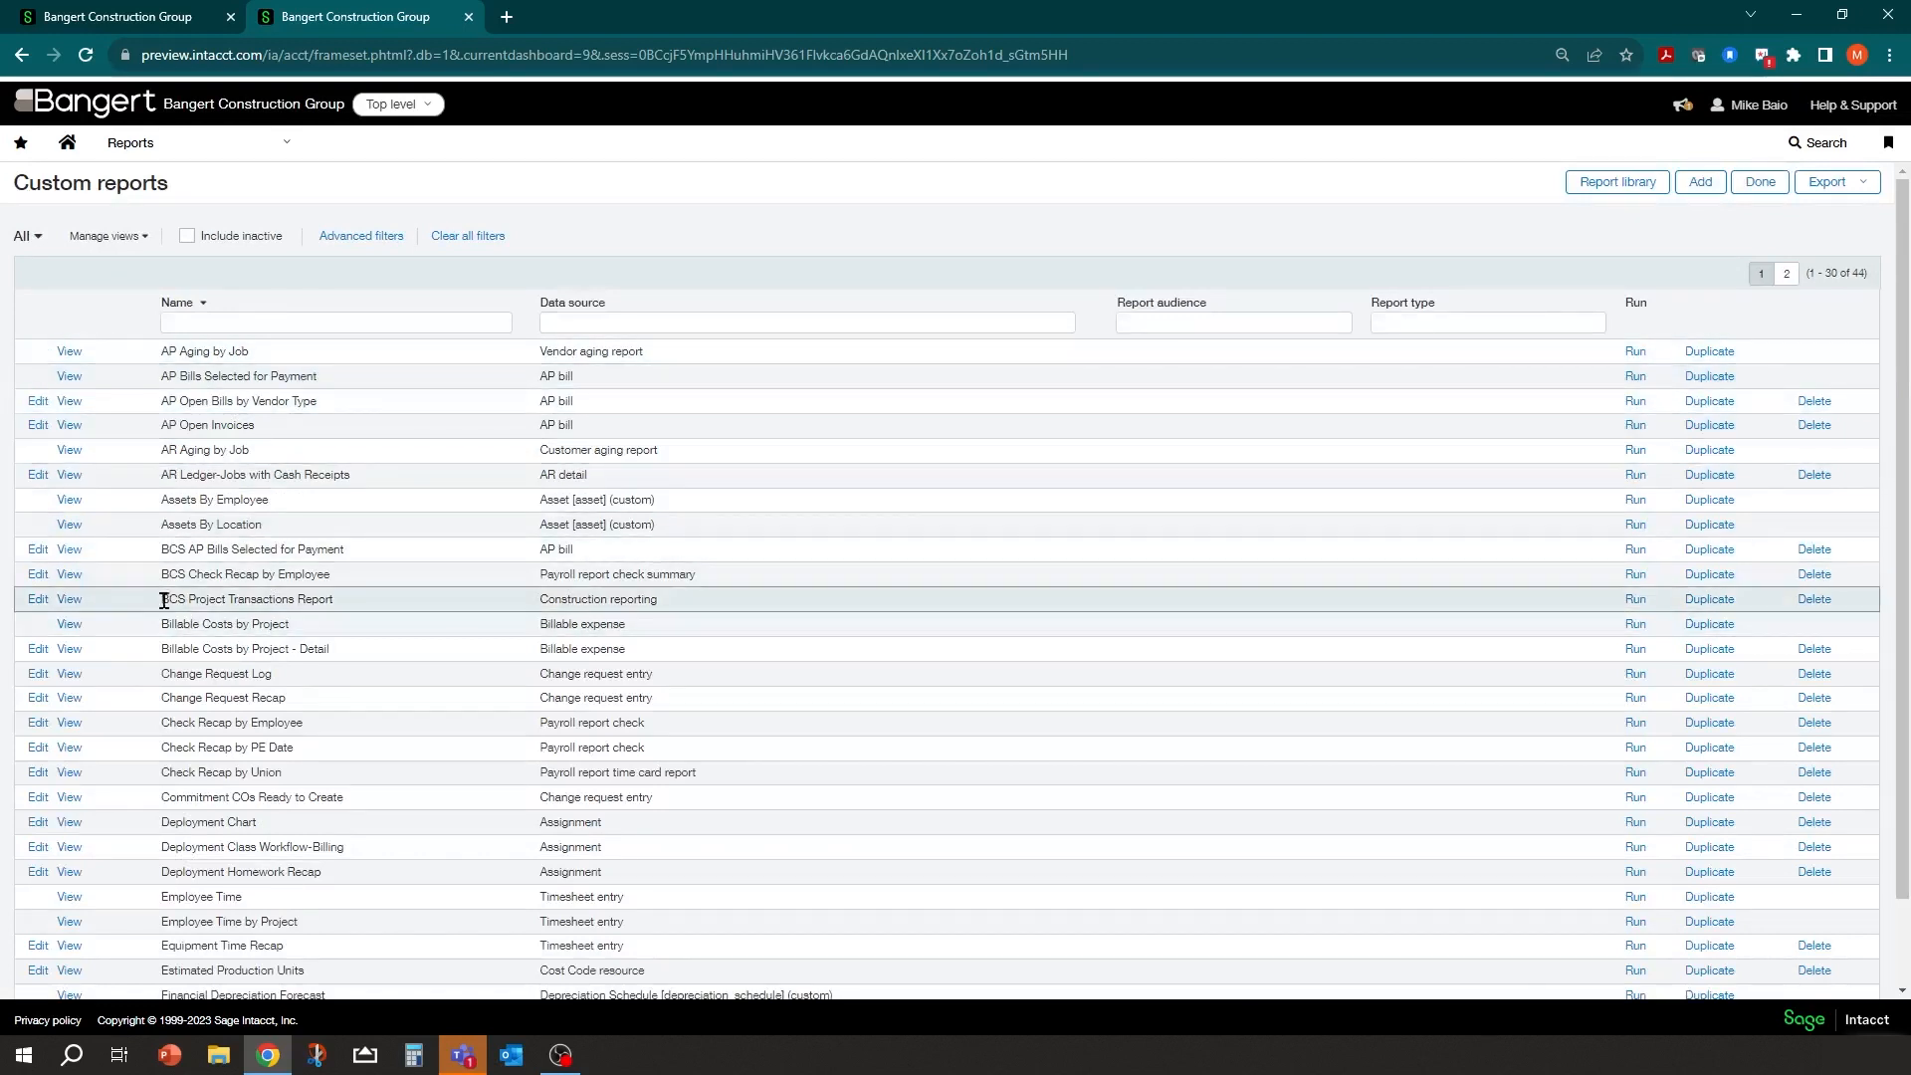
pyautogui.moveTo(161, 599); pyautogui.dragTo(346, 603)
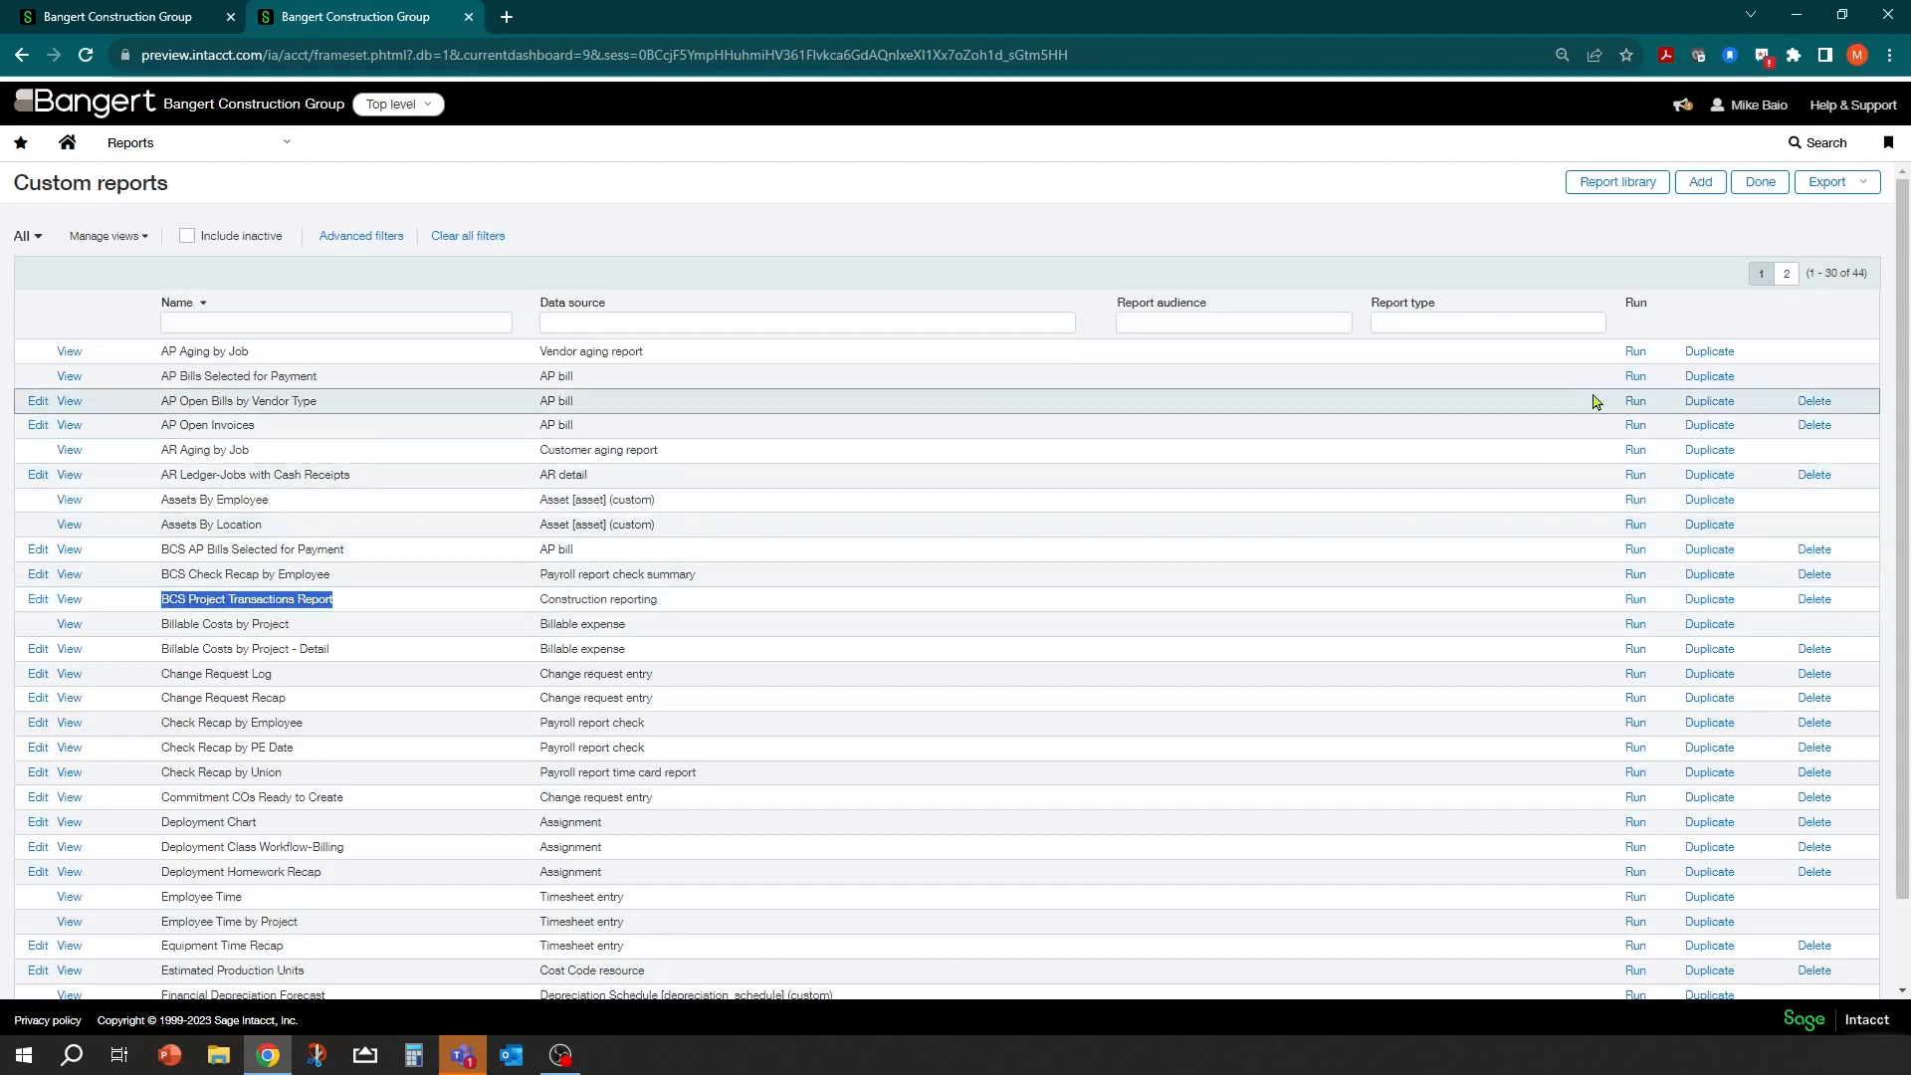
# Start a new custom report and choose Construction reporting as its primary data source.
pyautogui.click(1698, 188)
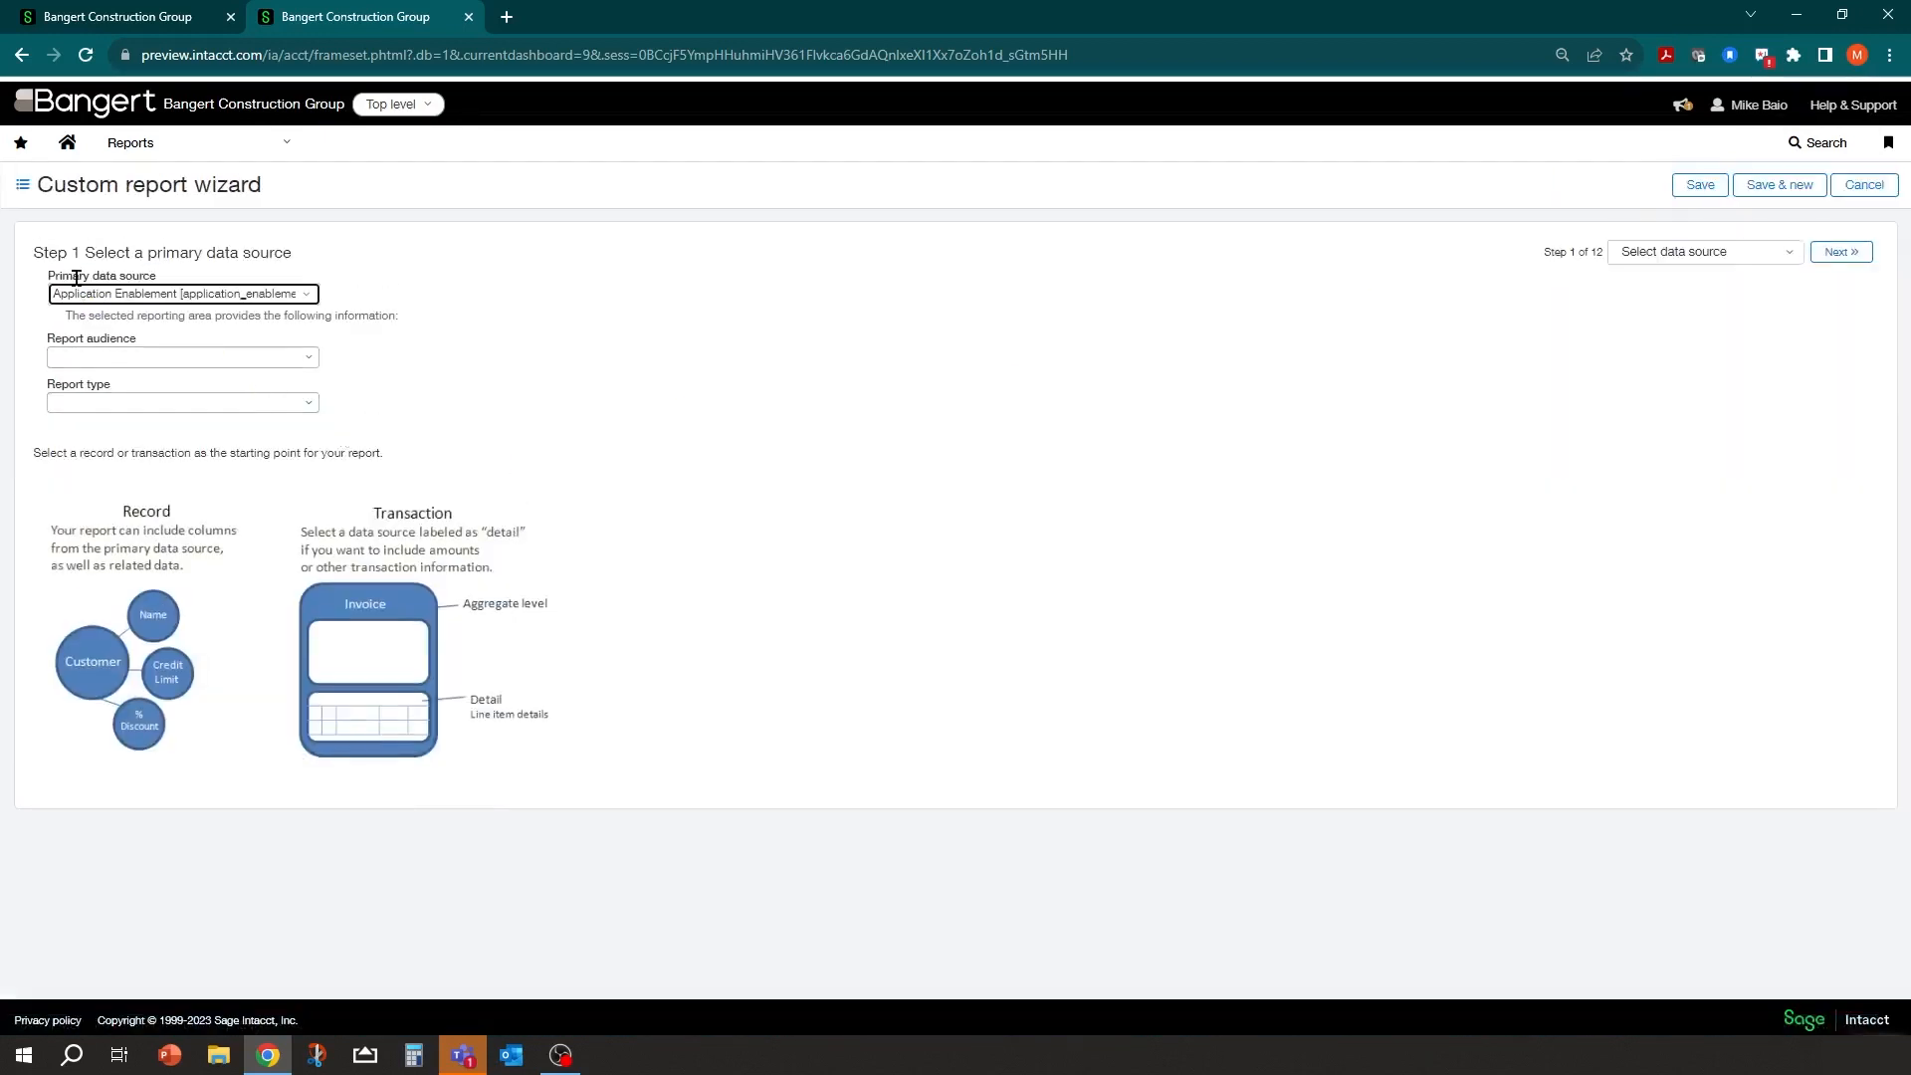
pyautogui.click(307, 296)
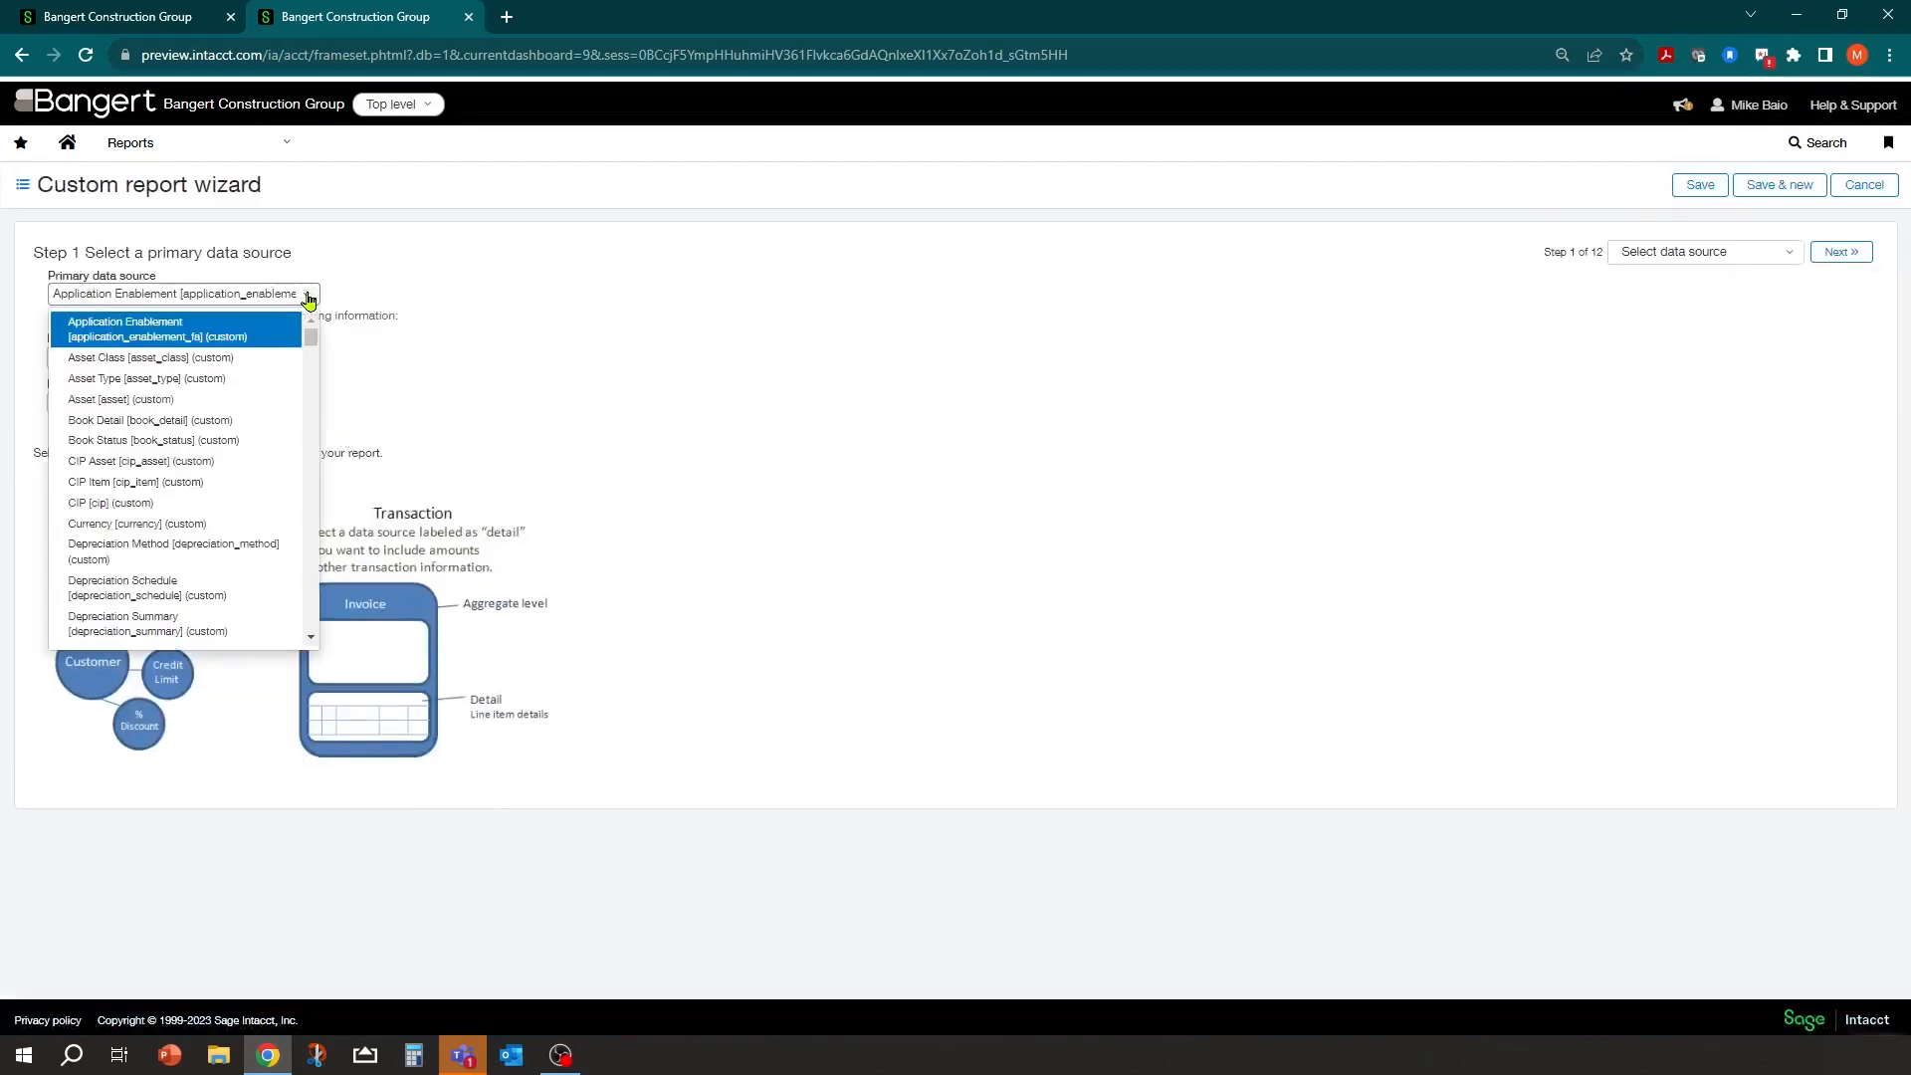
pyautogui.scroll(-3, 261, 410)
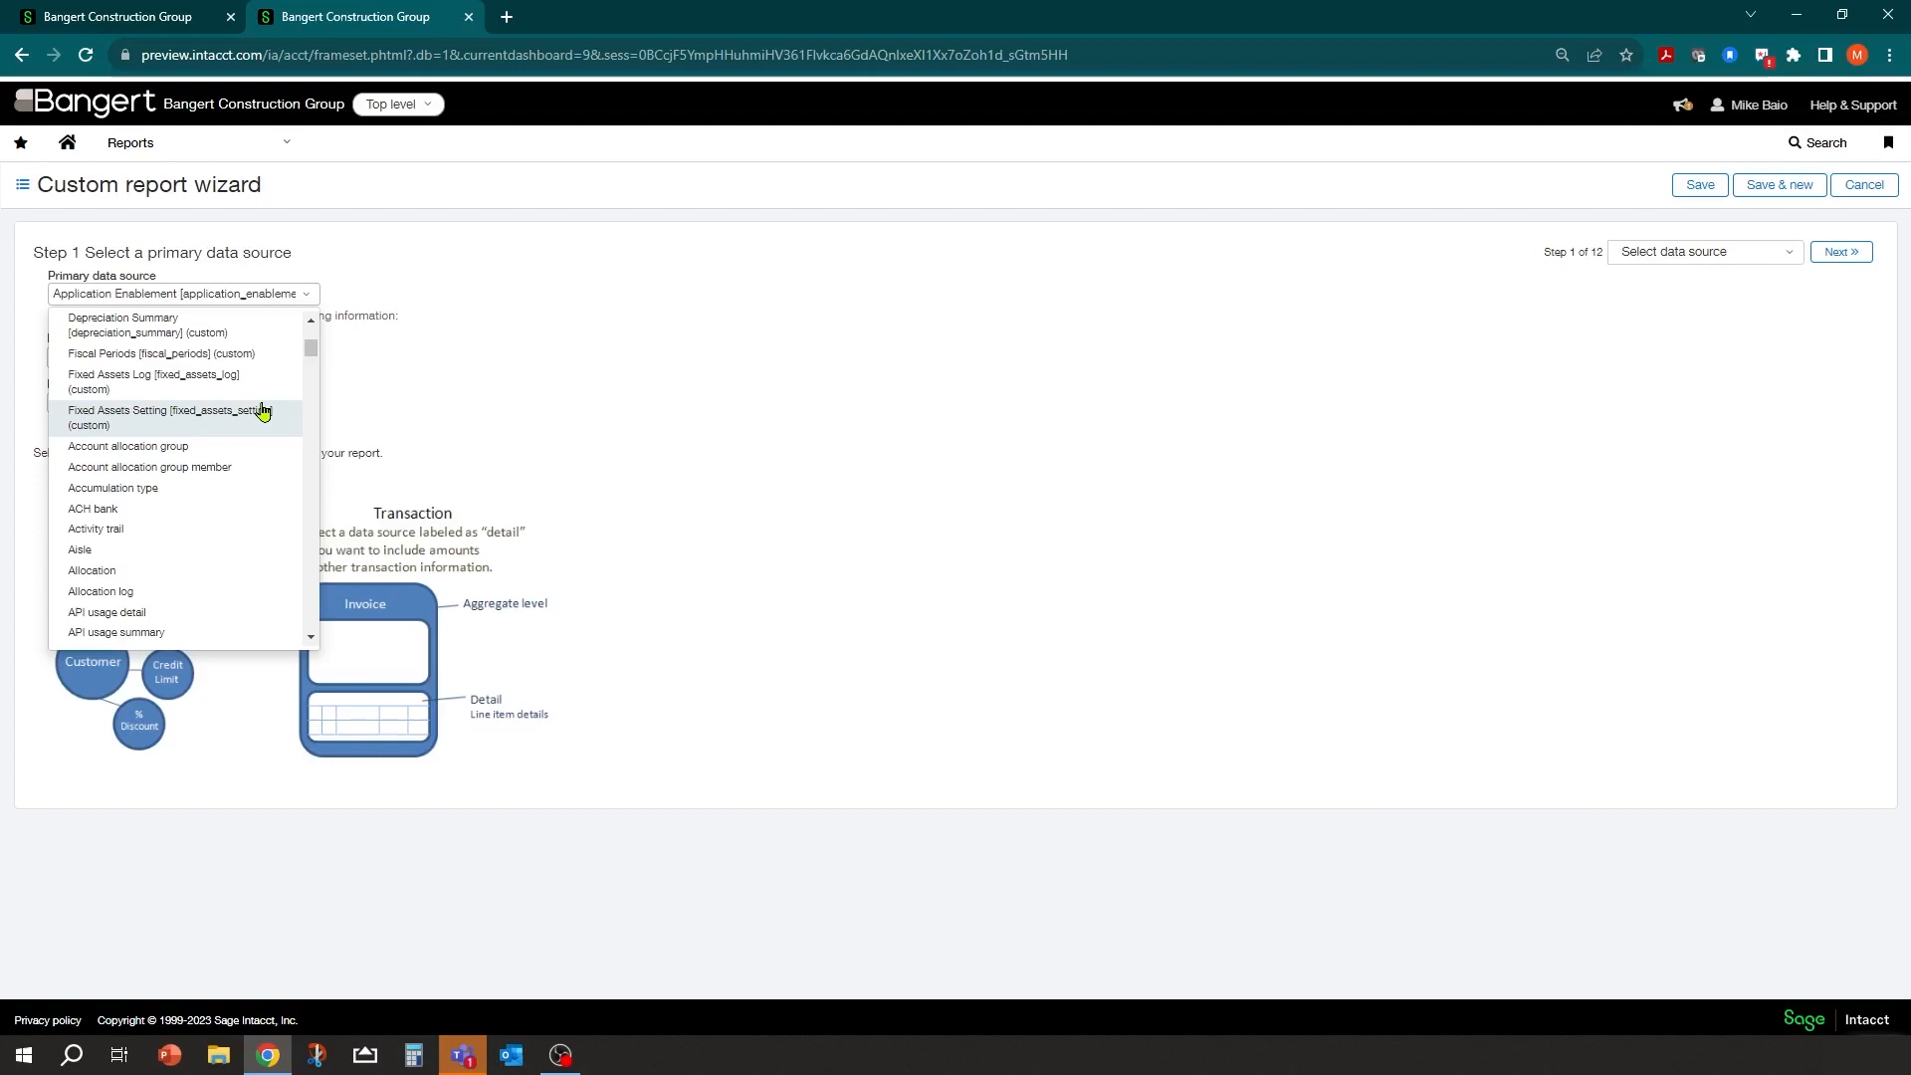
pyautogui.scroll(-2, 226, 537)
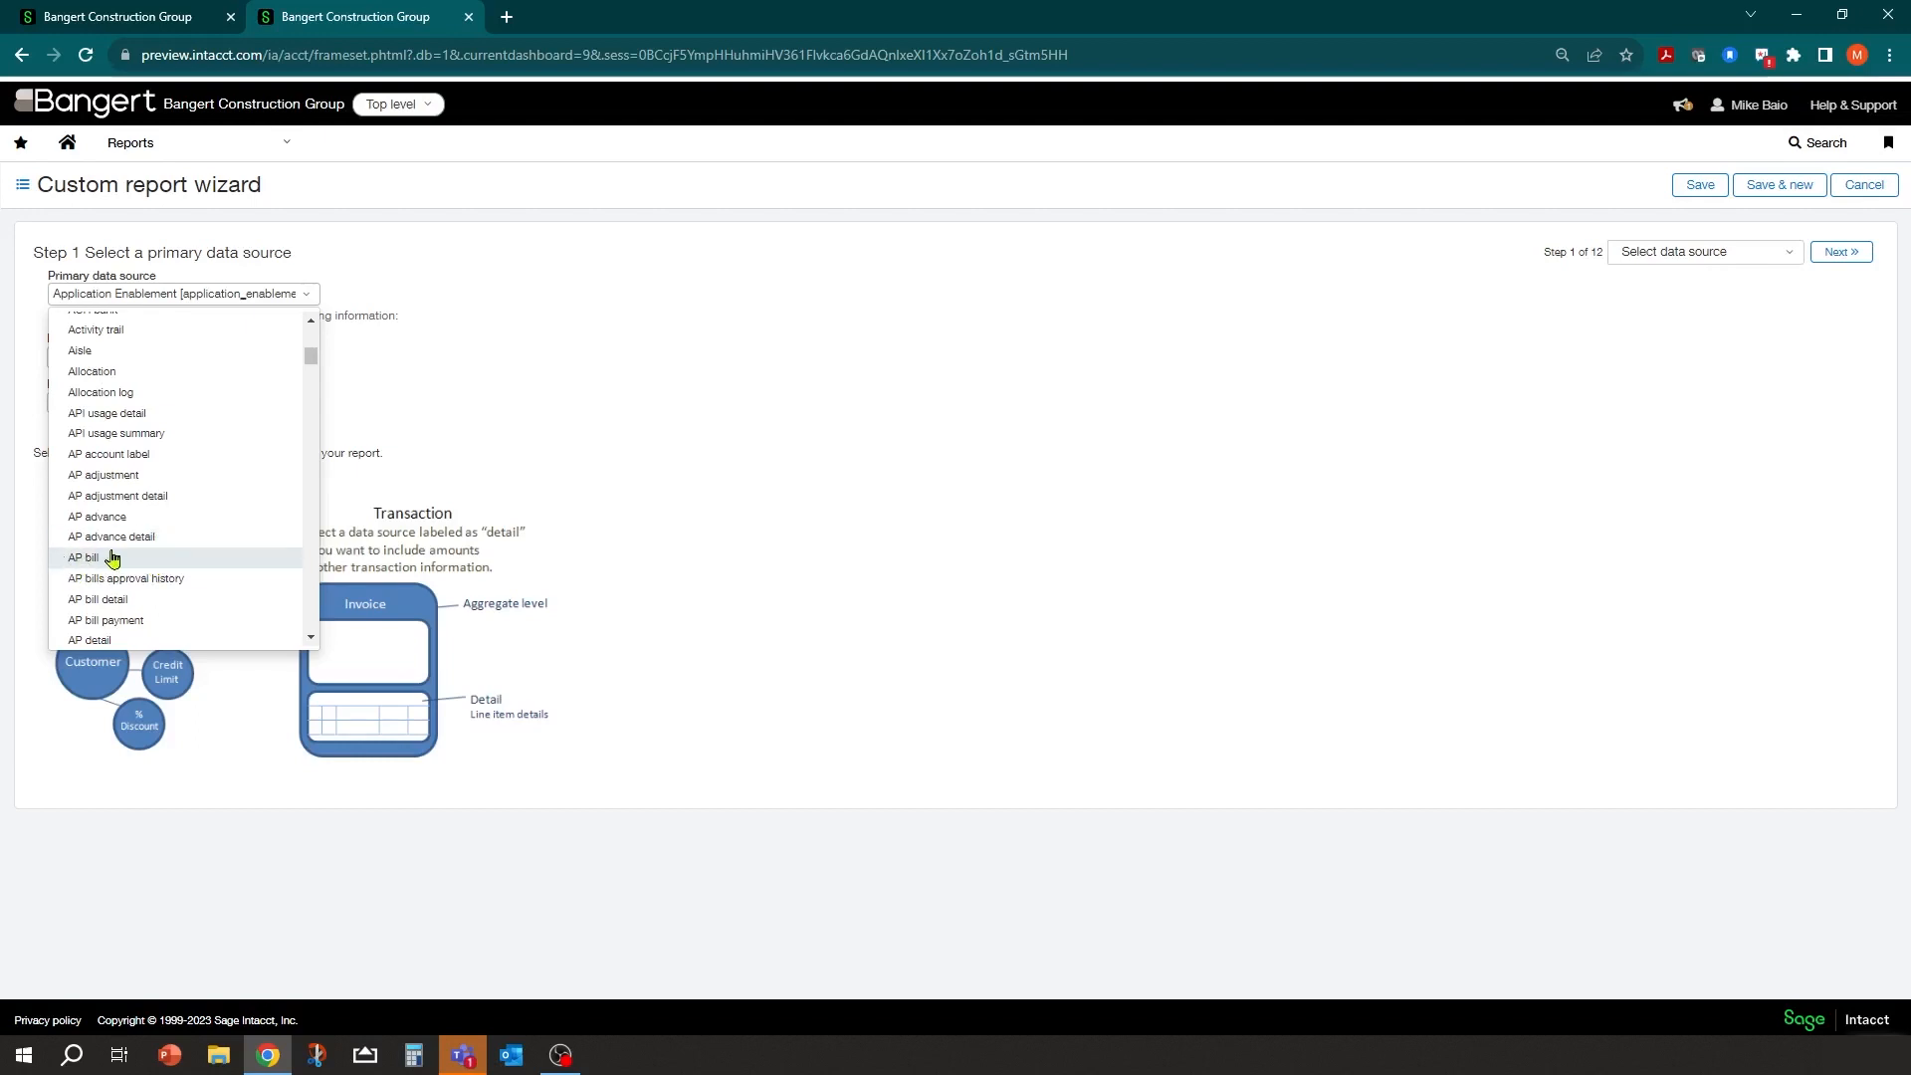
pyautogui.scroll(-1, 264, 554)
pyautogui.scroll(-2, 264, 554)
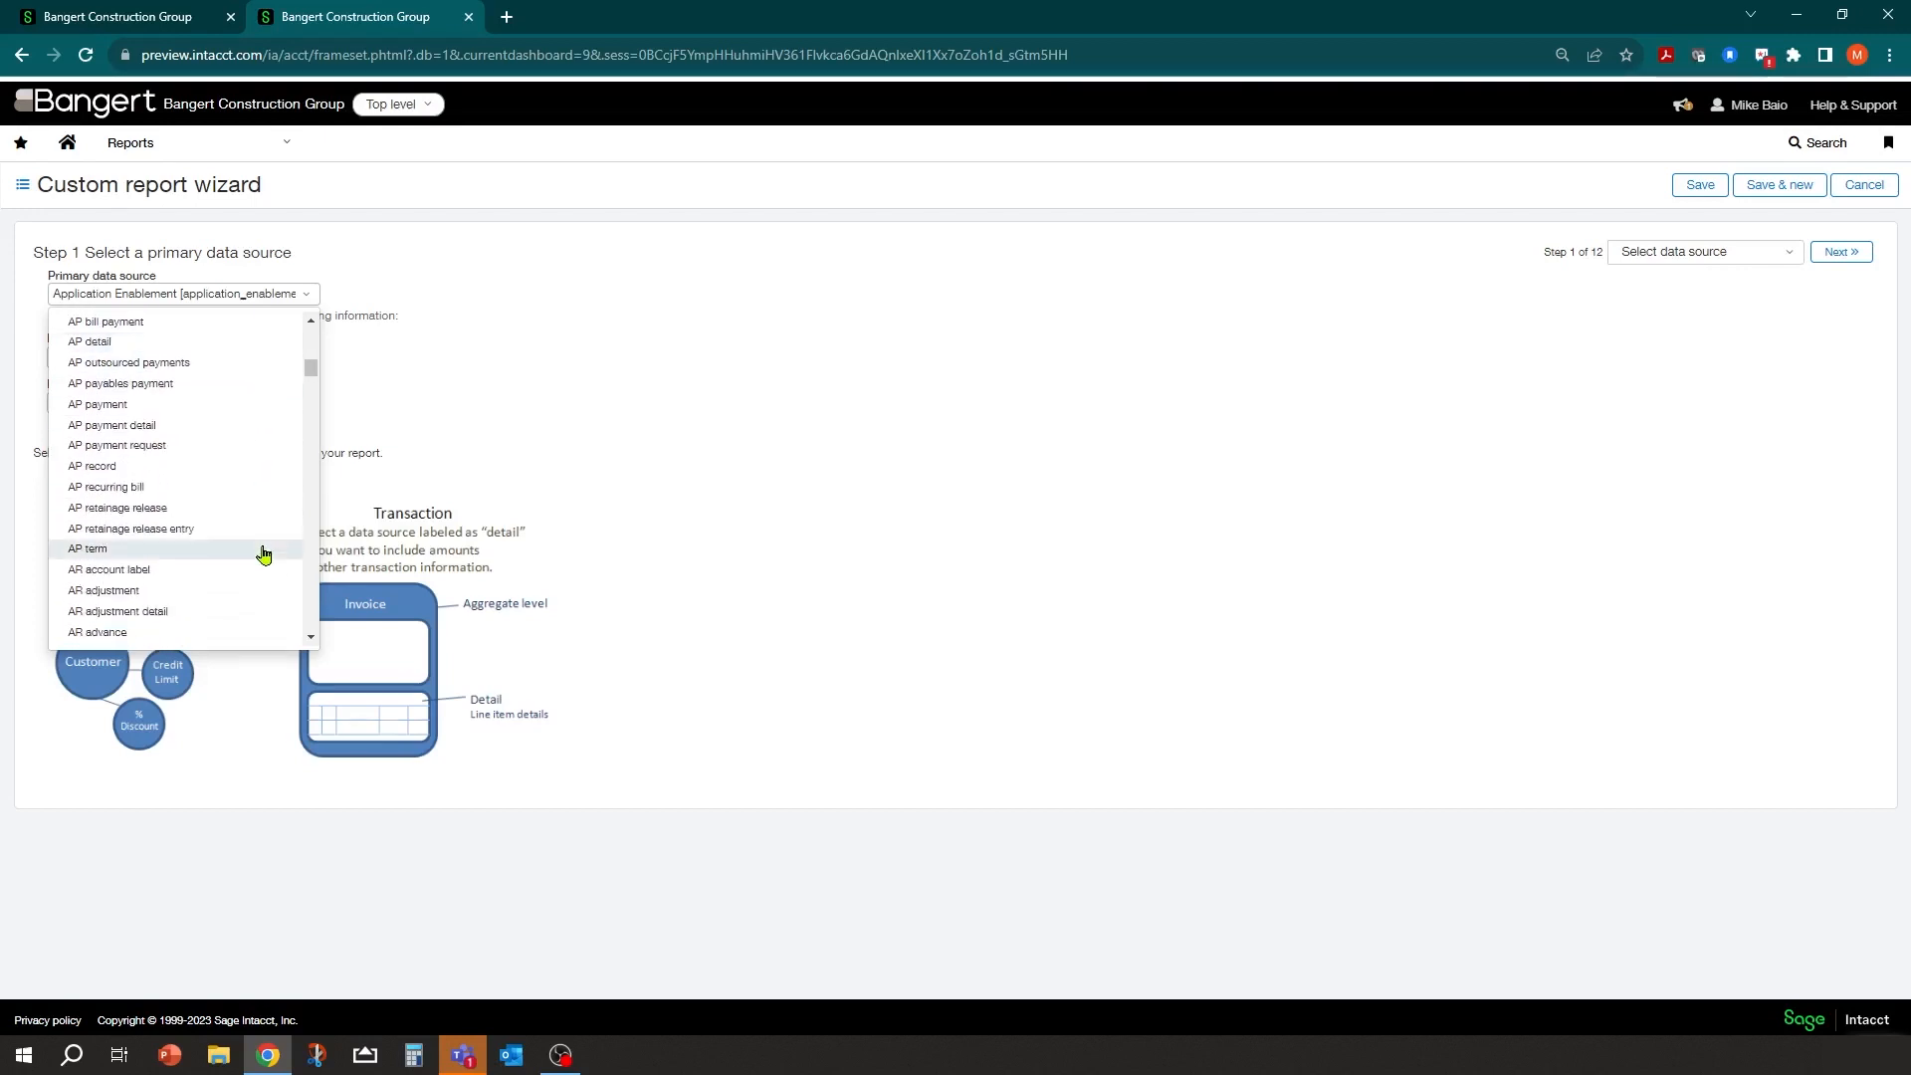
pyautogui.scroll(-2, 263, 554)
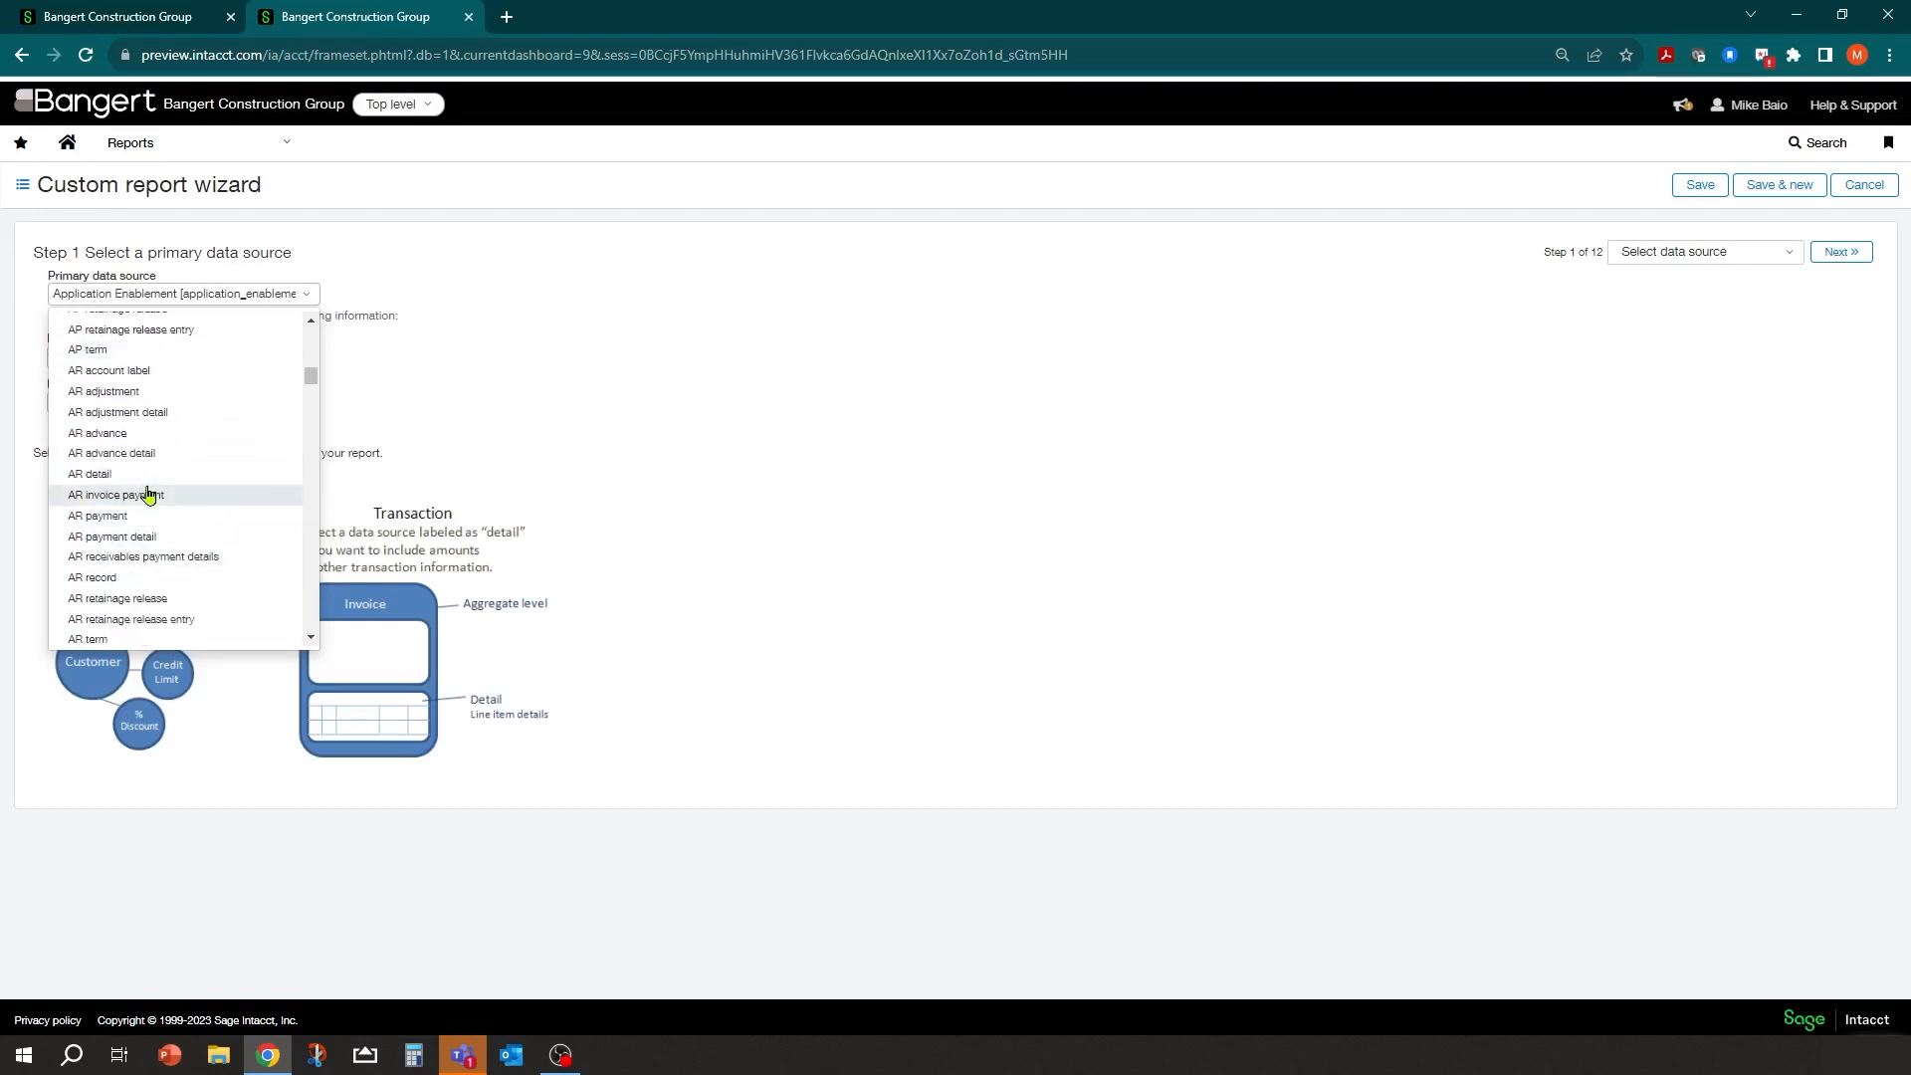
pyautogui.scroll(-3, 205, 537)
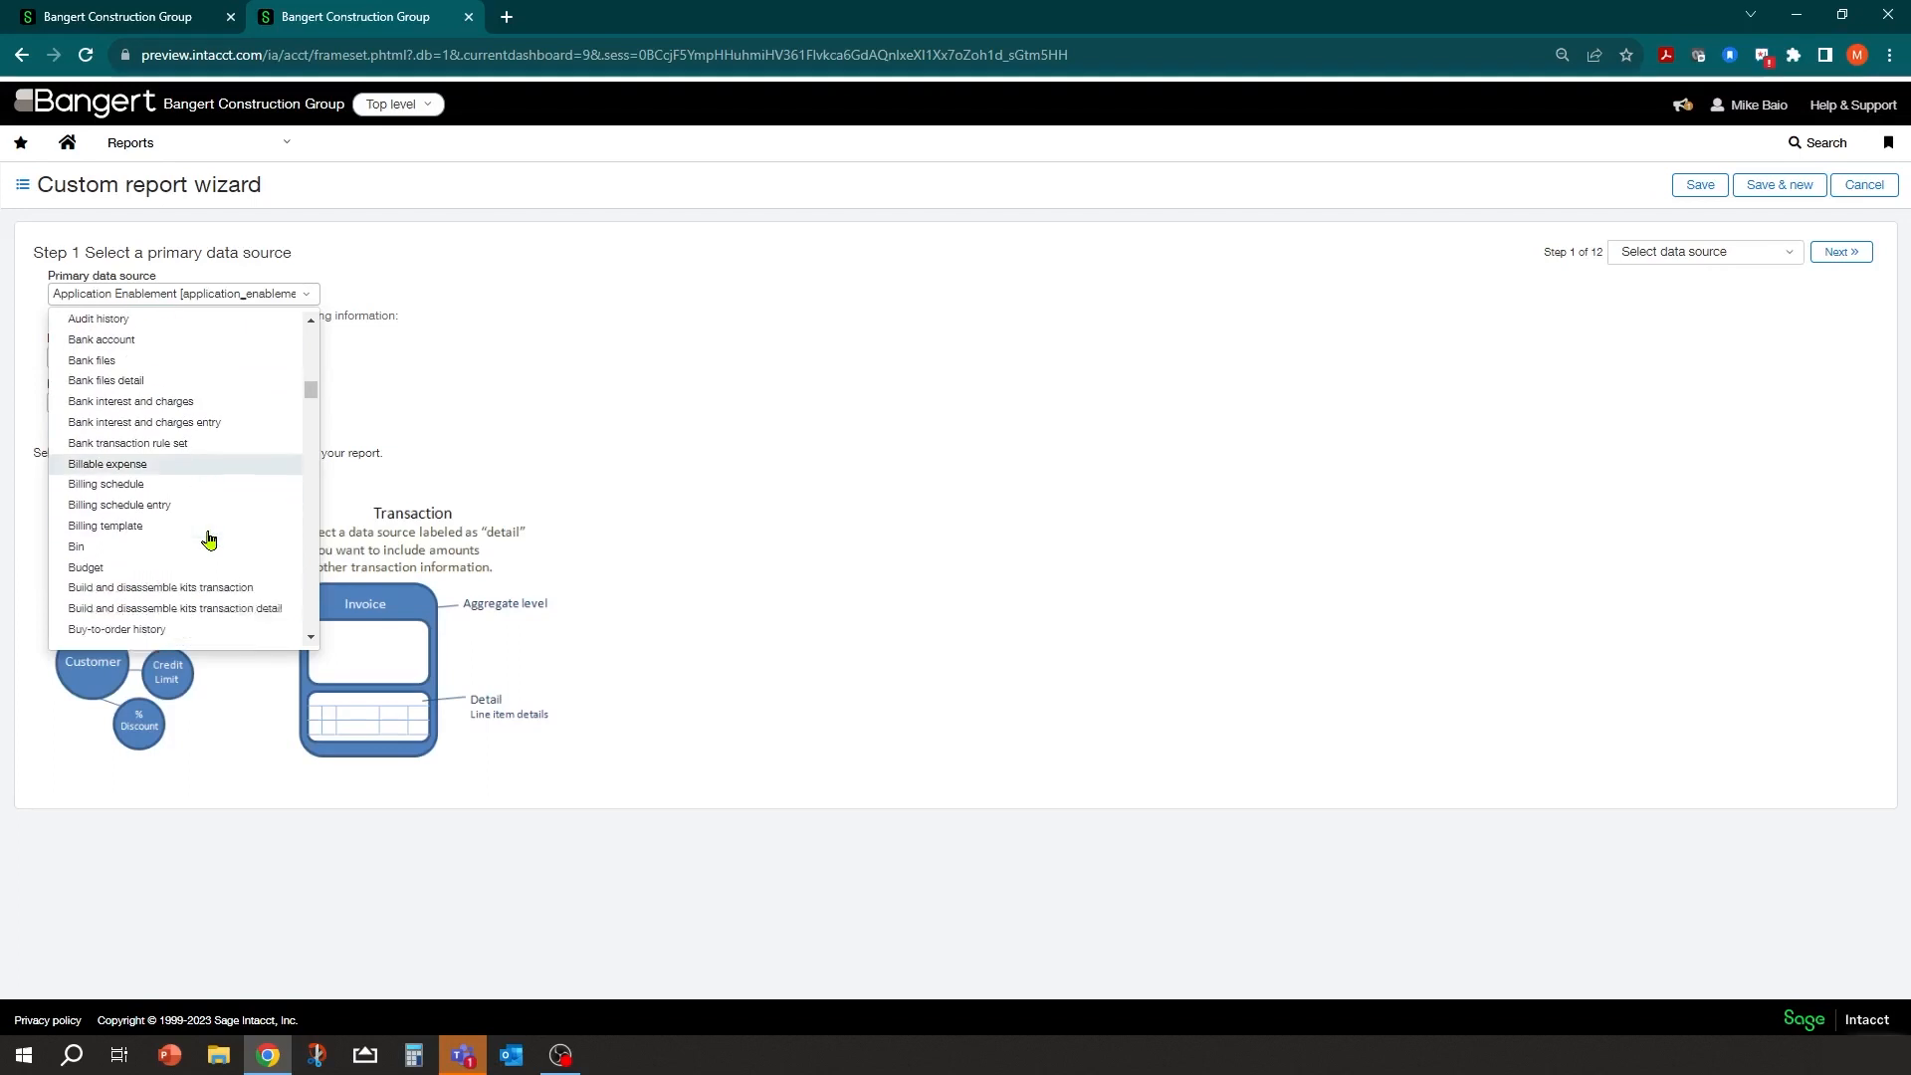
pyautogui.scroll(-3, 208, 539)
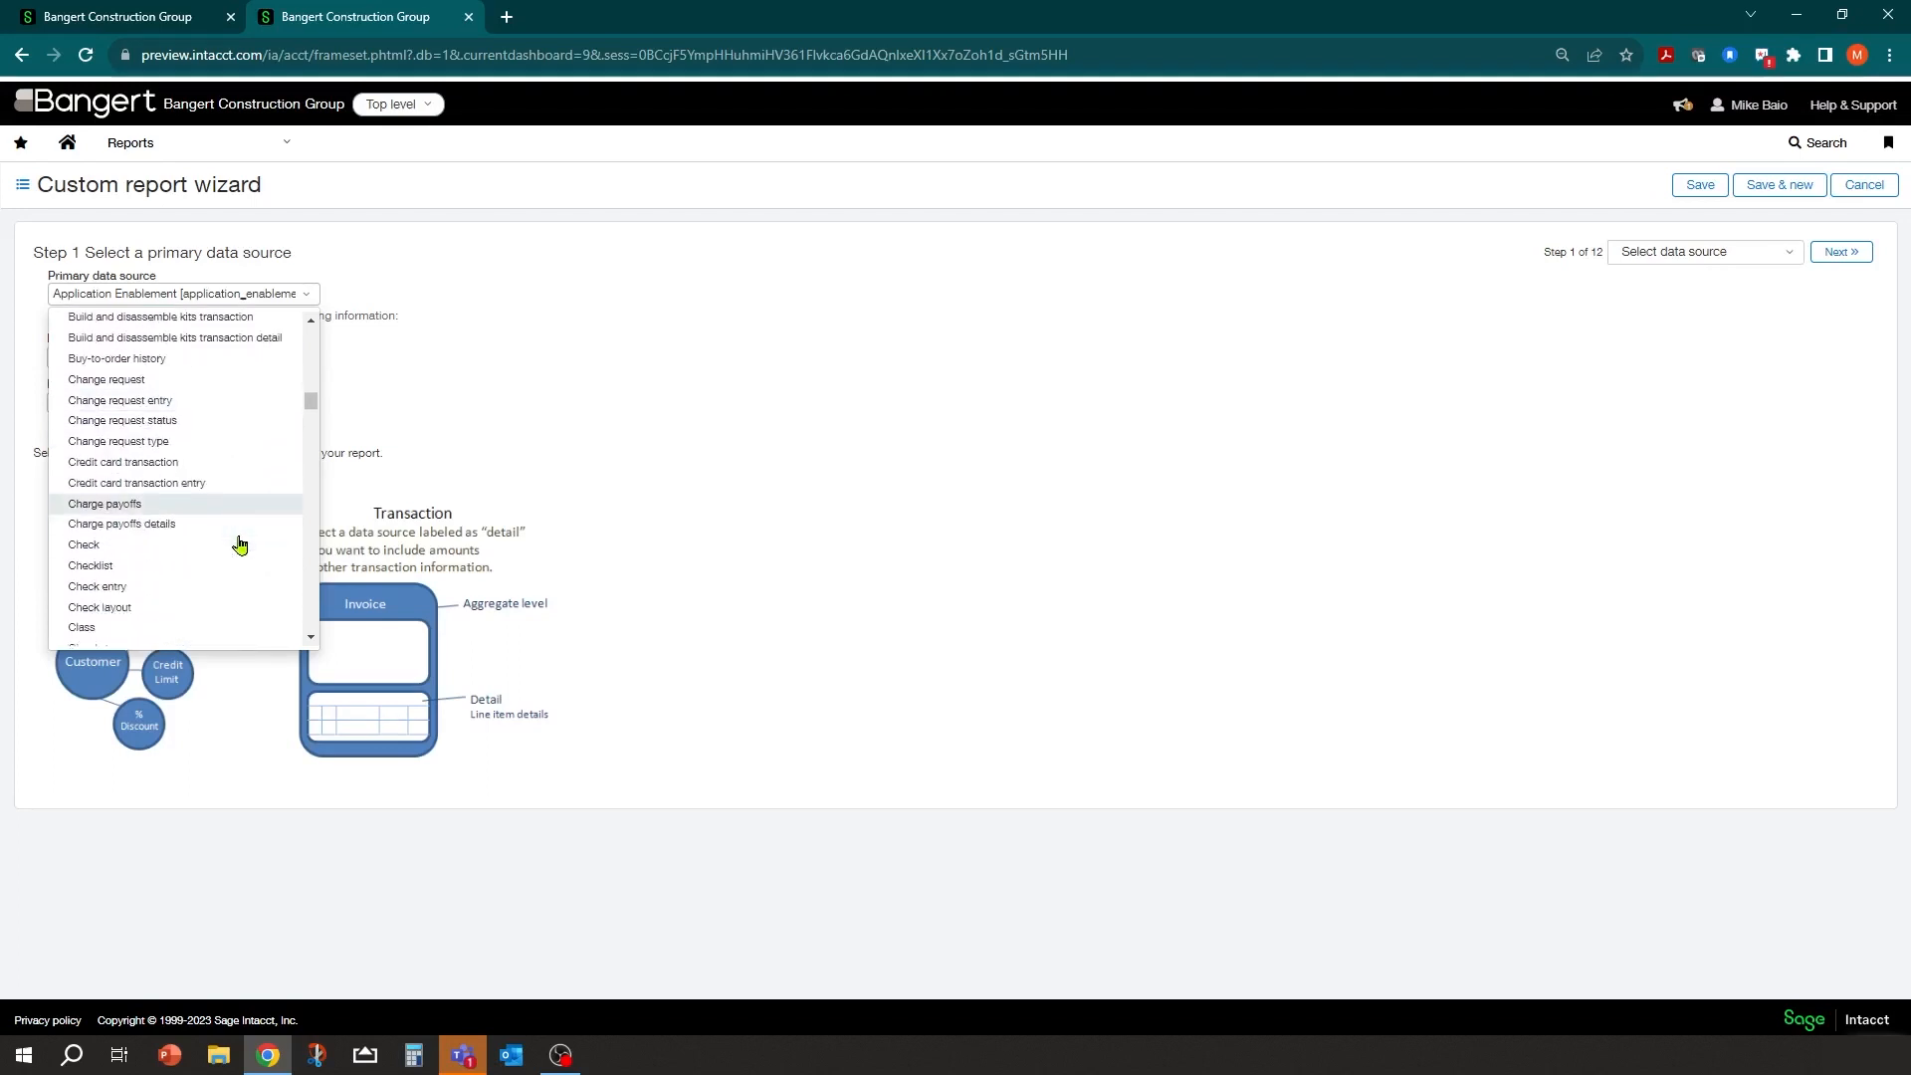
pyautogui.scroll(-3, 237, 542)
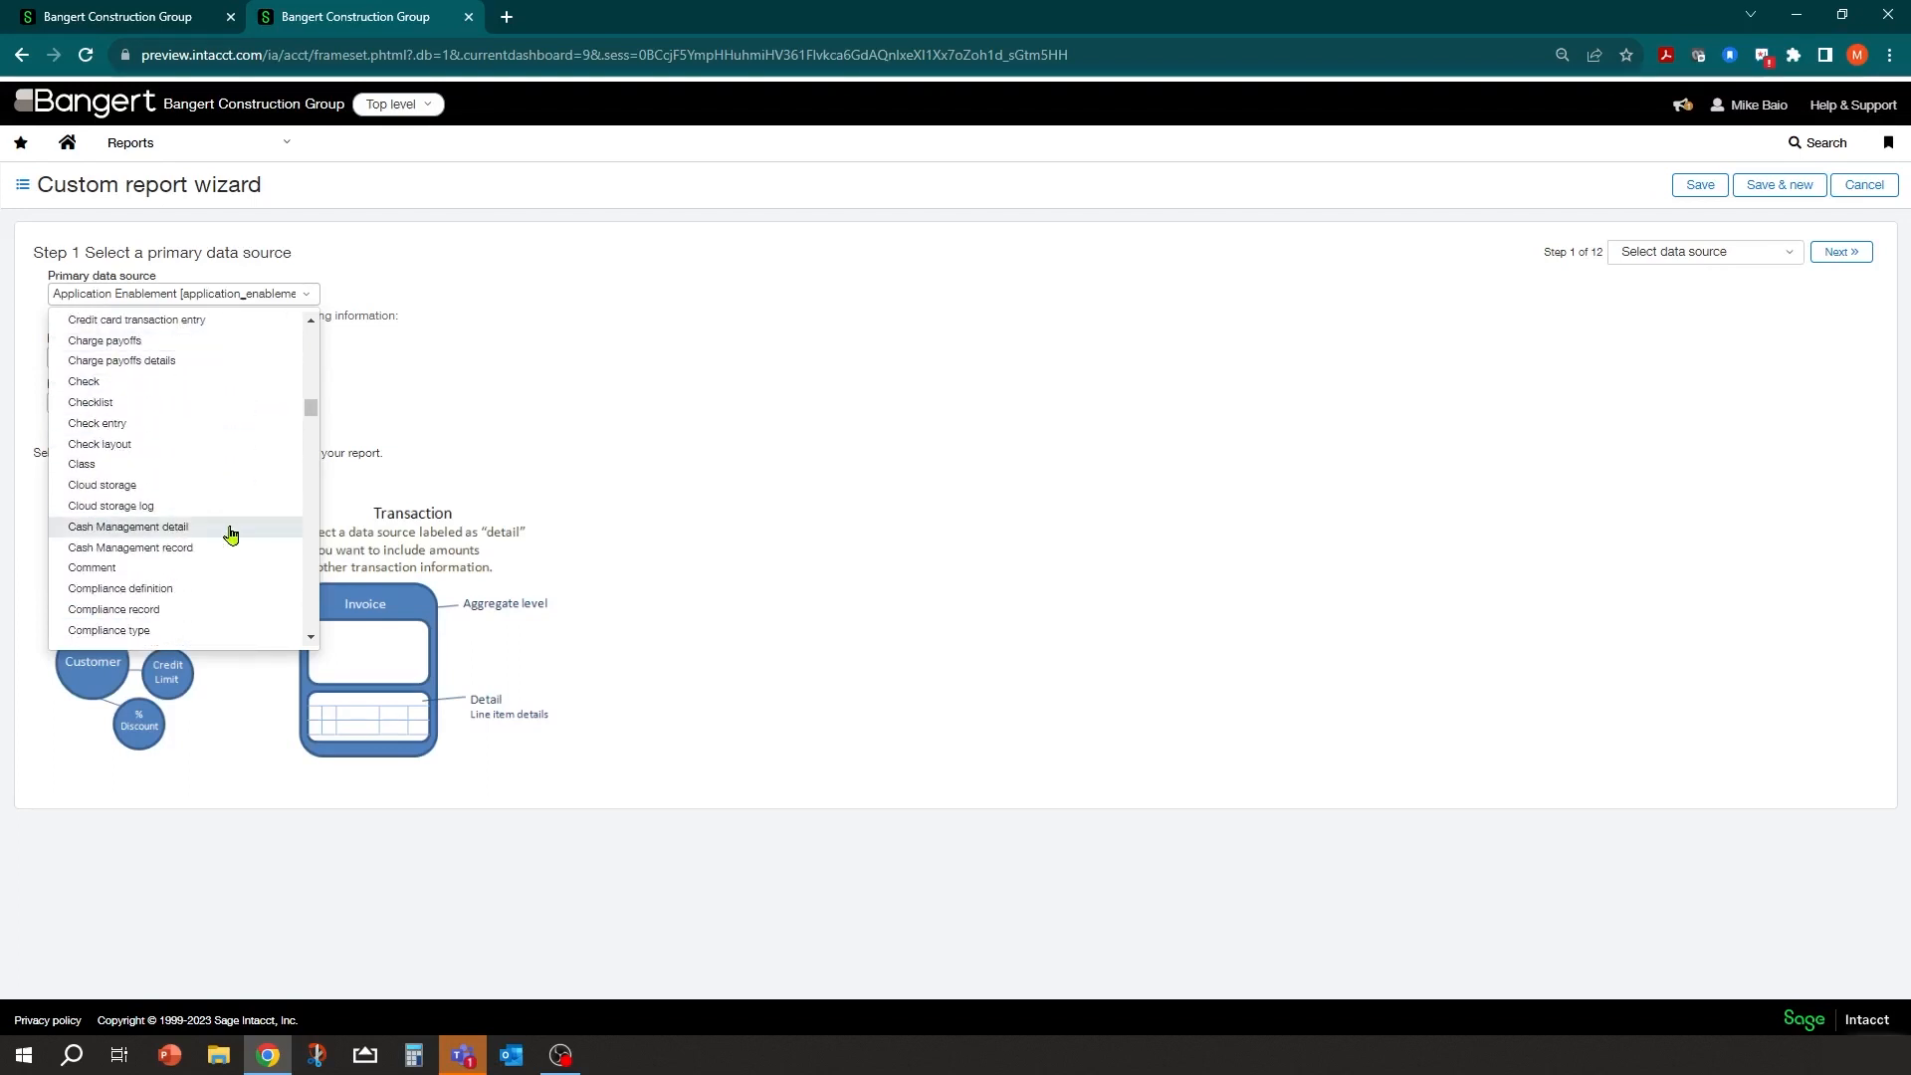
pyautogui.scroll(-2, 230, 534)
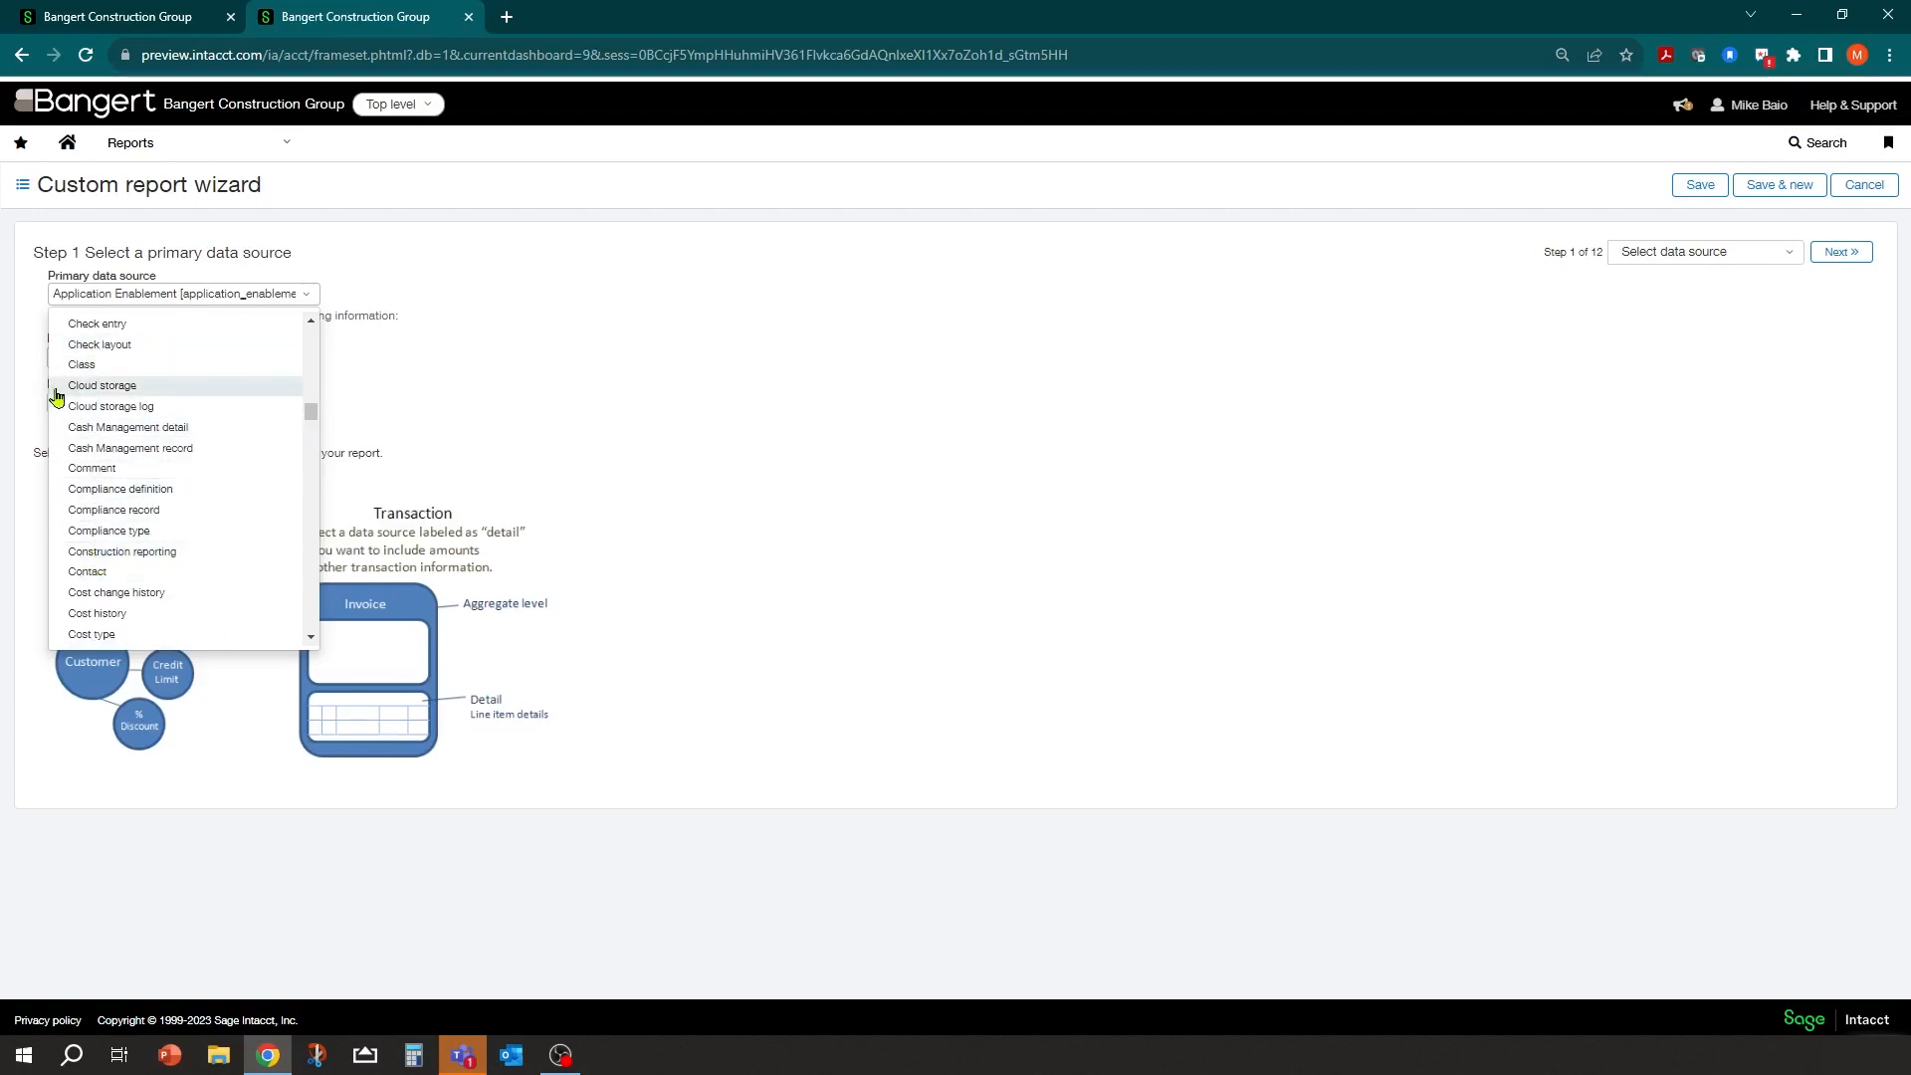
pyautogui.scroll(-4, 76, 552)
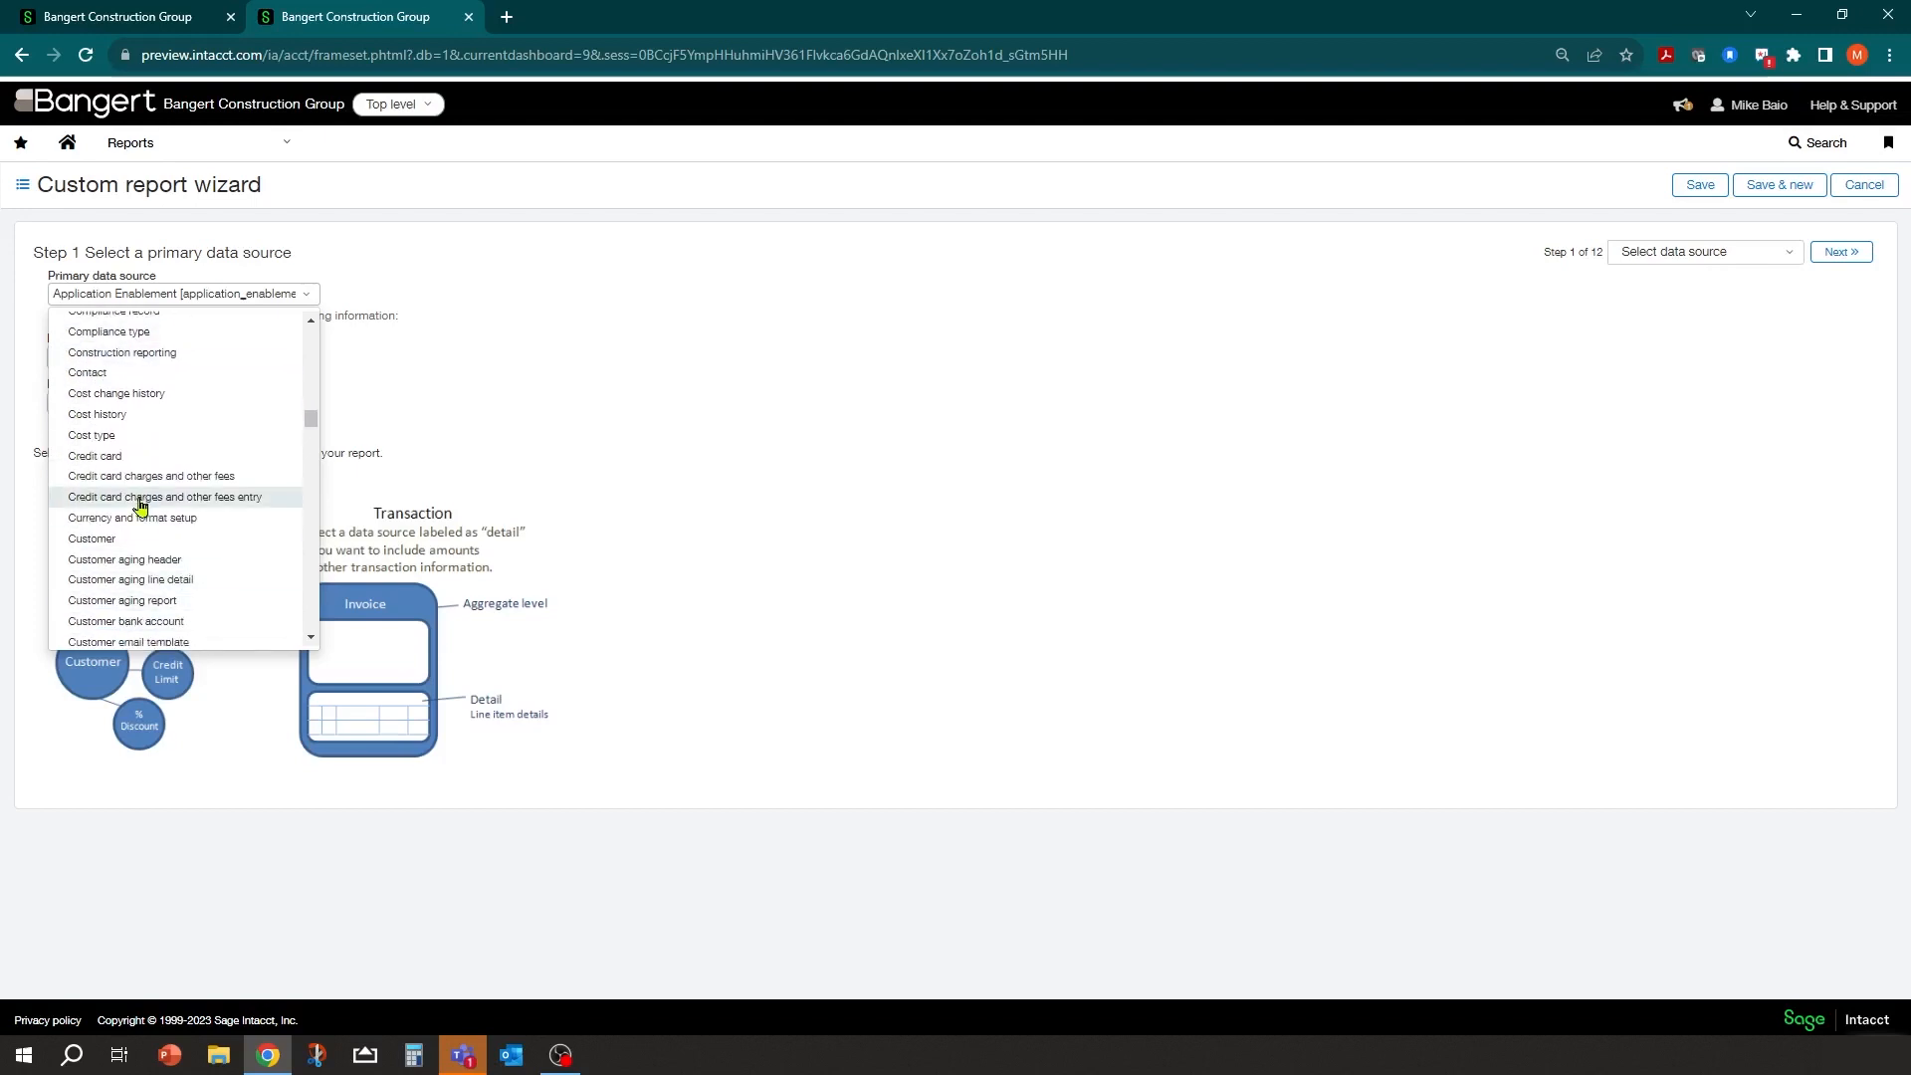
pyautogui.scroll(4, 139, 506)
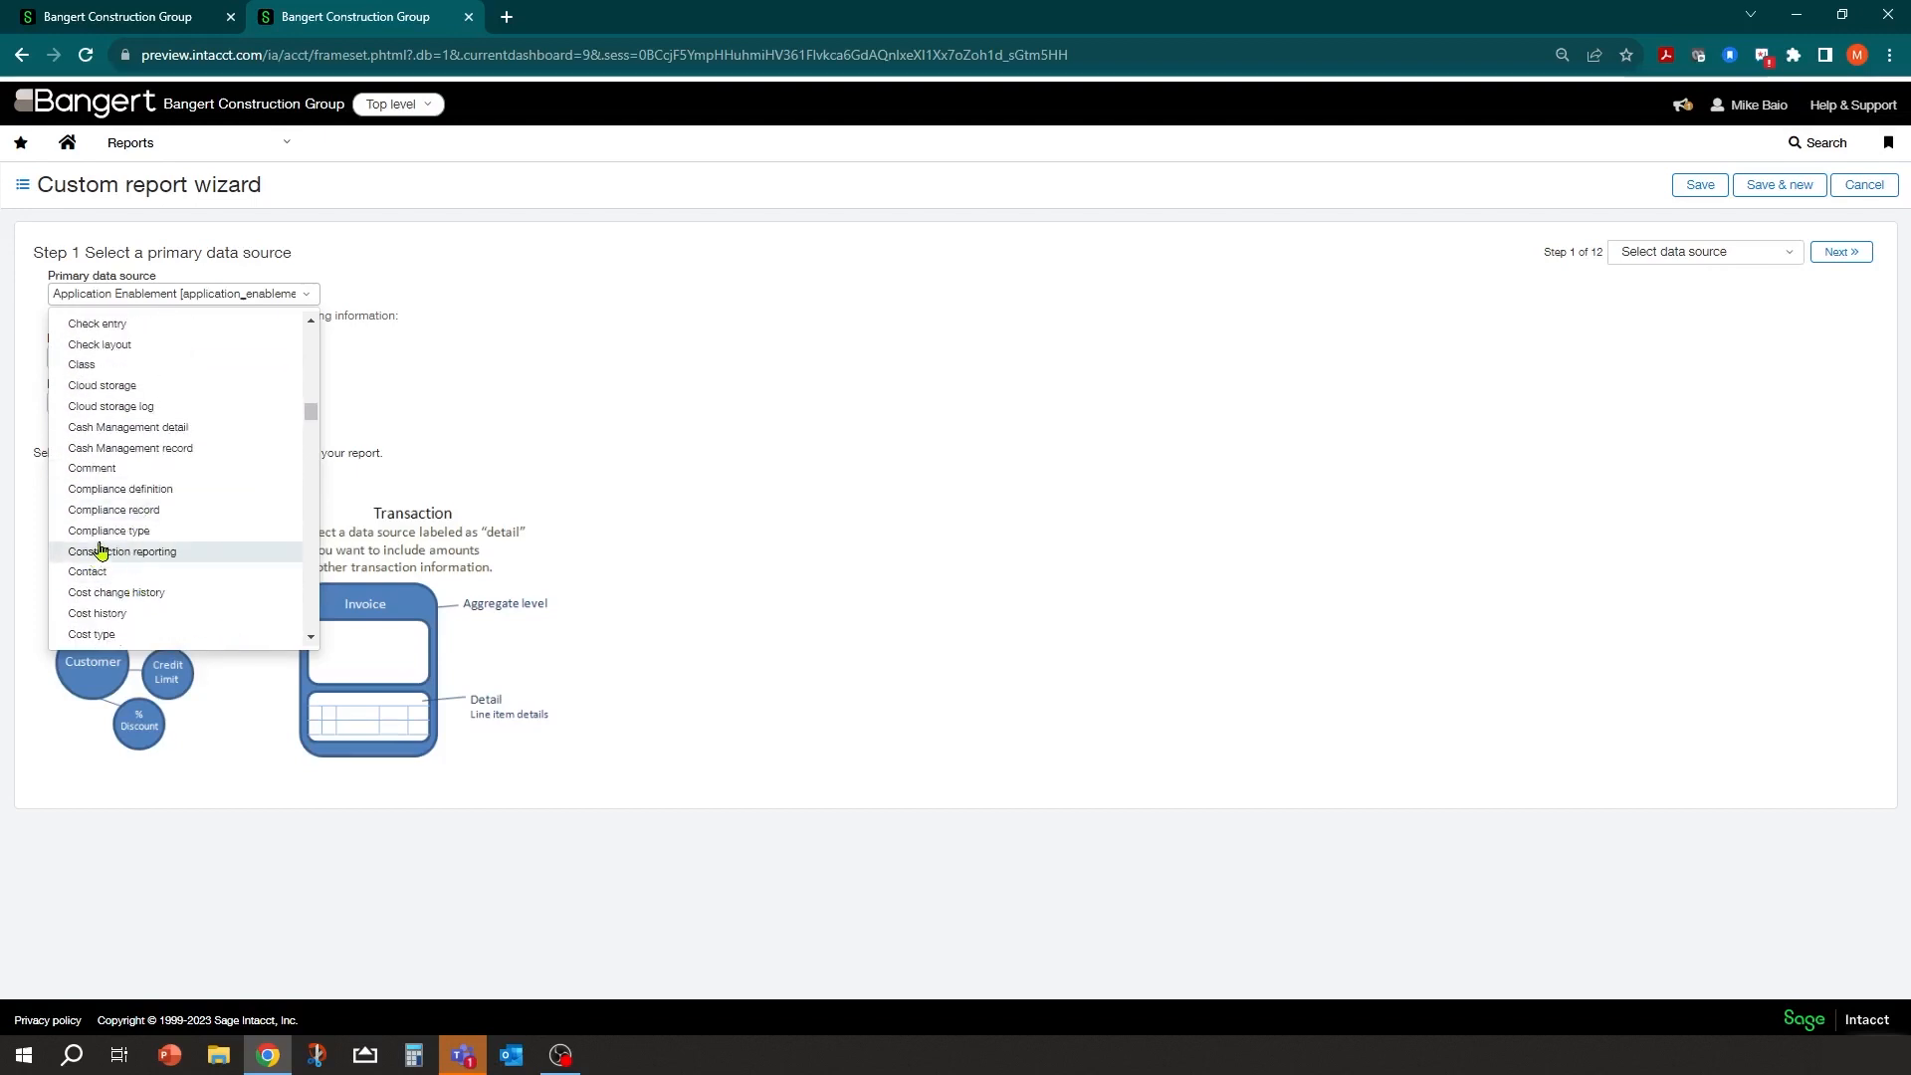
pyautogui.click(153, 552)
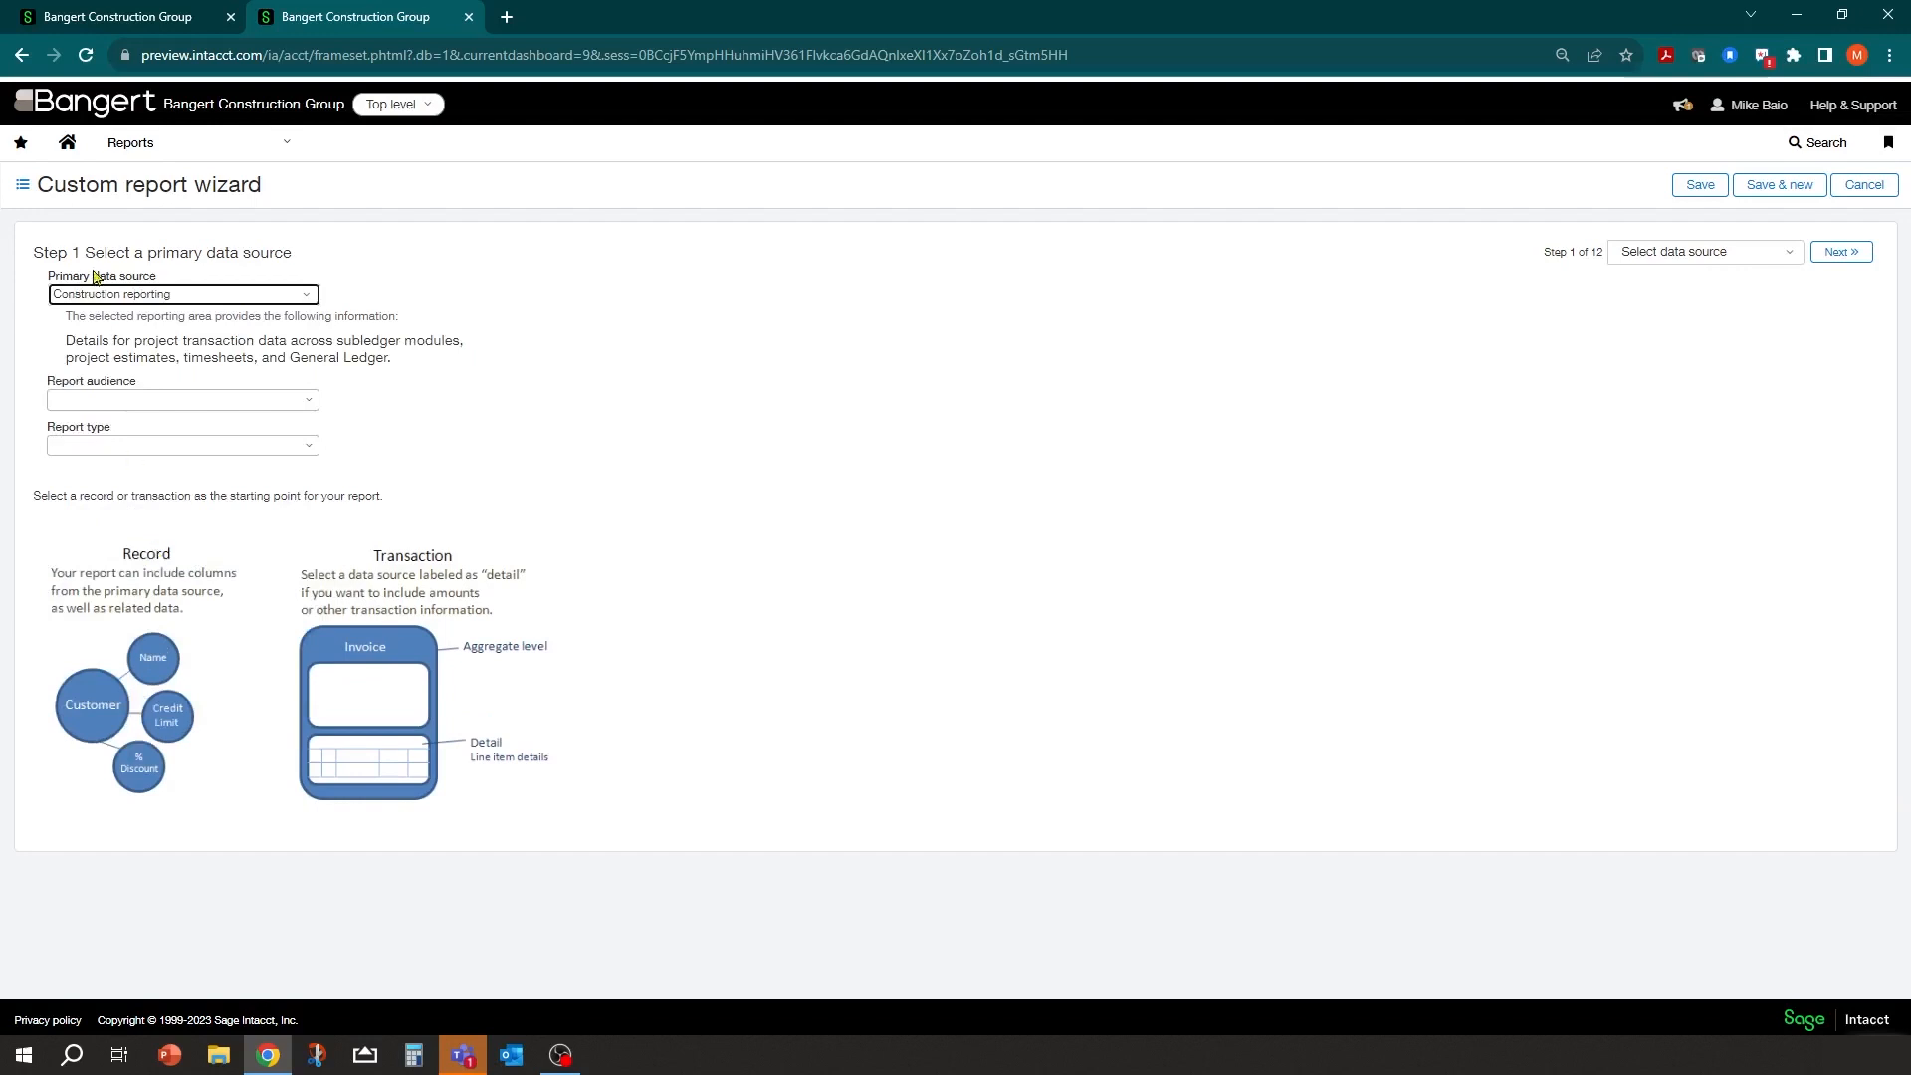
# Add the Account number, Amount, Billable, Billed, Cost type ID, Doc type, Transaction date and Unit cost columns from the Construction reporting section.
pyautogui.click(1837, 255)
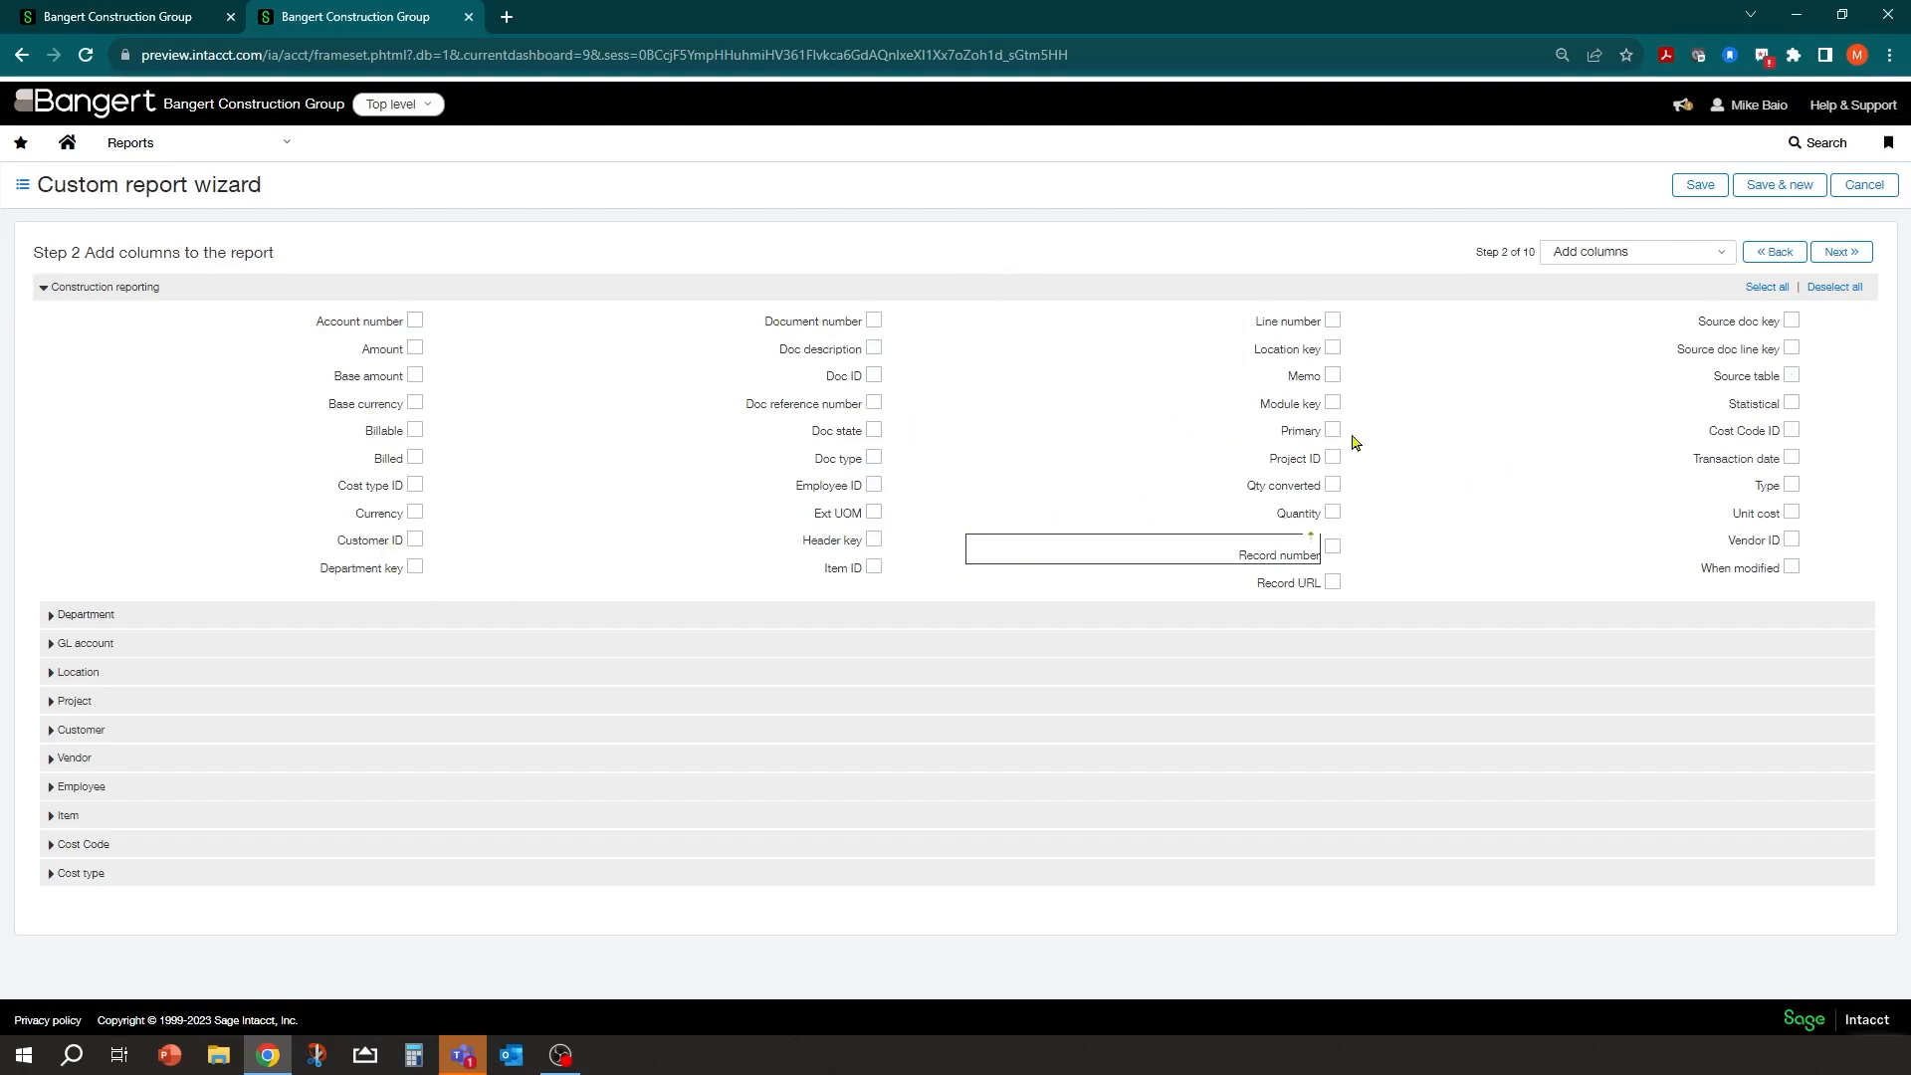
pyautogui.click(415, 323)
pyautogui.click(415, 349)
pyautogui.click(415, 432)
pyautogui.click(416, 459)
pyautogui.click(415, 486)
pyautogui.click(873, 459)
pyautogui.click(1791, 458)
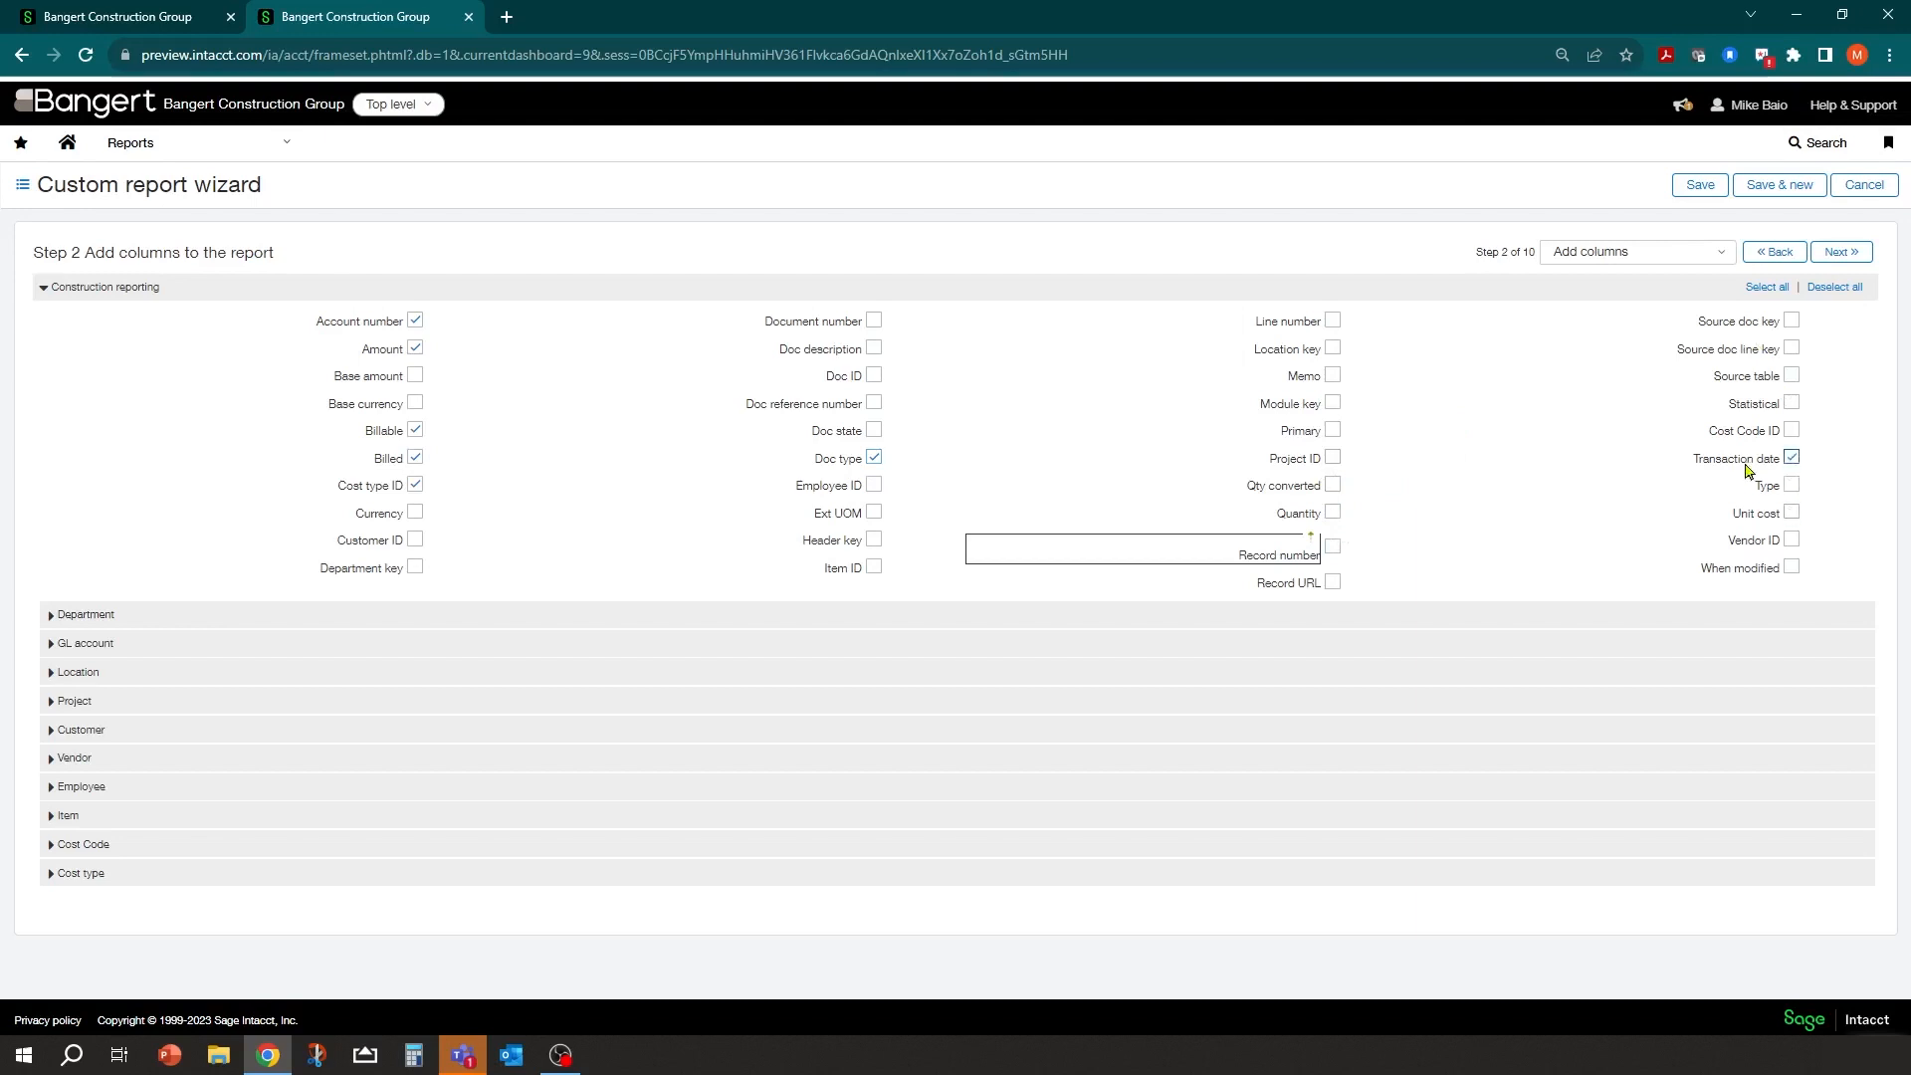
pyautogui.click(1791, 512)
# Add the Vendor name column from the Vendor section of the new report and collapse that section.
pyautogui.click(50, 759)
pyautogui.scroll(-2, 447, 865)
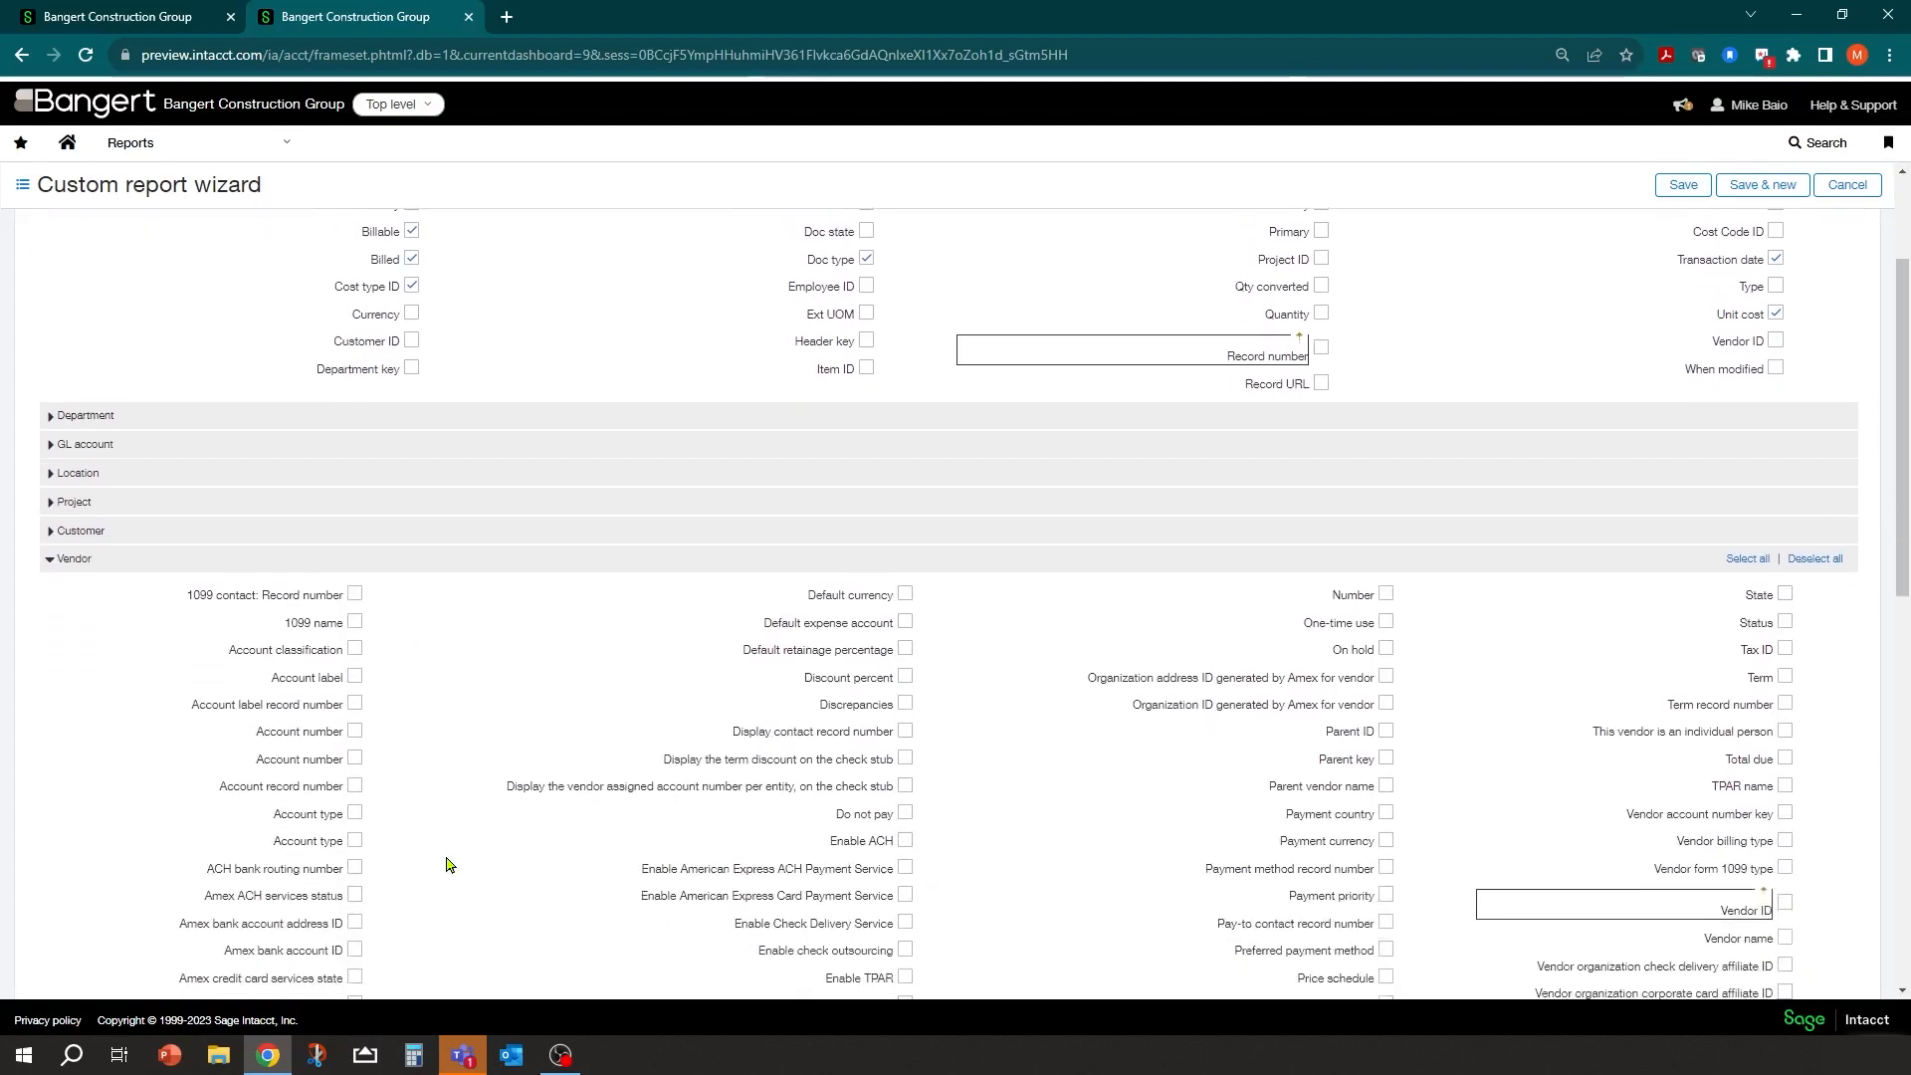
pyautogui.scroll(-2, 447, 865)
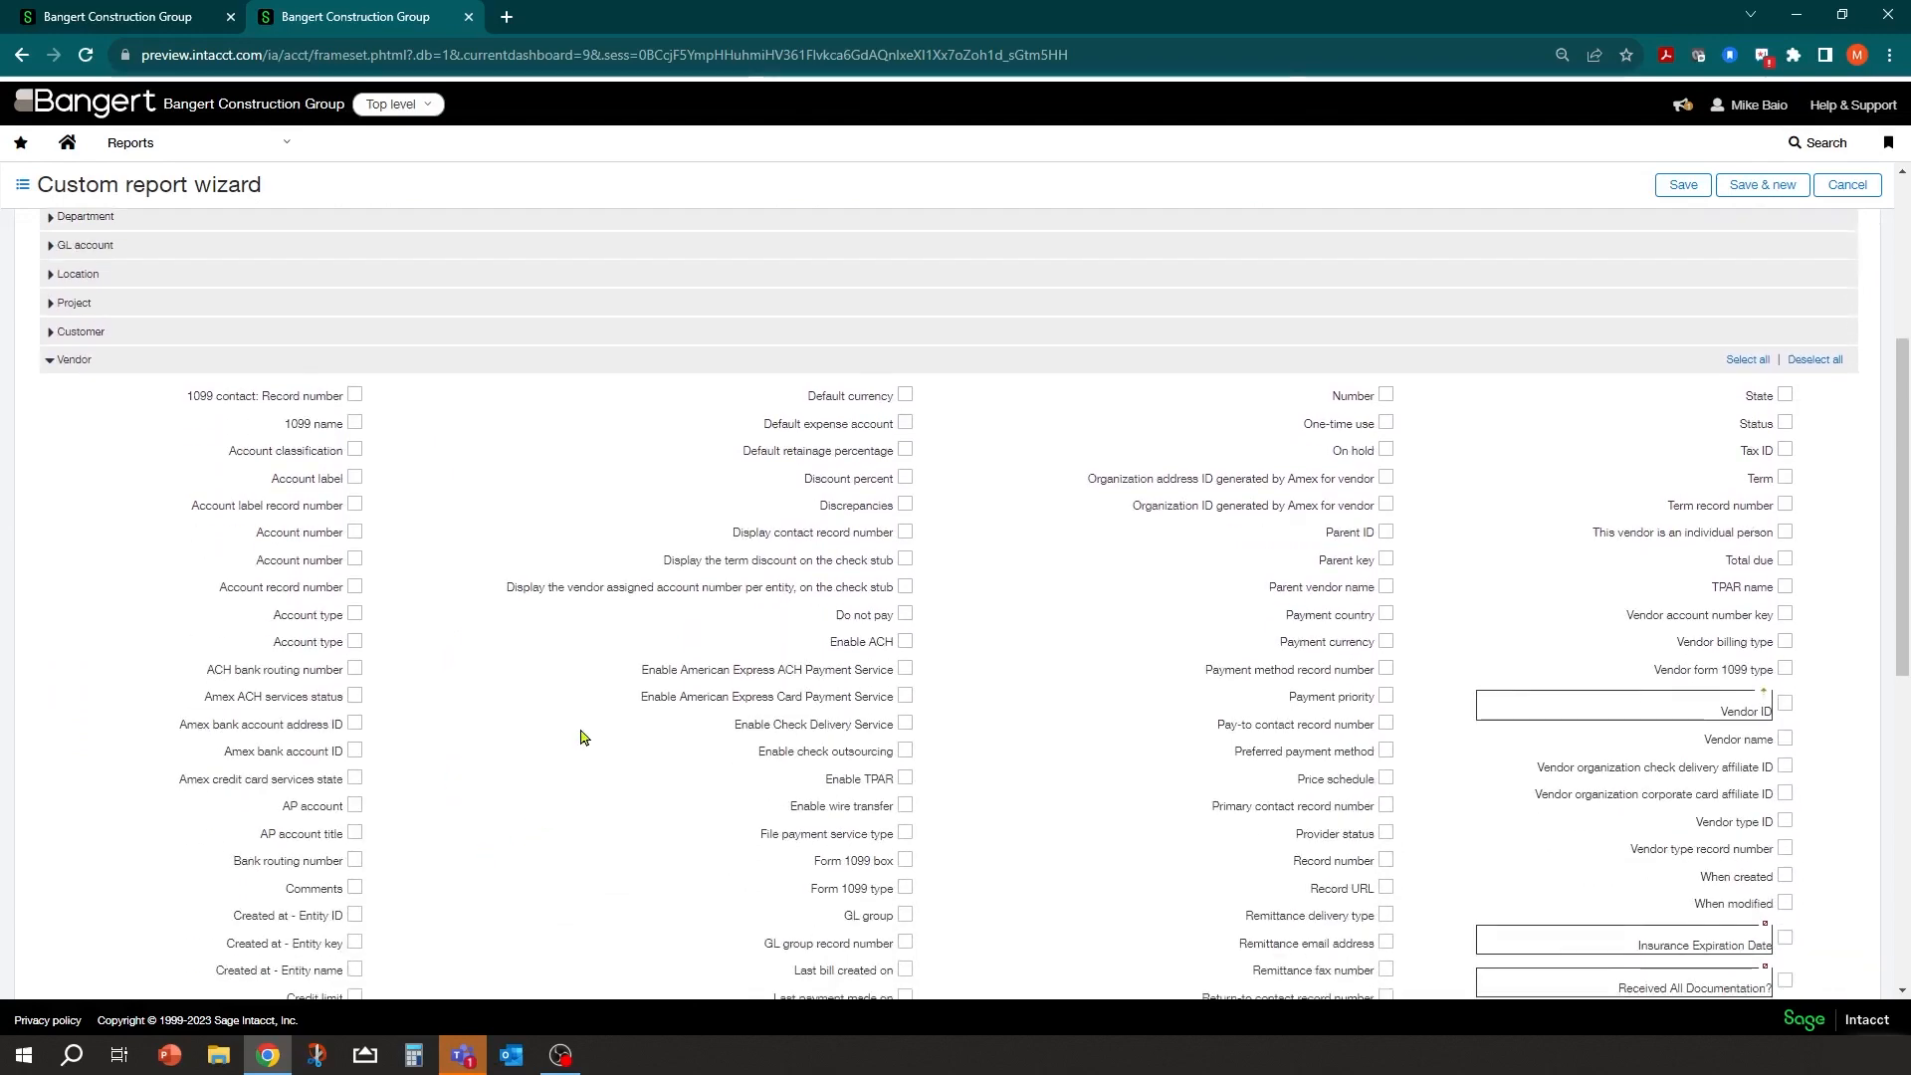
pyautogui.scroll(-2, 584, 738)
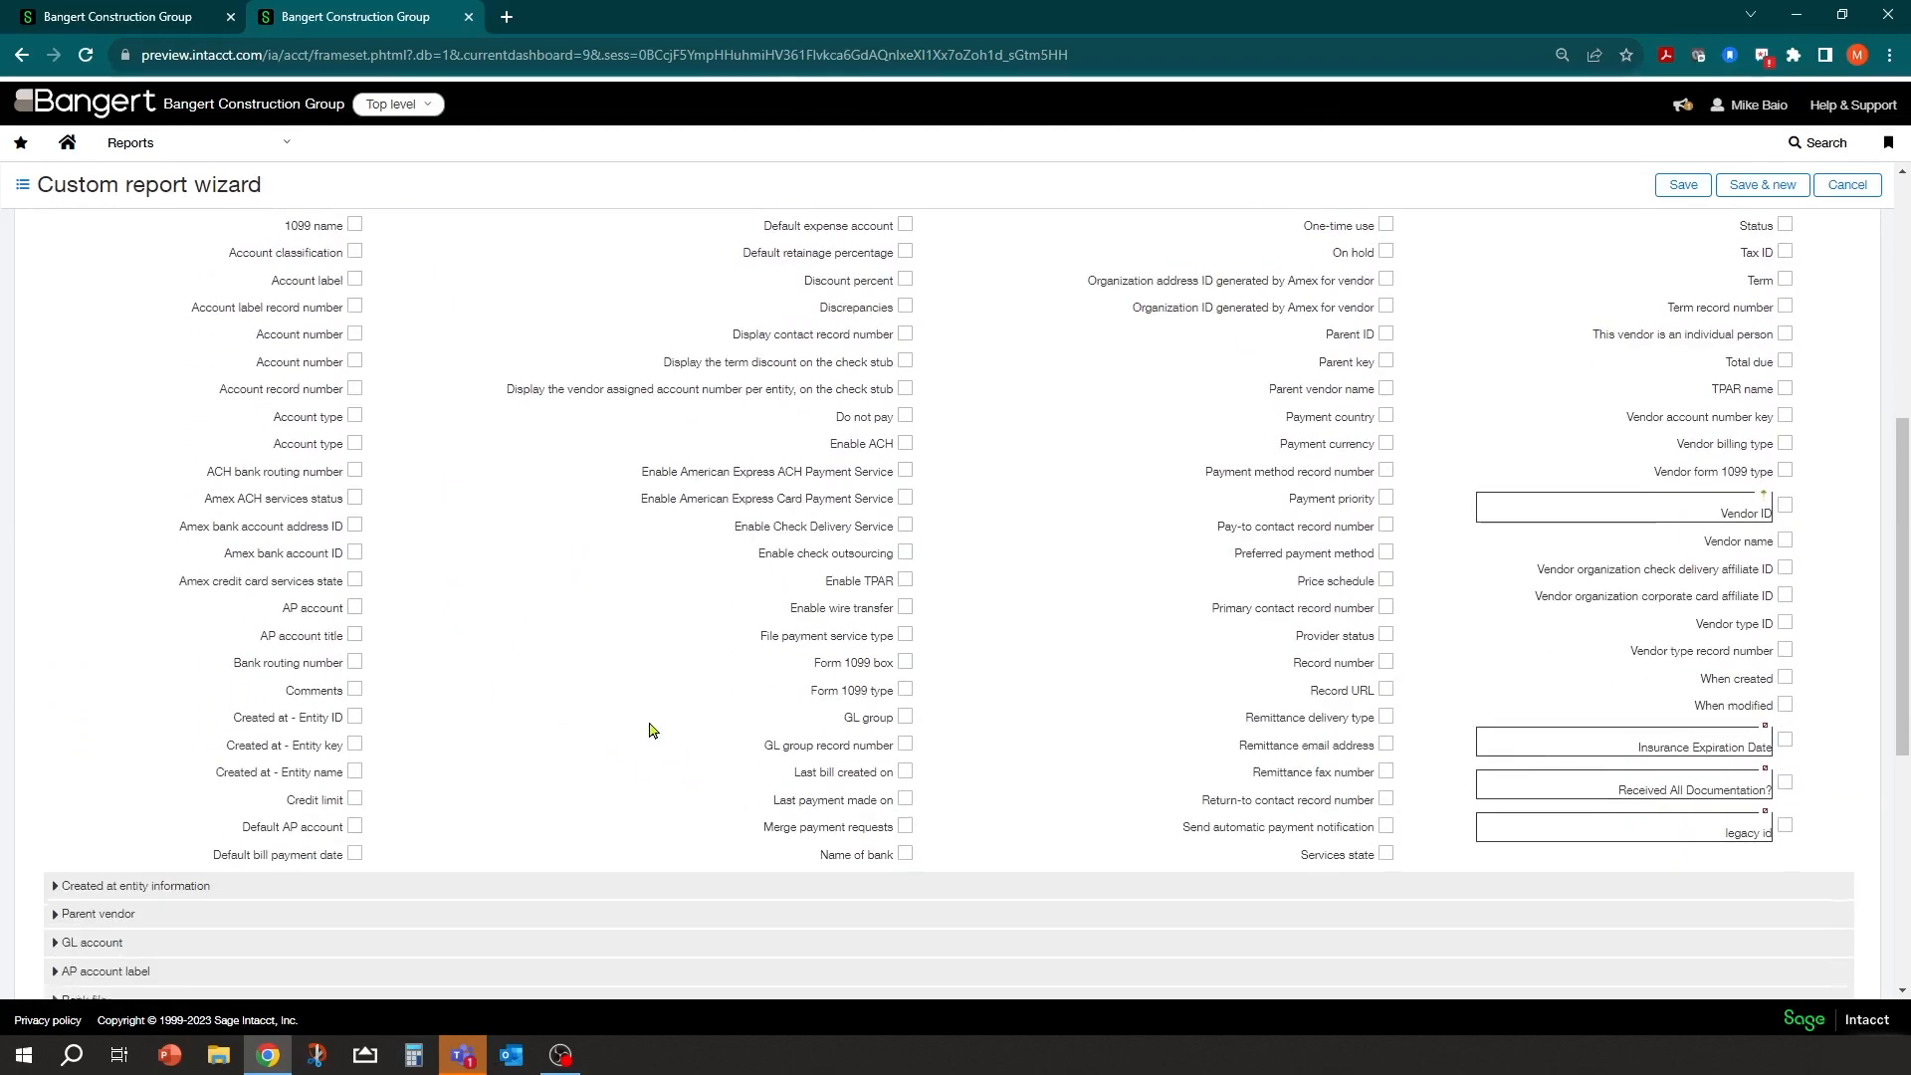
pyautogui.scroll(3, 652, 730)
pyautogui.scroll(-3, 649, 731)
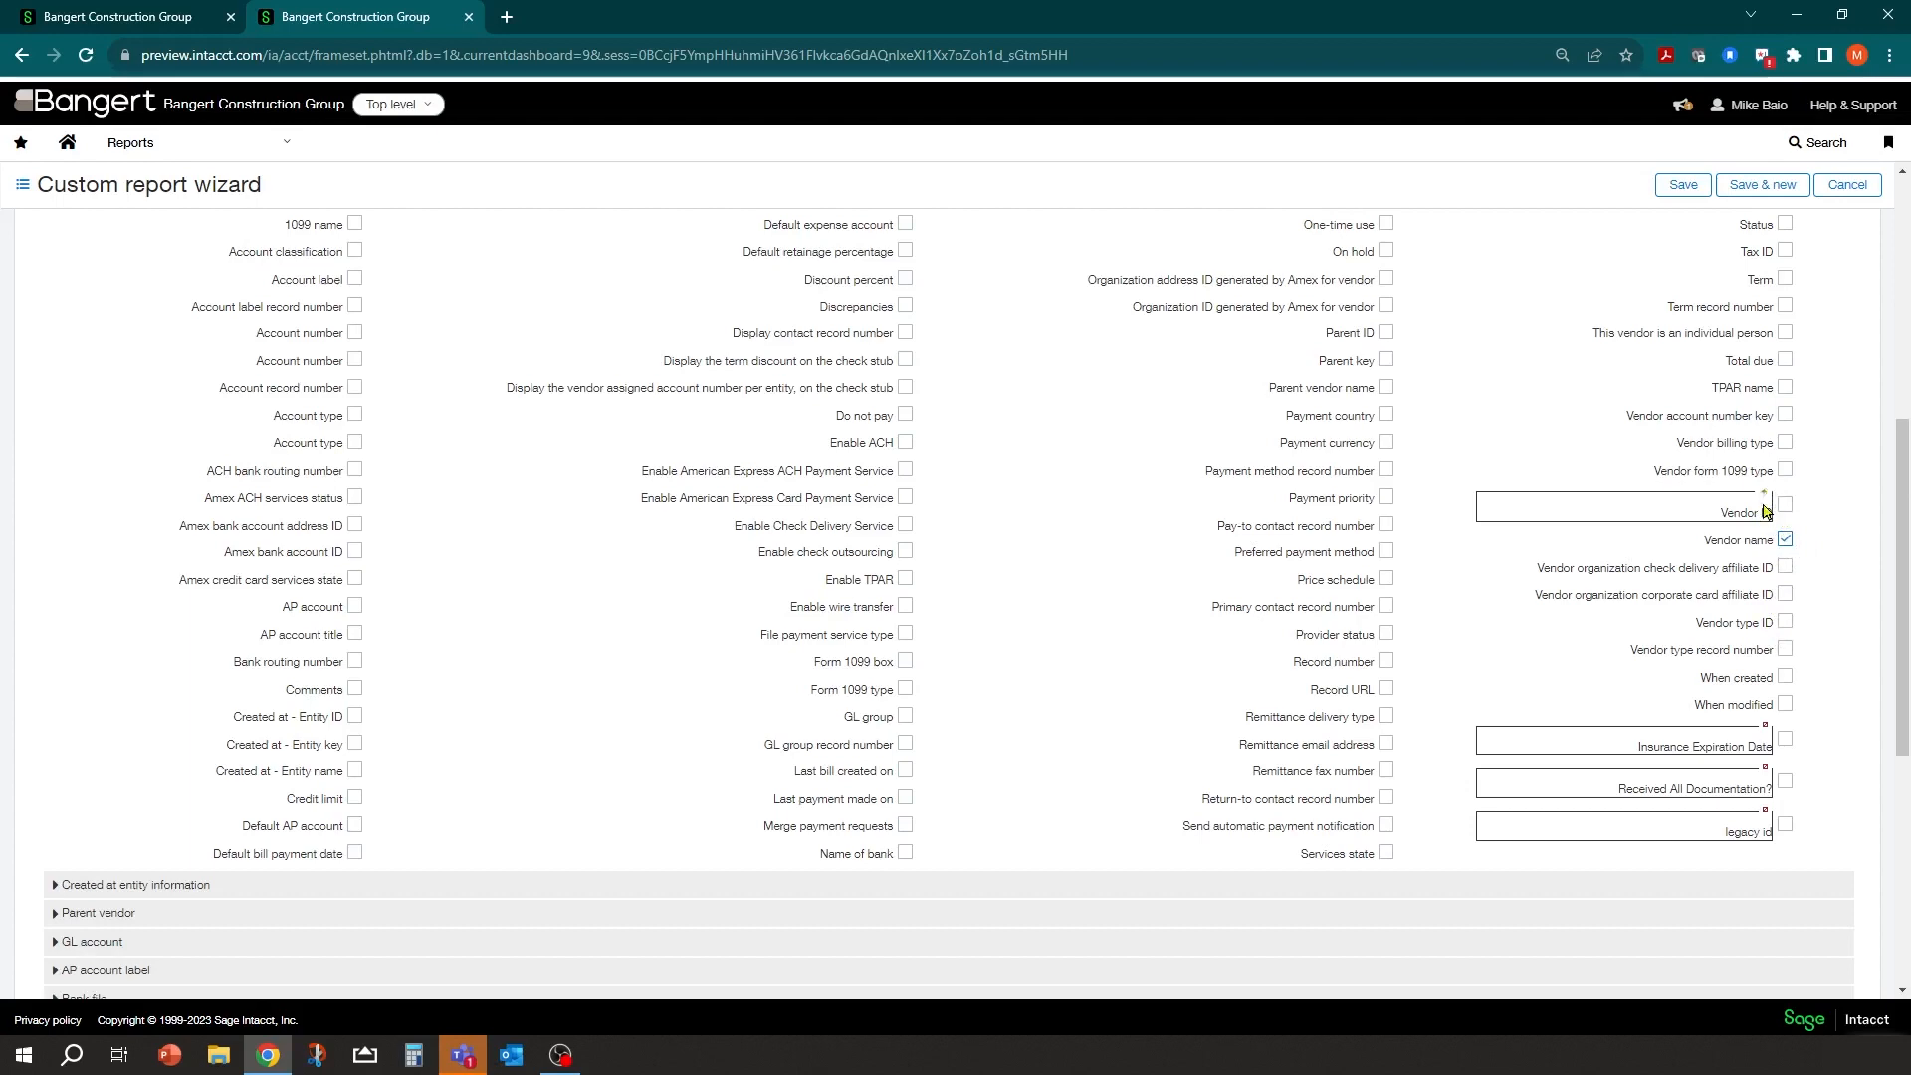
pyautogui.scroll(6, 827, 435)
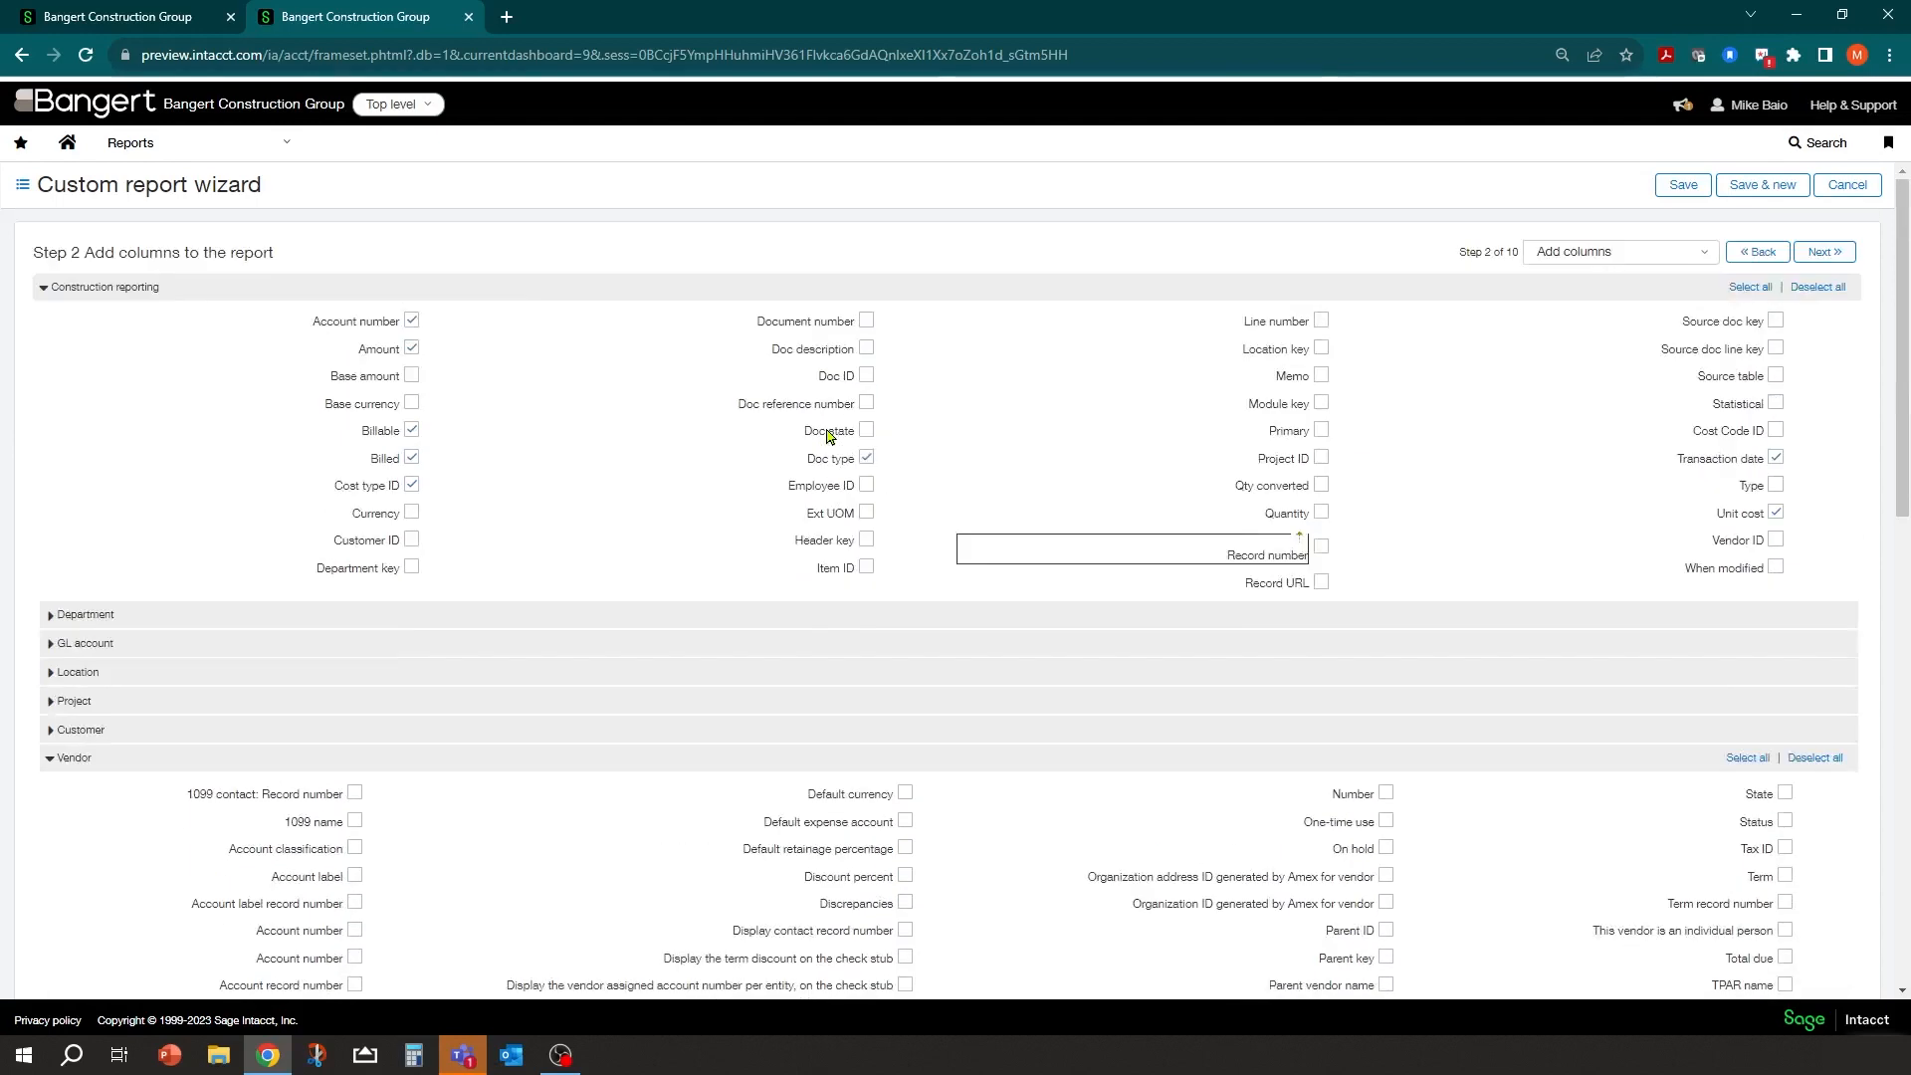
pyautogui.click(51, 757)
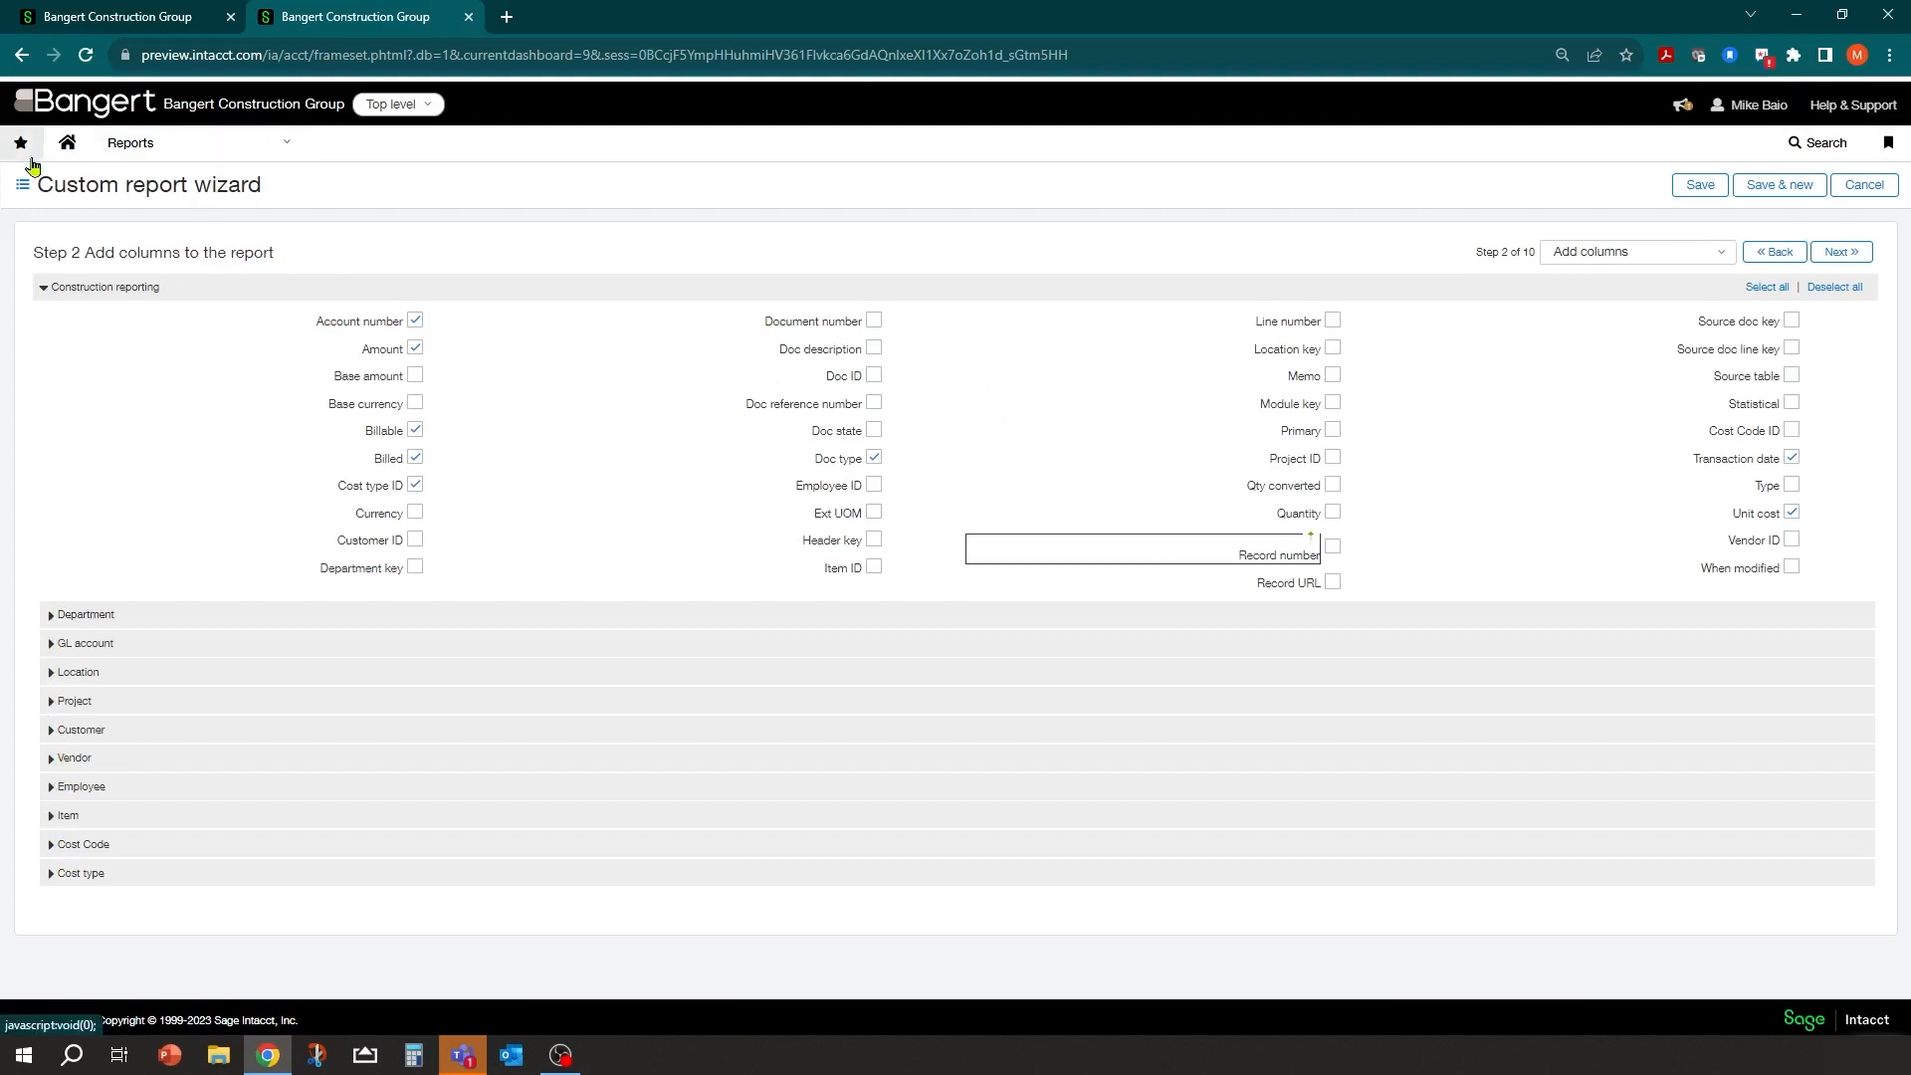
# Leave the new report without saving and open the existing BCS Project Transactions Report for editing from the Custom reports list.
pyautogui.click(20, 195)
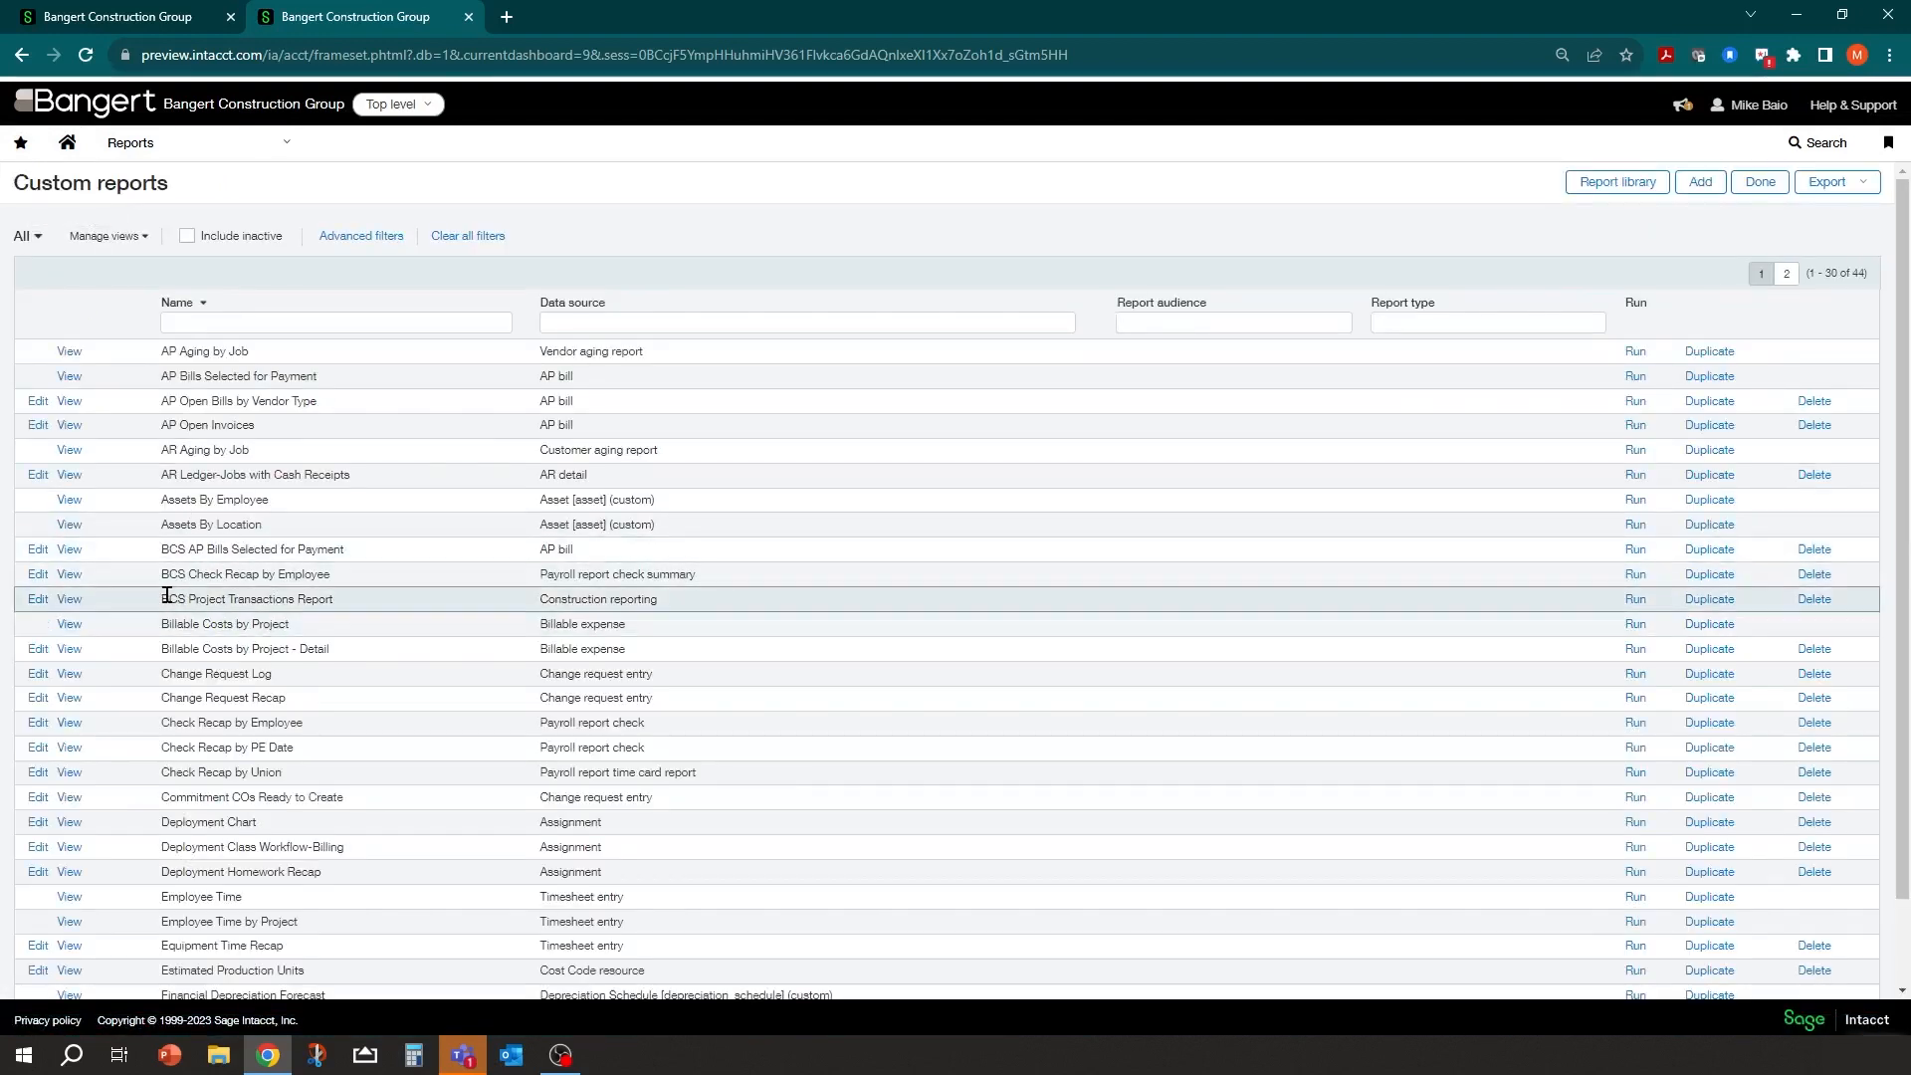
pyautogui.moveTo(166, 597); pyautogui.dragTo(341, 594)
pyautogui.click(353, 604)
pyautogui.click(34, 602)
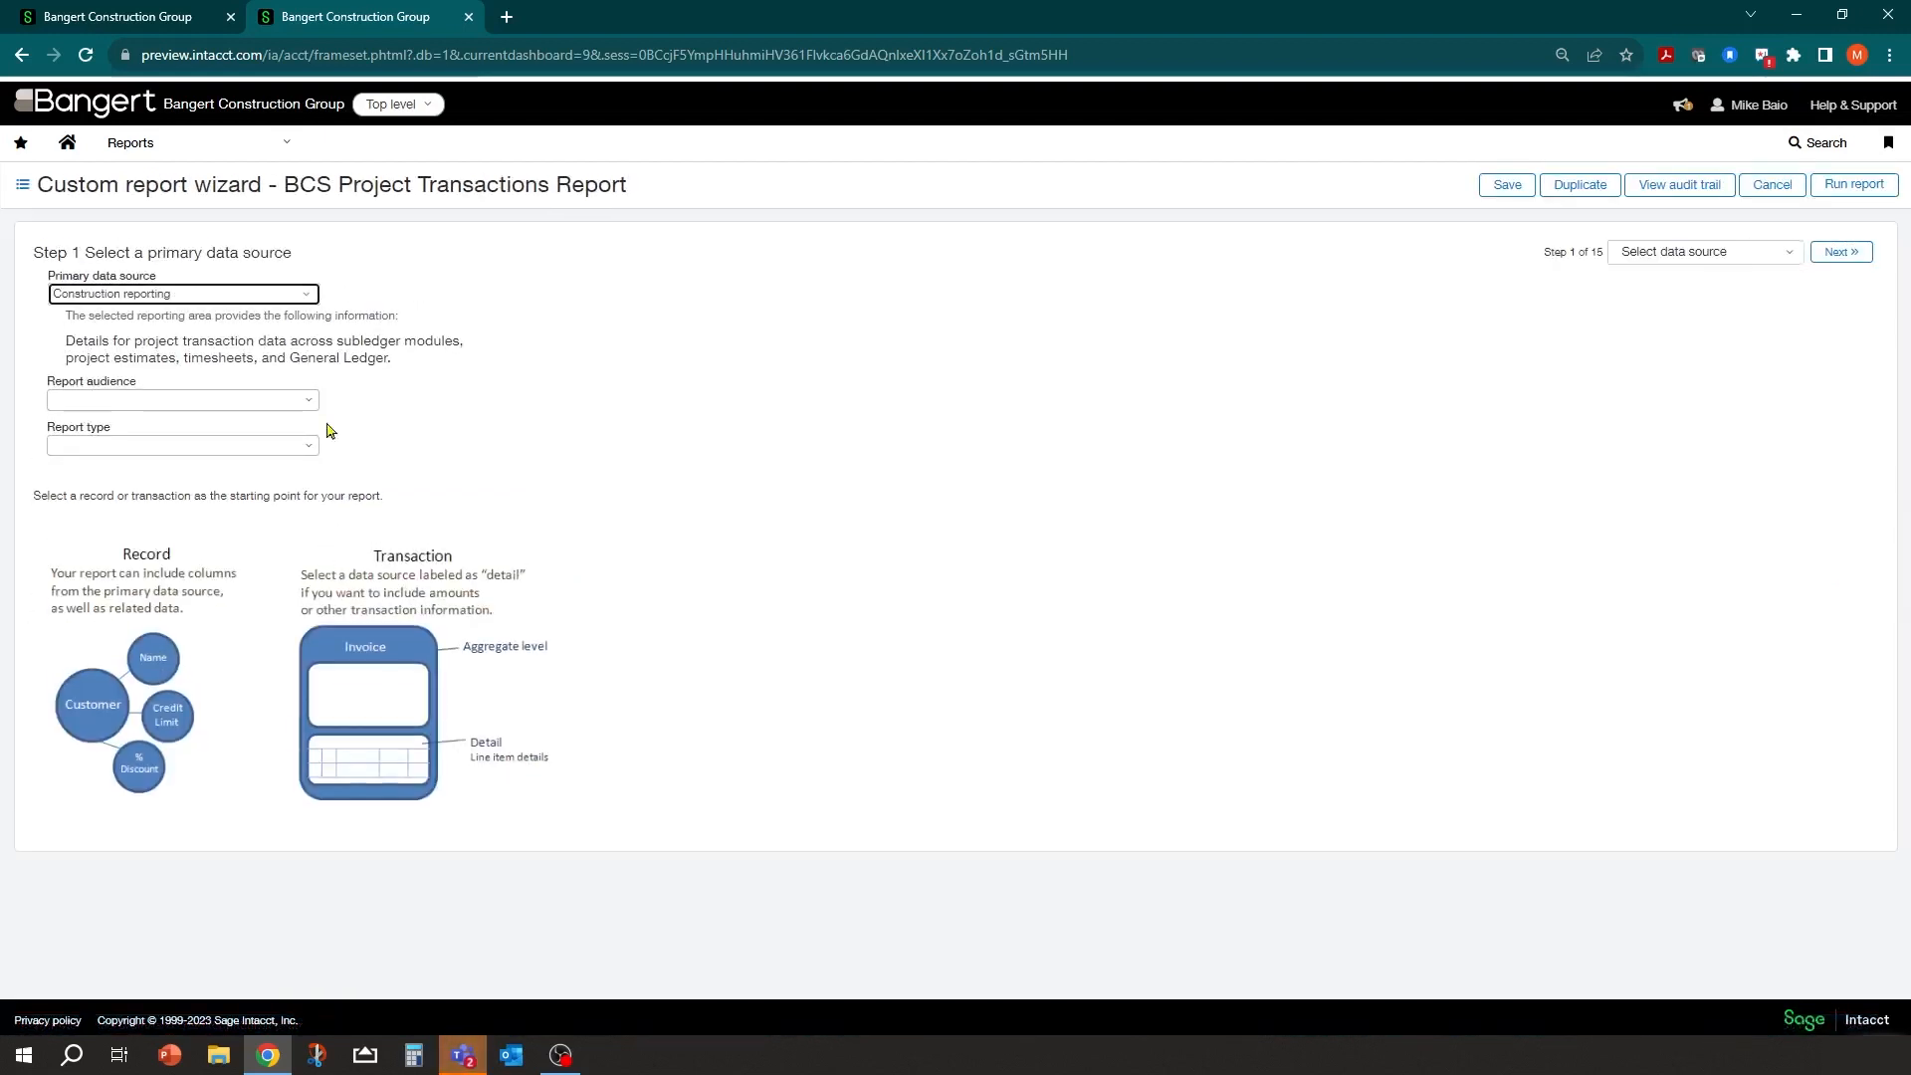
# Review the report's selected columns, calculated columns, column sequence, totals and sort order, ending at the filter settings.
pyautogui.click(1840, 256)
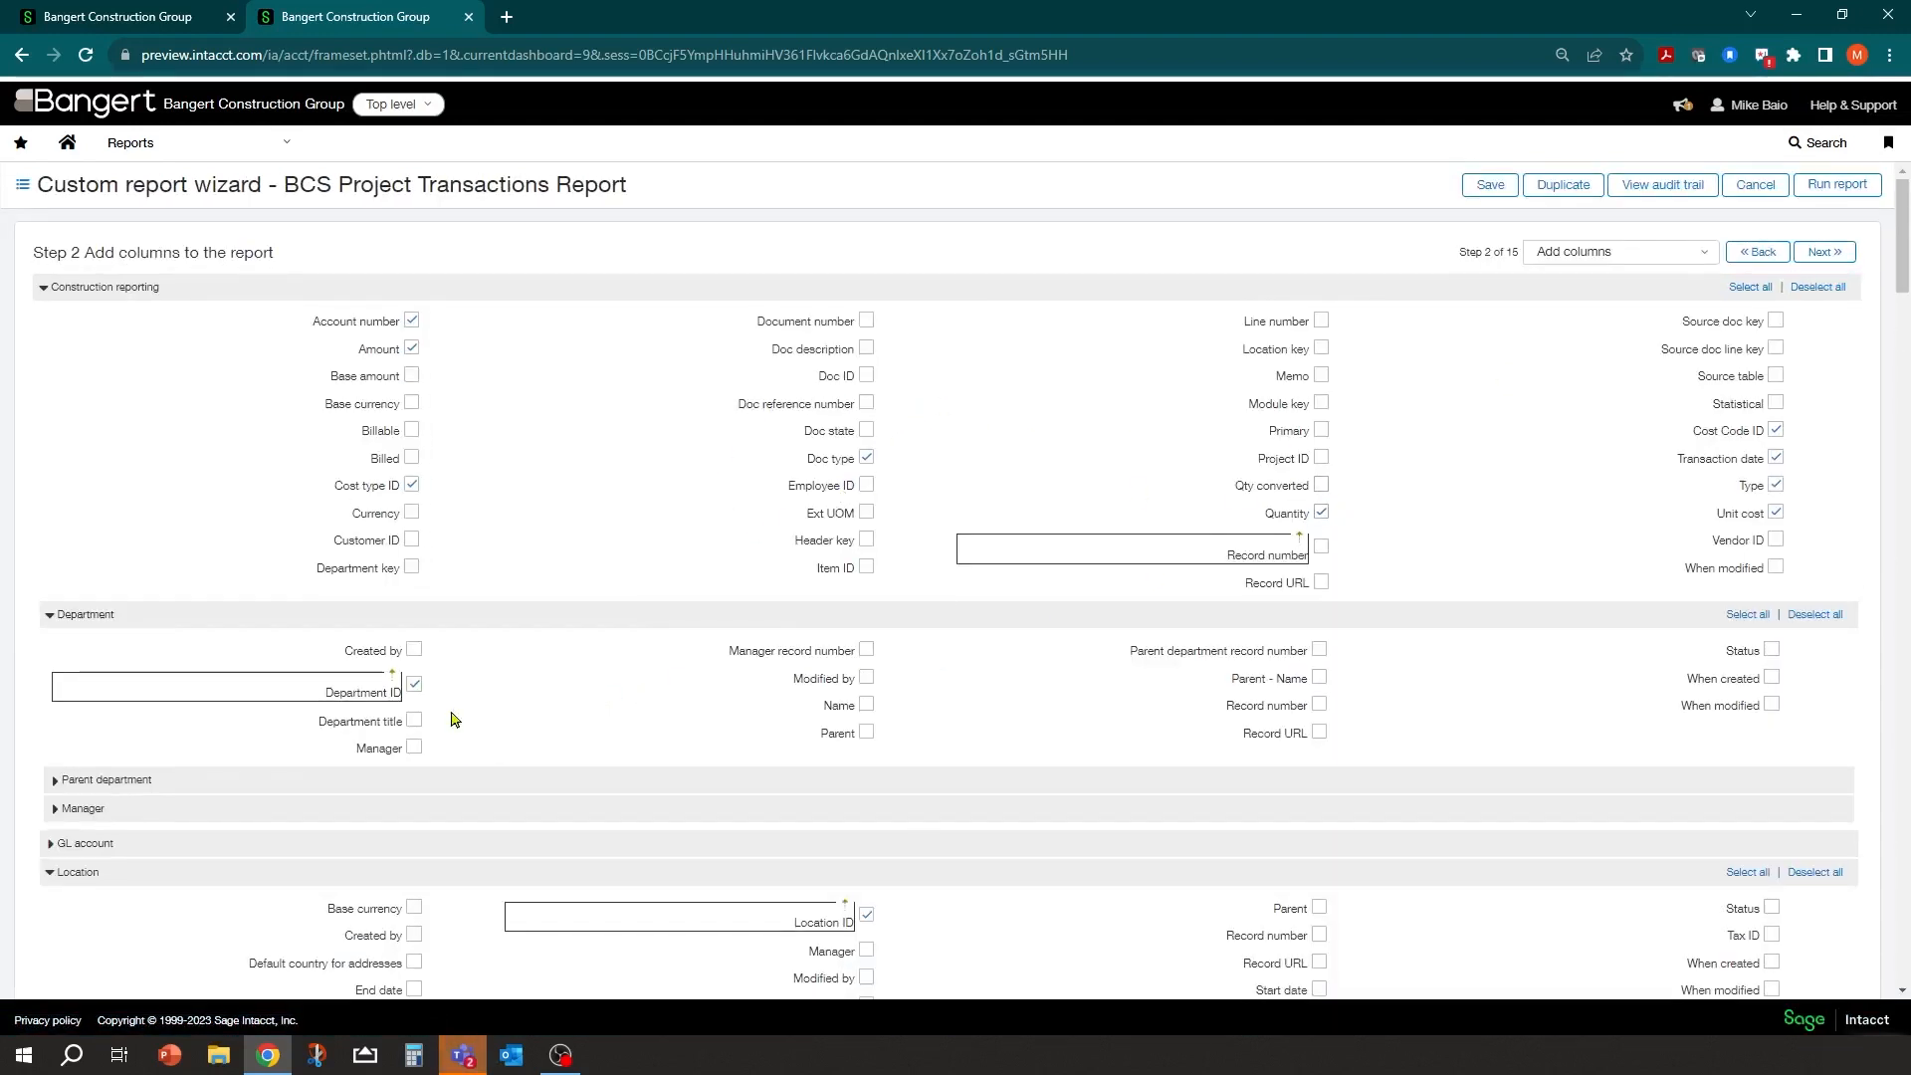
pyautogui.click(1825, 253)
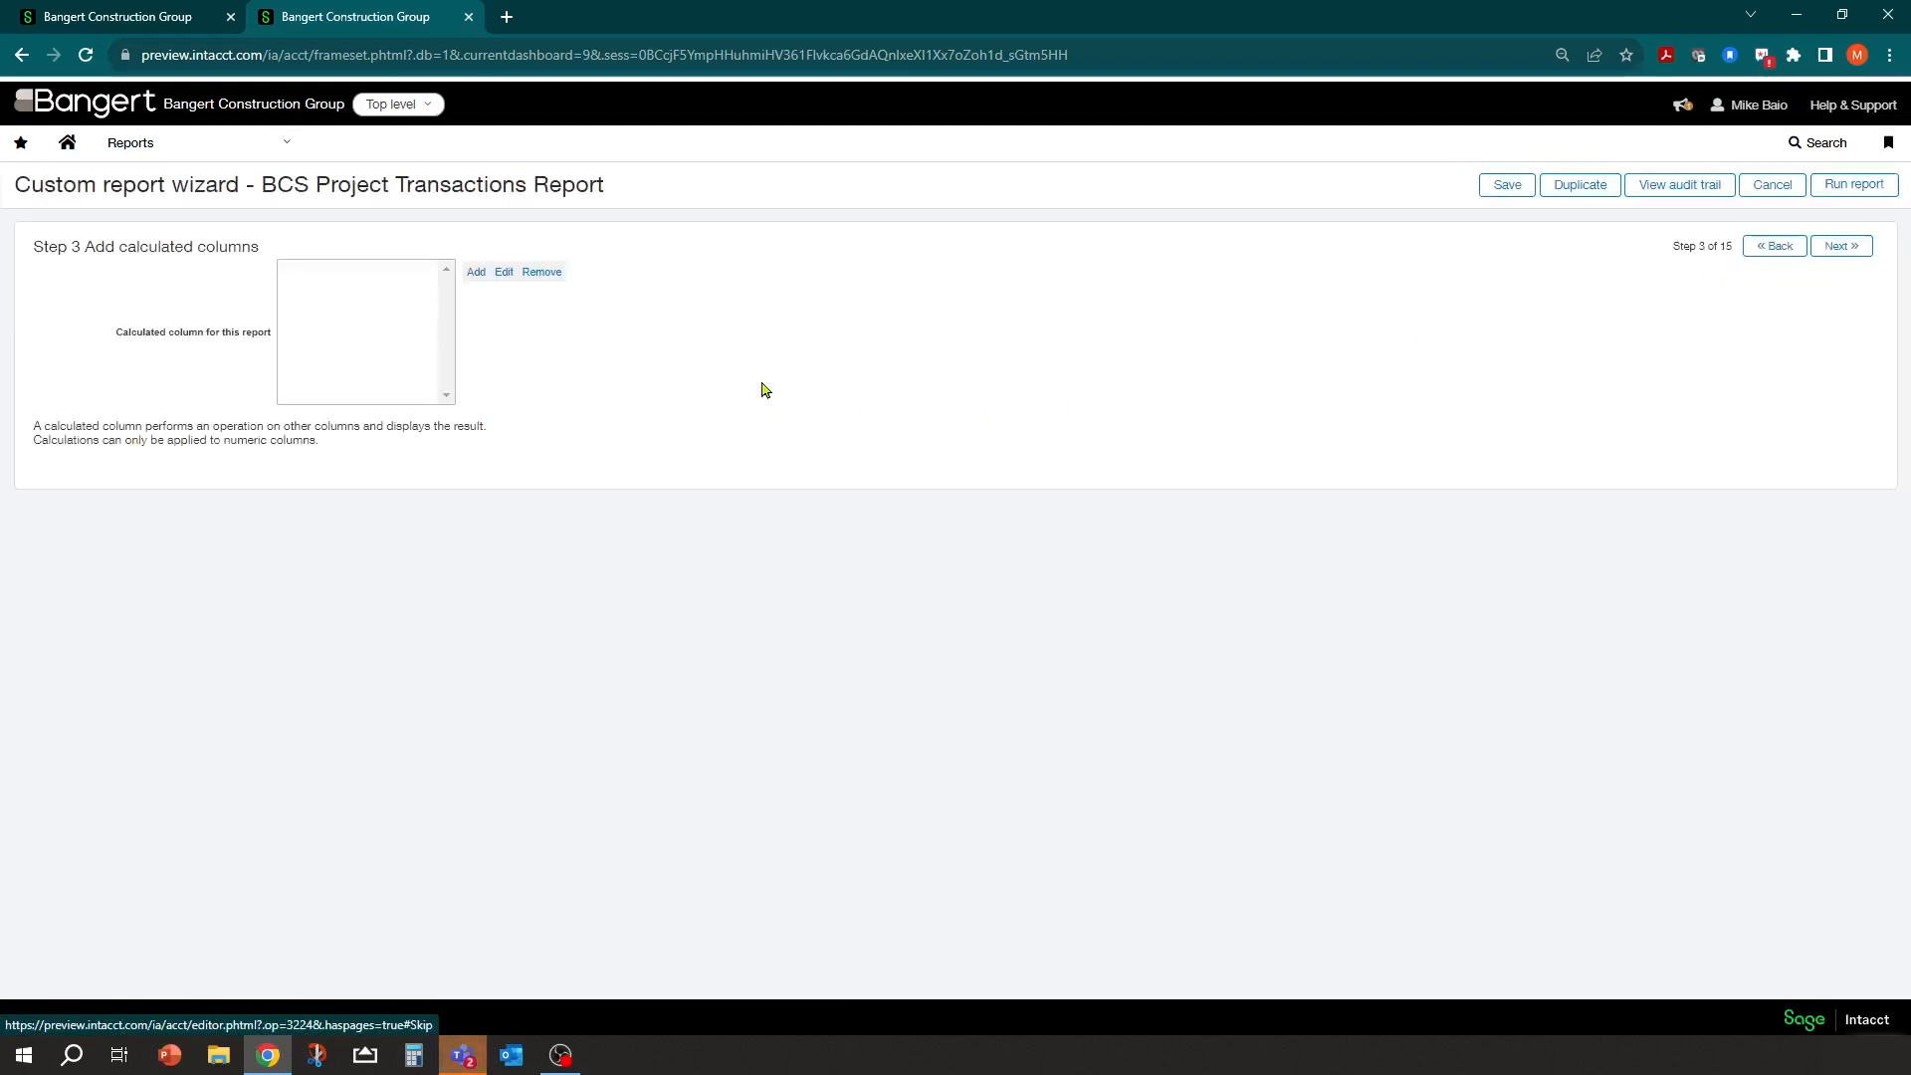
pyautogui.click(1841, 254)
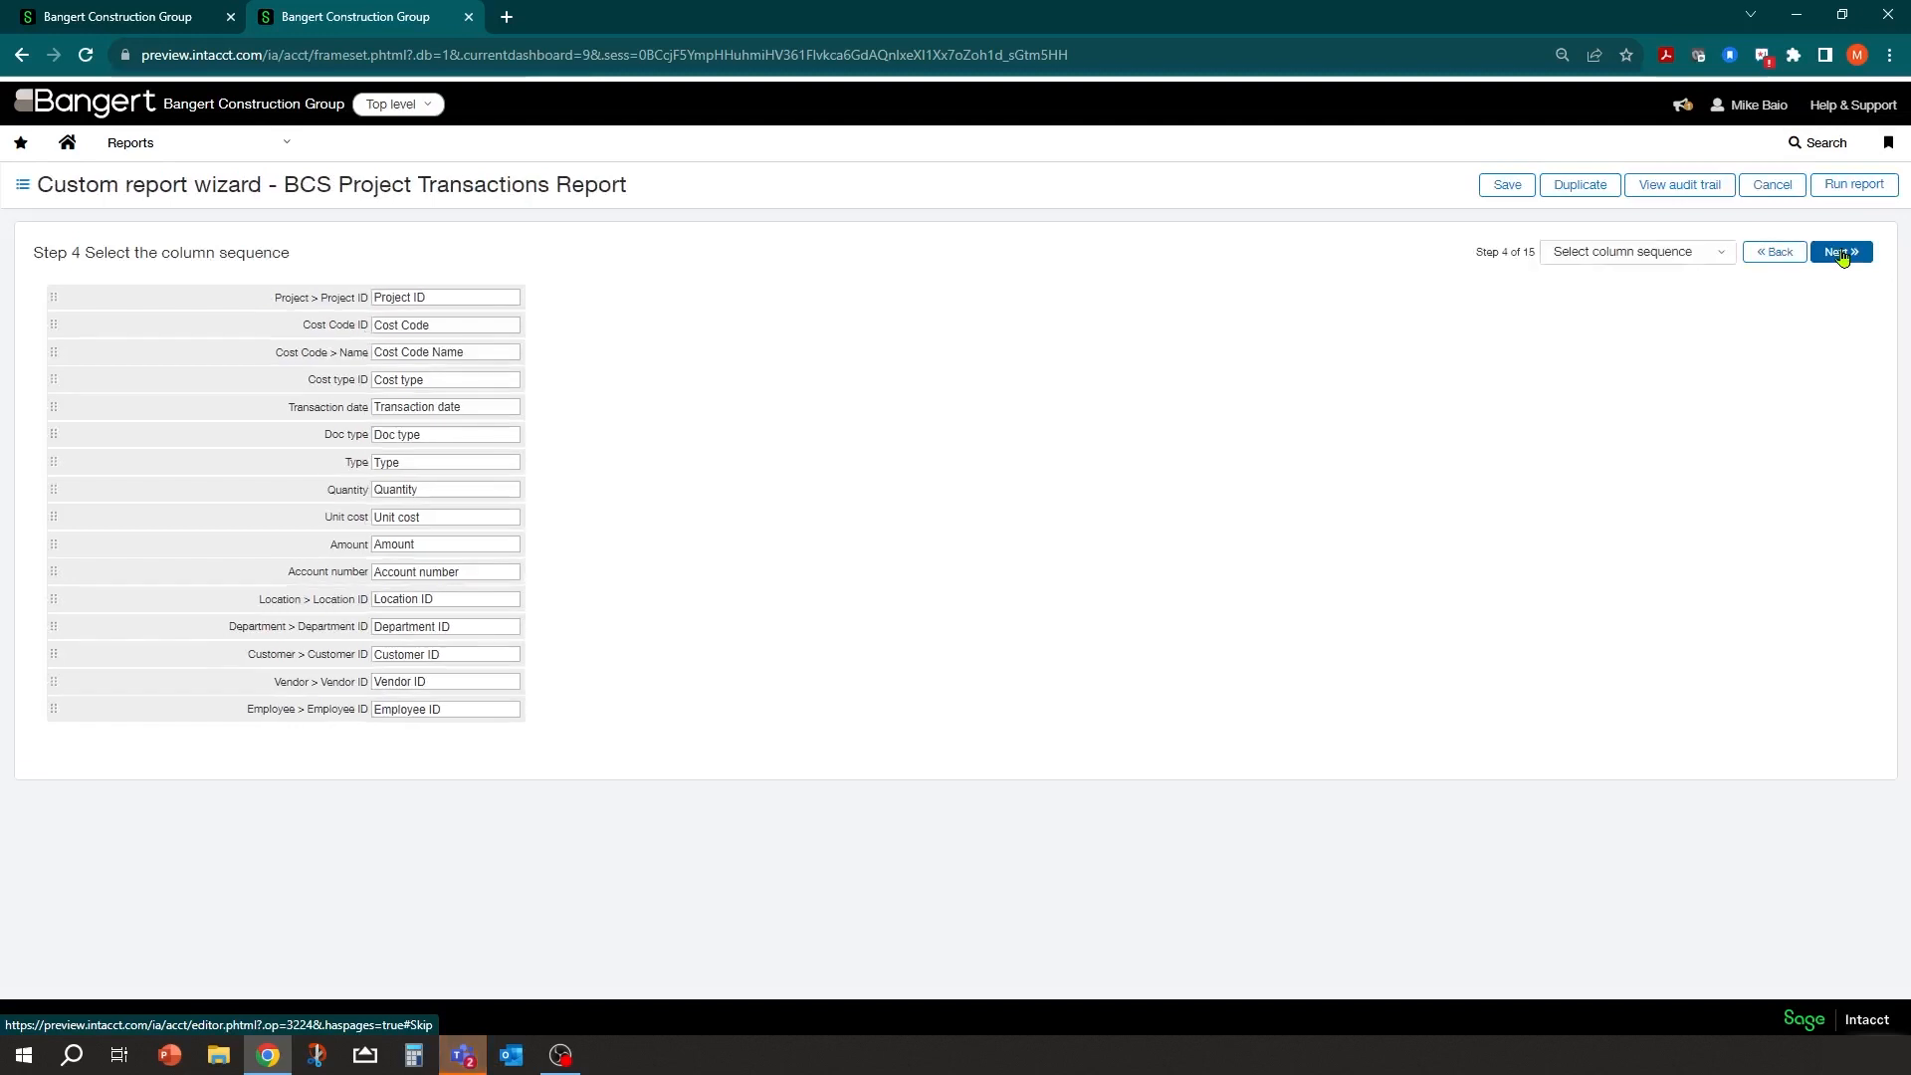
pyautogui.click(1842, 257)
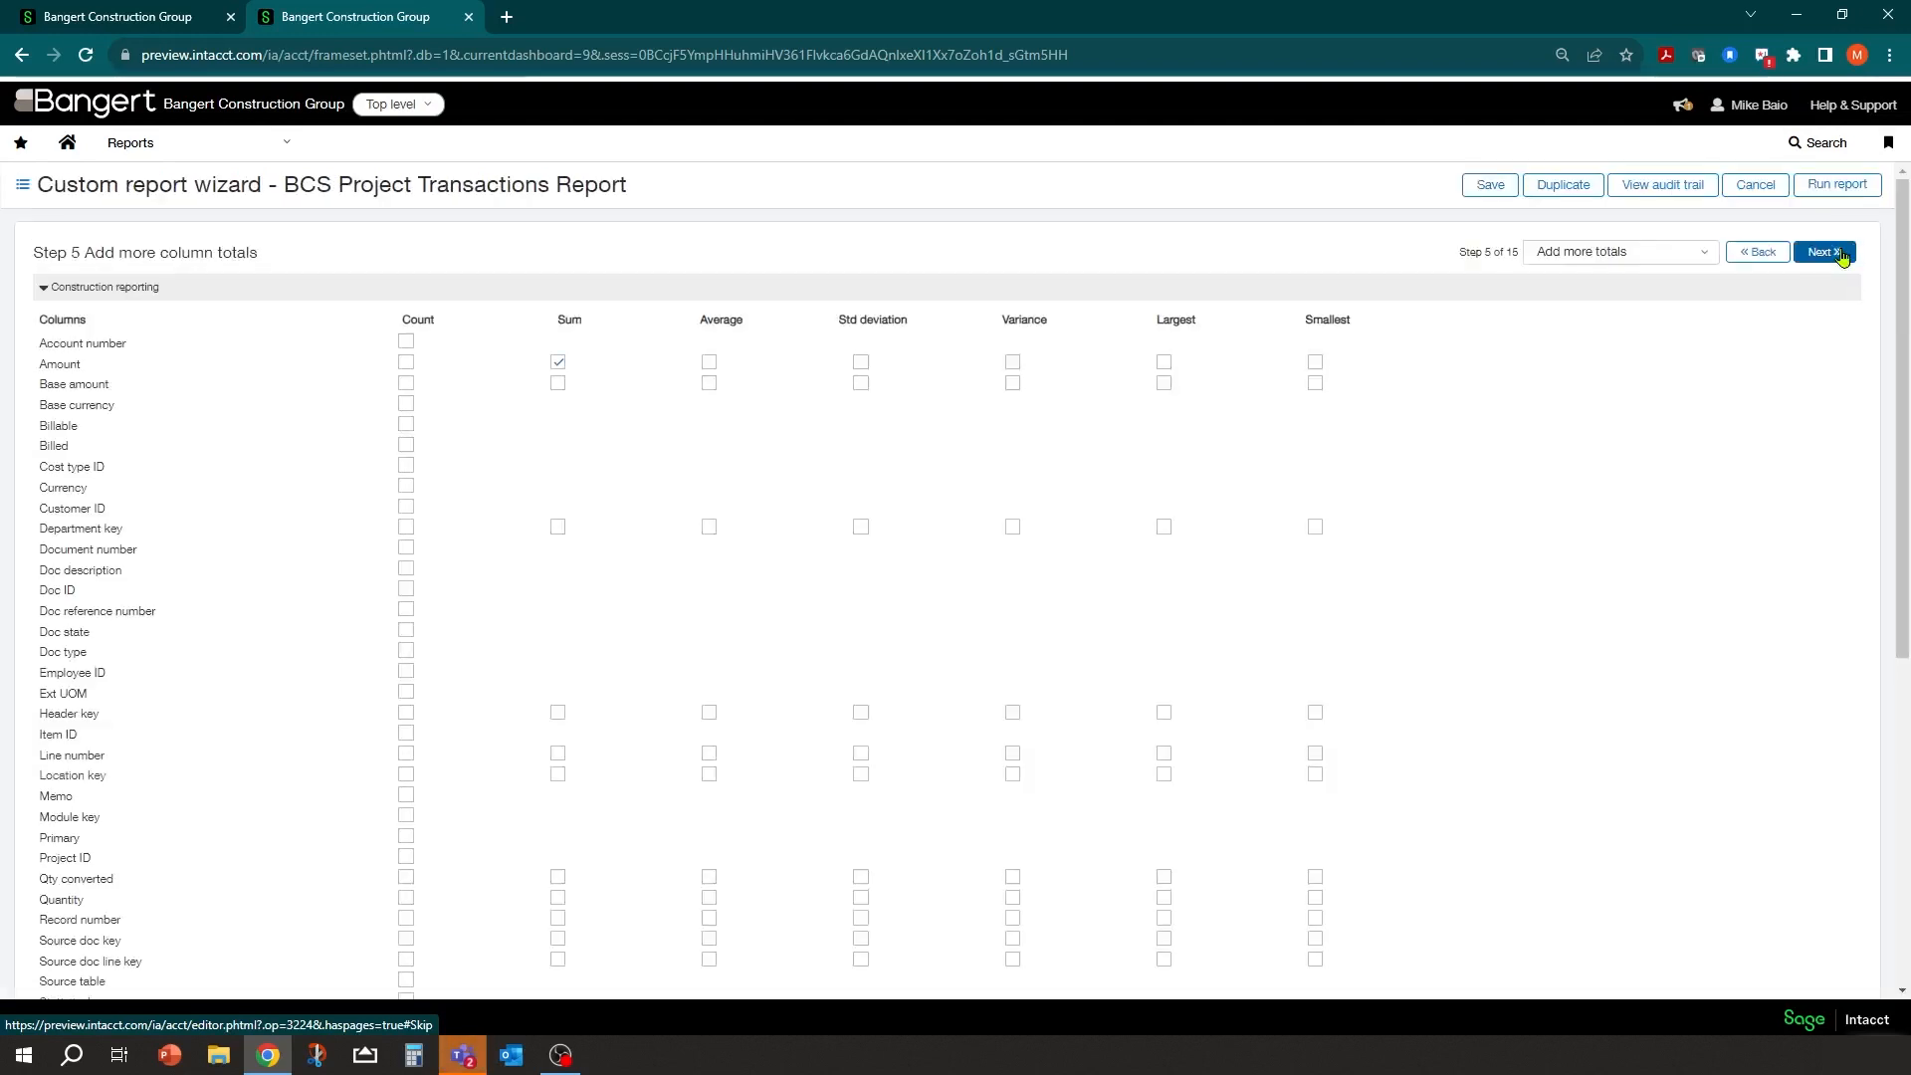
pyautogui.click(557, 362)
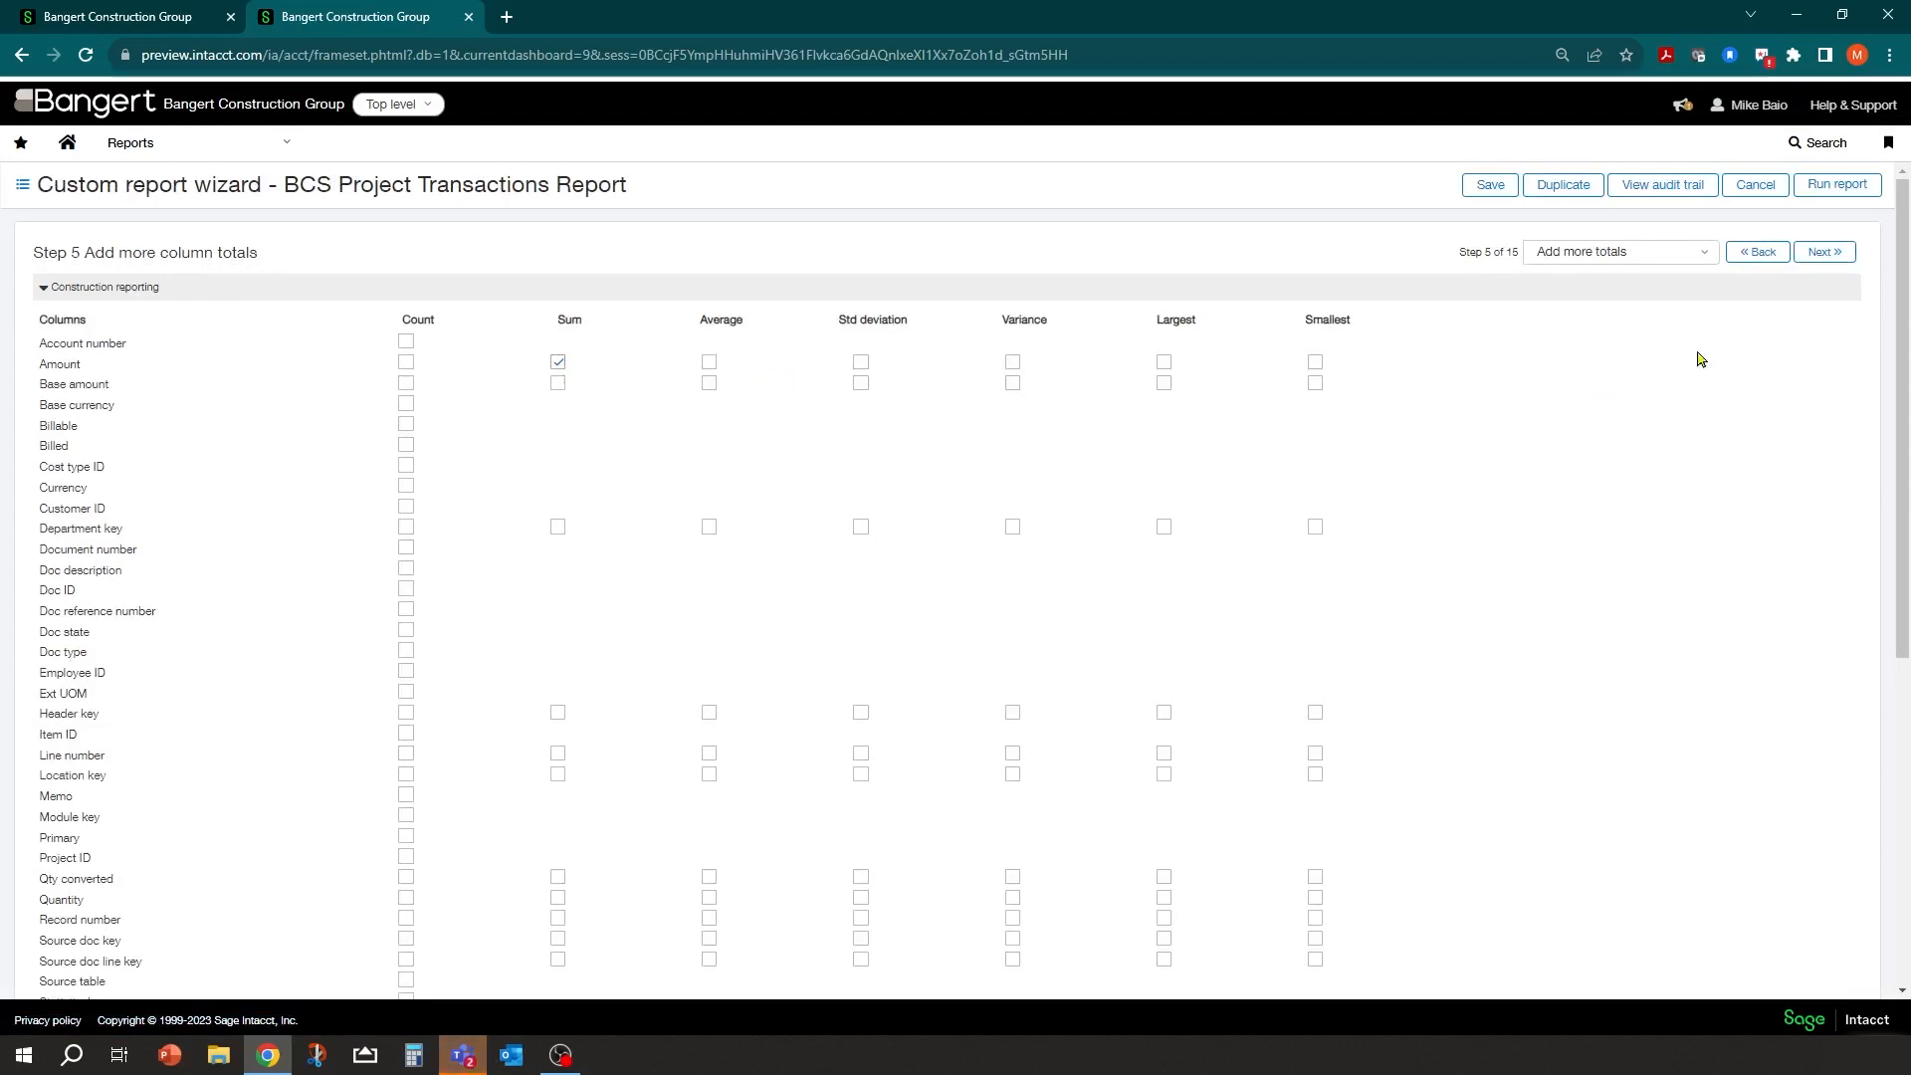
pyautogui.click(1819, 257)
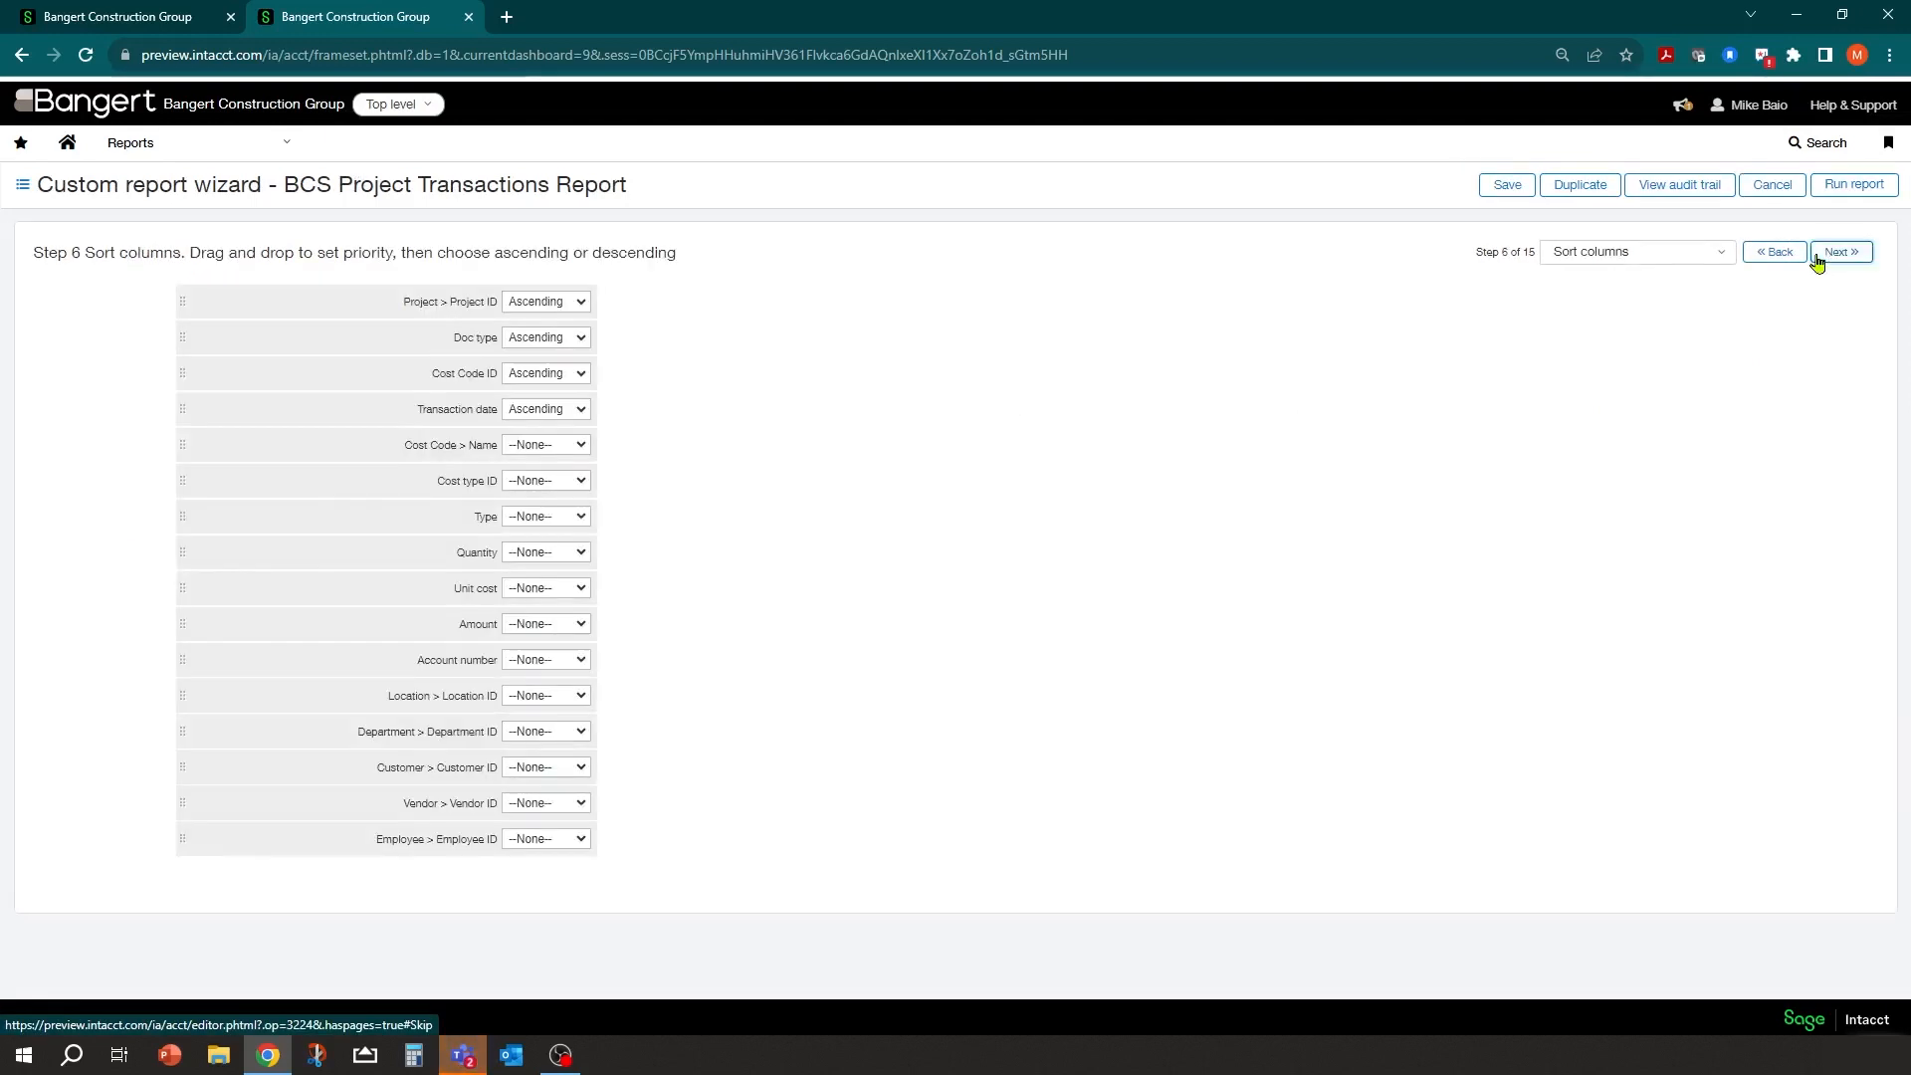
pyautogui.click(1817, 259)
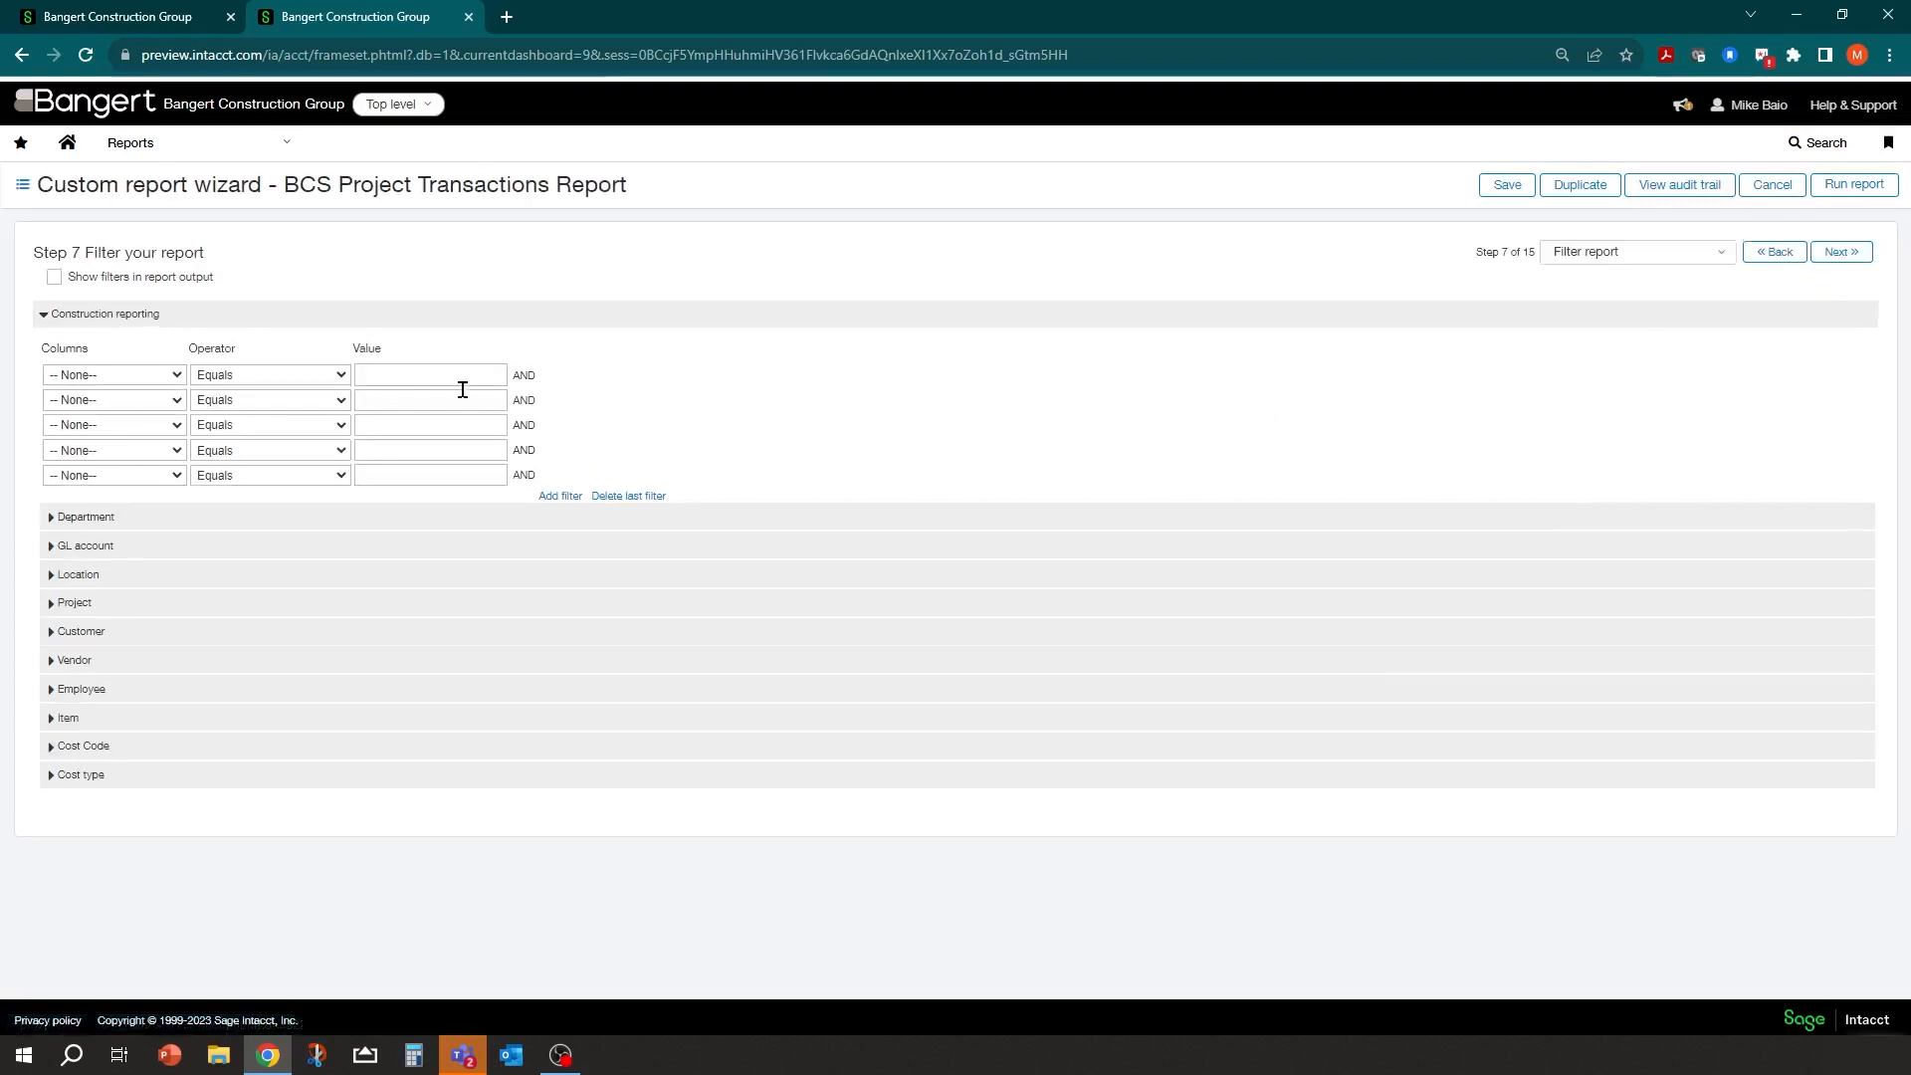
# Leave the wizard, look through the Custom reports list and start running the BCS Project Transactions Report.
pyautogui.click(247, 151)
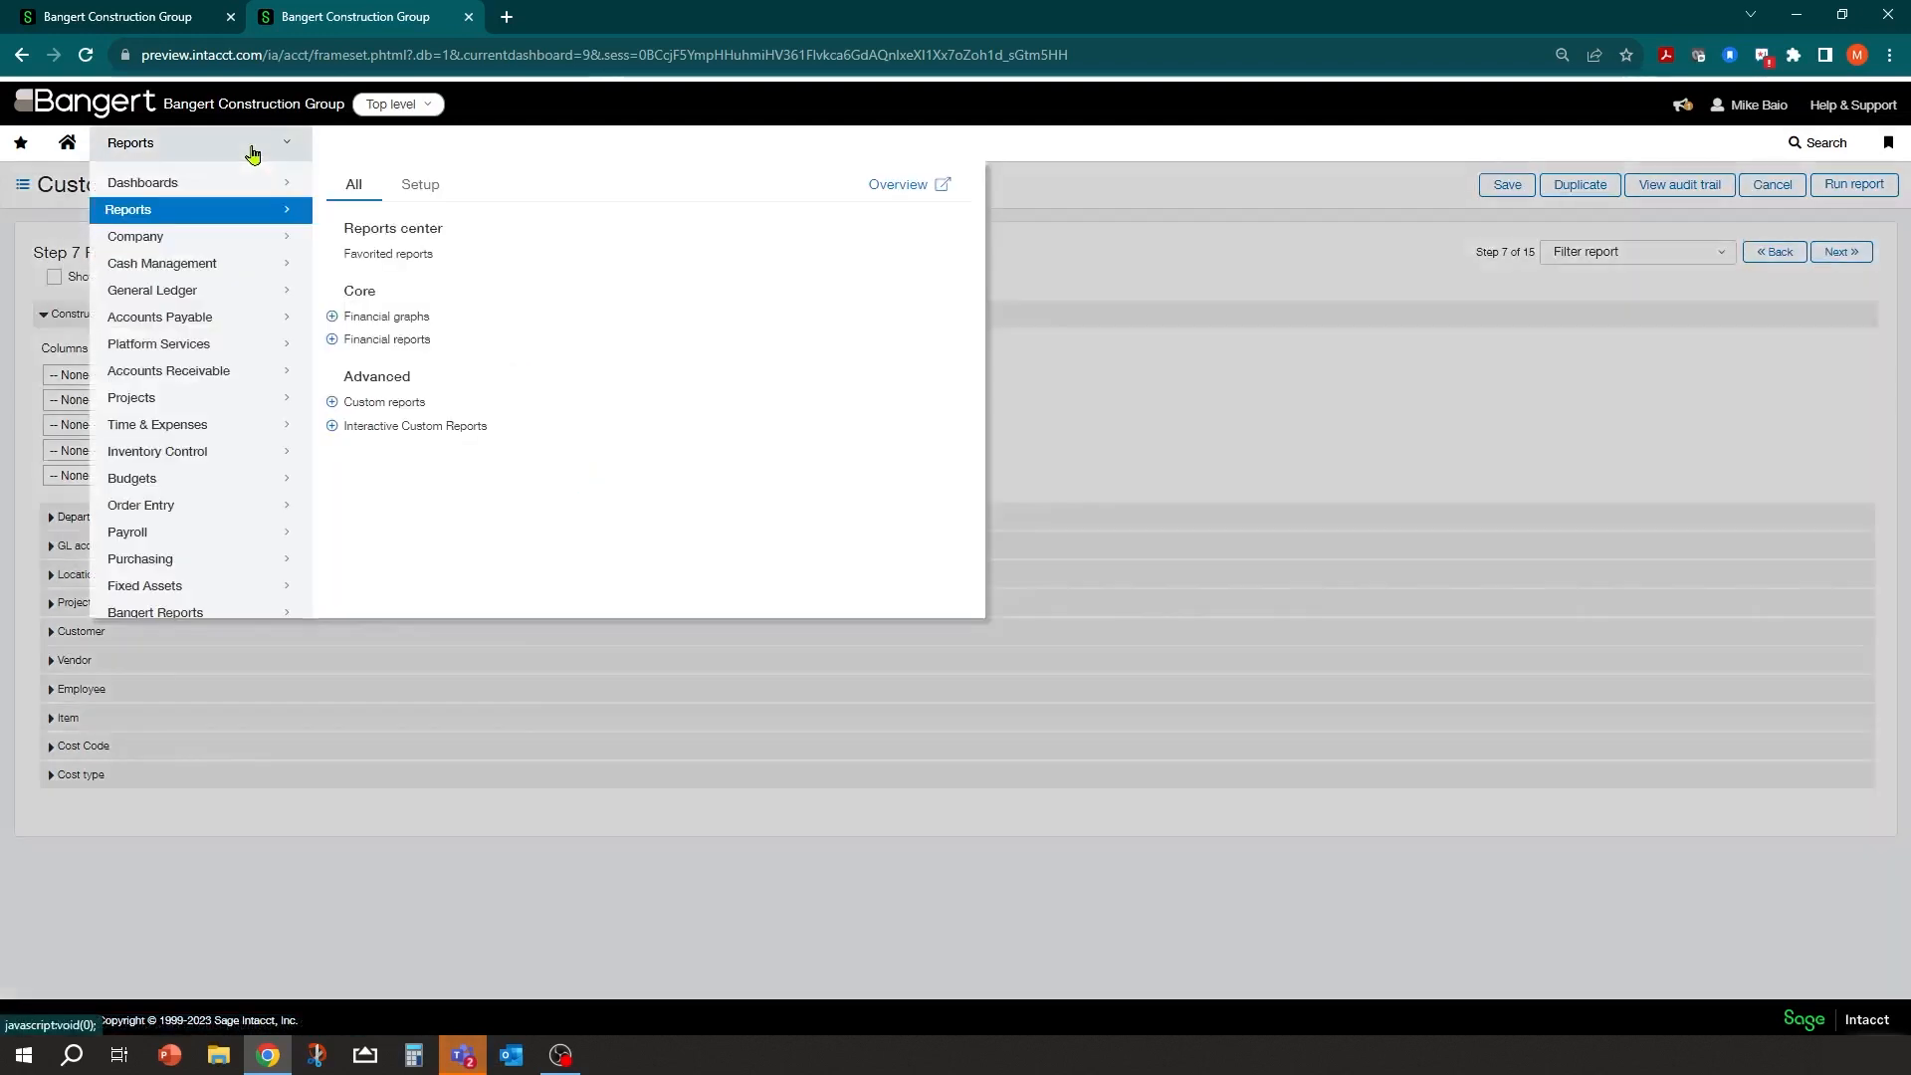
pyautogui.click(386, 402)
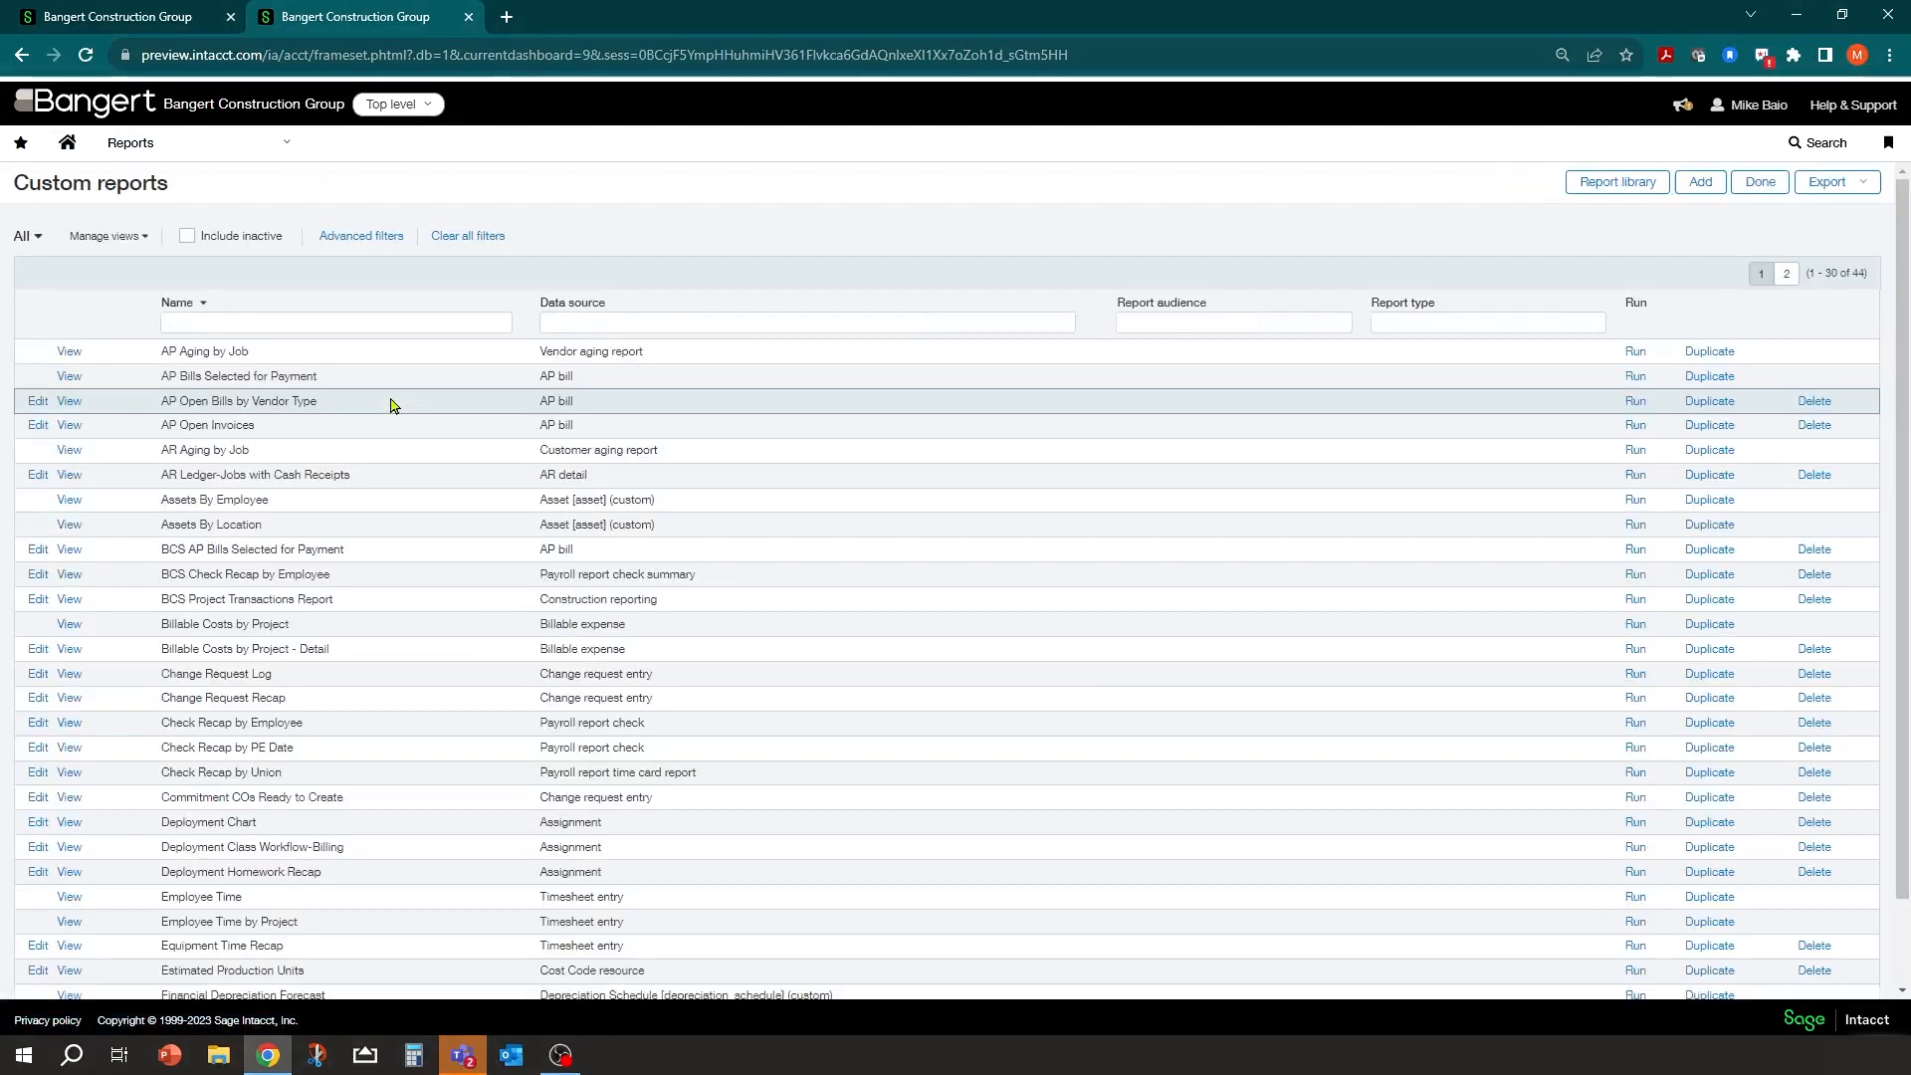
pyautogui.scroll(-2, 185, 718)
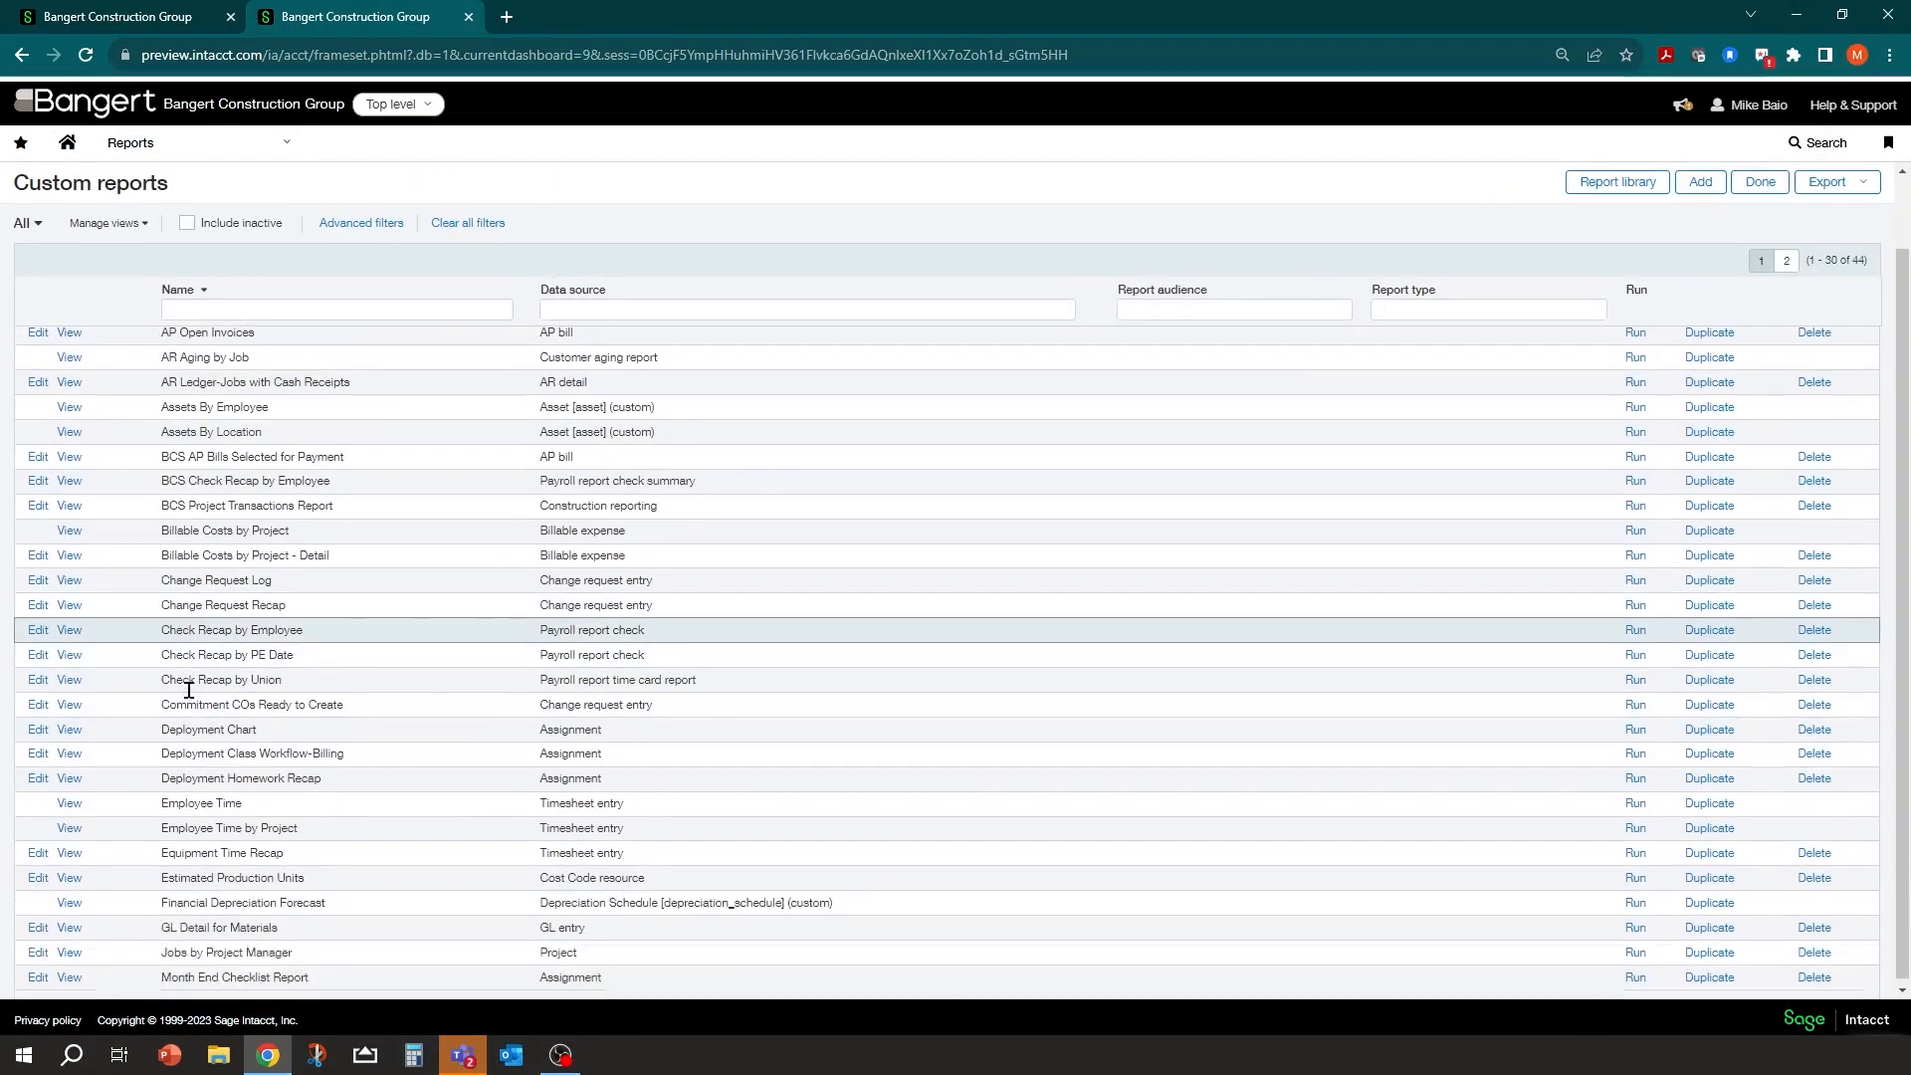
pyautogui.click(1787, 263)
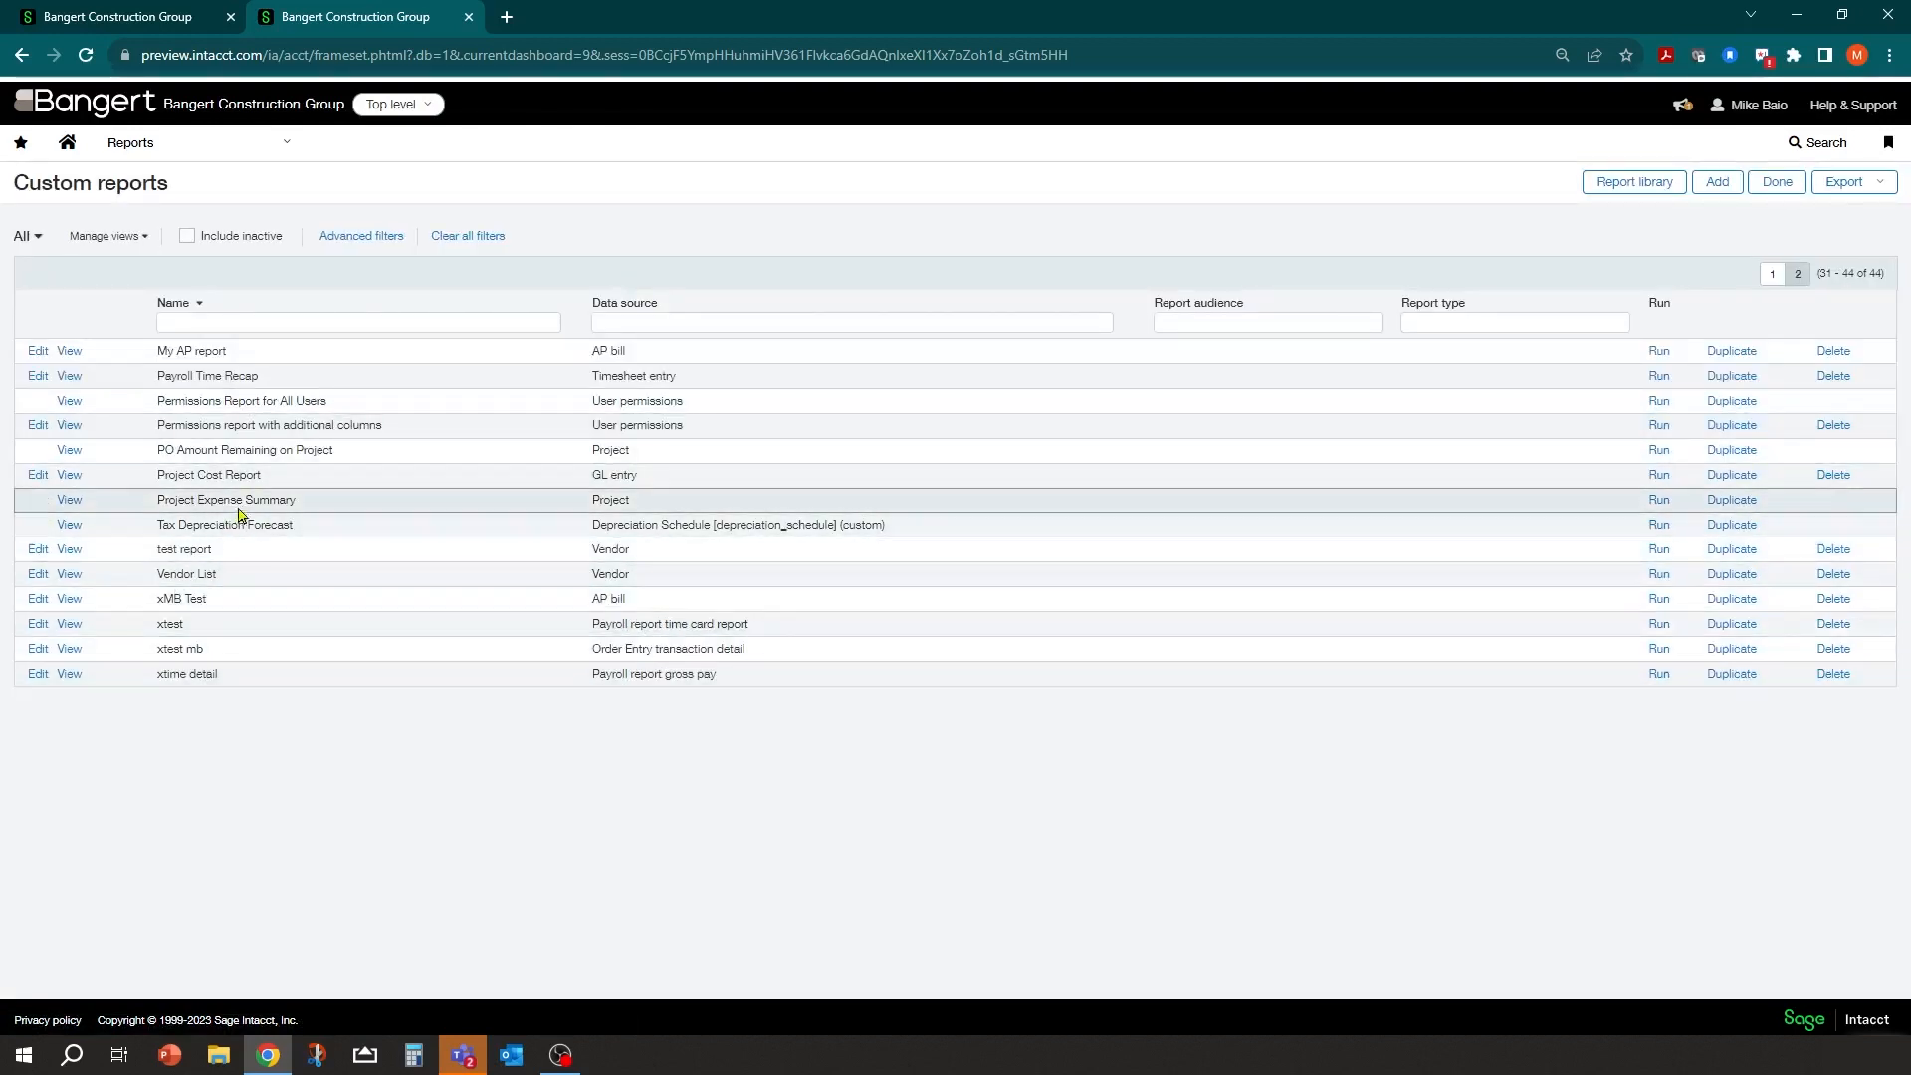
pyautogui.click(1772, 276)
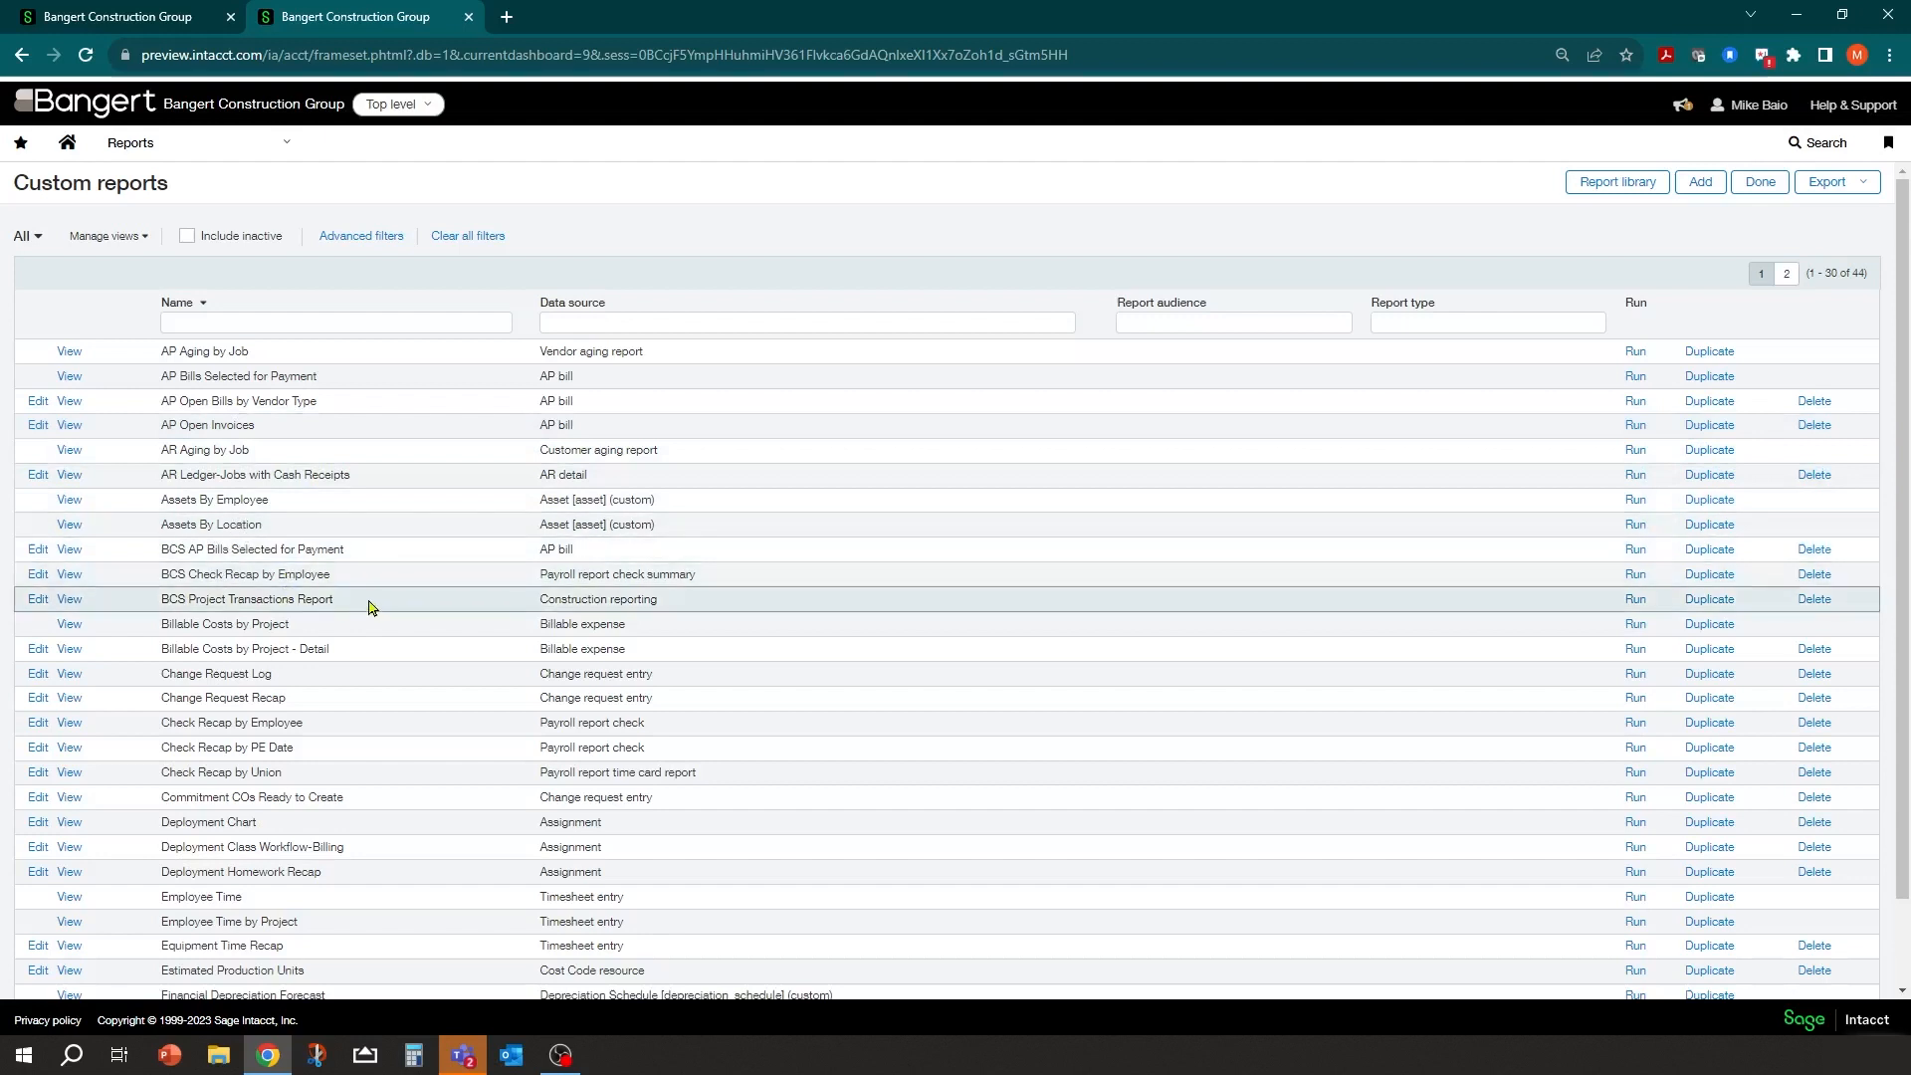
pyautogui.click(1639, 603)
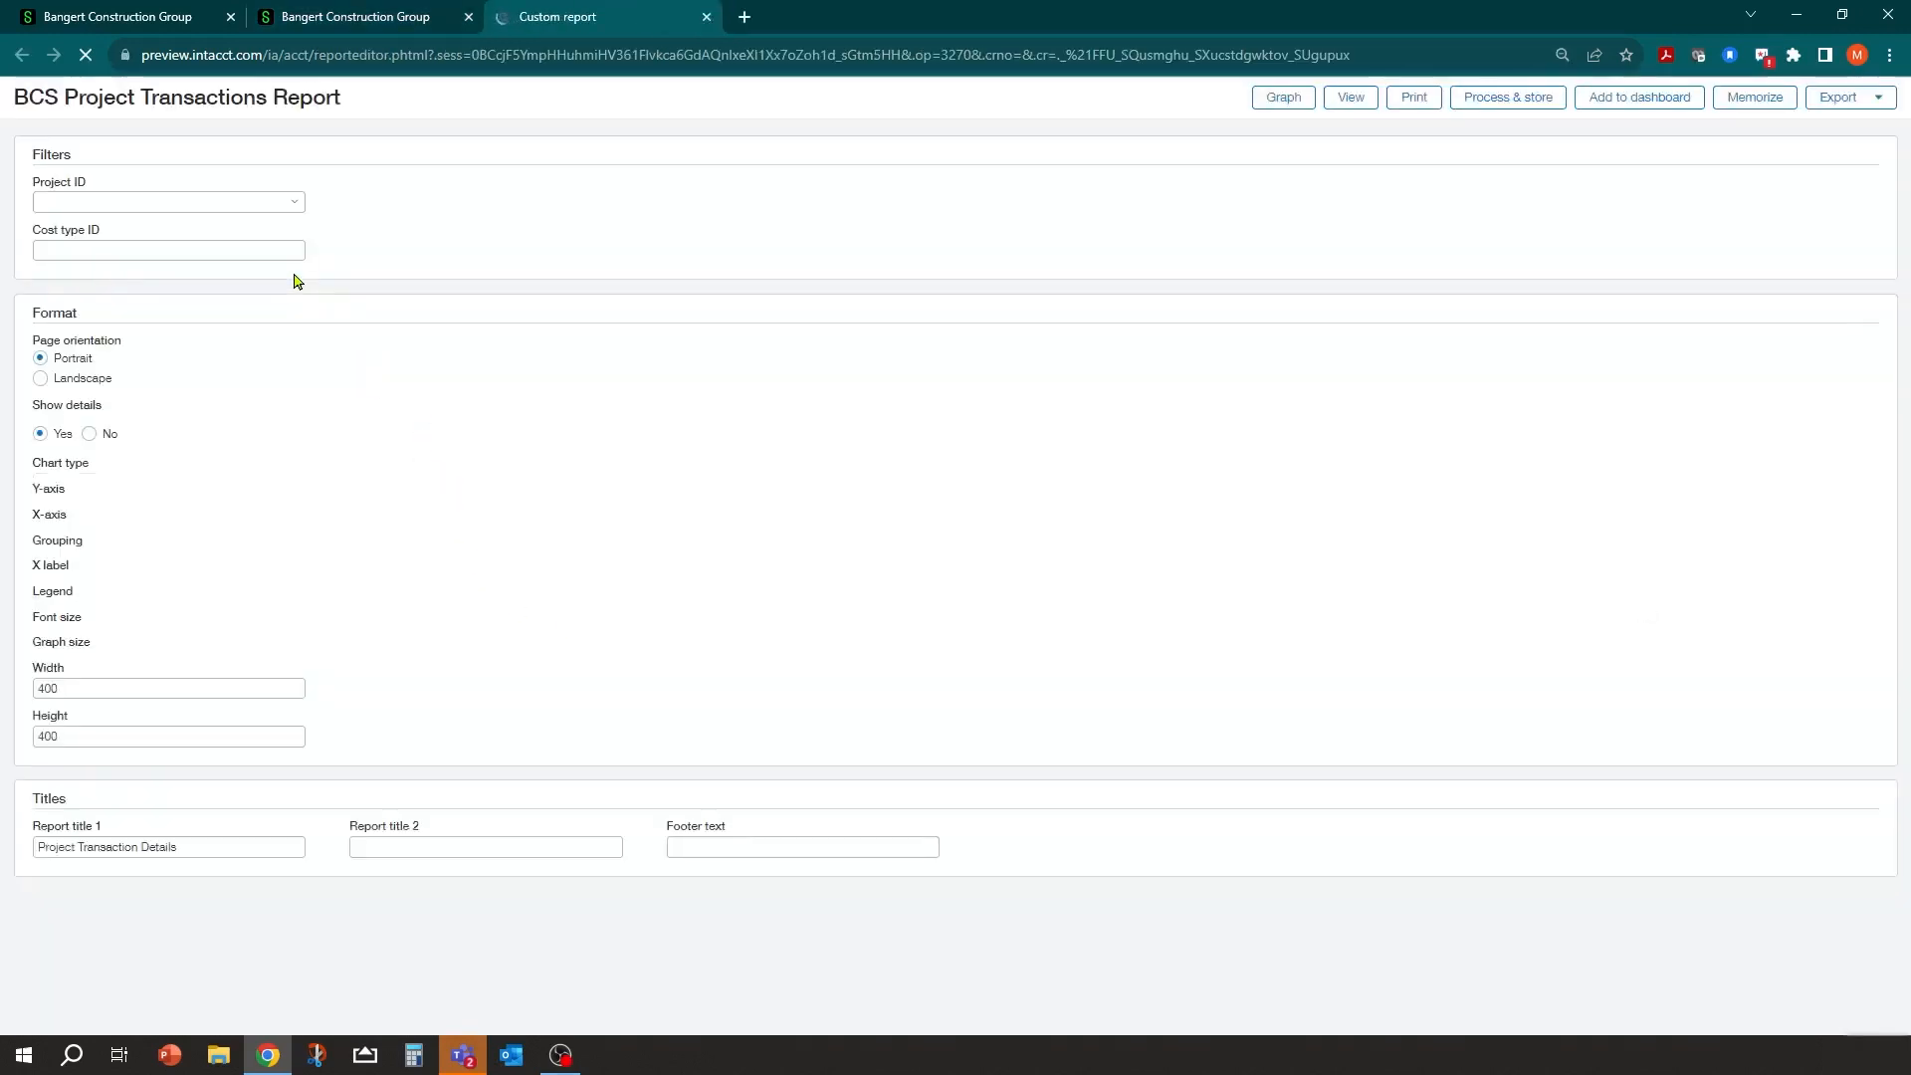
# Filter the report to project 22-022--Amazon Warehouse San Antonio, set the page orientation to Landscape and view the output.
pyautogui.click(293, 205)
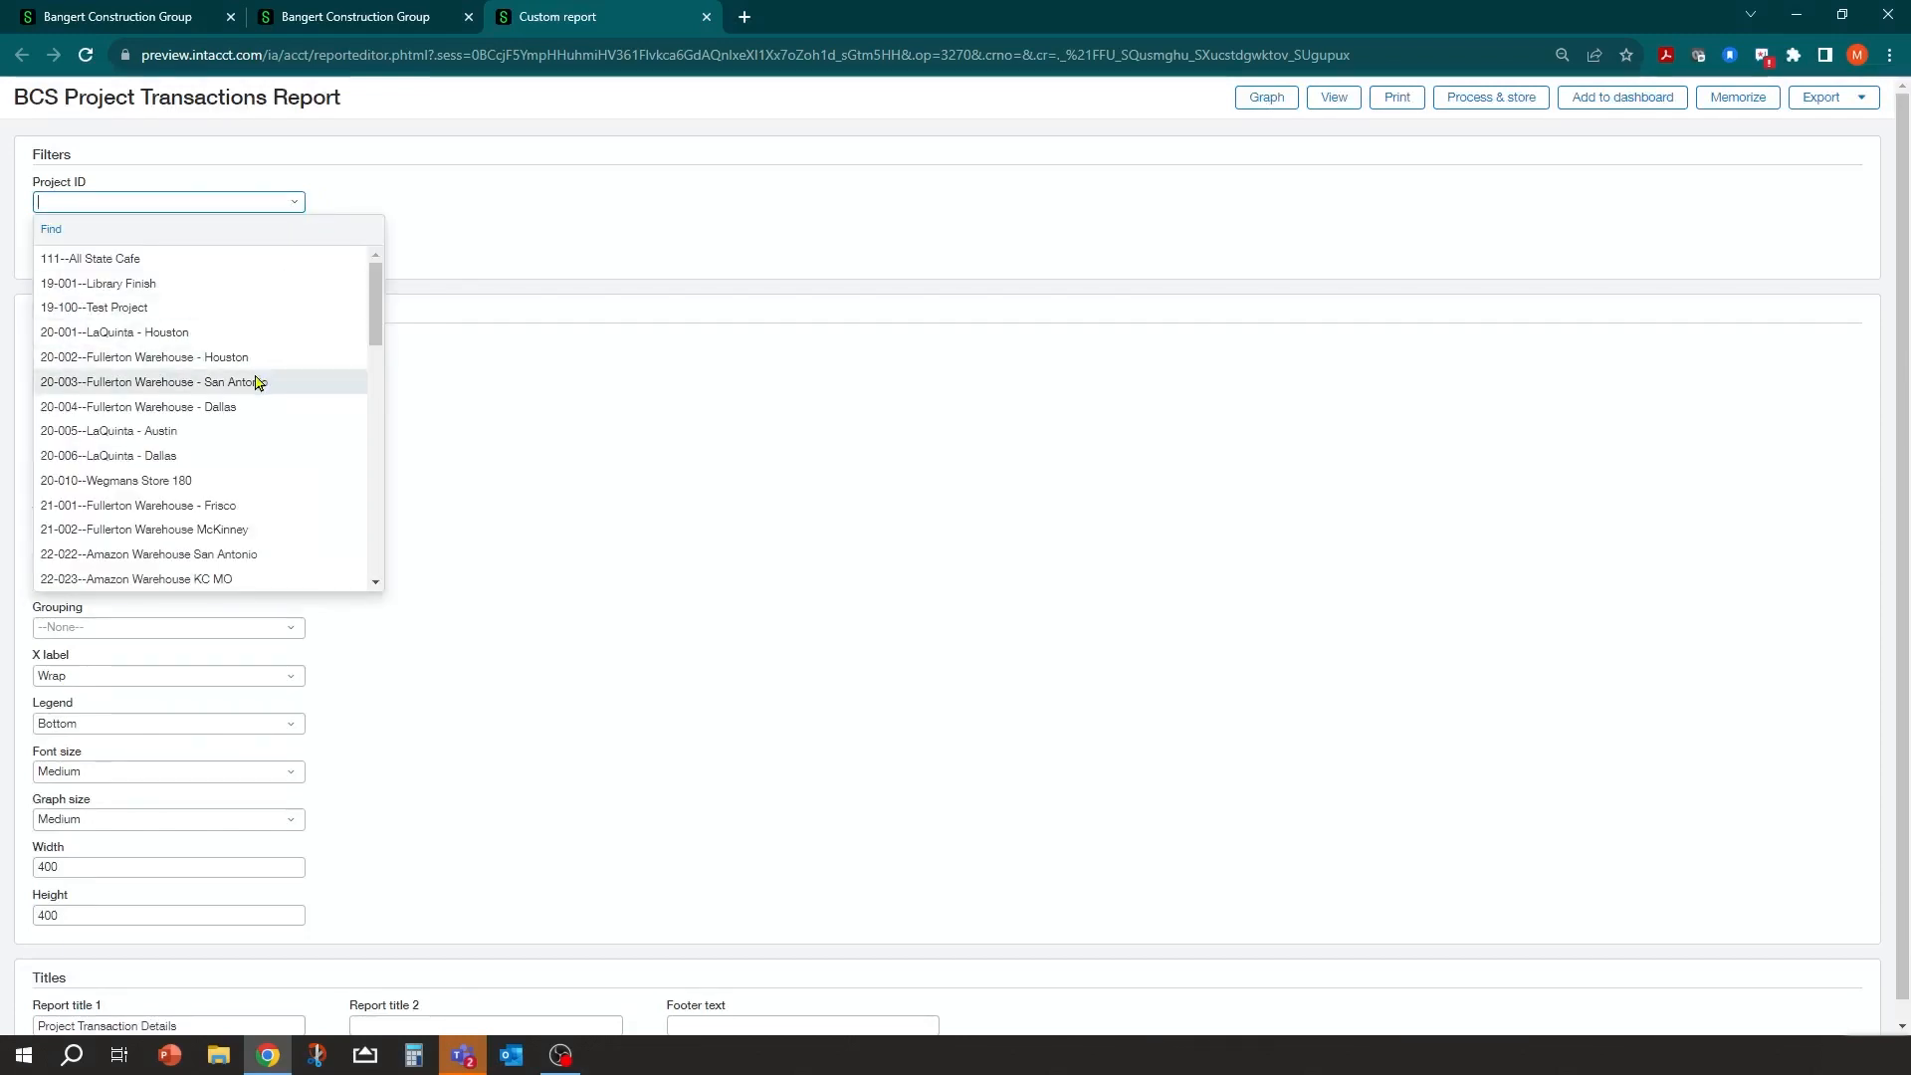
pyautogui.click(227, 555)
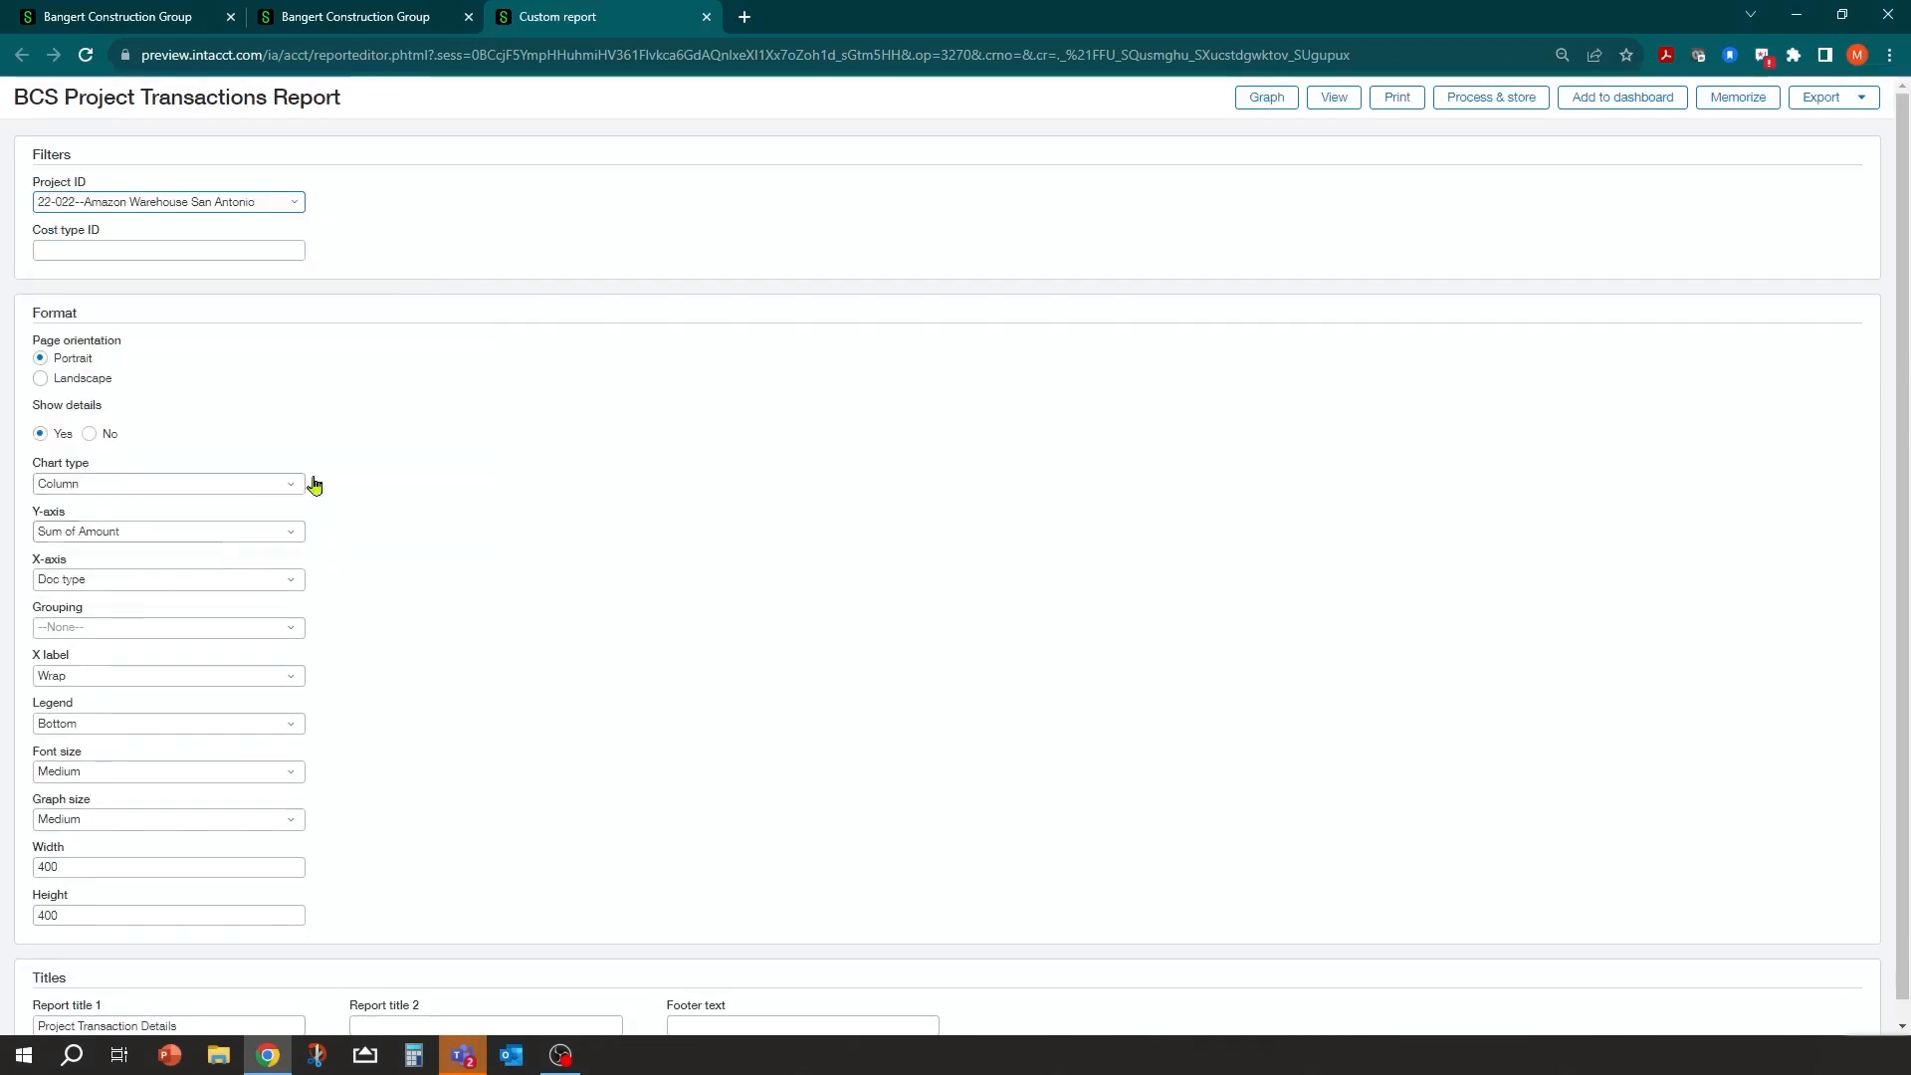
pyautogui.click(40, 379)
pyautogui.click(1315, 100)
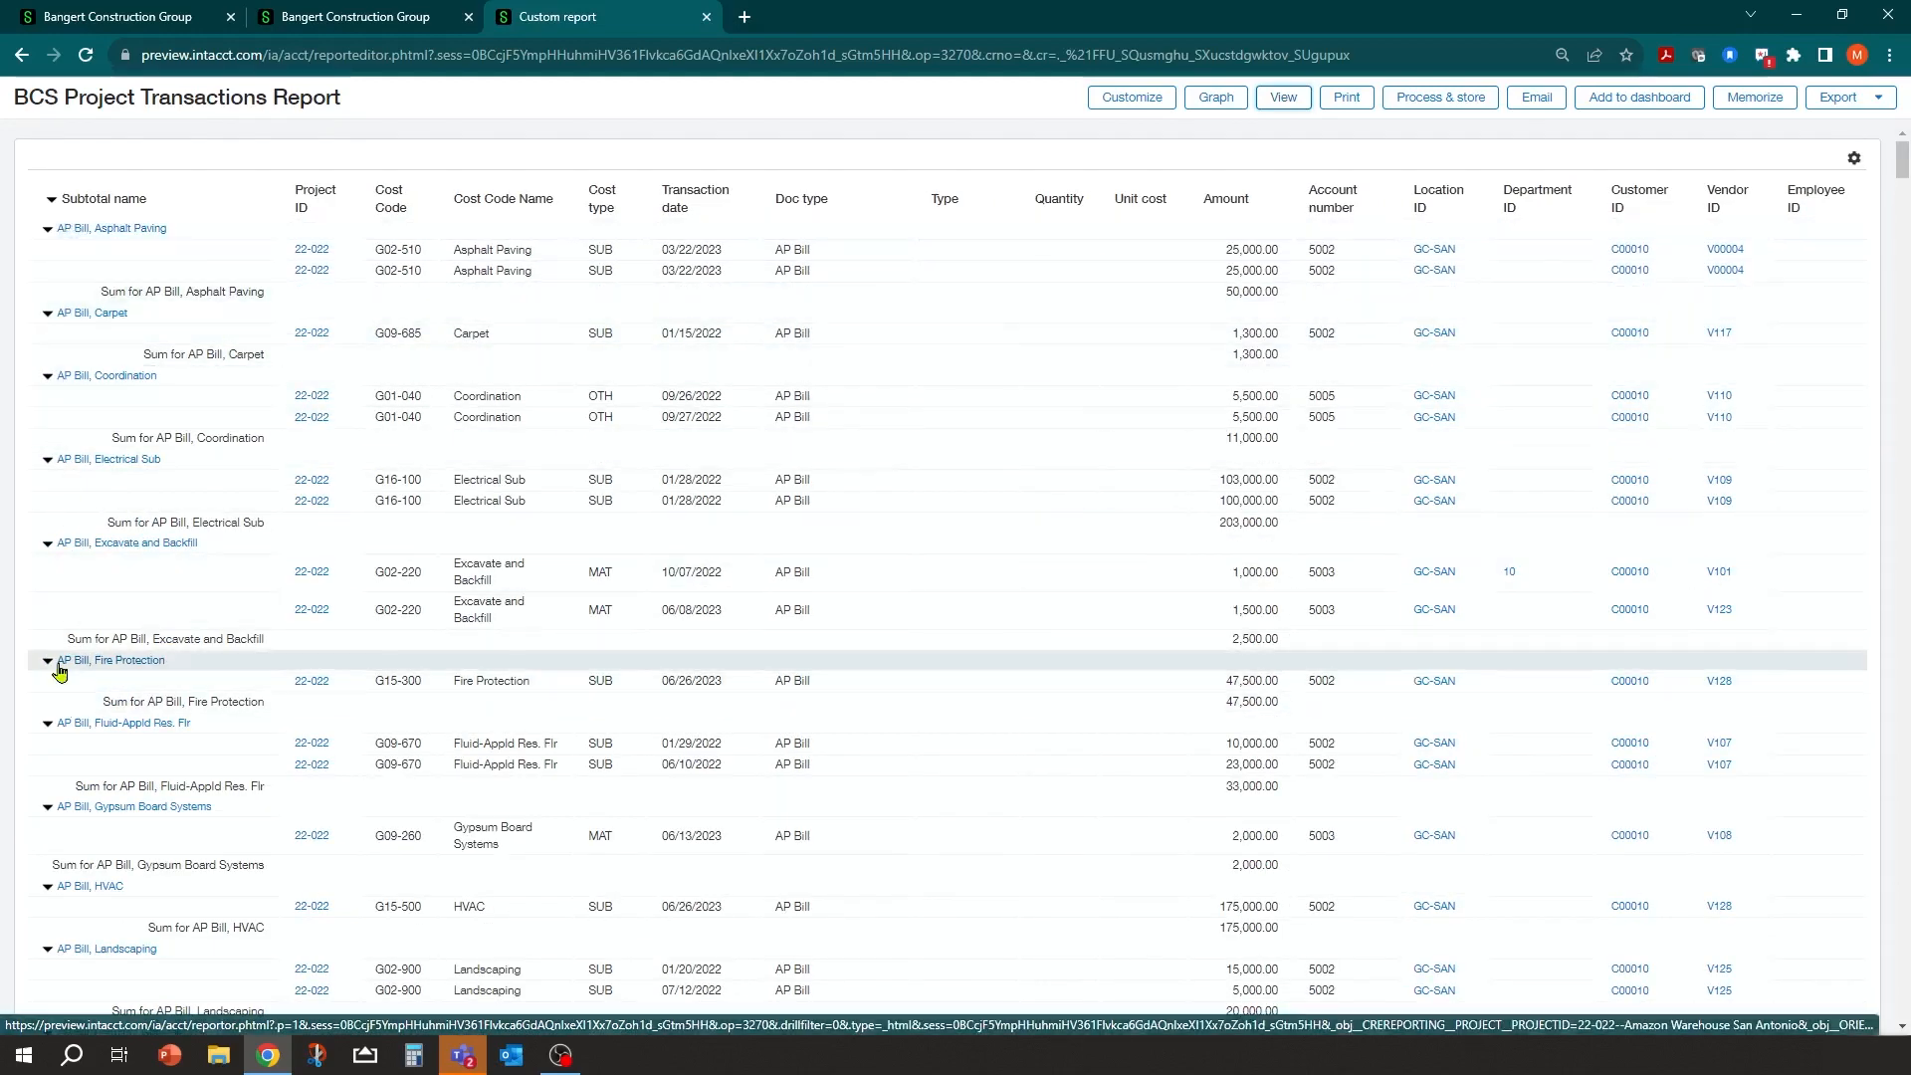
# Examine the report's transactions and subtotals by doc type and cost code, check the Amount and Account number columns, and close the output.
pyautogui.scroll(-9, 59, 672)
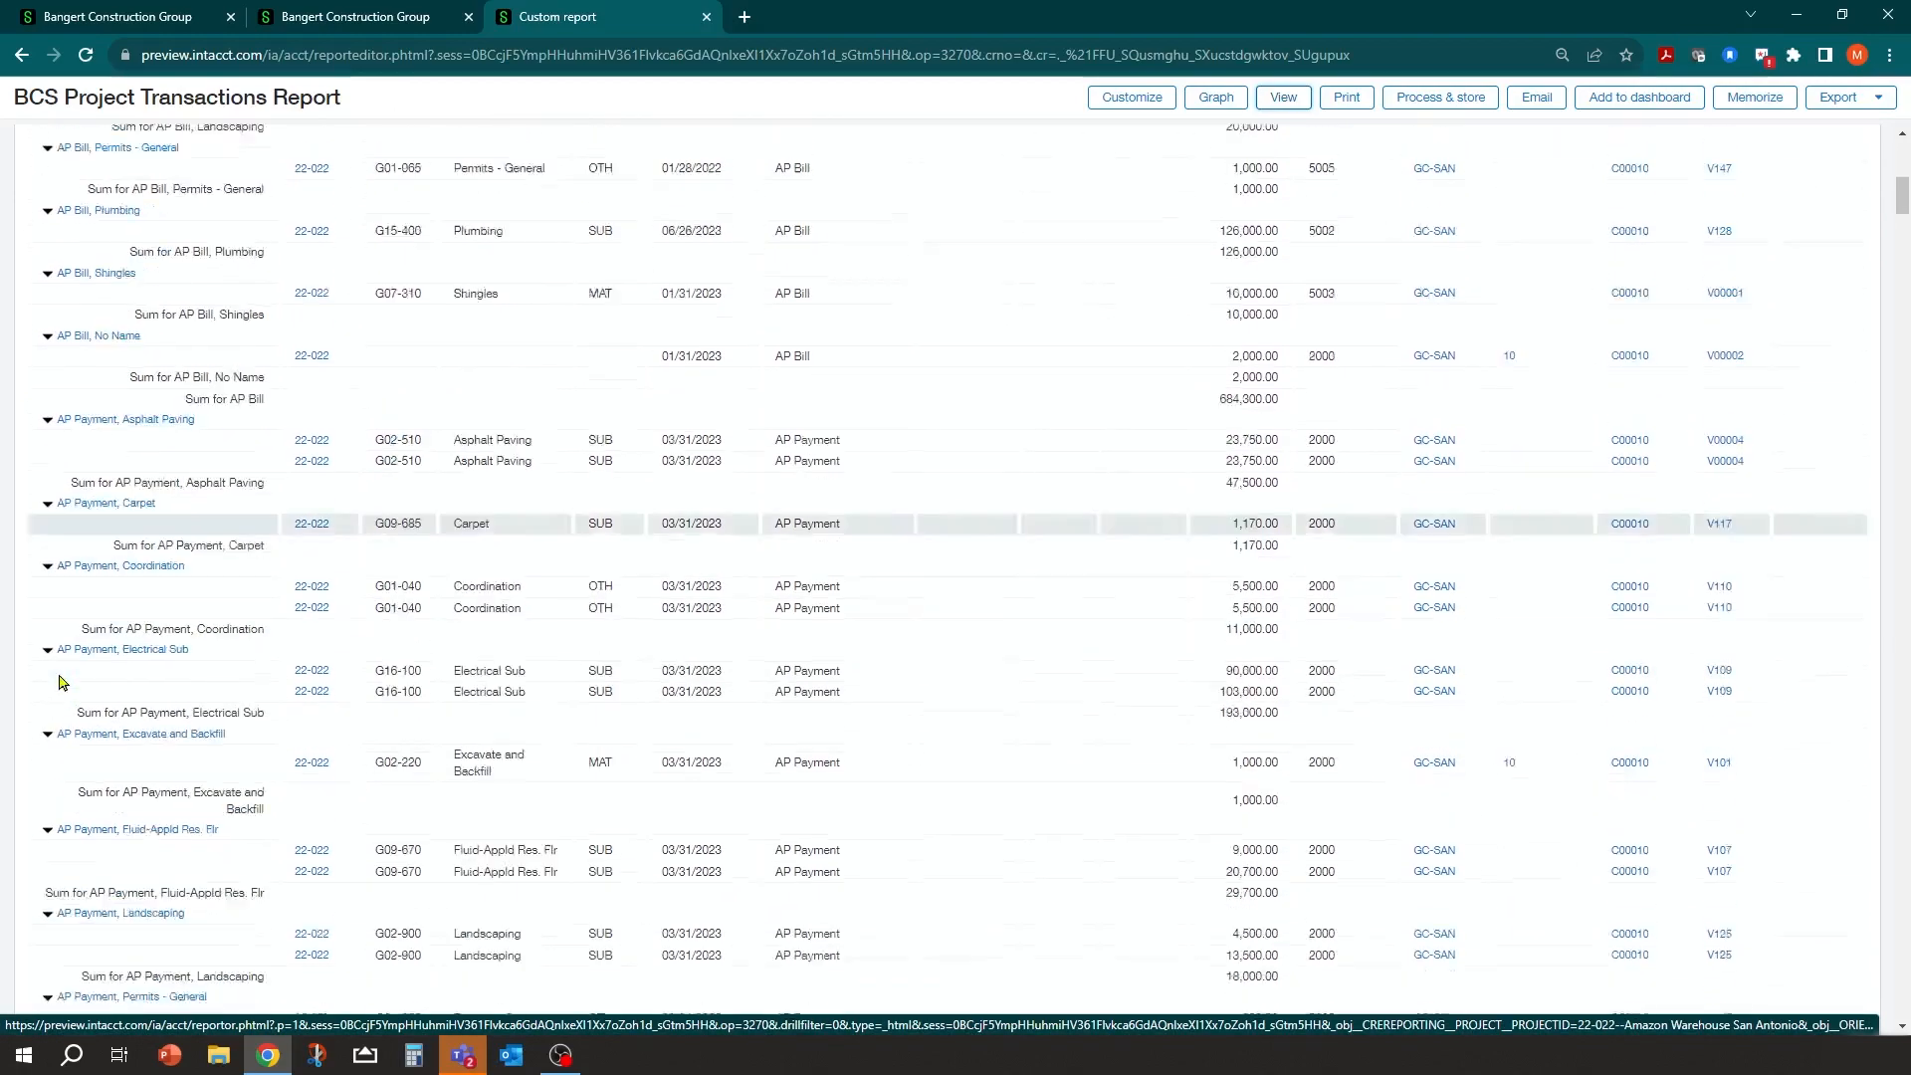
pyautogui.scroll(-7, 80, 717)
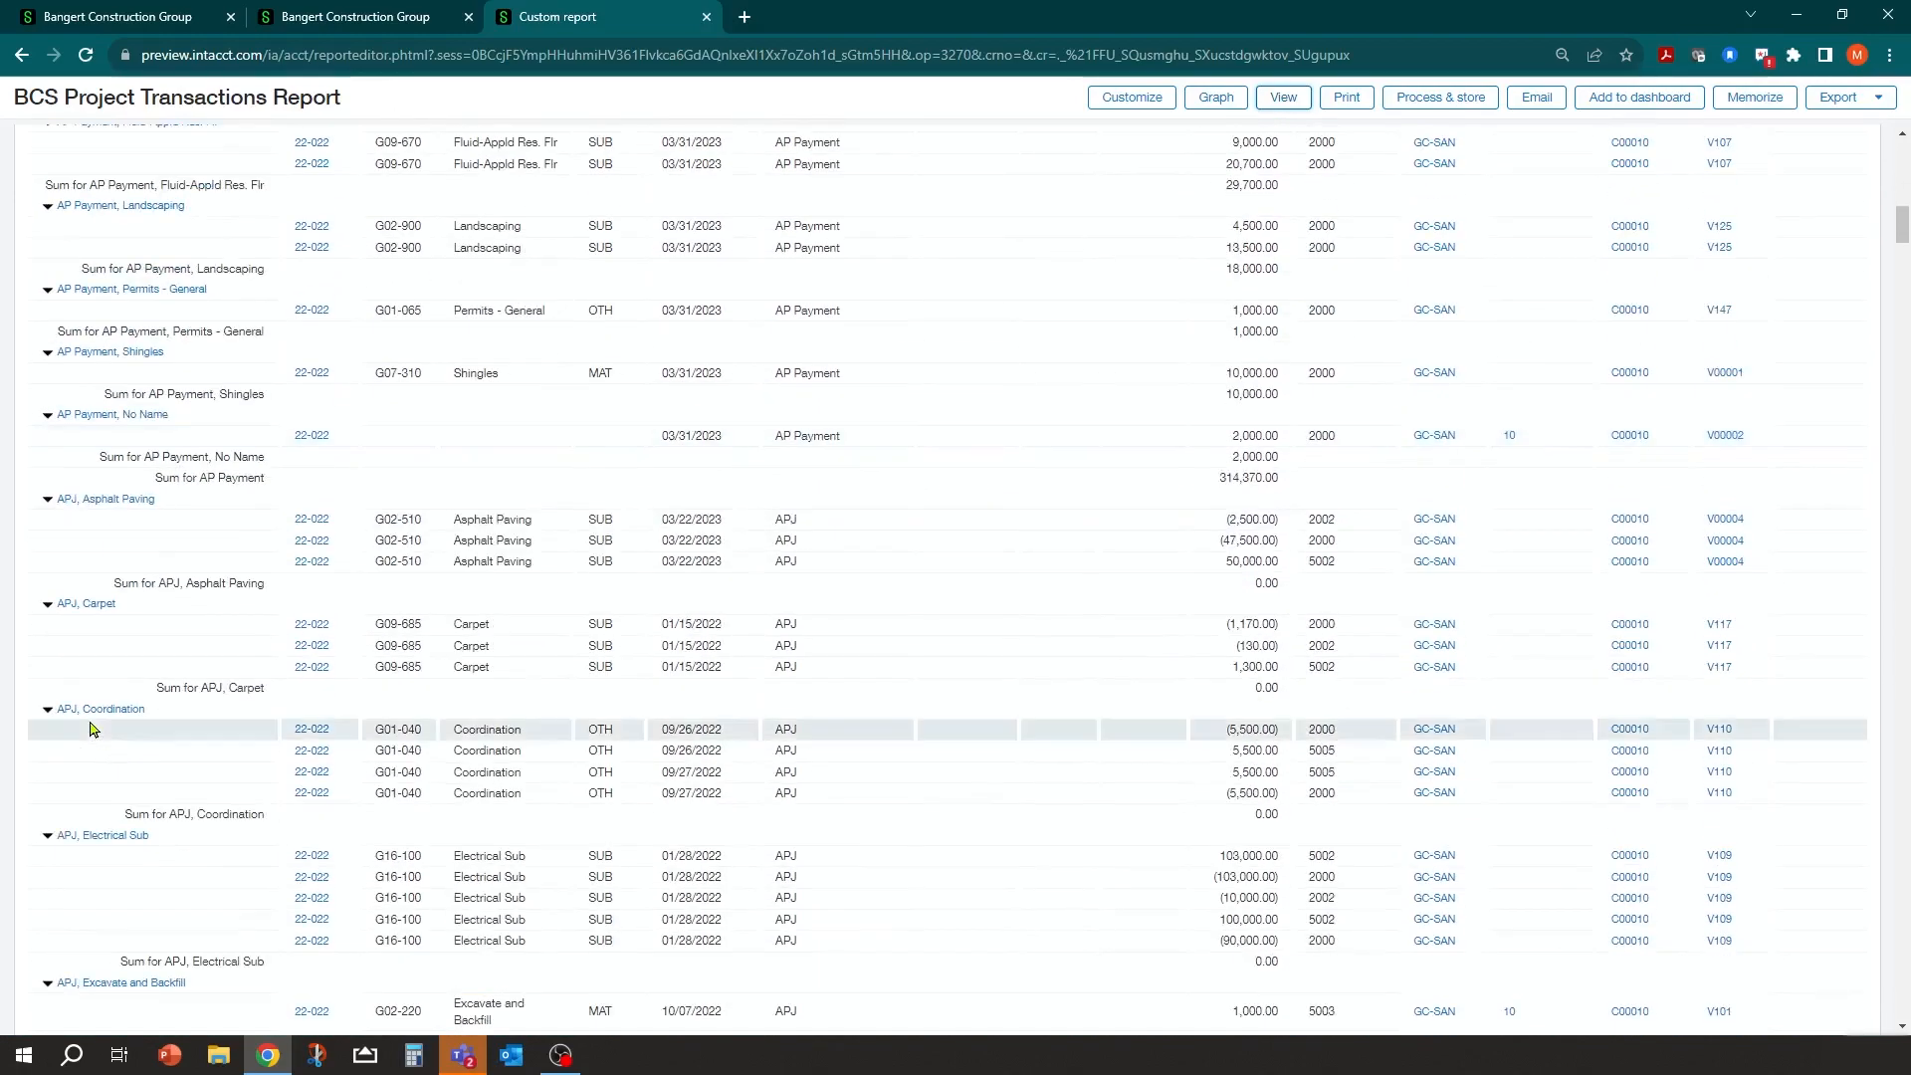
pyautogui.scroll(-13, 89, 729)
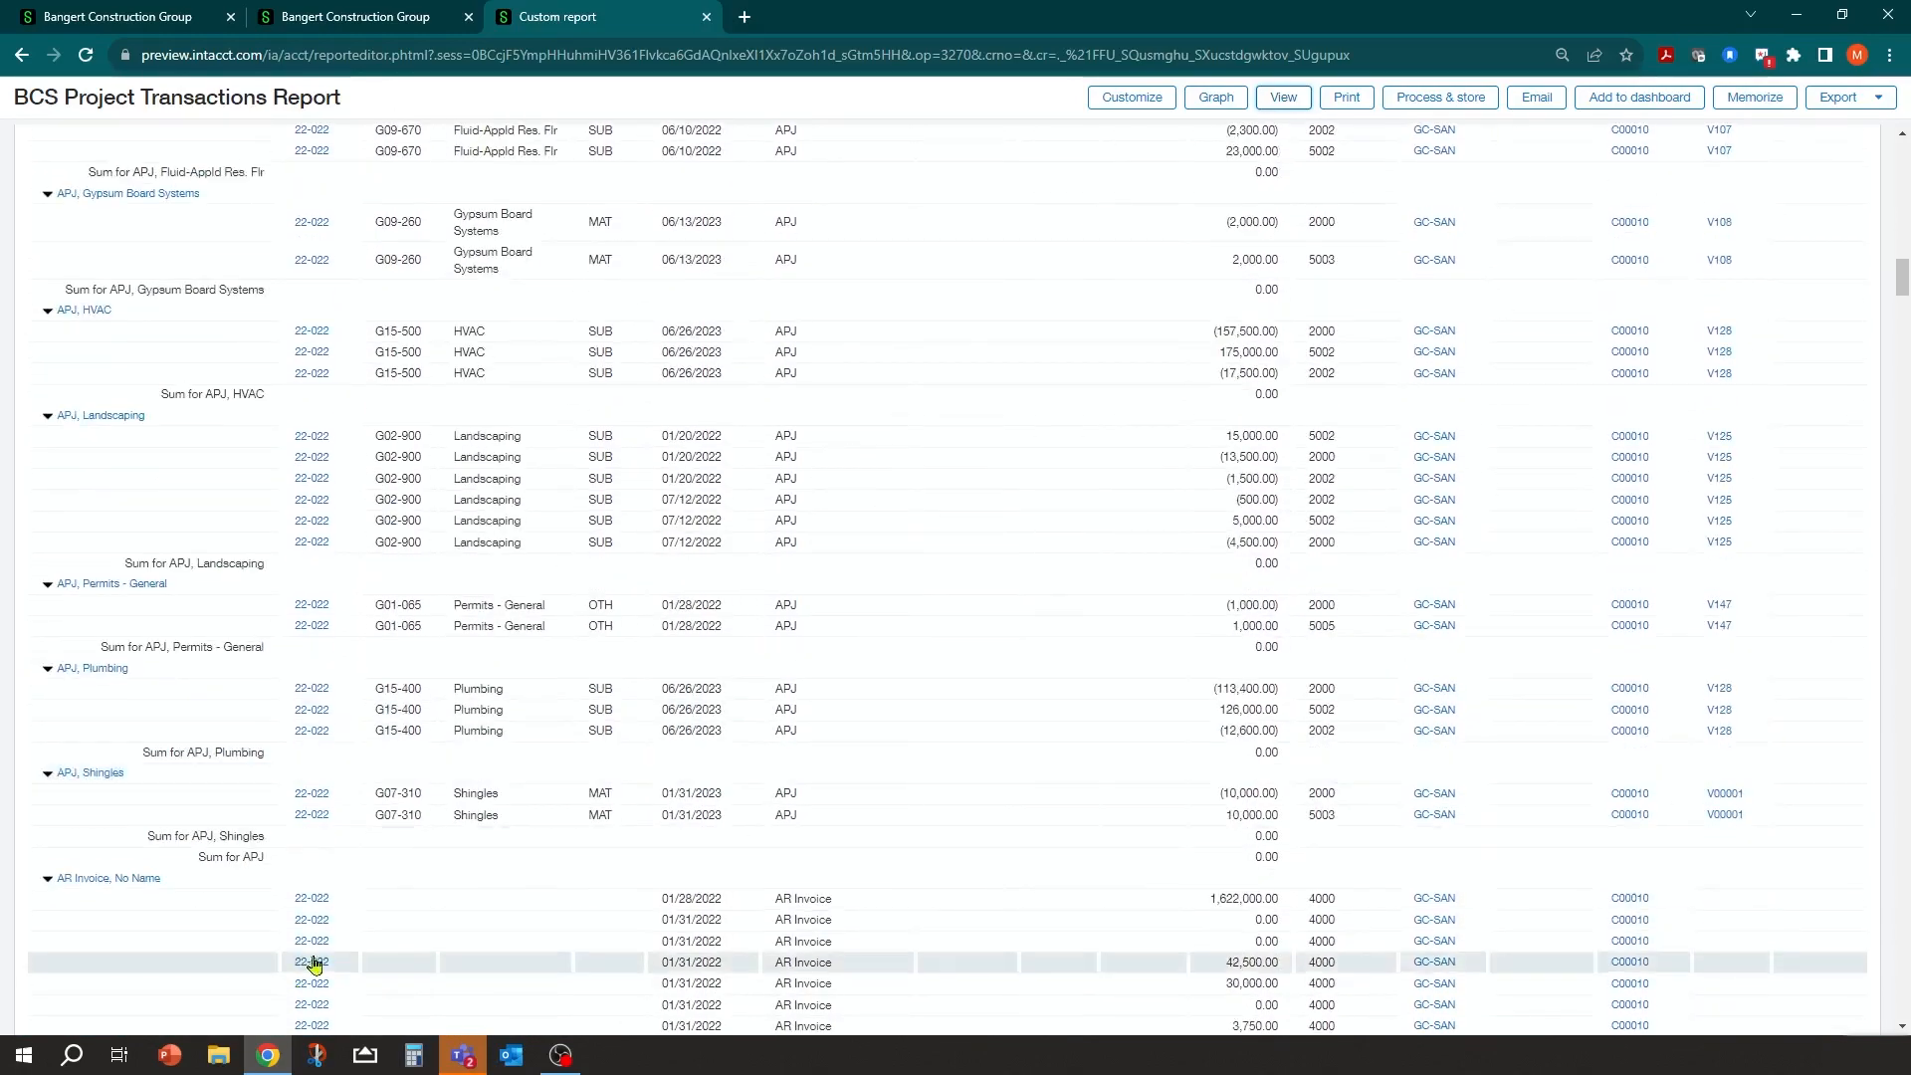
pyautogui.scroll(-6, 305, 763)
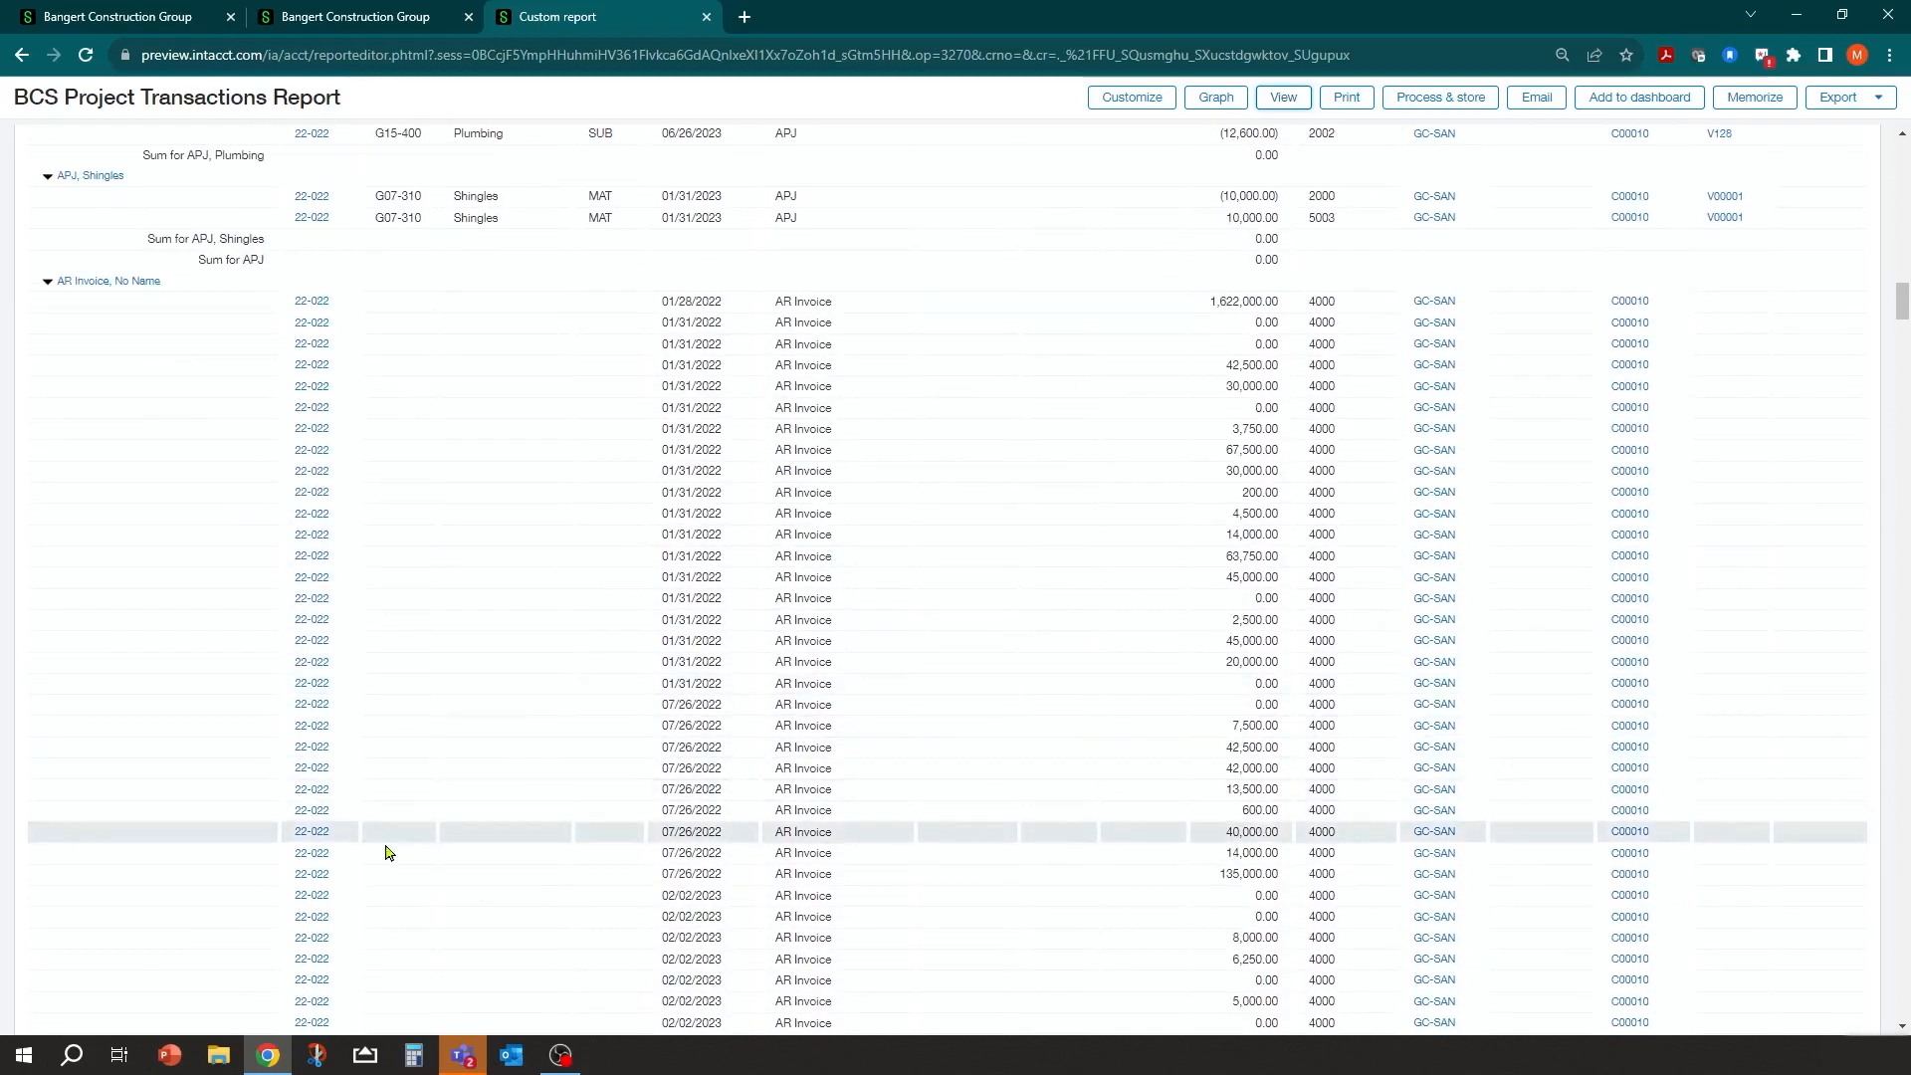
pyautogui.scroll(-9, 378, 846)
pyautogui.scroll(-4, 271, 804)
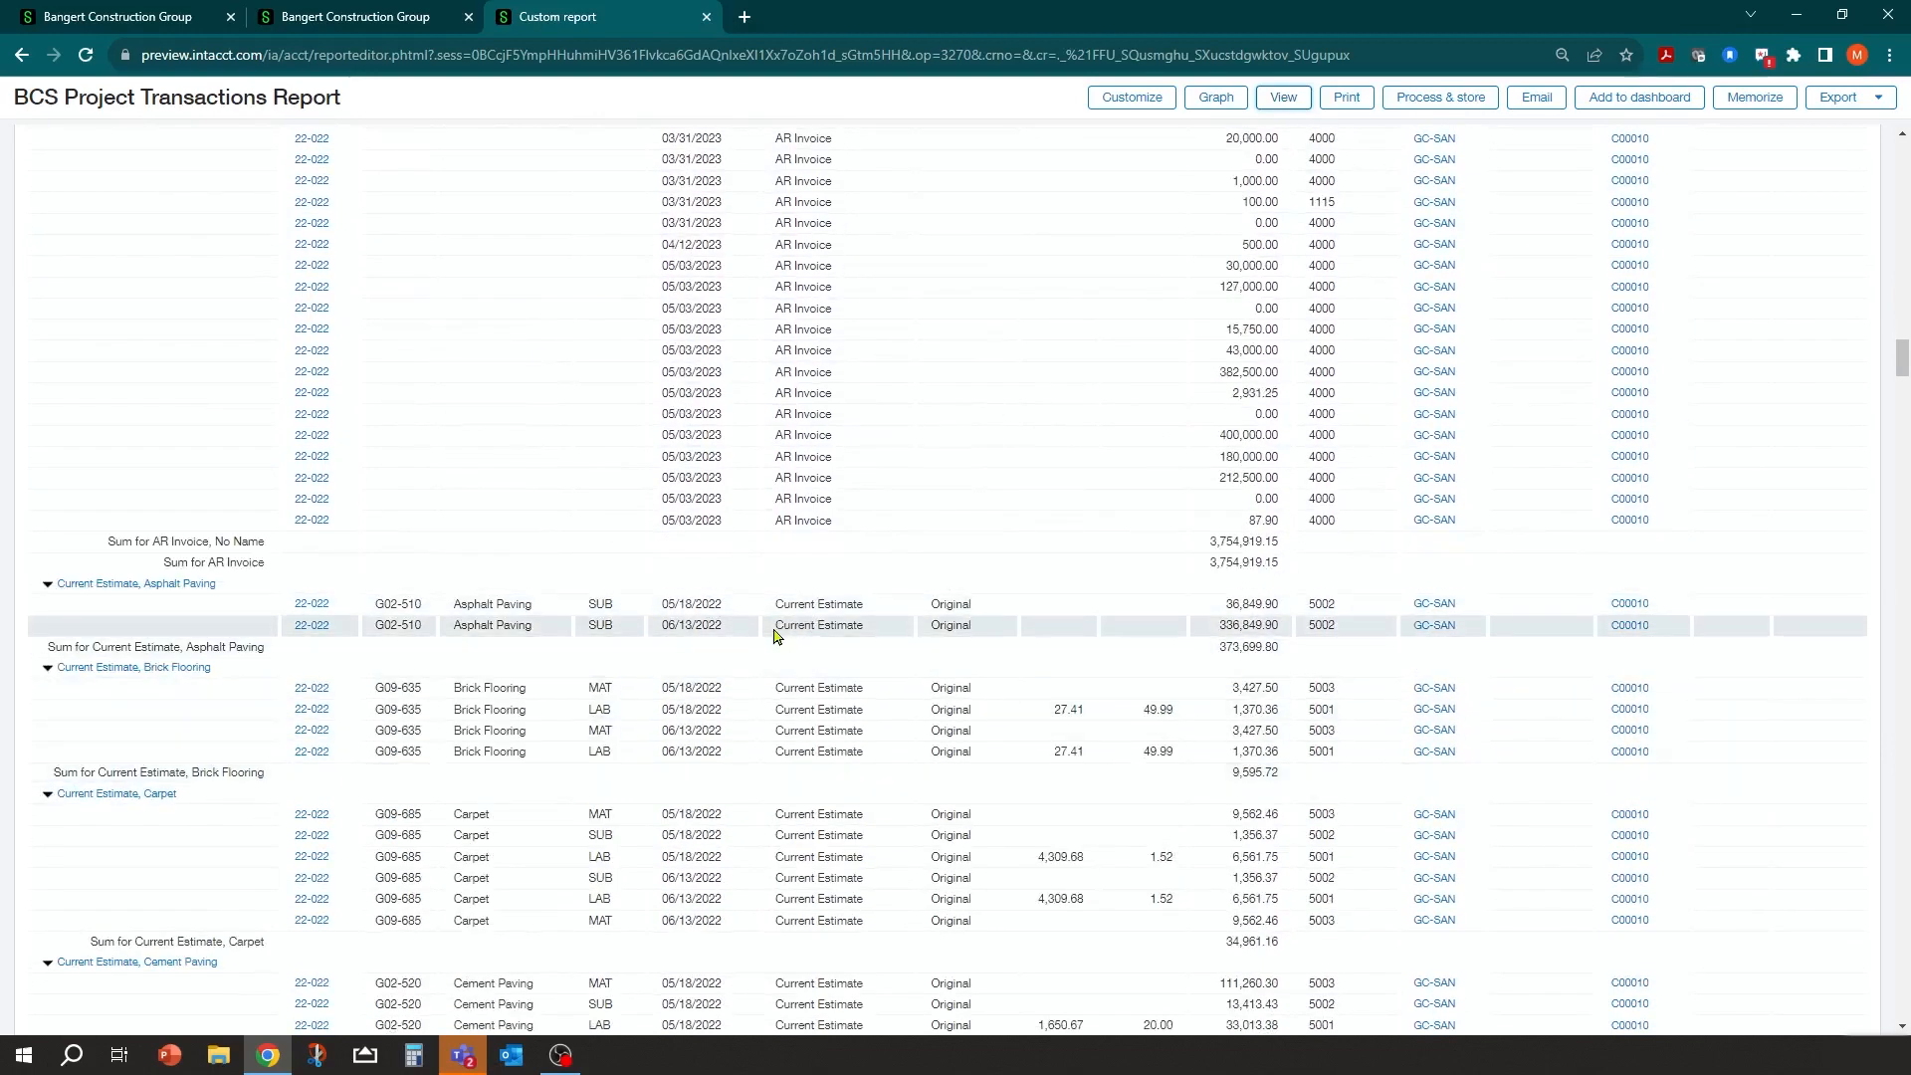
pyautogui.moveTo(783, 625); pyautogui.dragTo(833, 626)
pyautogui.click(869, 638)
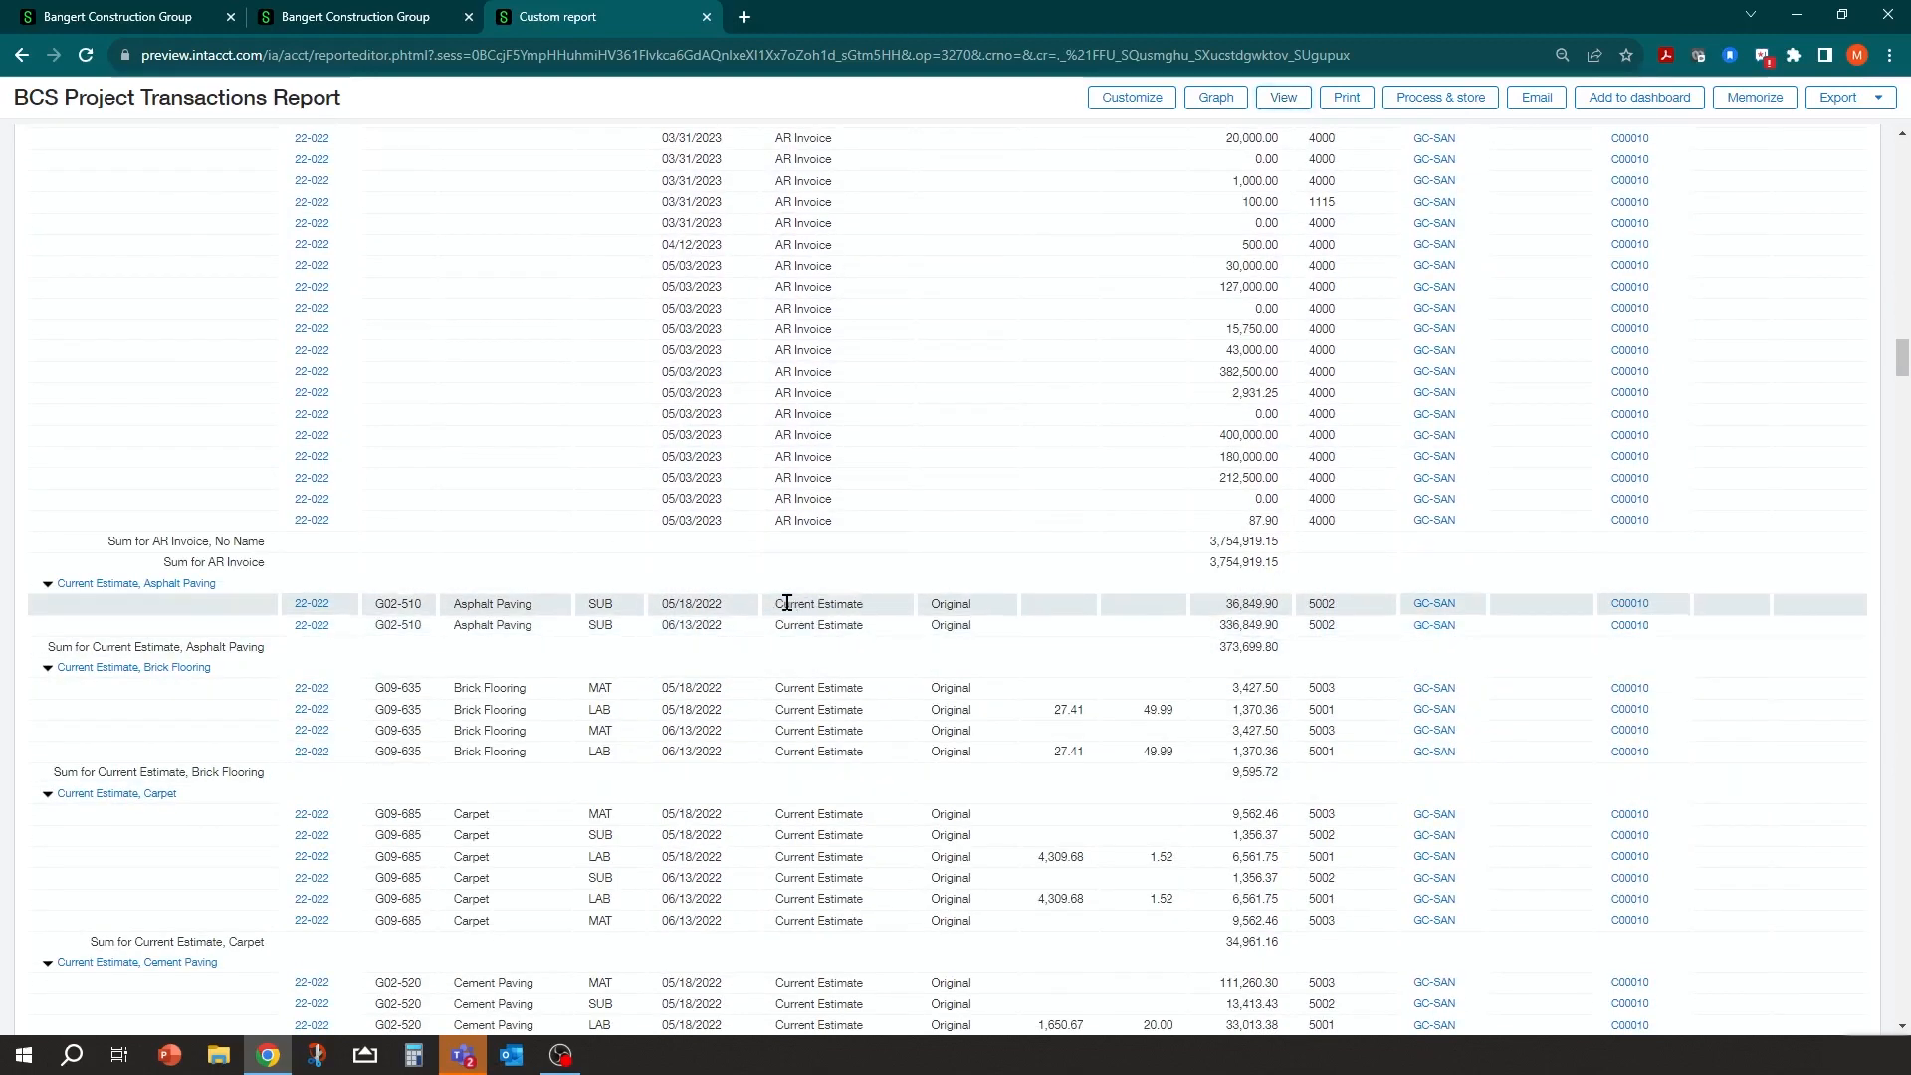
pyautogui.scroll(10, 676, 570)
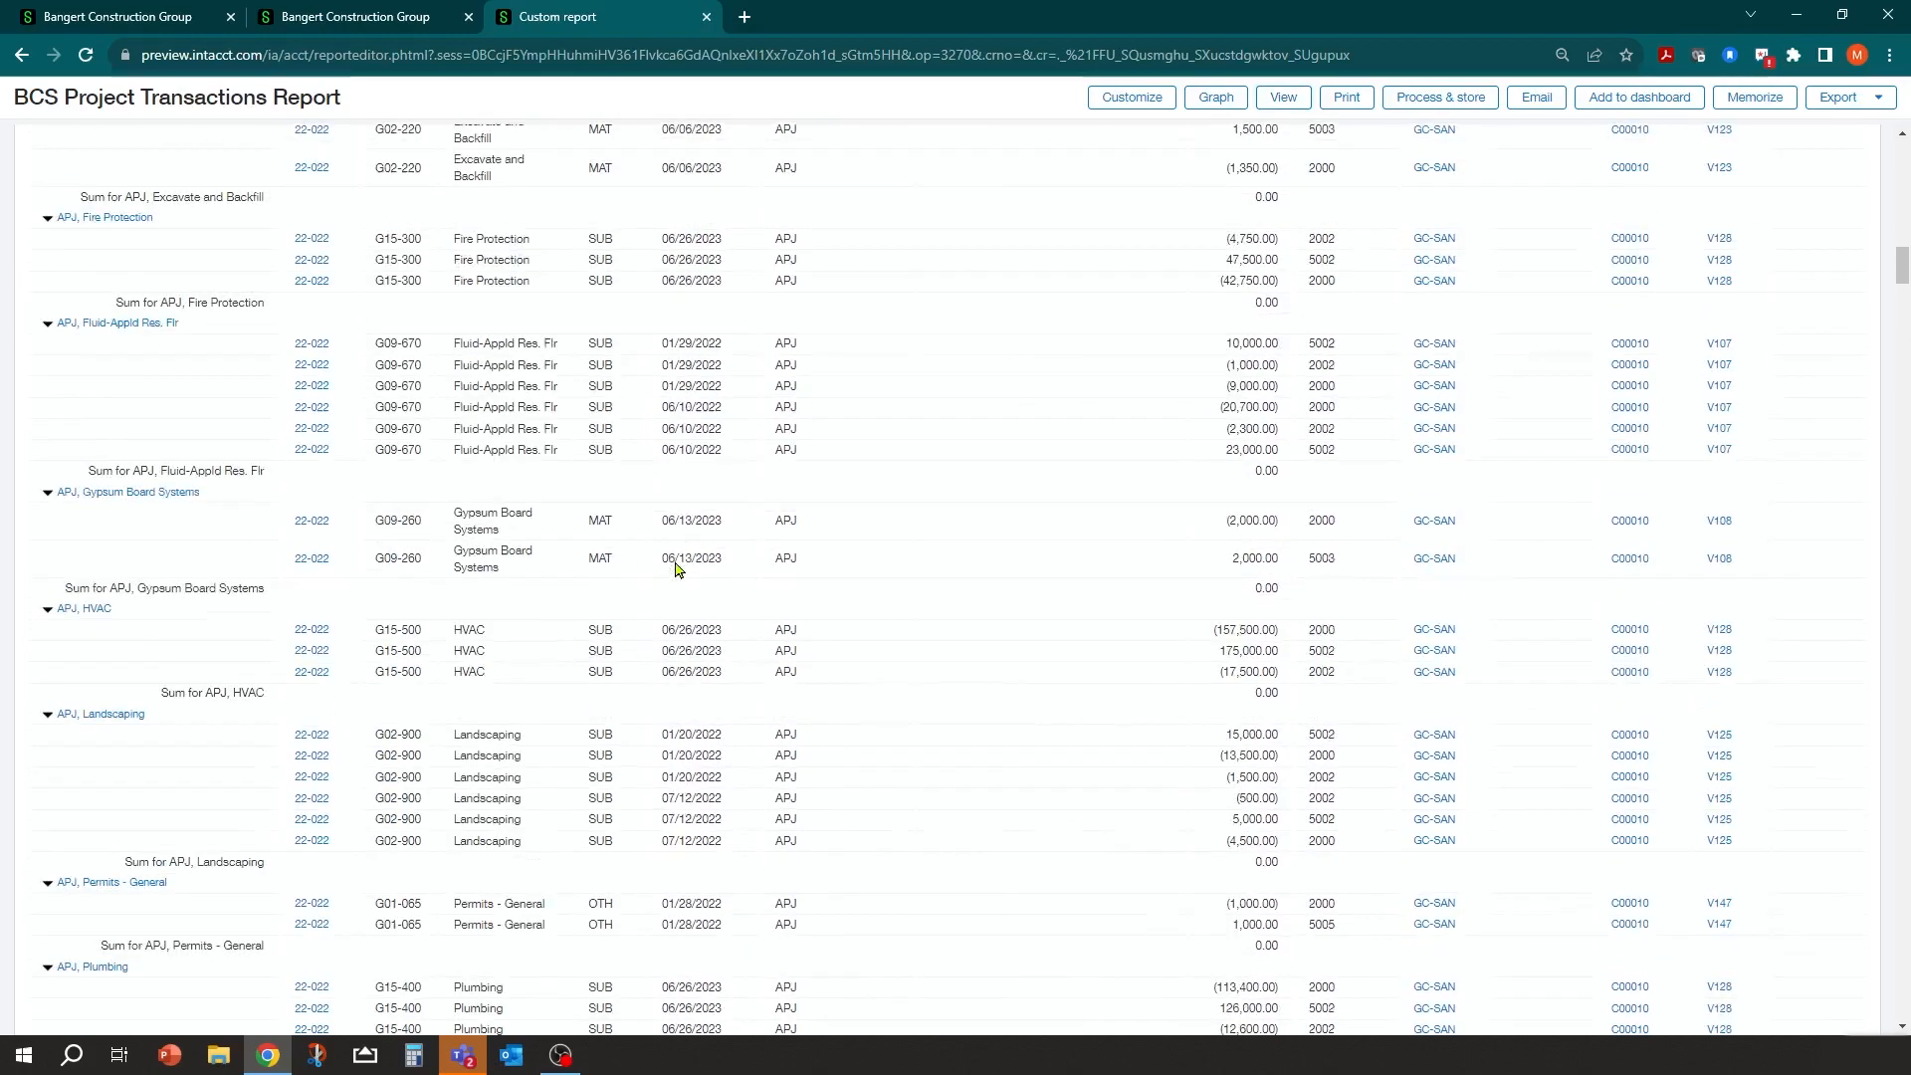
pyautogui.scroll(10, 679, 562)
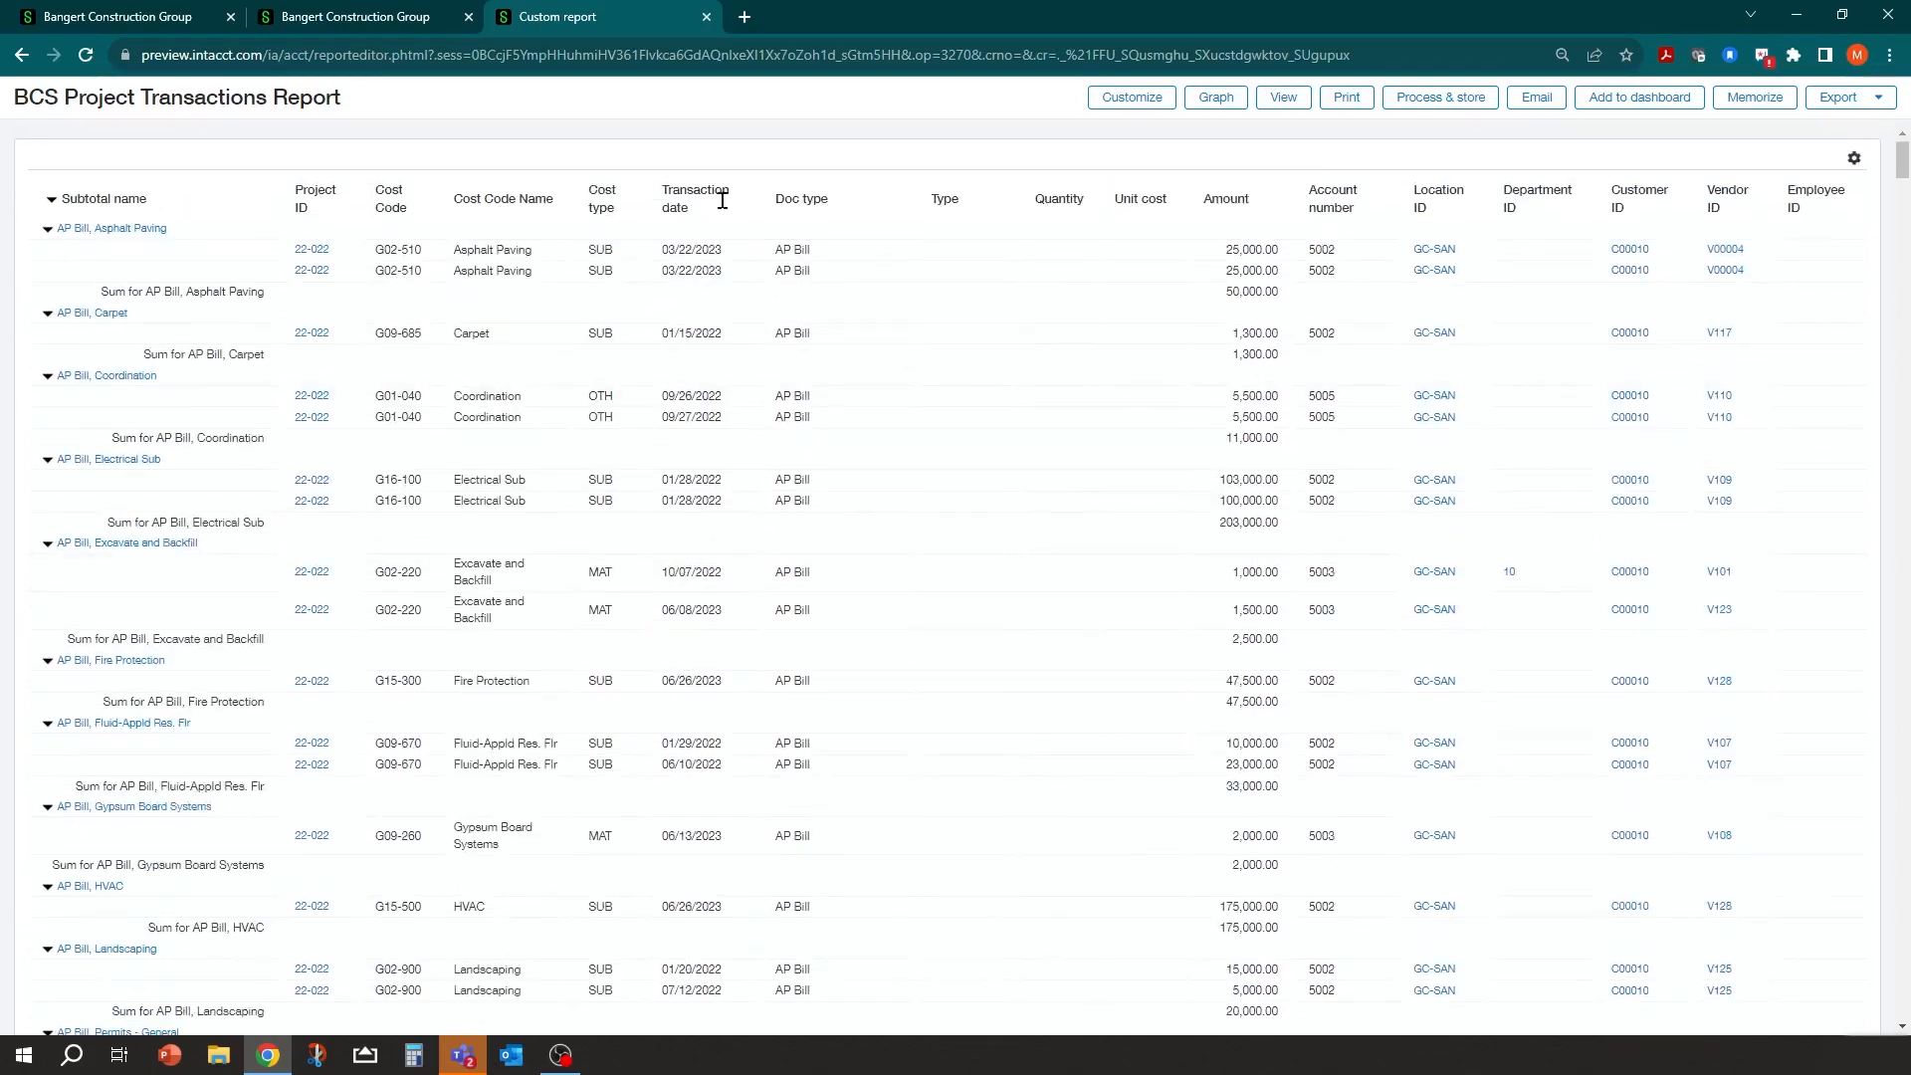
pyautogui.moveTo(1201, 197); pyautogui.dragTo(1363, 214)
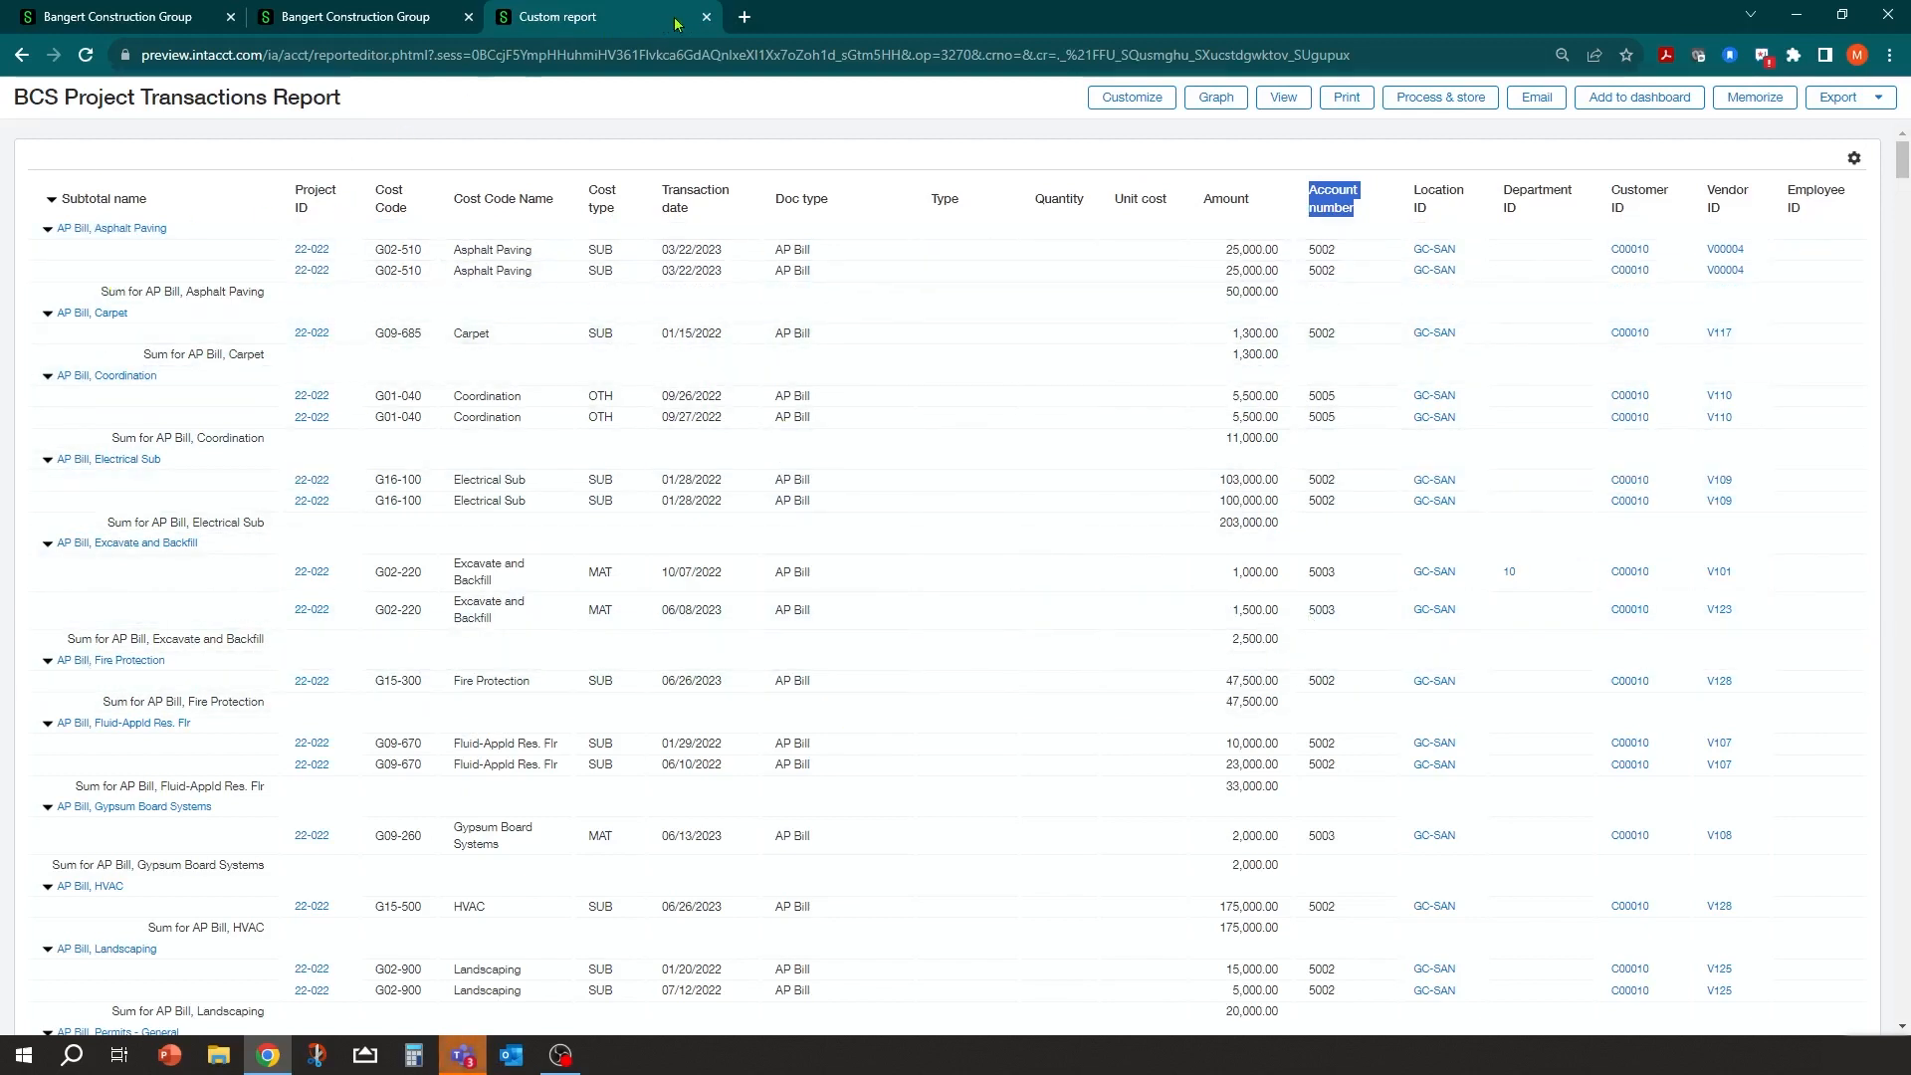
pyautogui.click(705, 18)
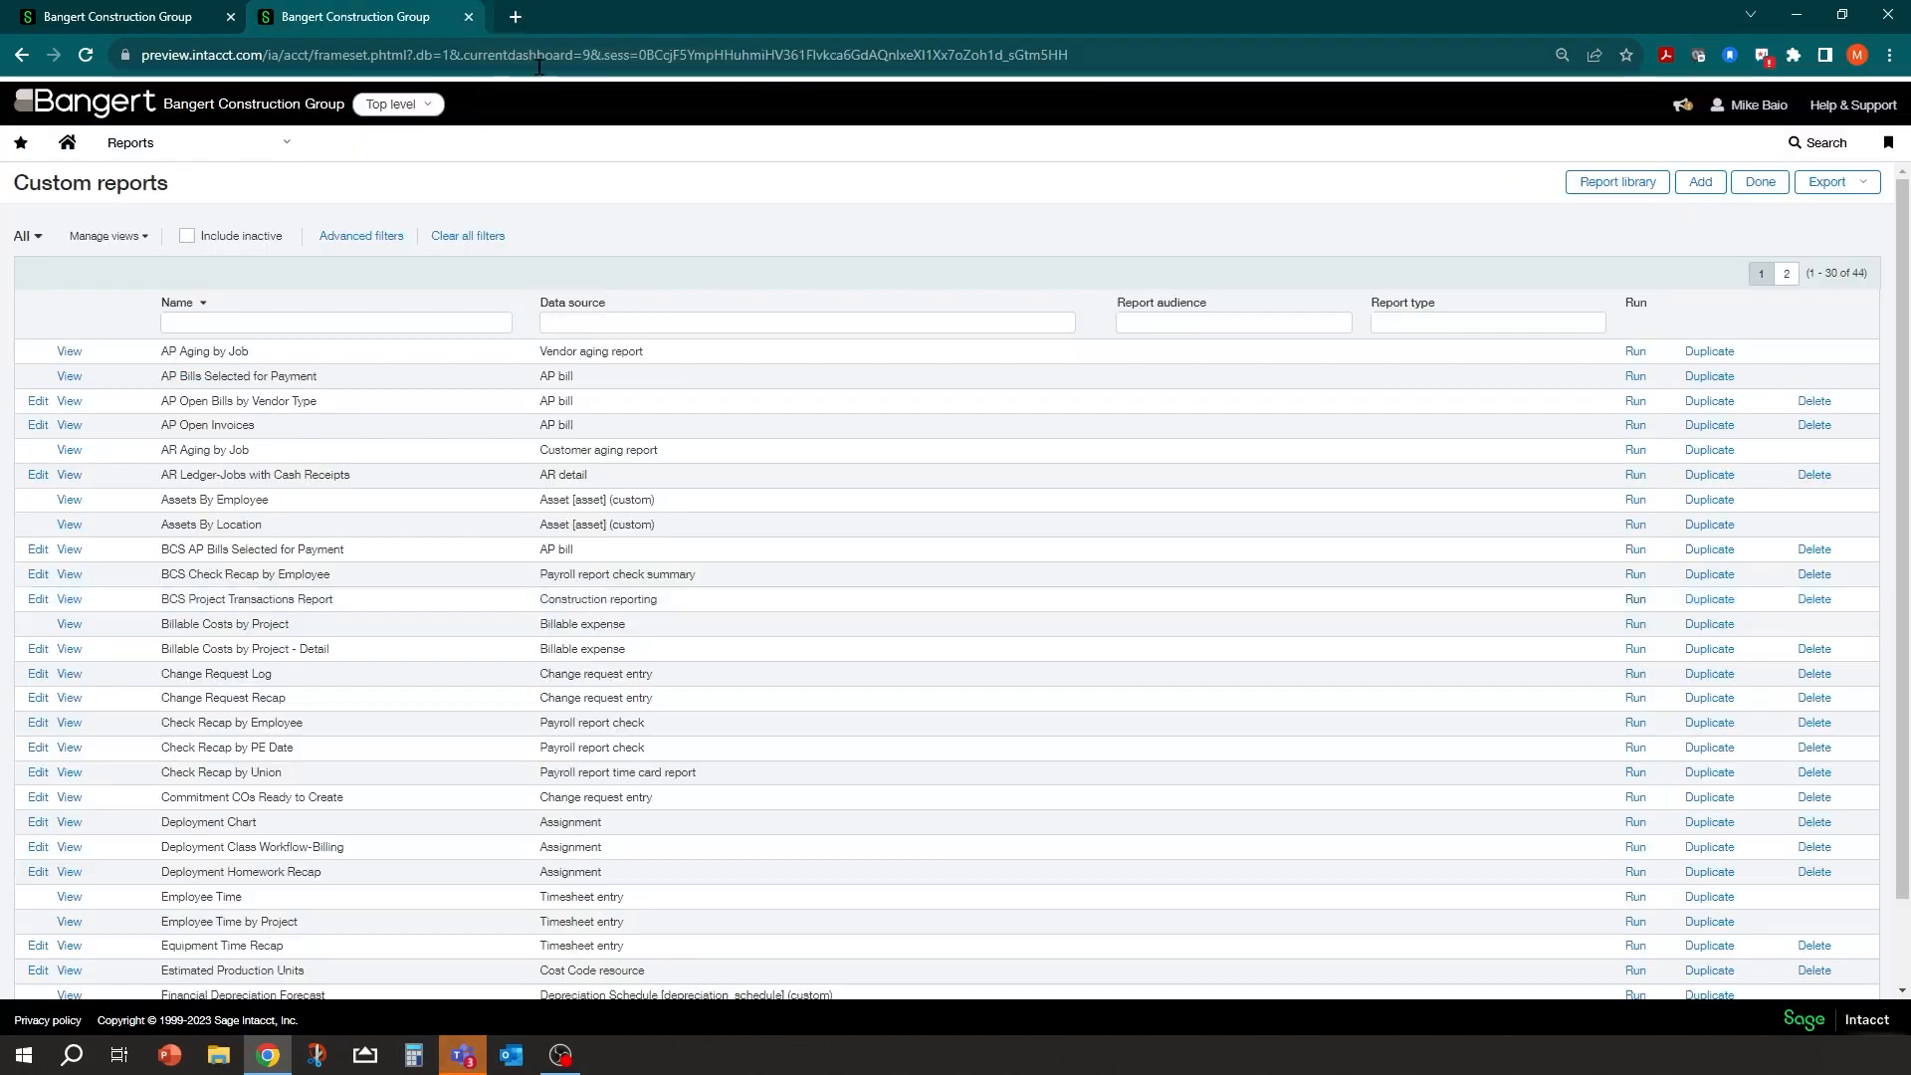
# Try to open the xProject Transactions report for editing from the Interactive Custom Reports list, and reload the page.
pyautogui.click(248, 154)
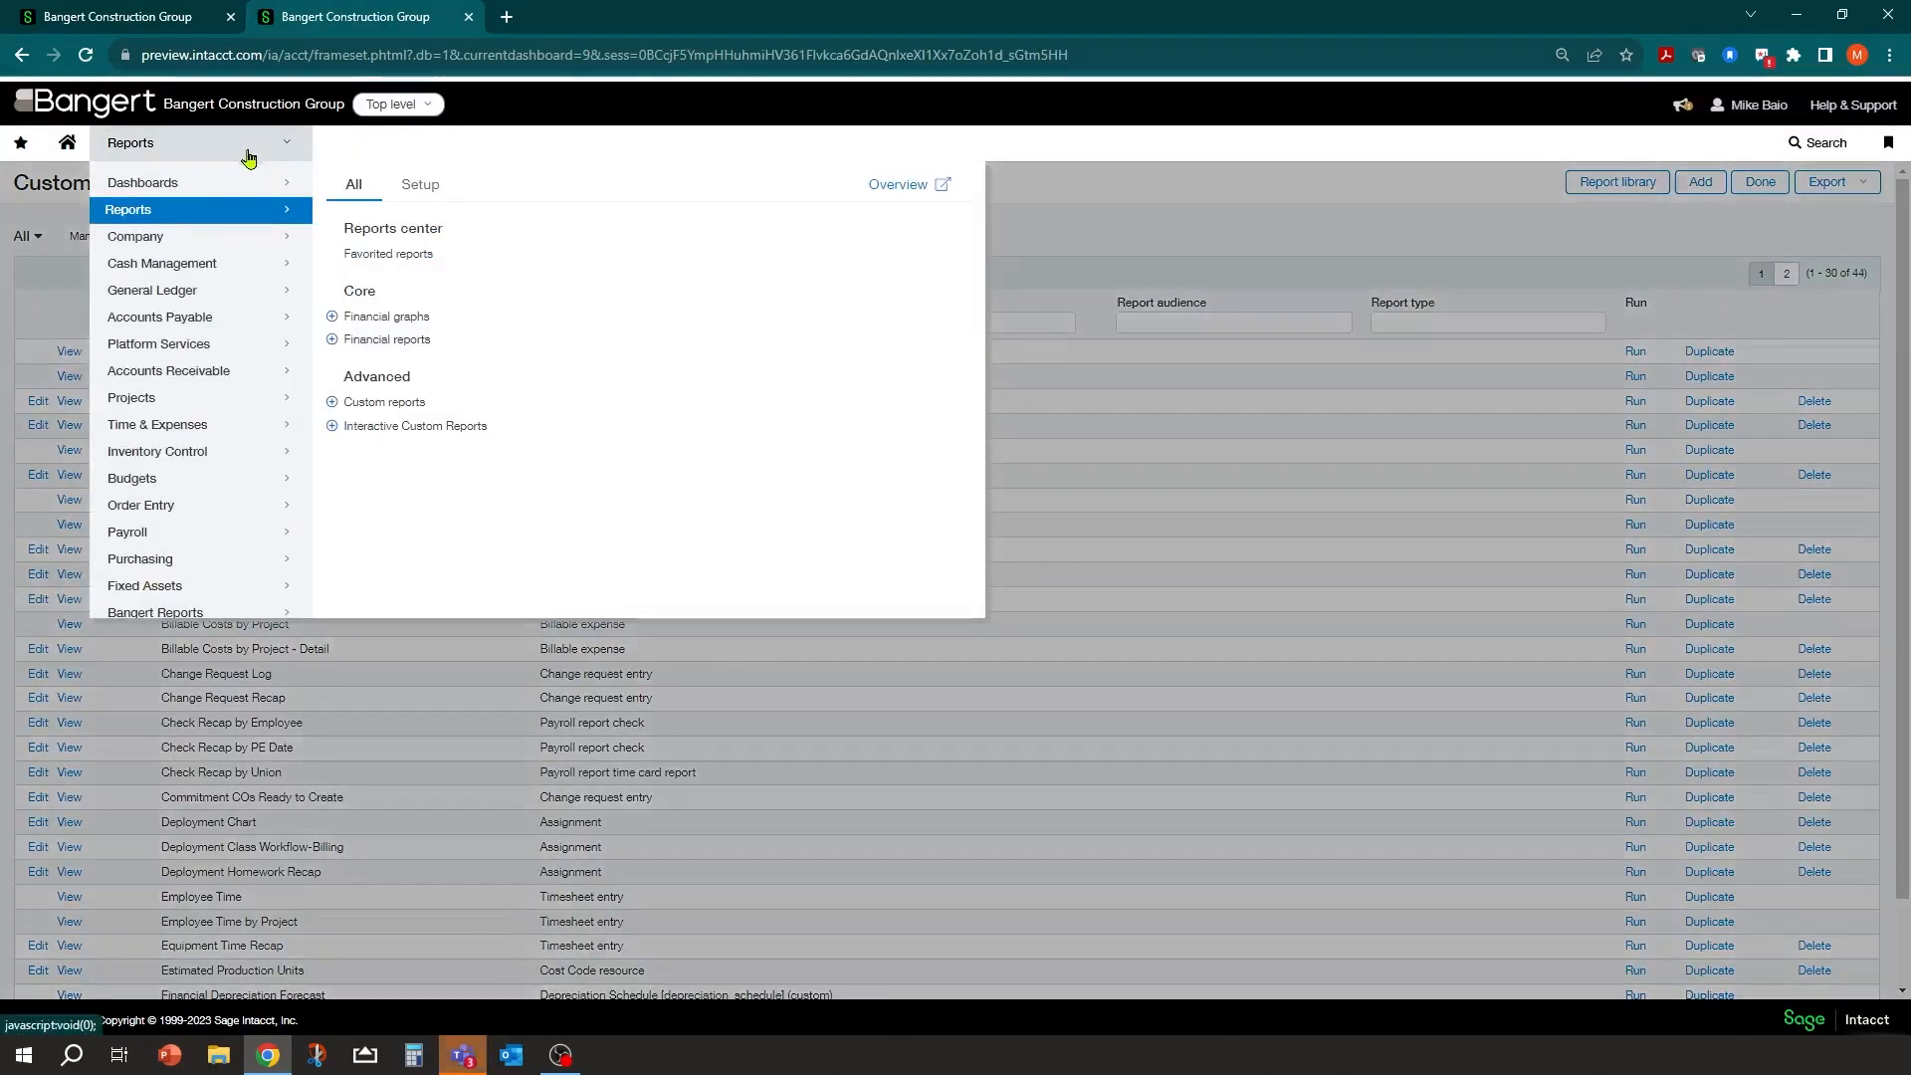
pyautogui.click(409, 428)
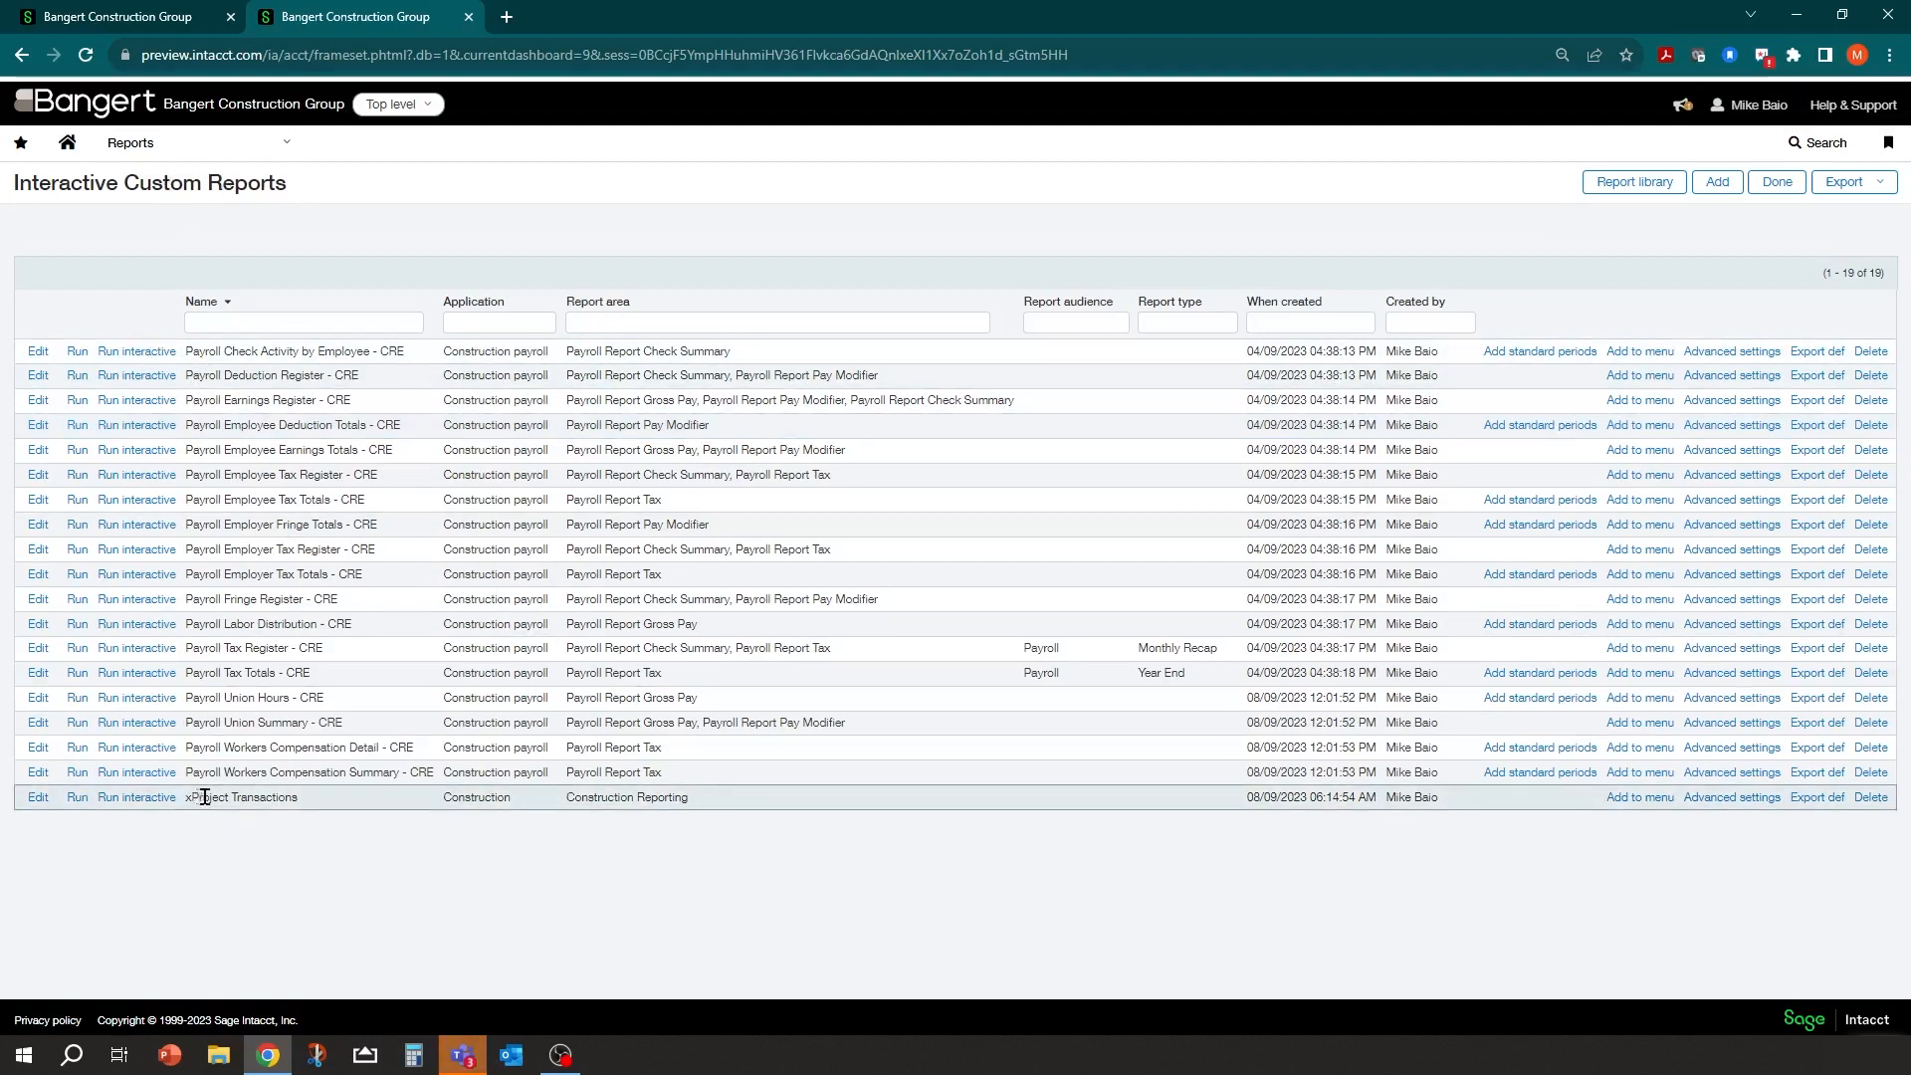
pyautogui.click(38, 801)
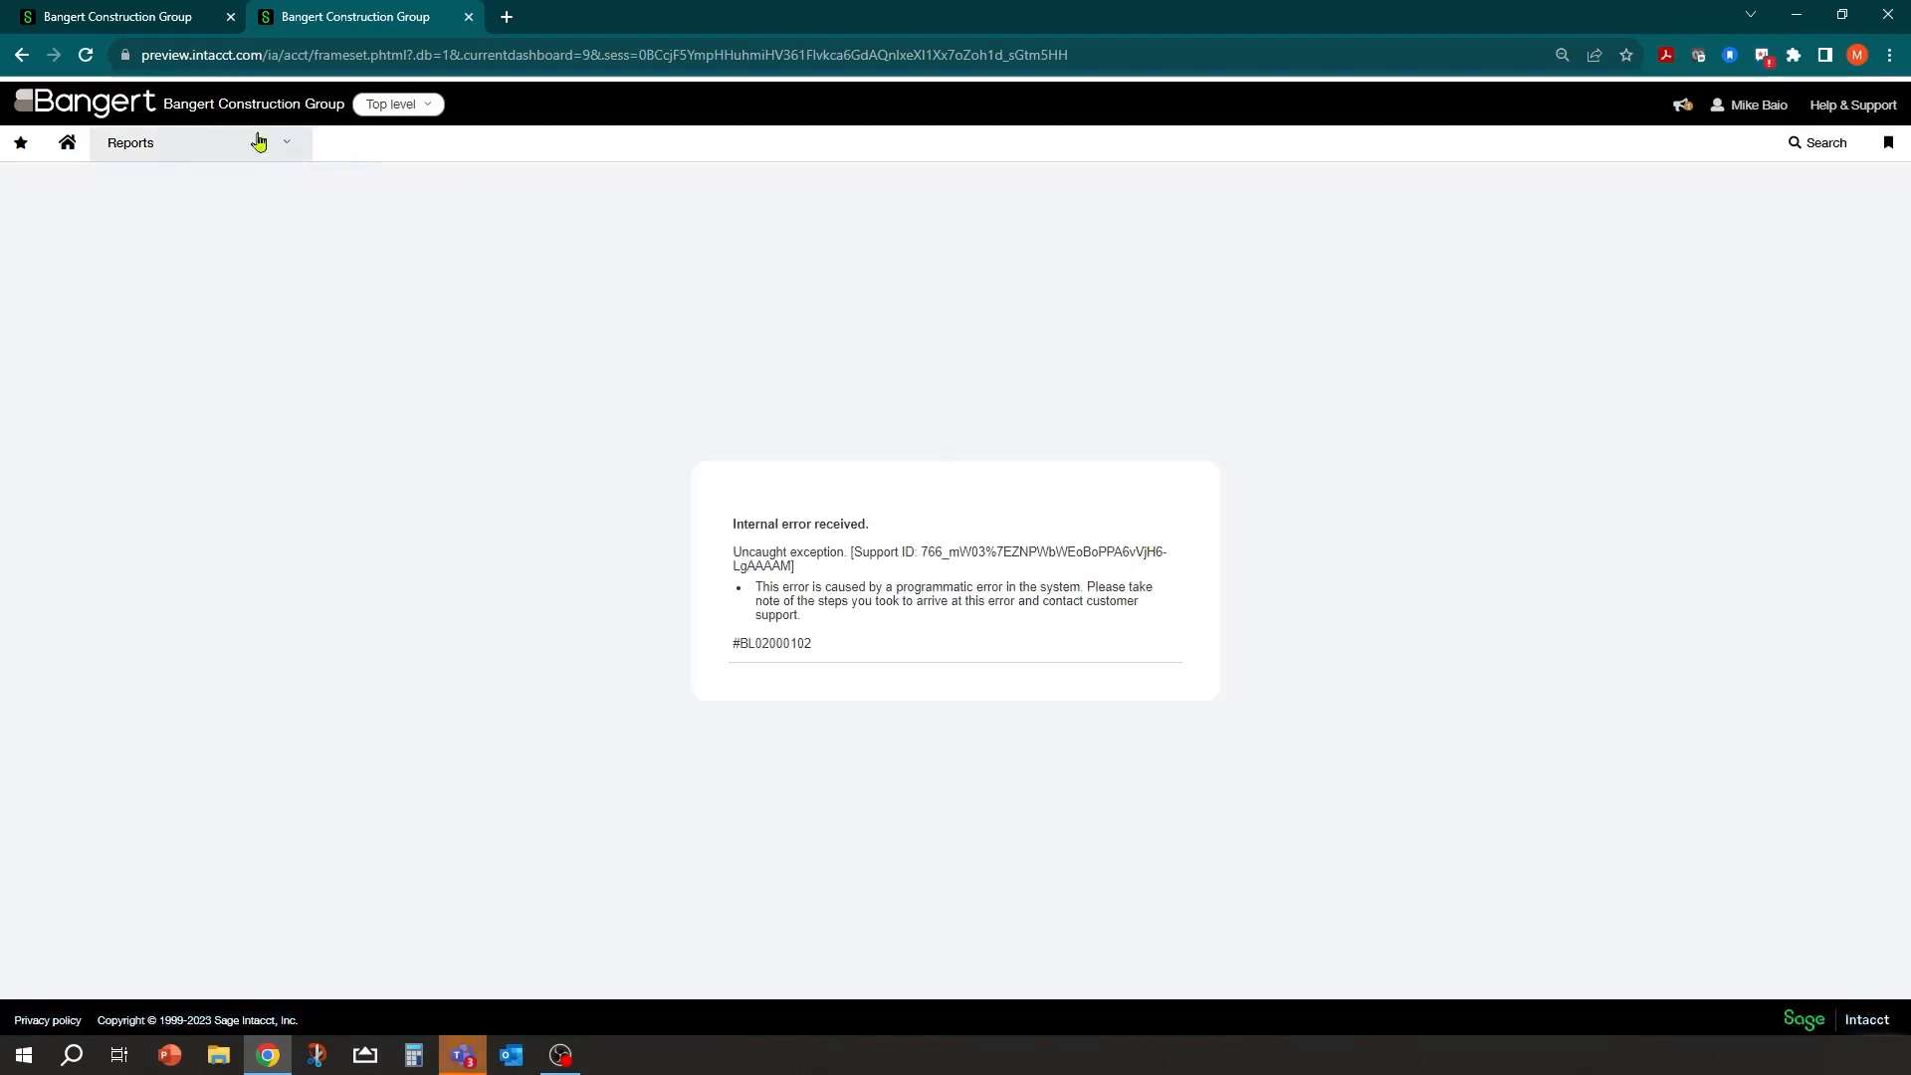
pyautogui.click(84, 56)
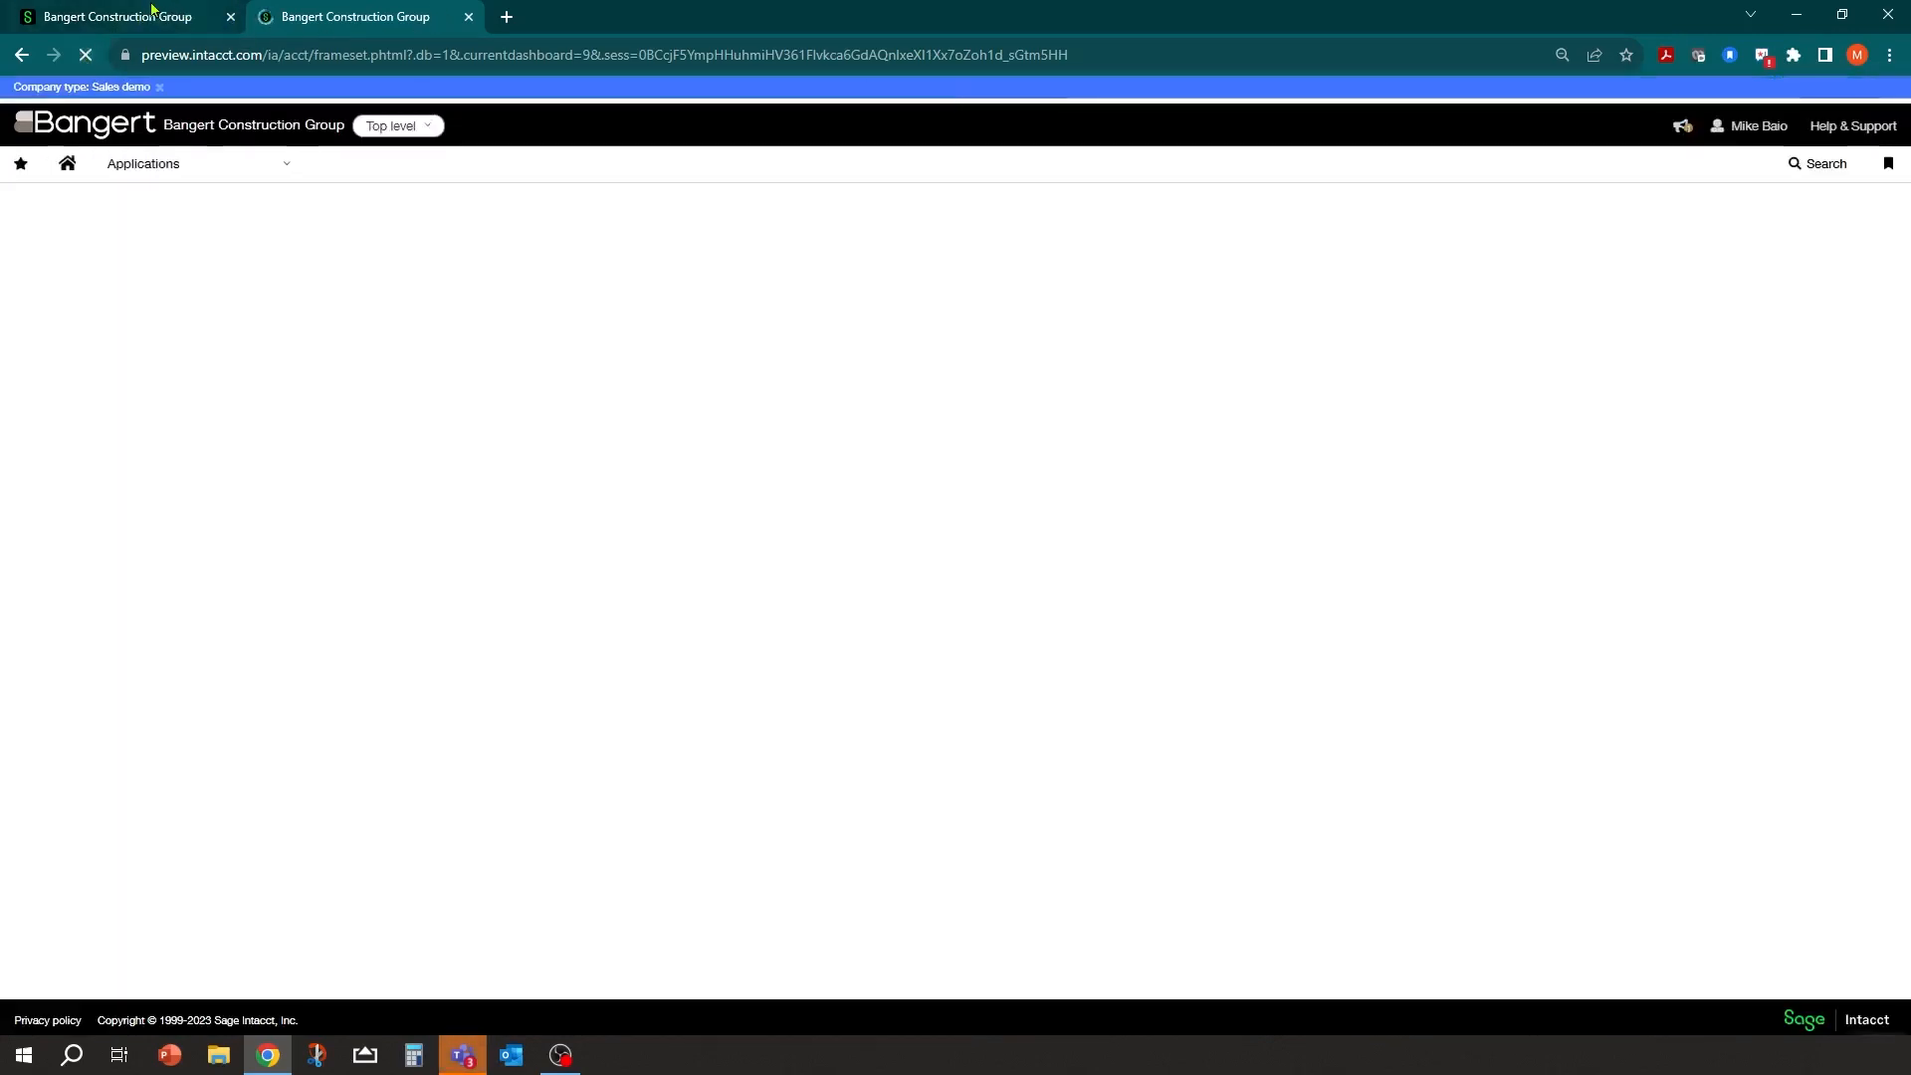
# Switch to the other Intacct session and open the BCS Project Transactions report for editing from its Interactive Custom Reports list.
pyautogui.click(154, 12)
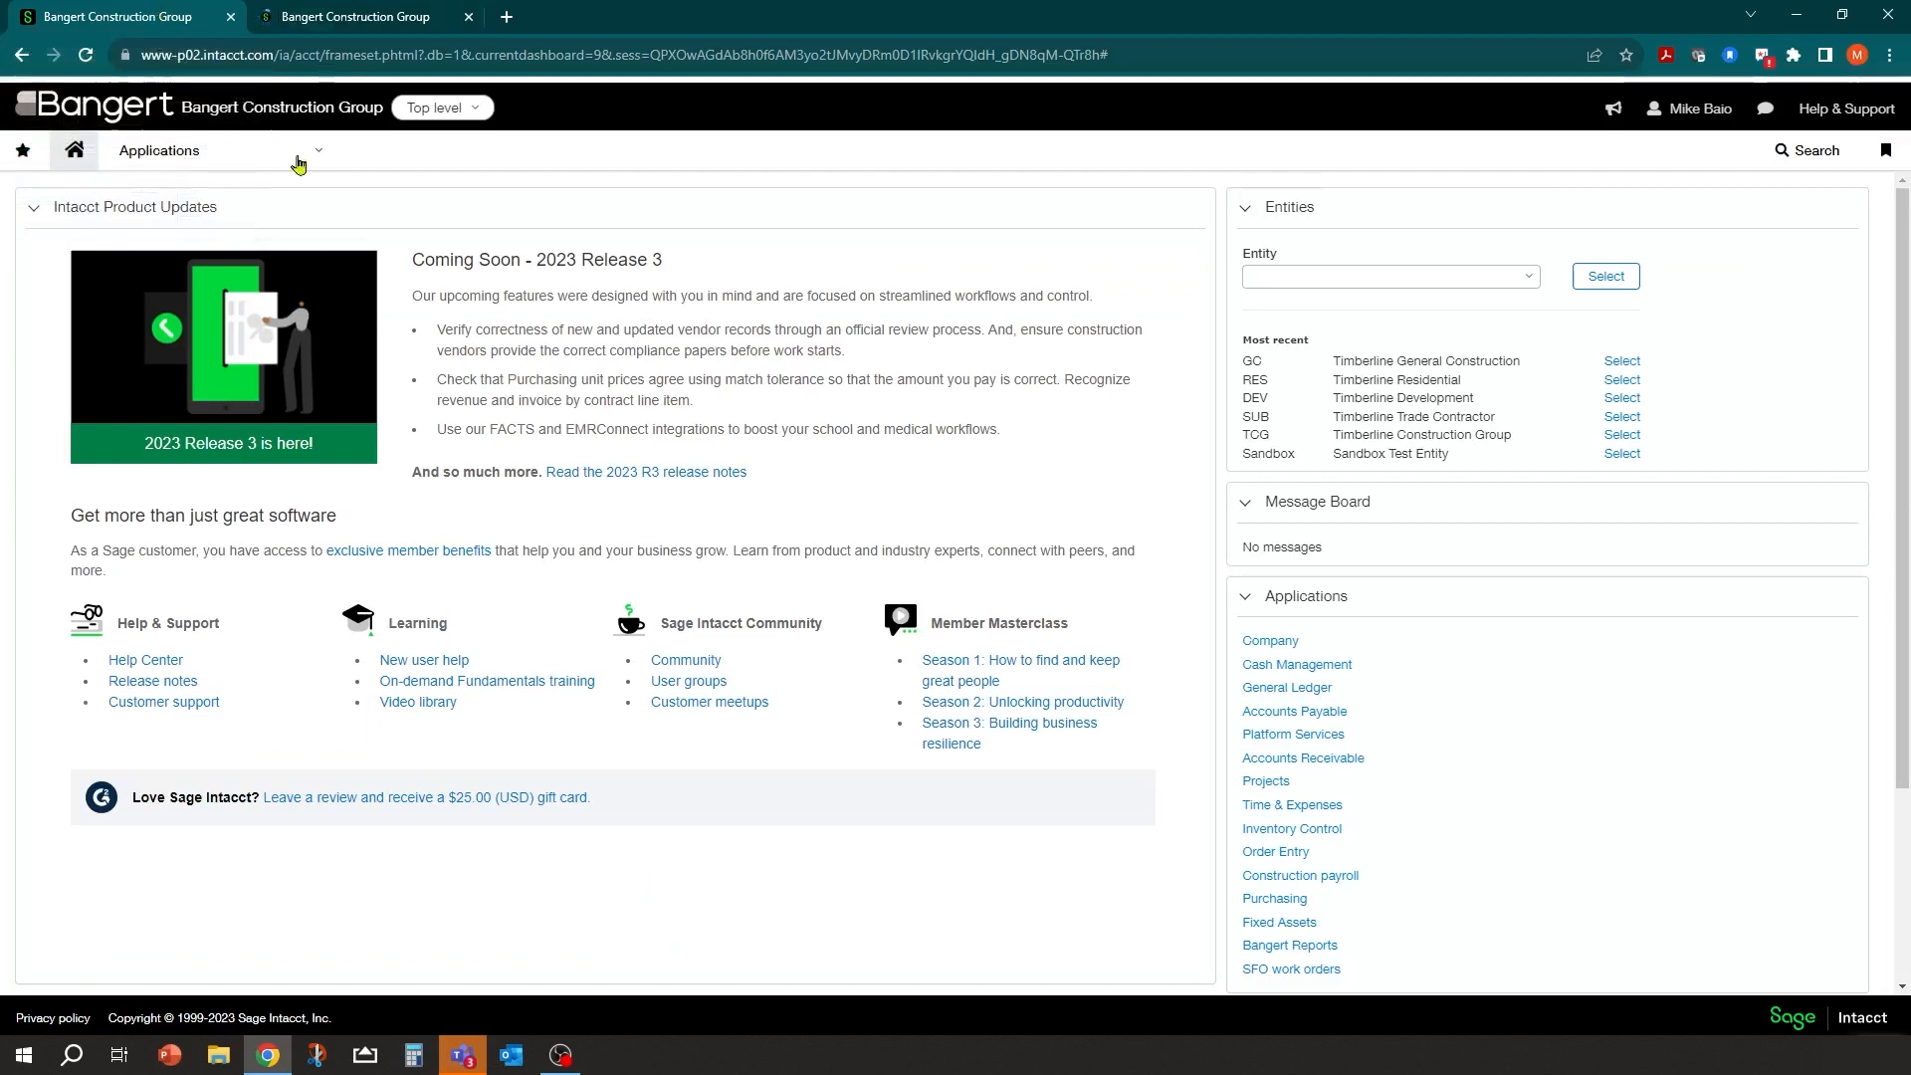
pyautogui.click(248, 157)
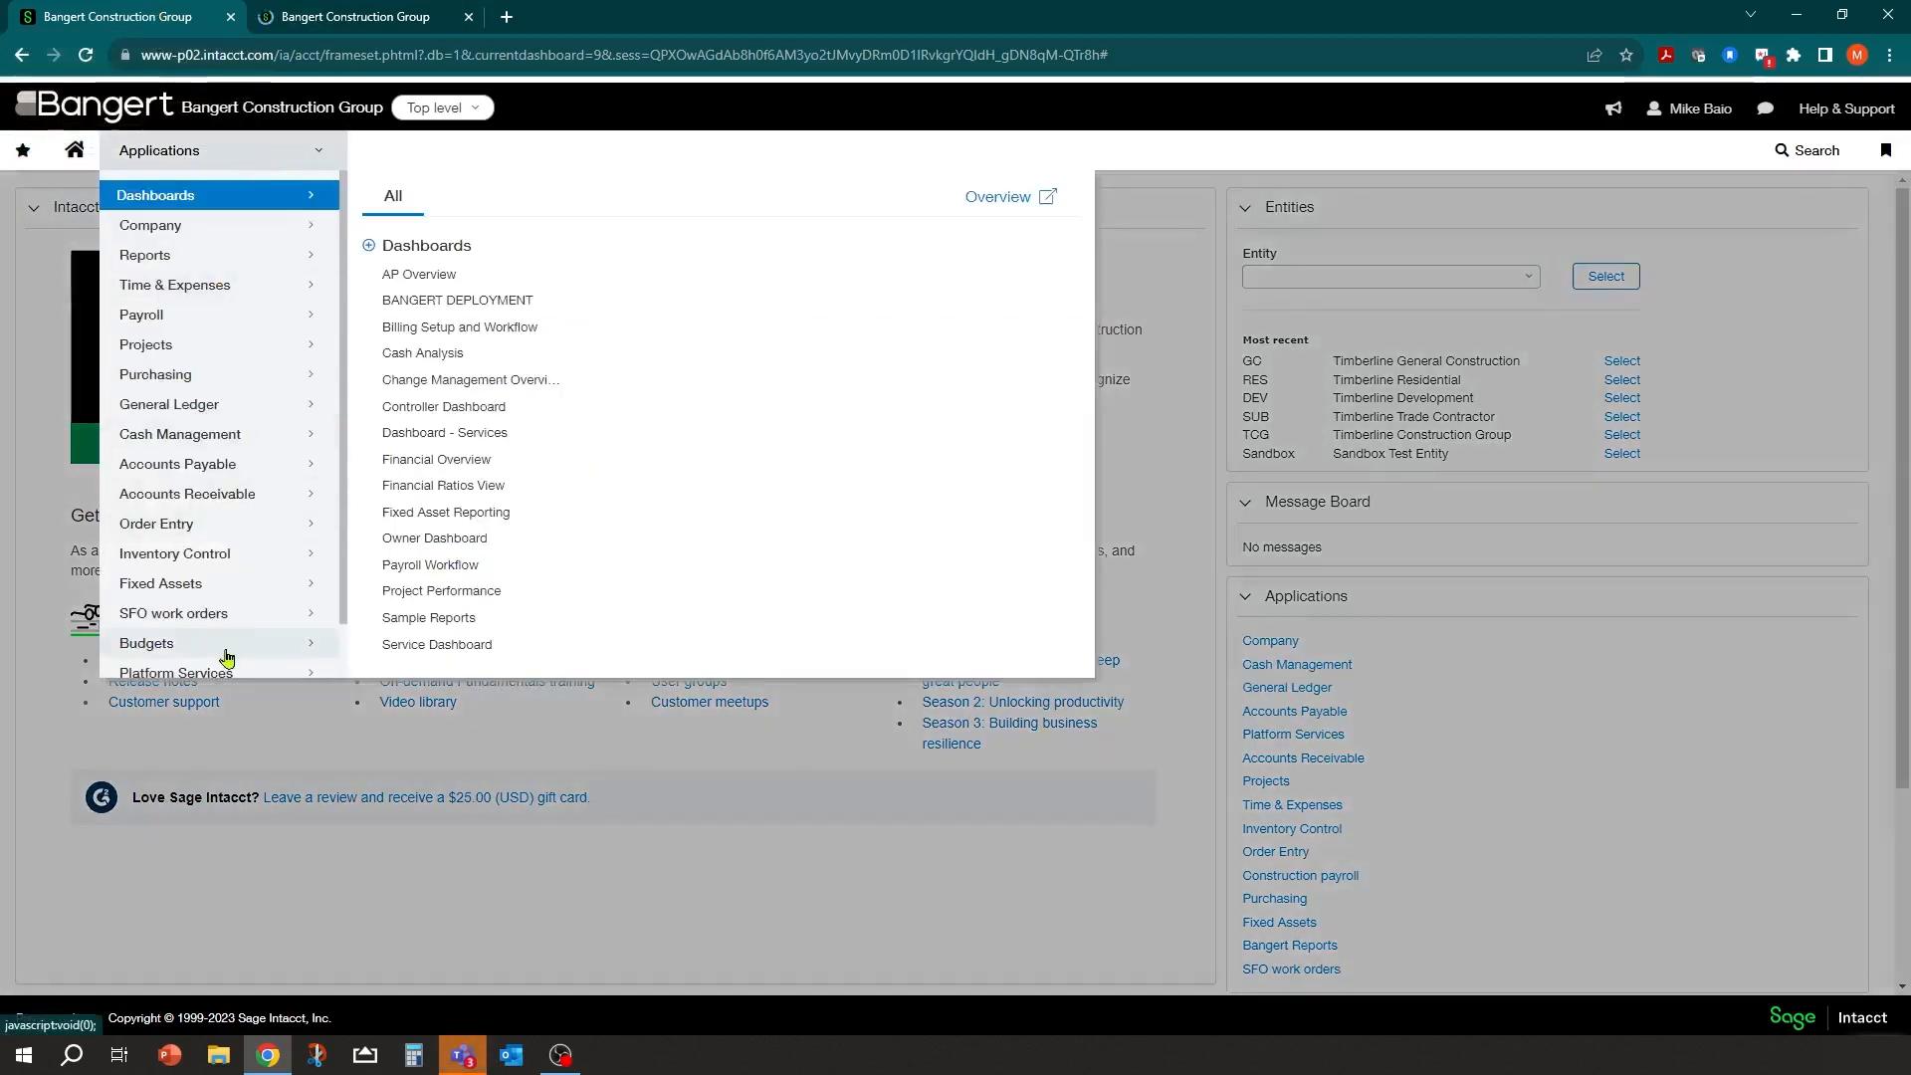
pyautogui.click(224, 256)
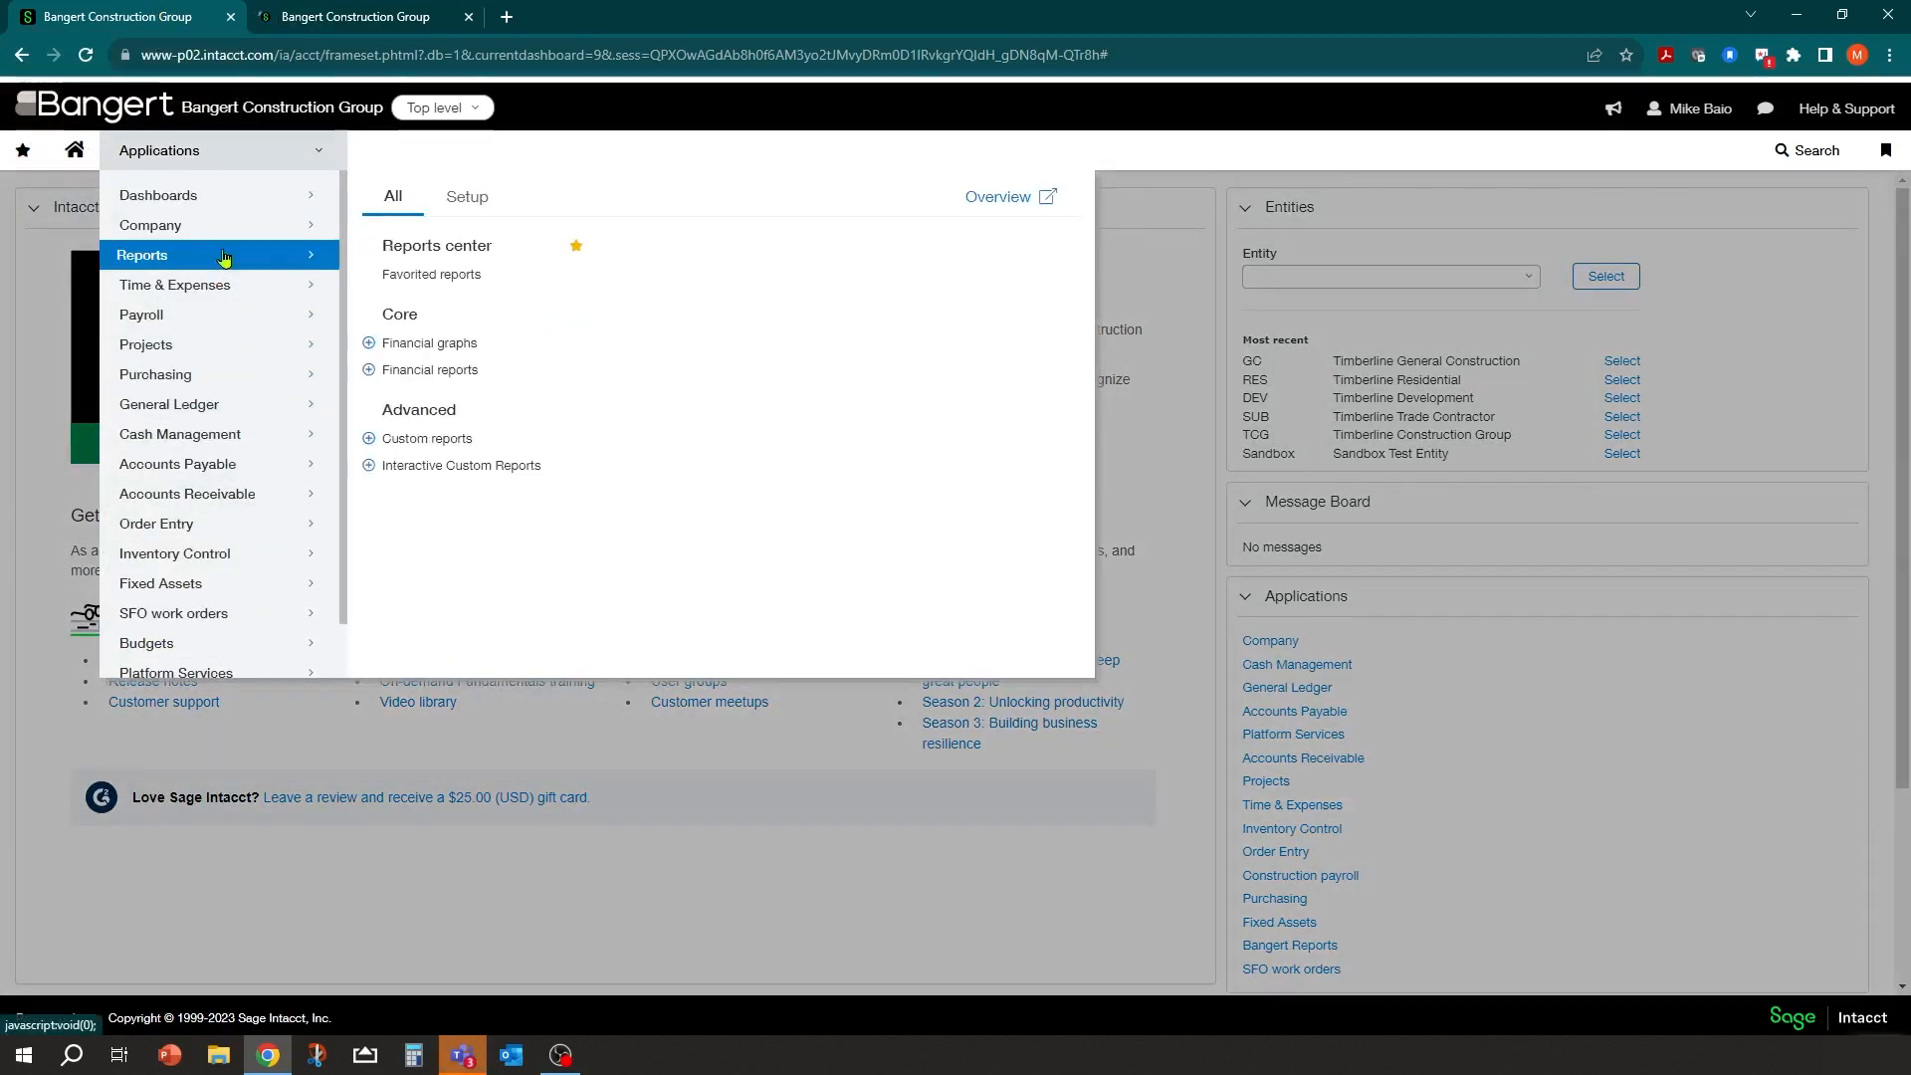
pyautogui.click(417, 468)
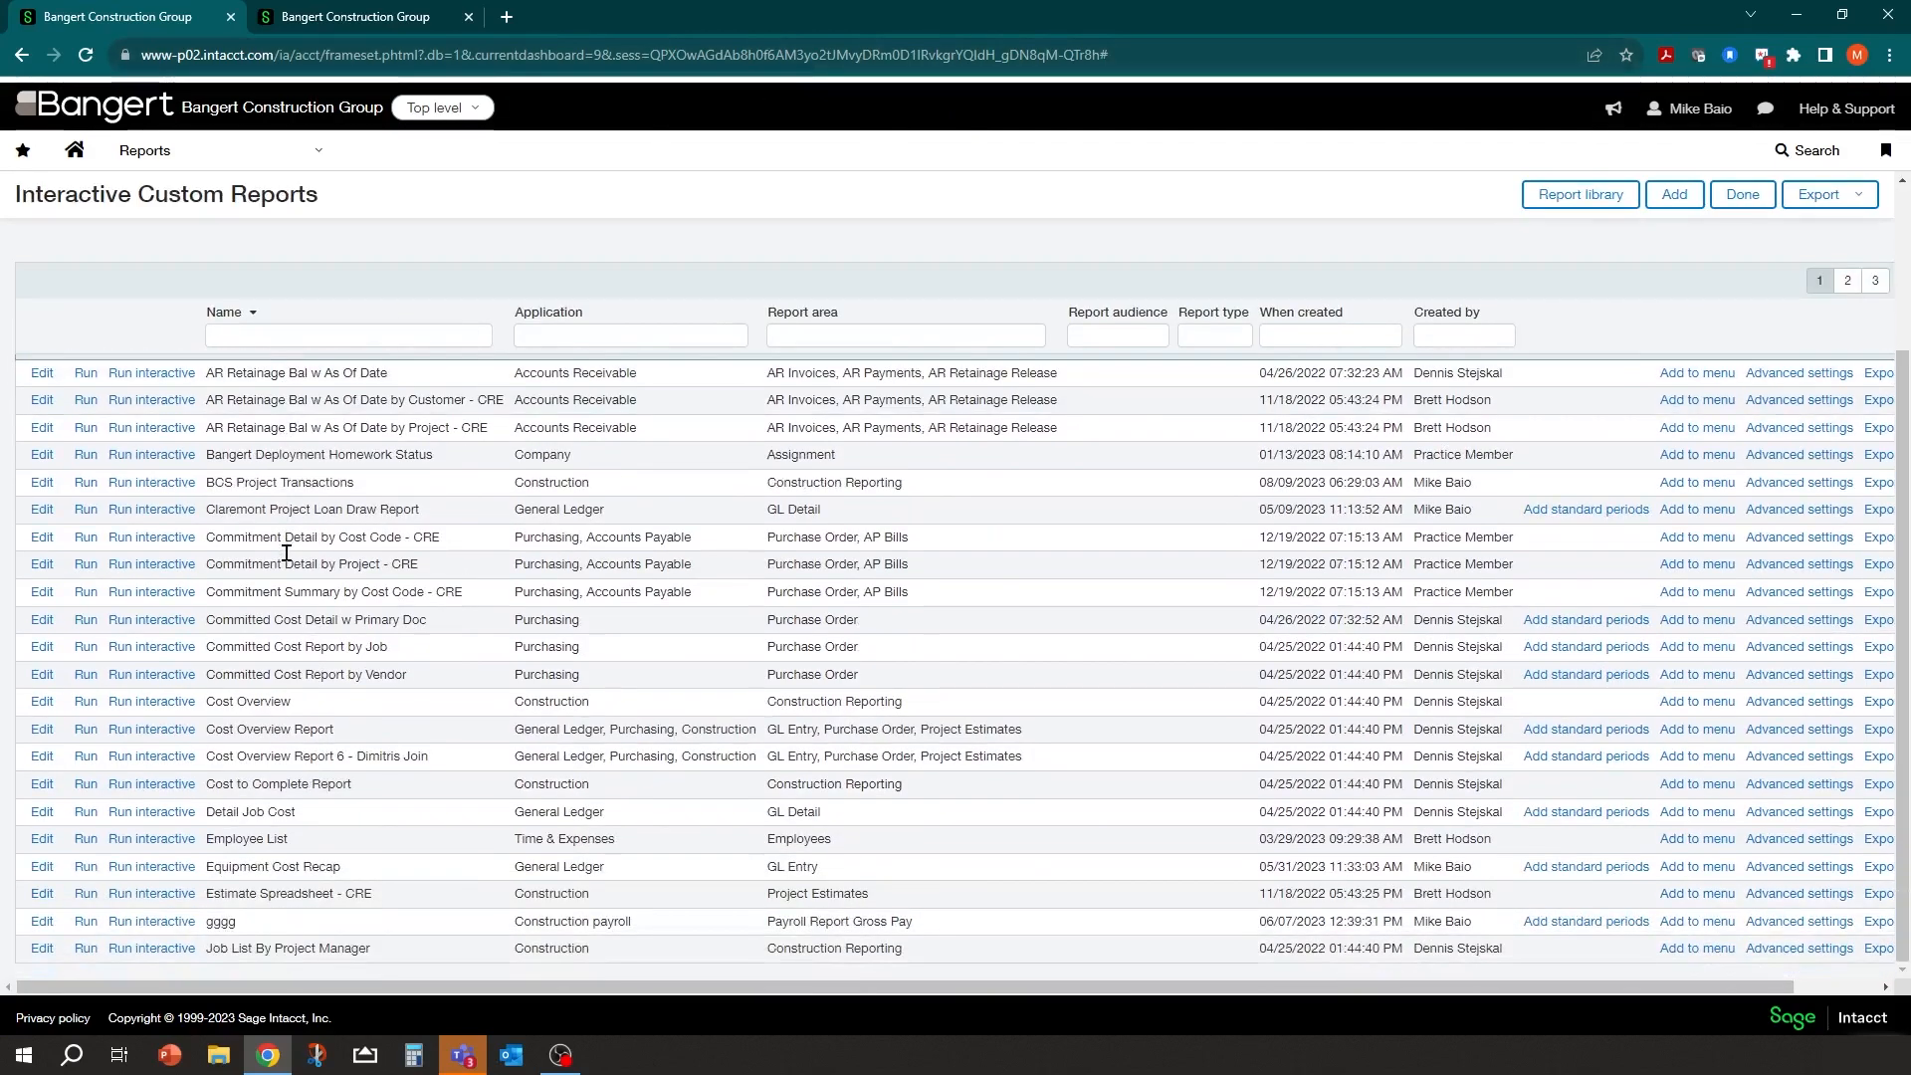
pyautogui.scroll(3, 284, 577)
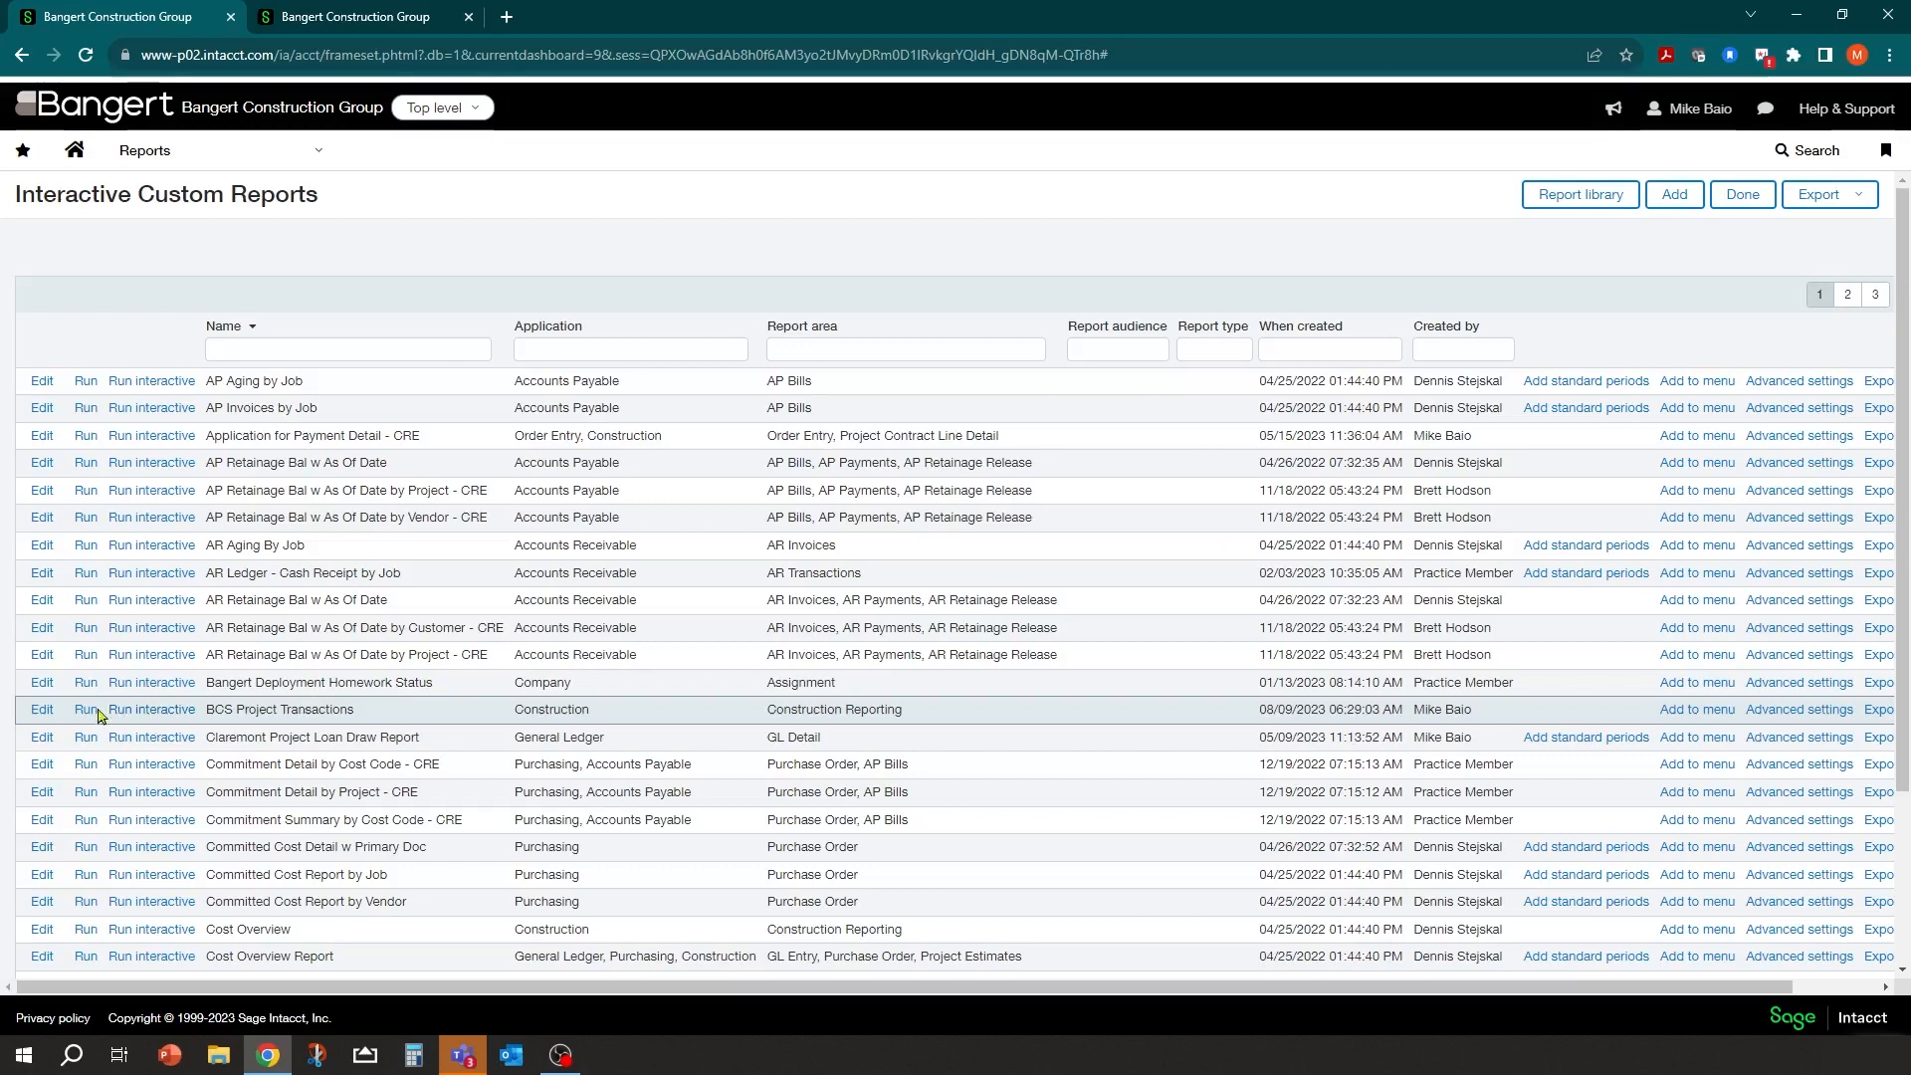
pyautogui.click(43, 709)
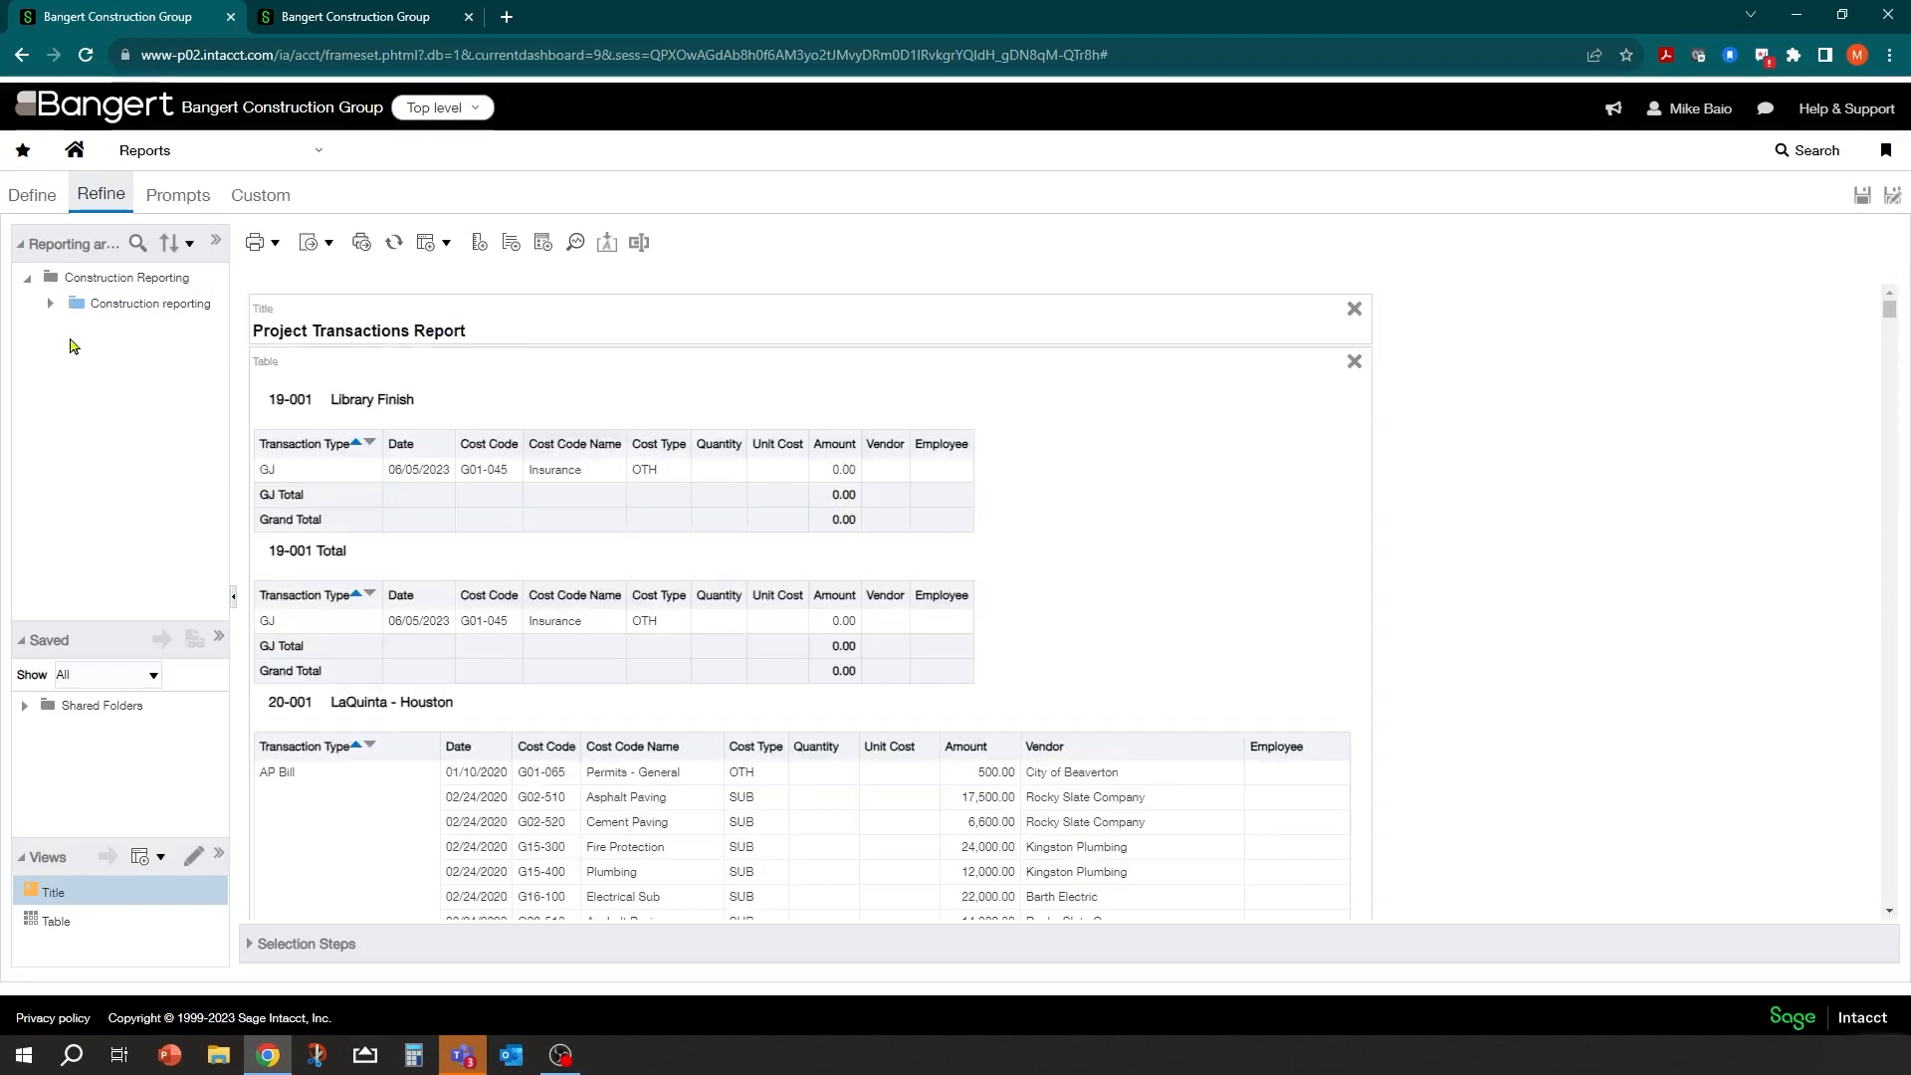
# Expand Construction reporting and its Attributes folder in the reporting areas tree, and try to widen the tree pane.
pyautogui.click(51, 305)
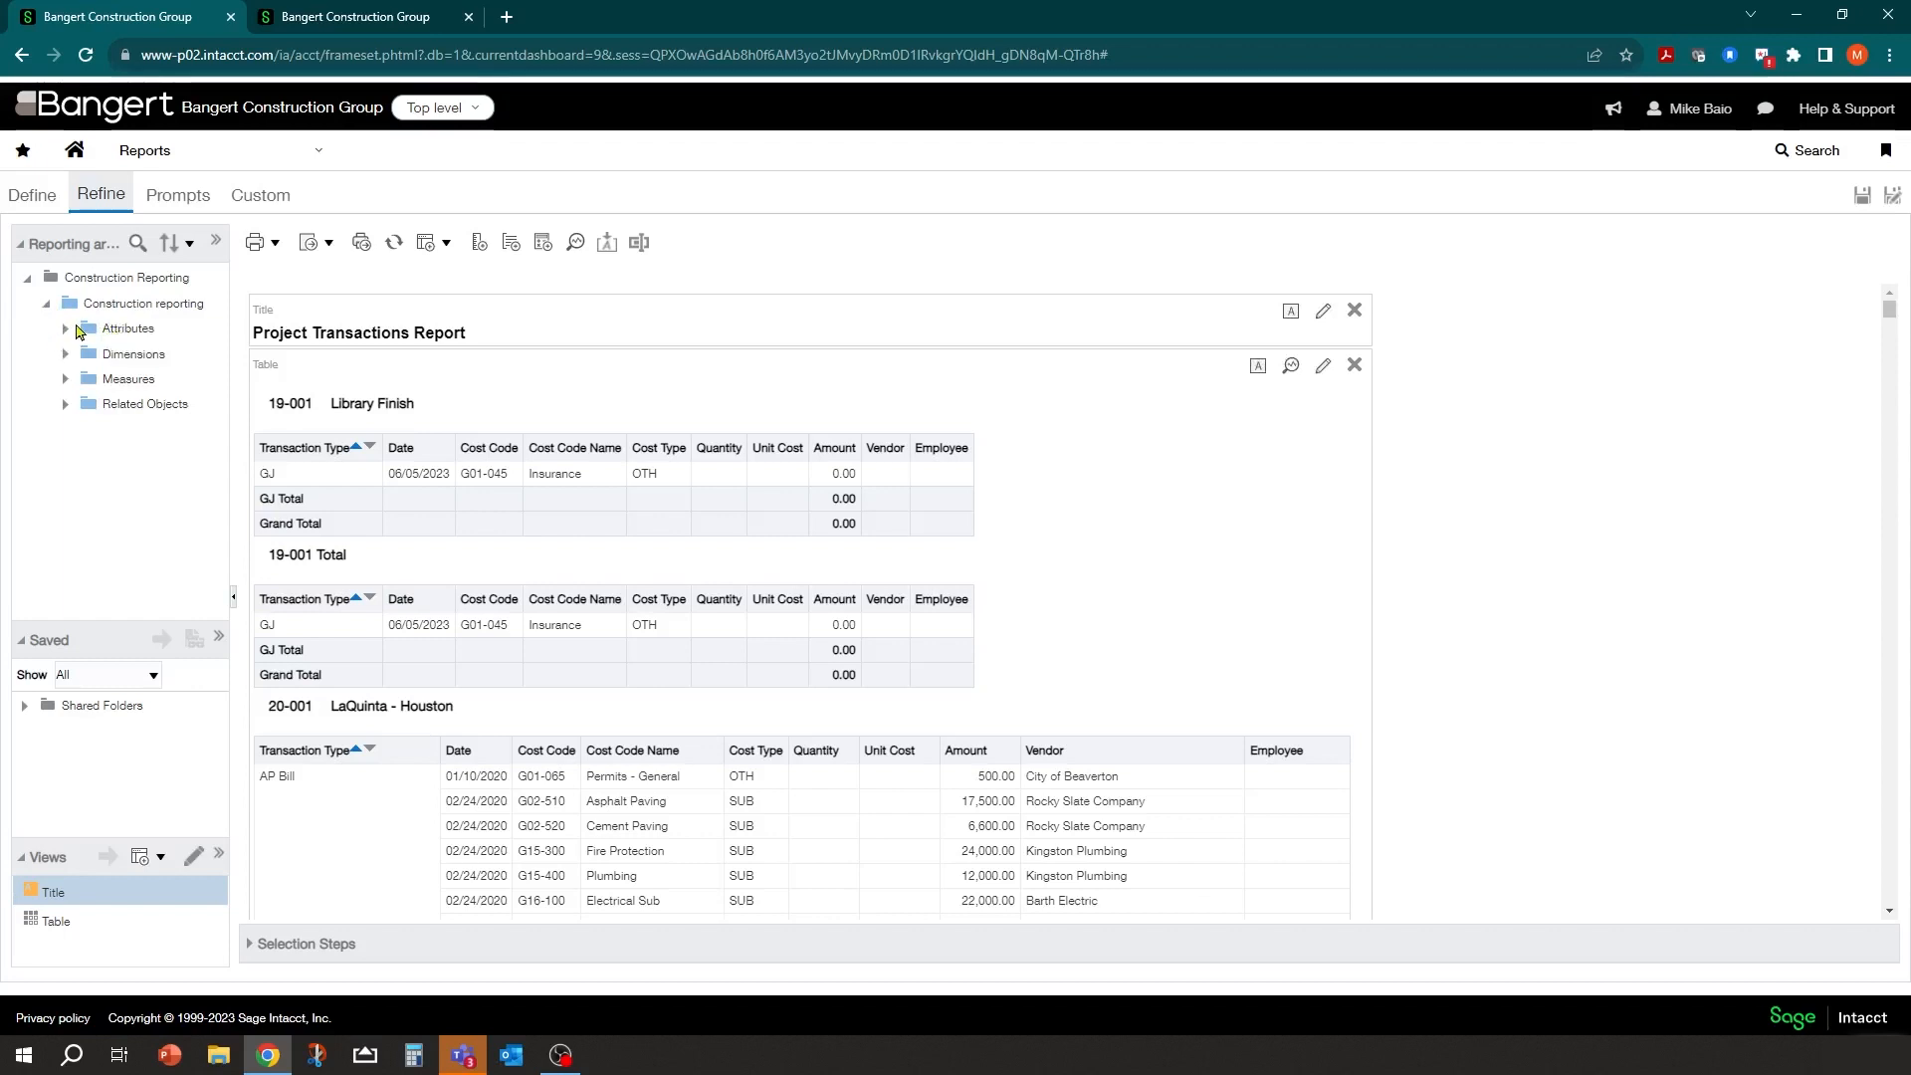
pyautogui.click(66, 330)
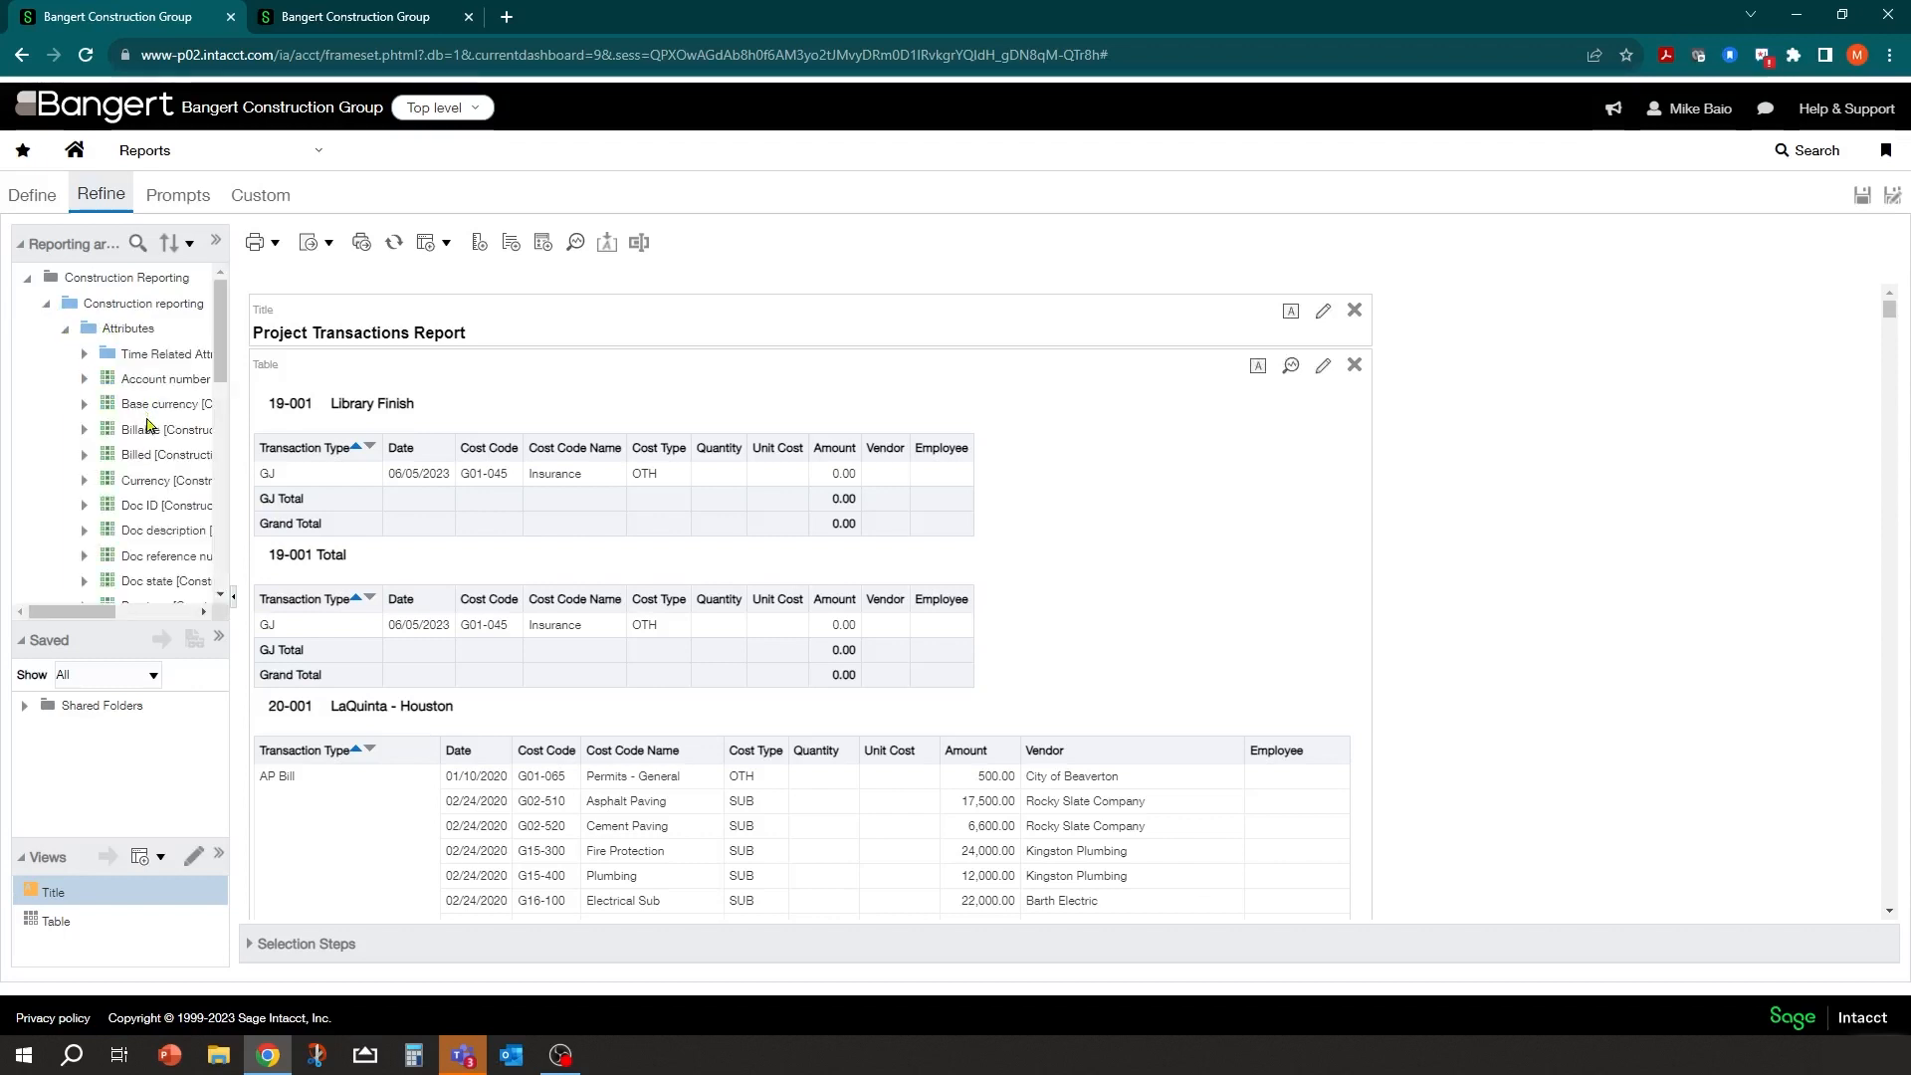
pyautogui.moveTo(235, 477); pyautogui.dragTo(159, 426)
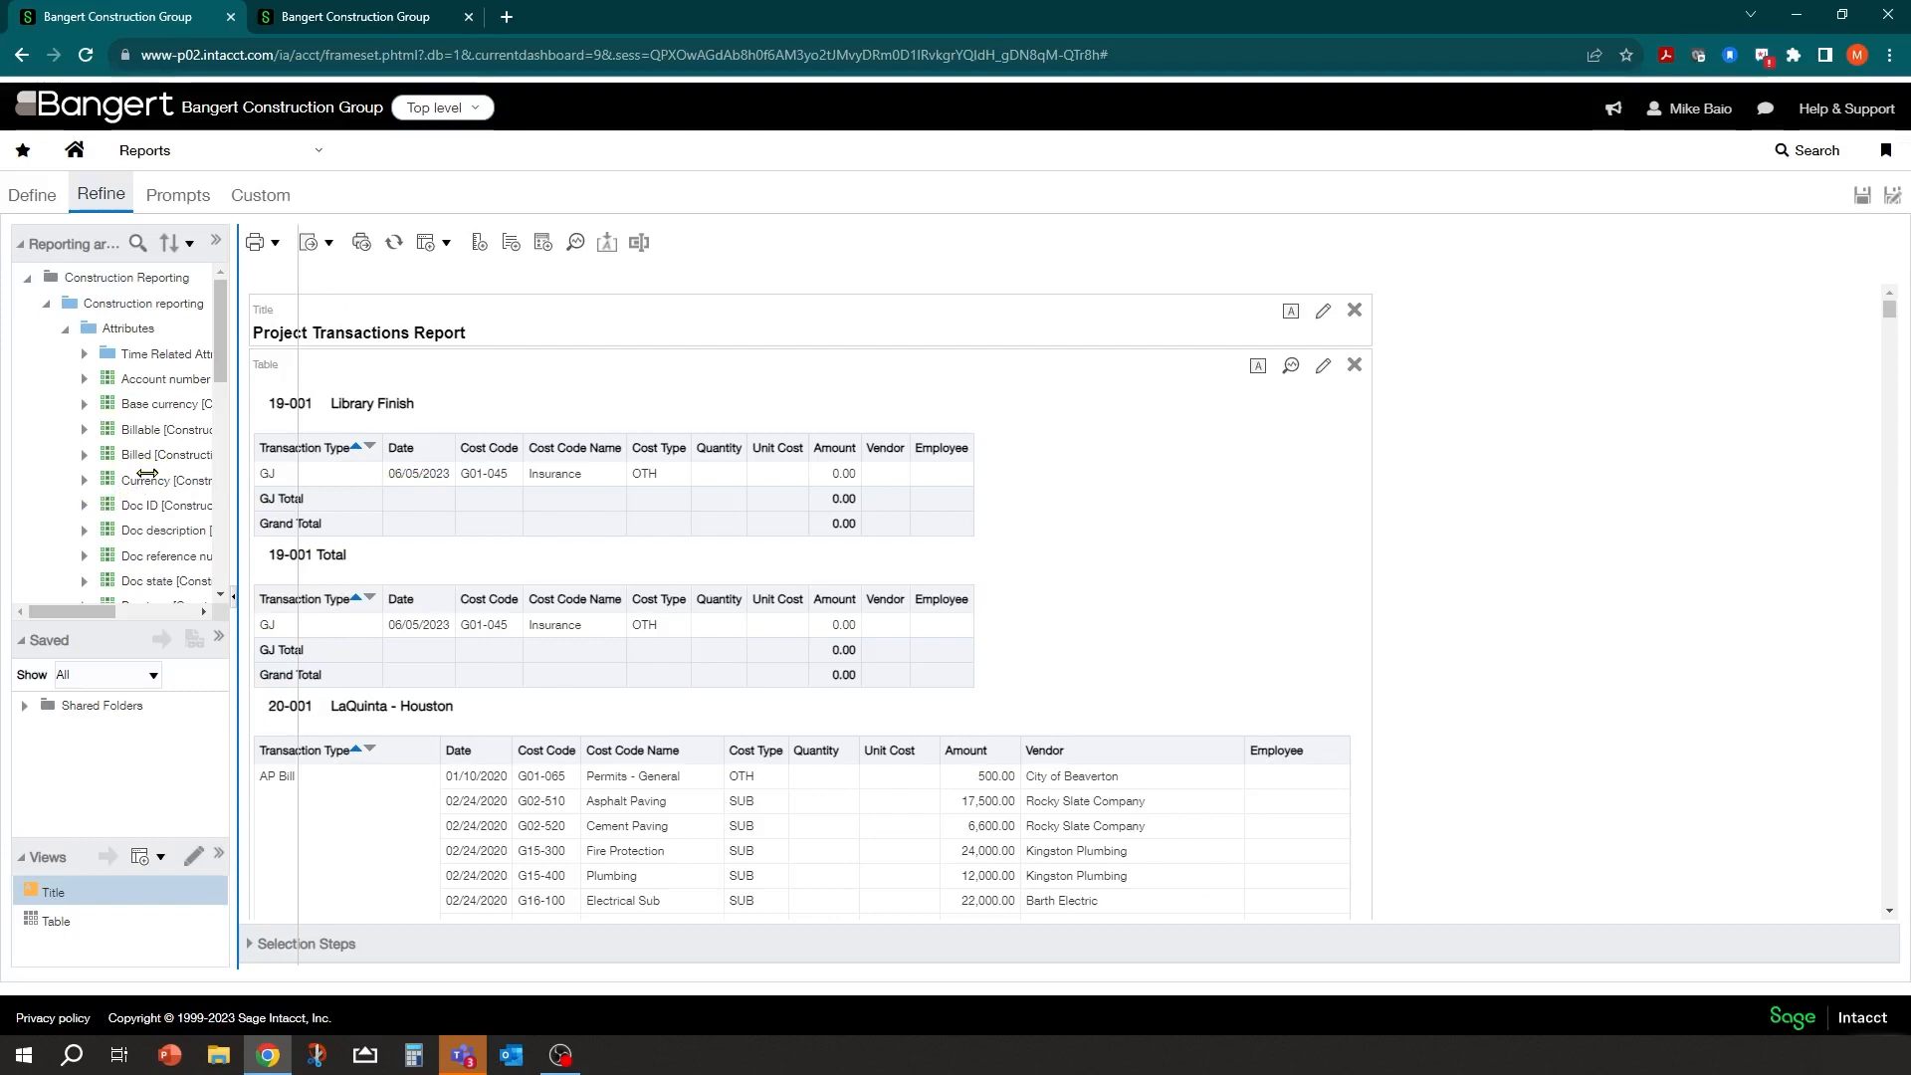
pyautogui.moveTo(159, 546); pyautogui.dragTo(151, 547)
pyautogui.moveTo(181, 472); pyautogui.dragTo(138, 375)
pyautogui.moveTo(248, 592); pyautogui.dragTo(302, 583)
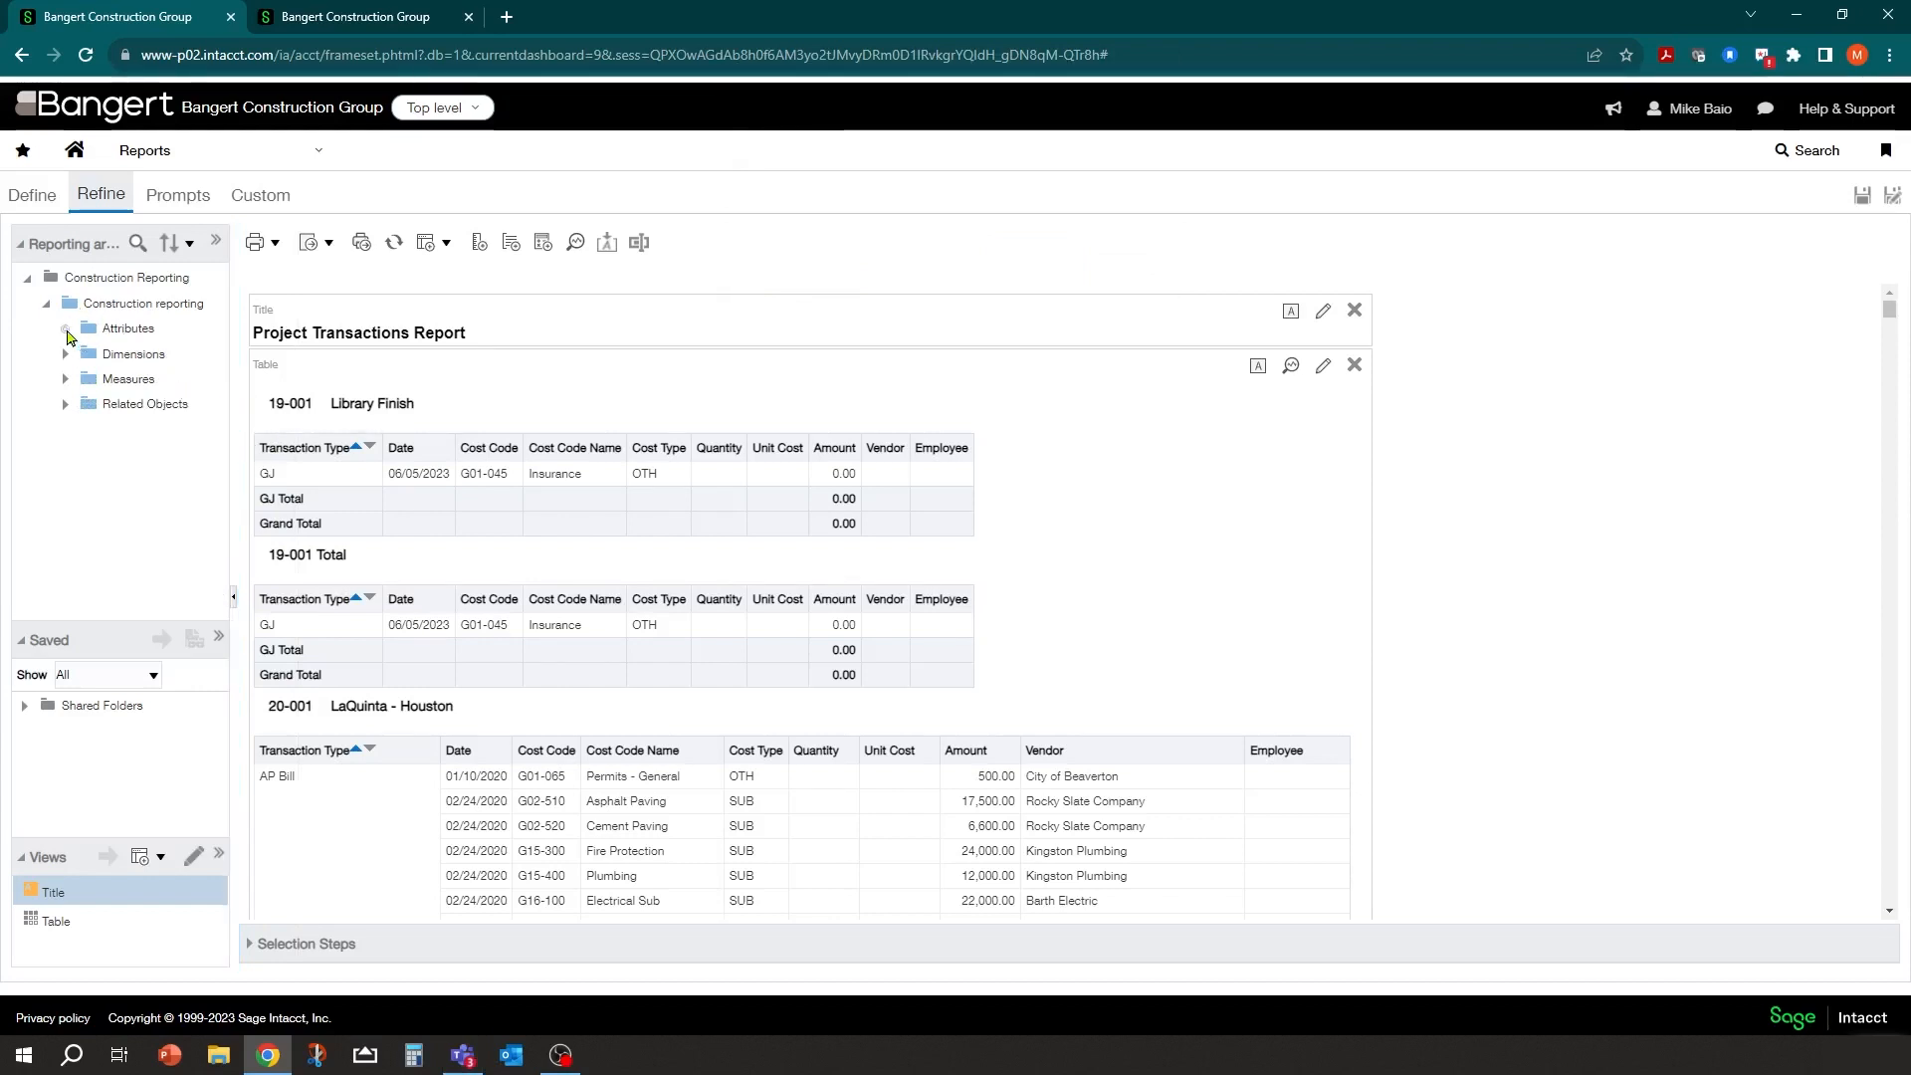
# Look through the available Construction reporting attributes and select the Doc type attribute.
pyautogui.click(65, 329)
pyautogui.scroll(-1, 127, 335)
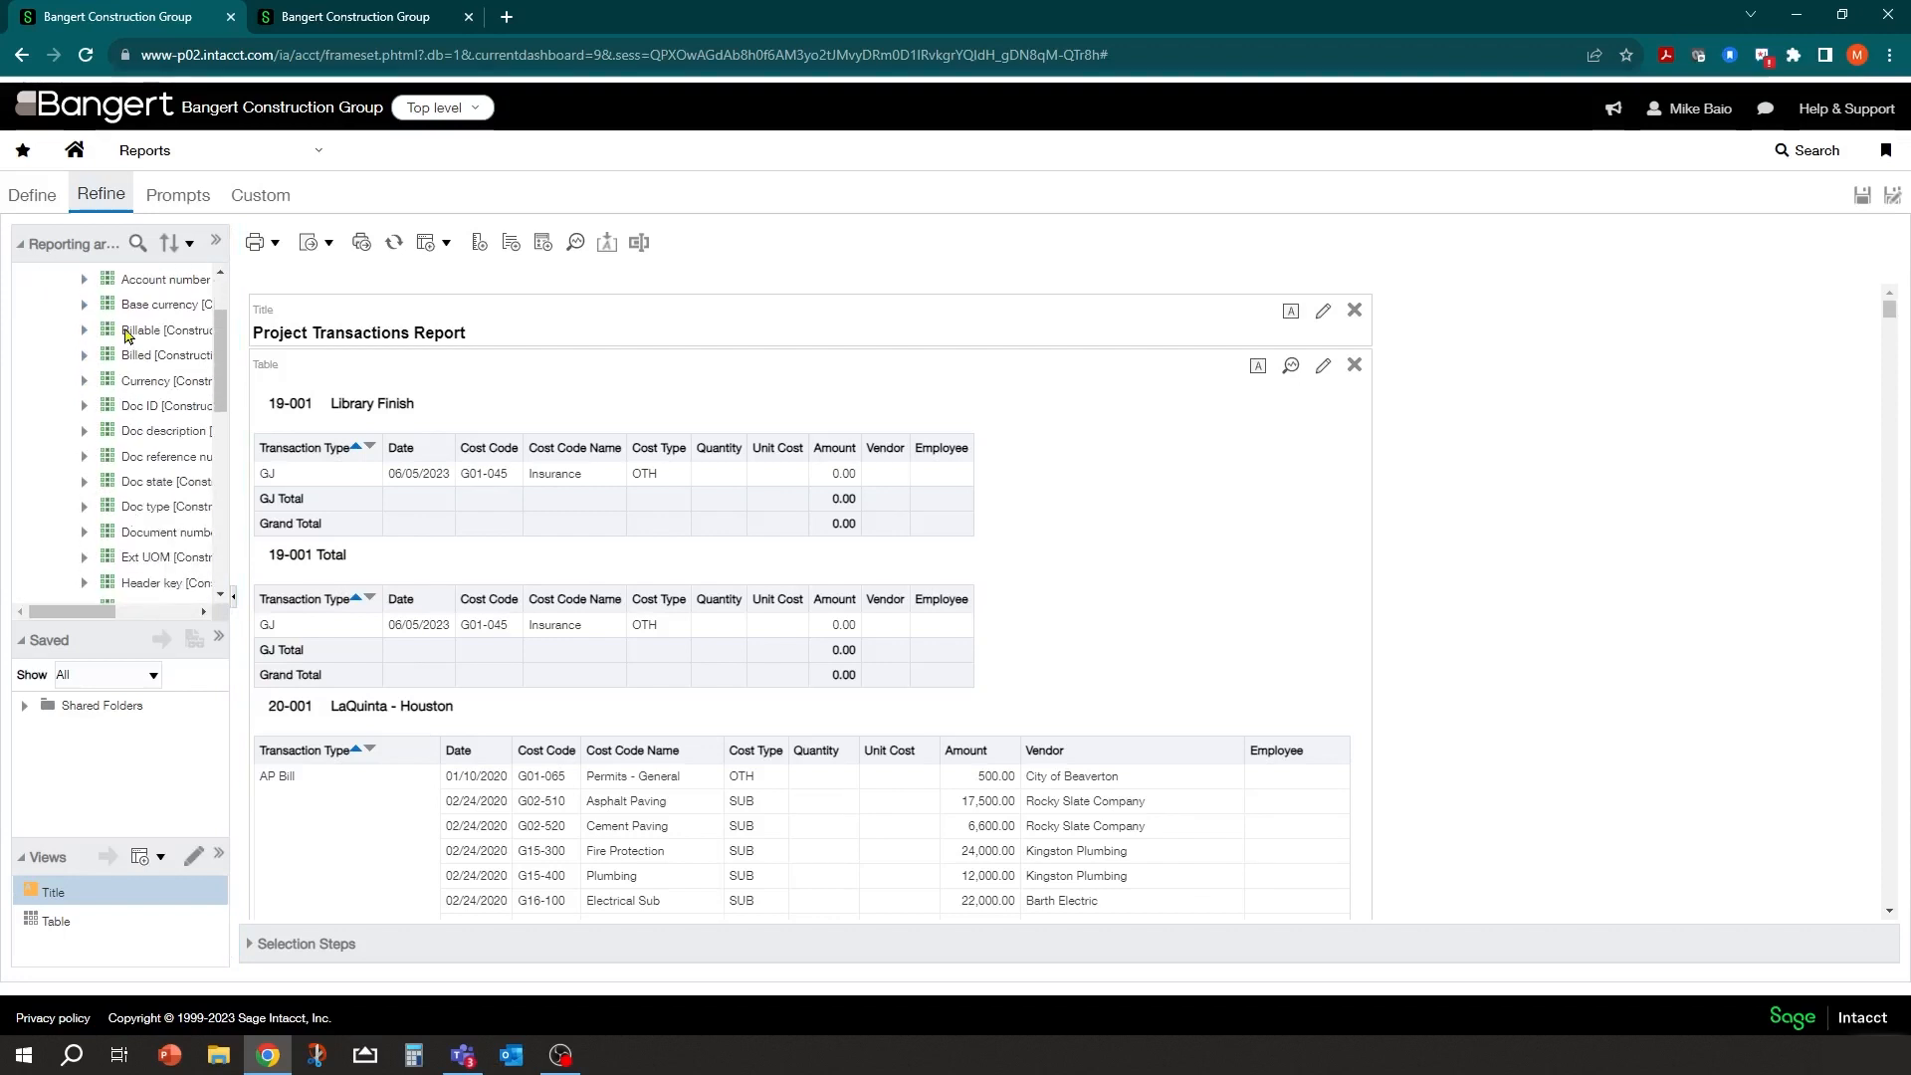
pyautogui.scroll(-3, 156, 401)
pyautogui.click(145, 311)
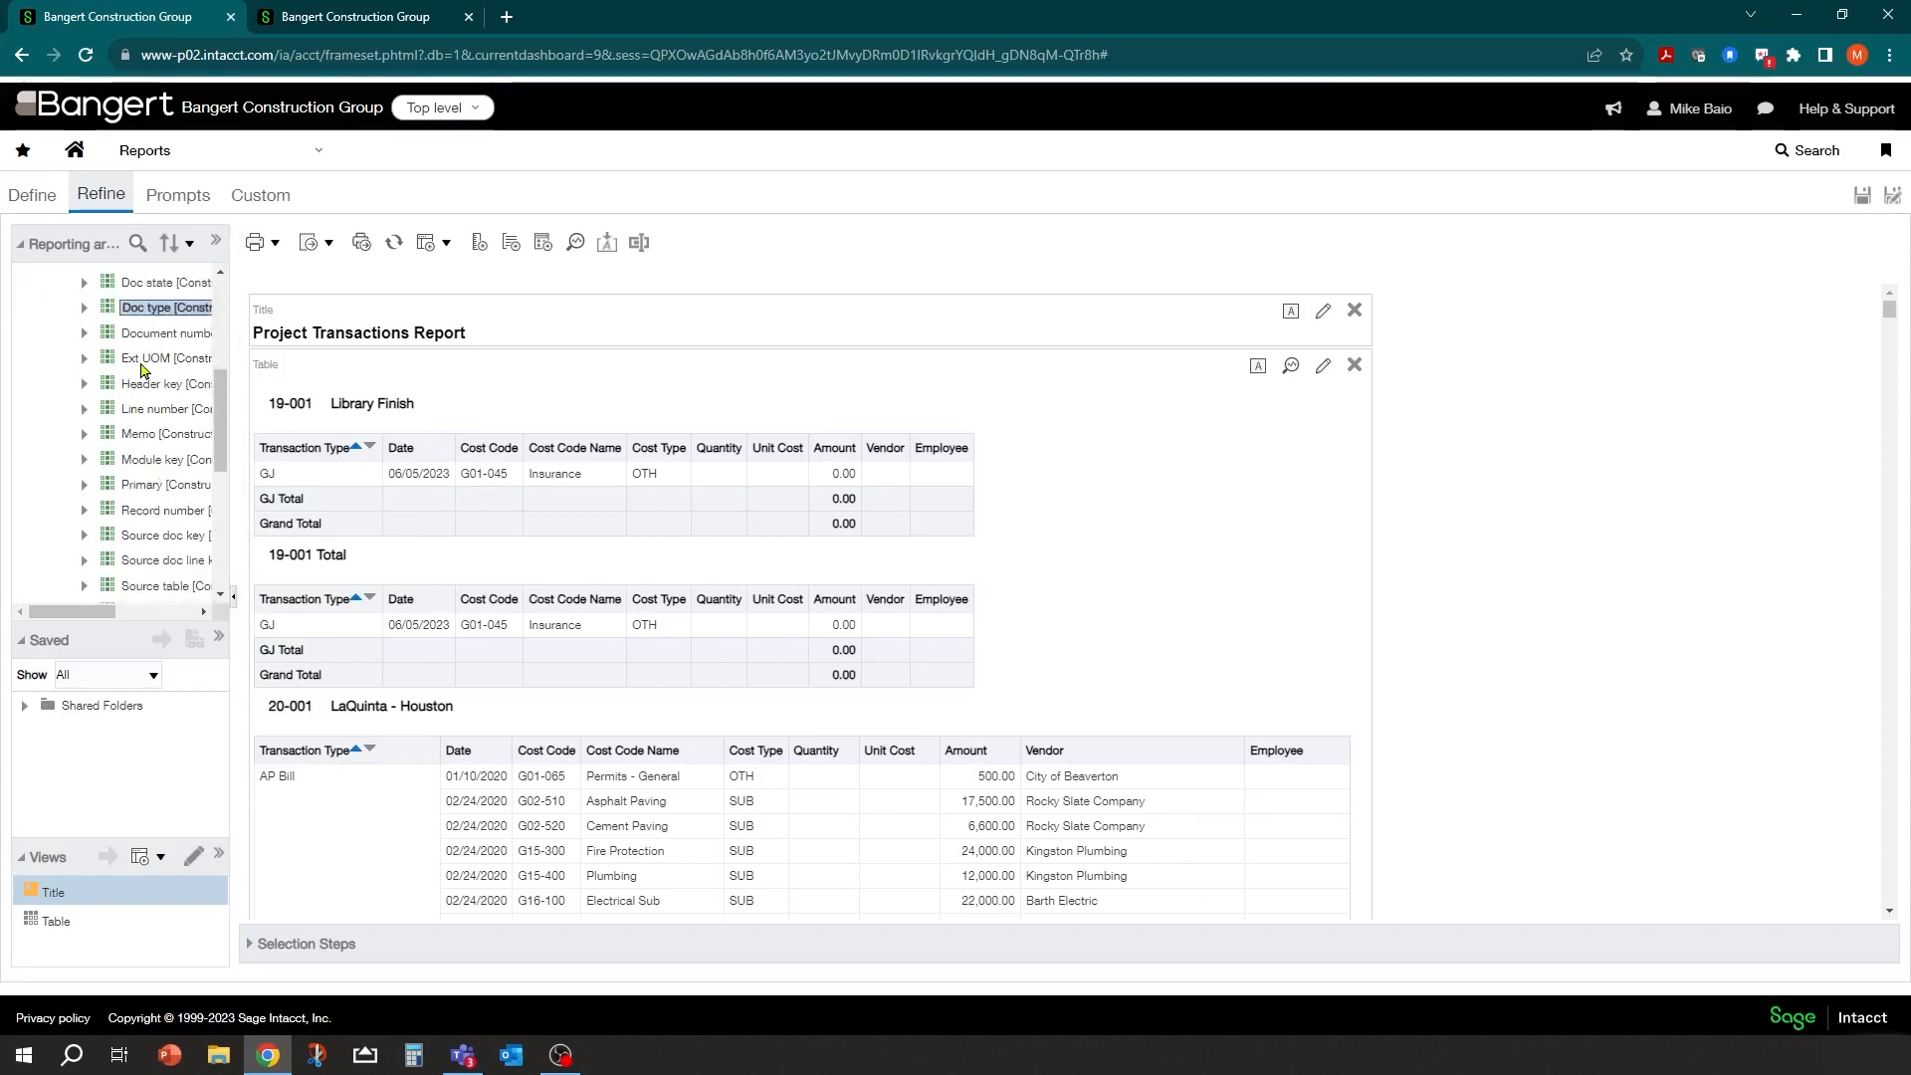
# Collapse the Attributes folder and expand the Dimensions folder under Construction reporting to see the available dimensions.
pyautogui.scroll(4, 141, 478)
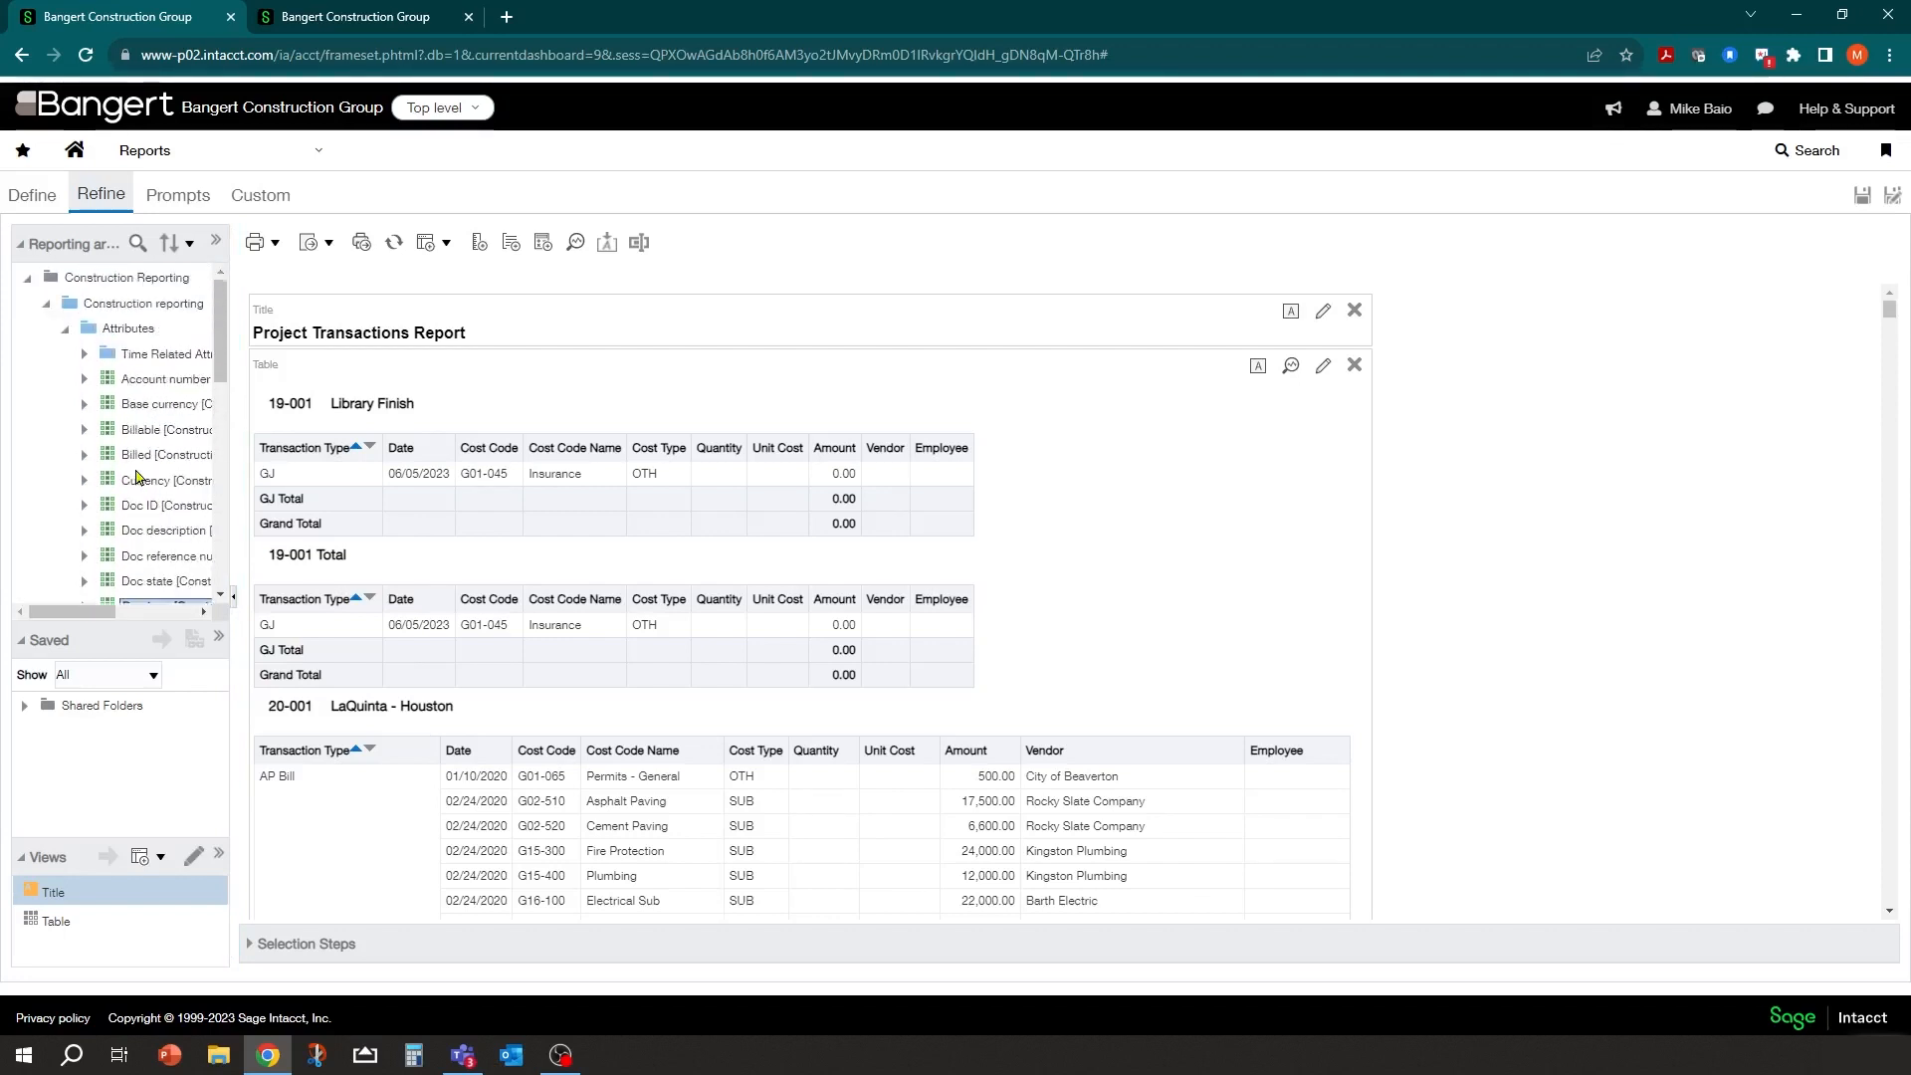
pyautogui.click(62, 329)
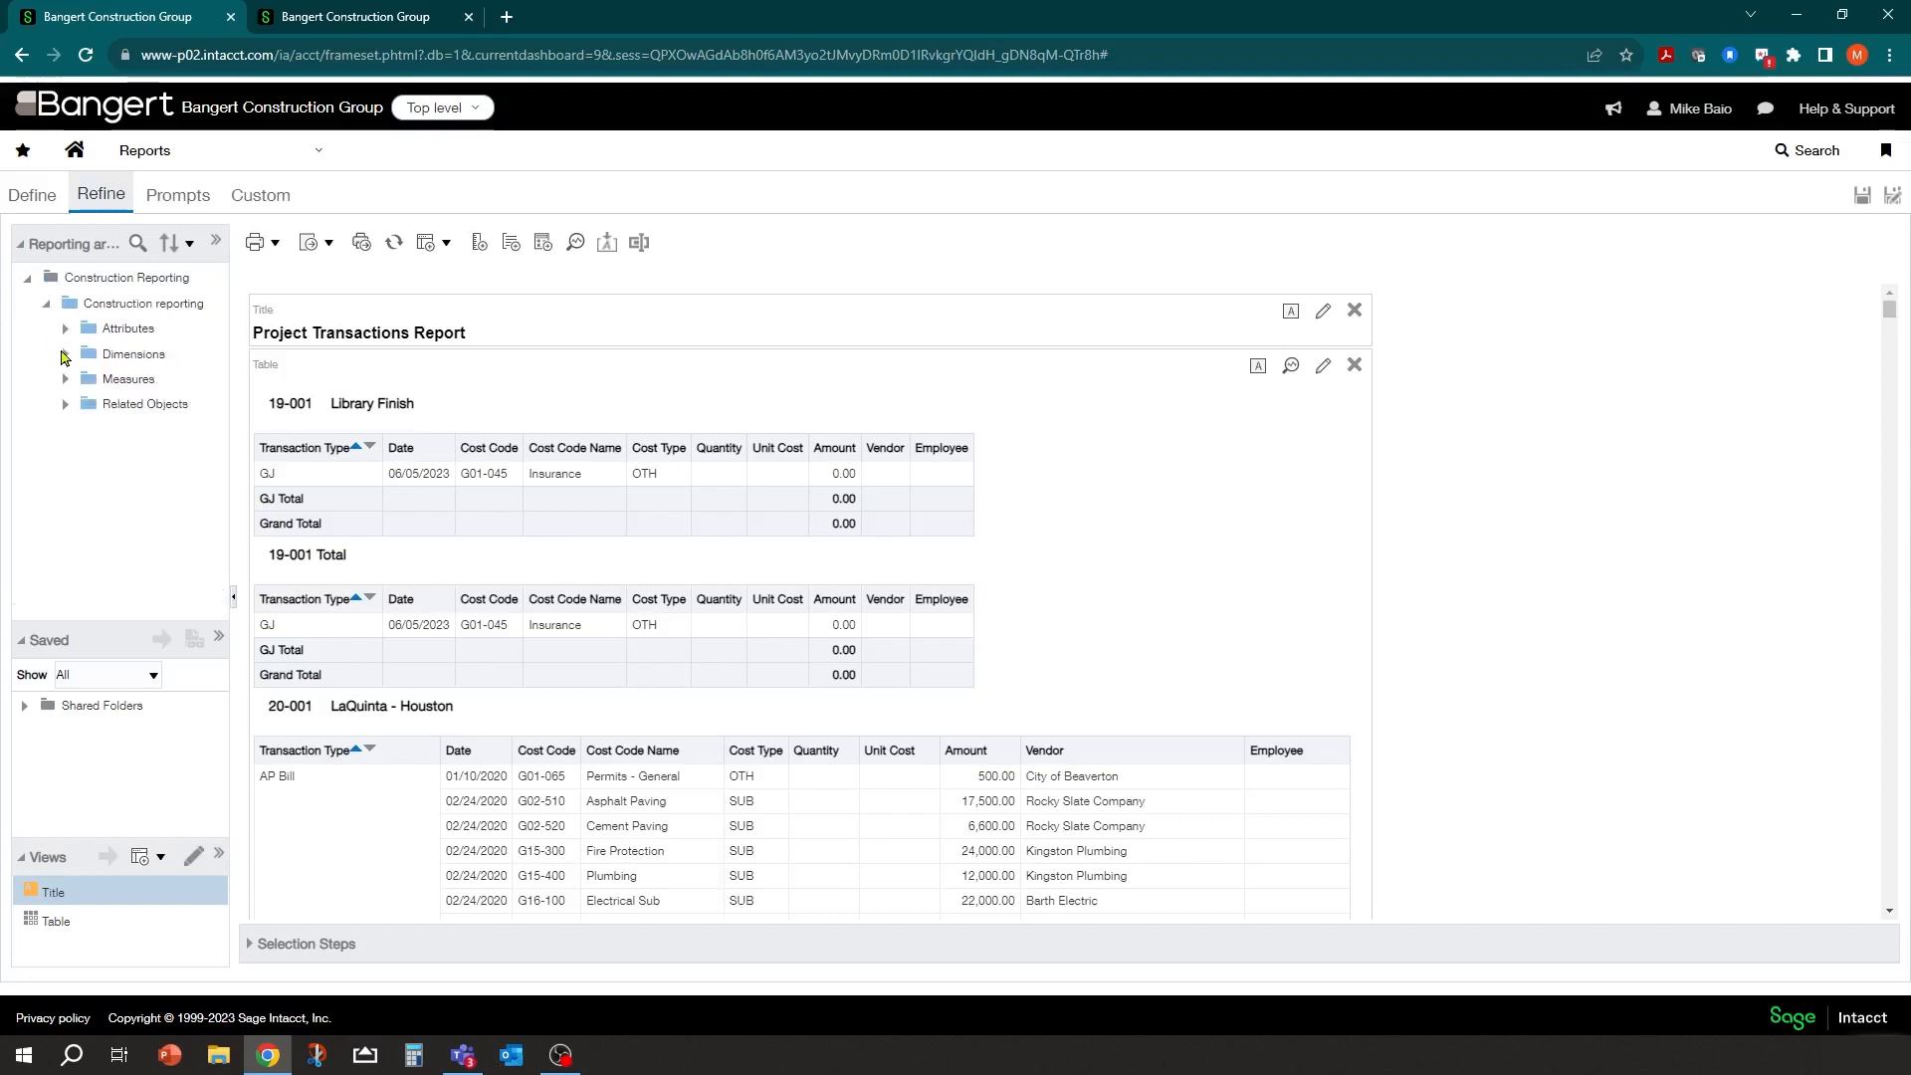
pyautogui.click(64, 354)
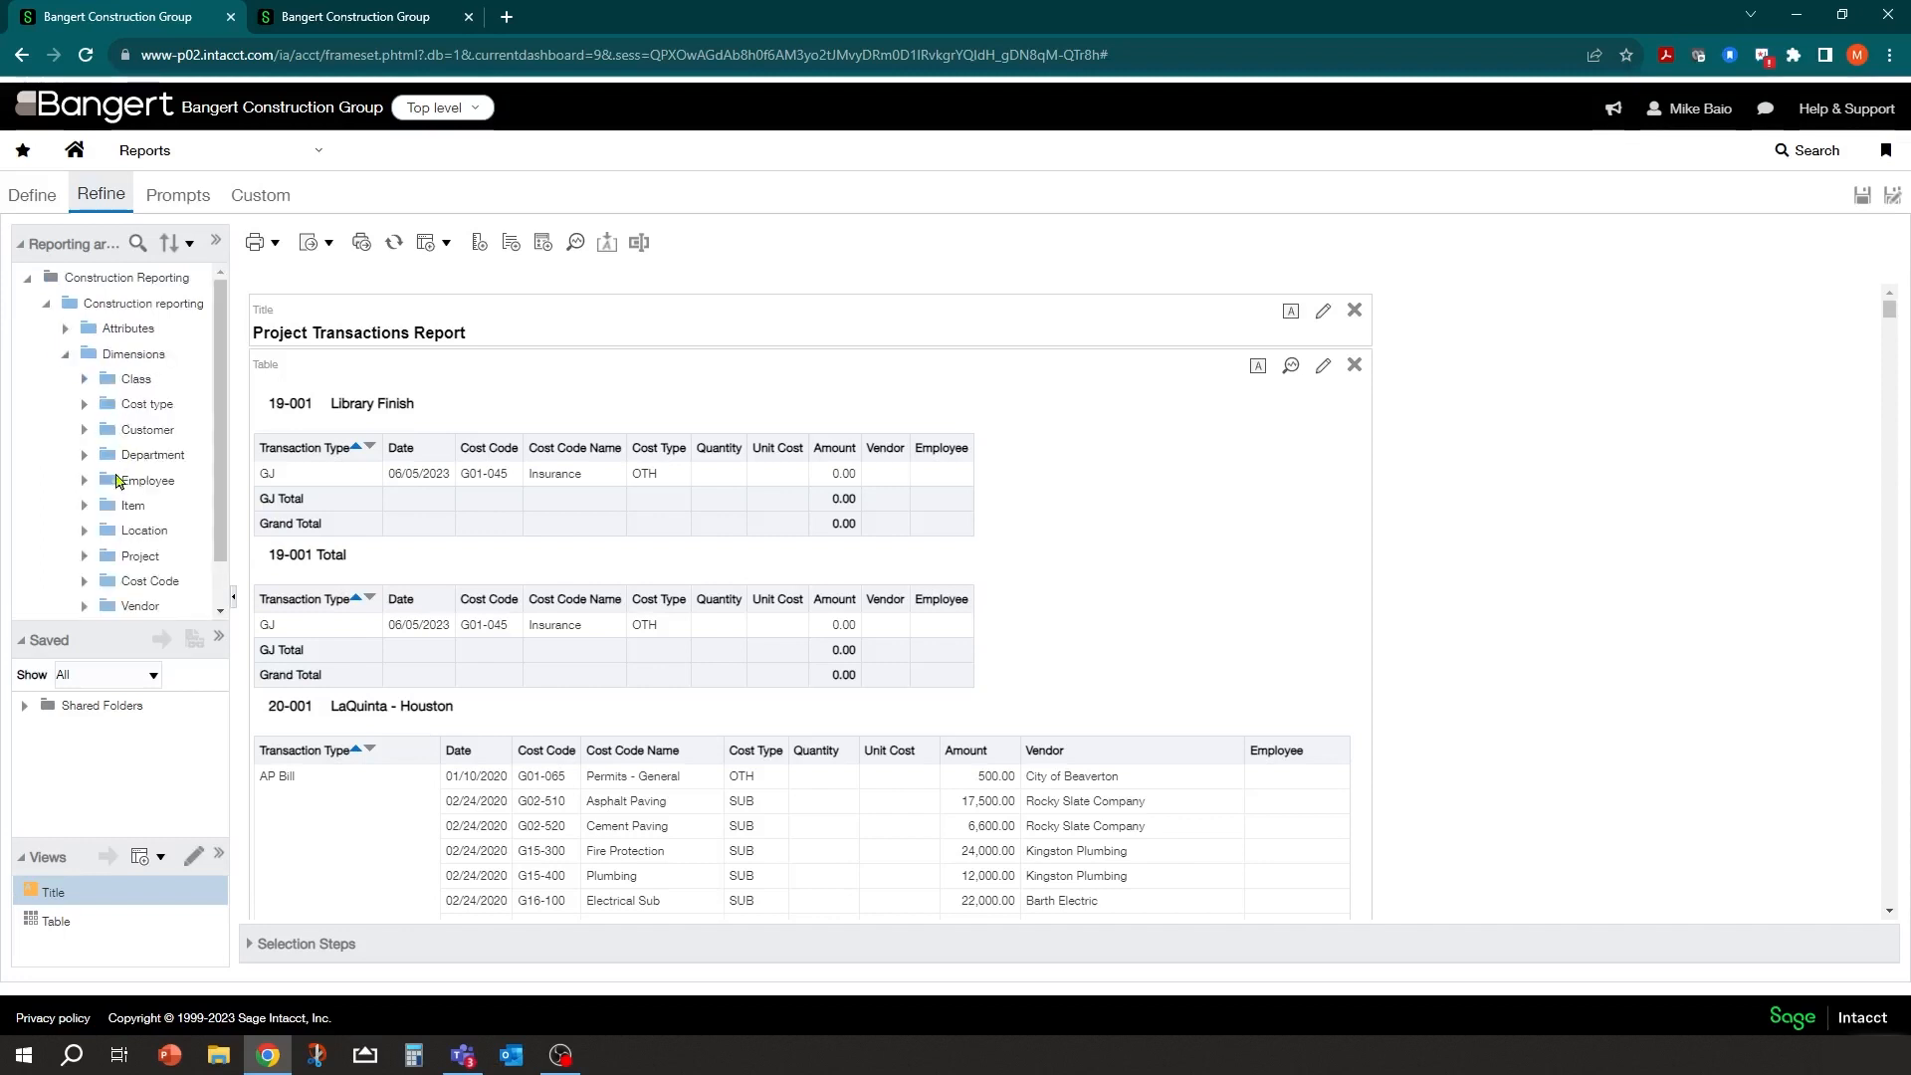
pyautogui.scroll(-1, 104, 490)
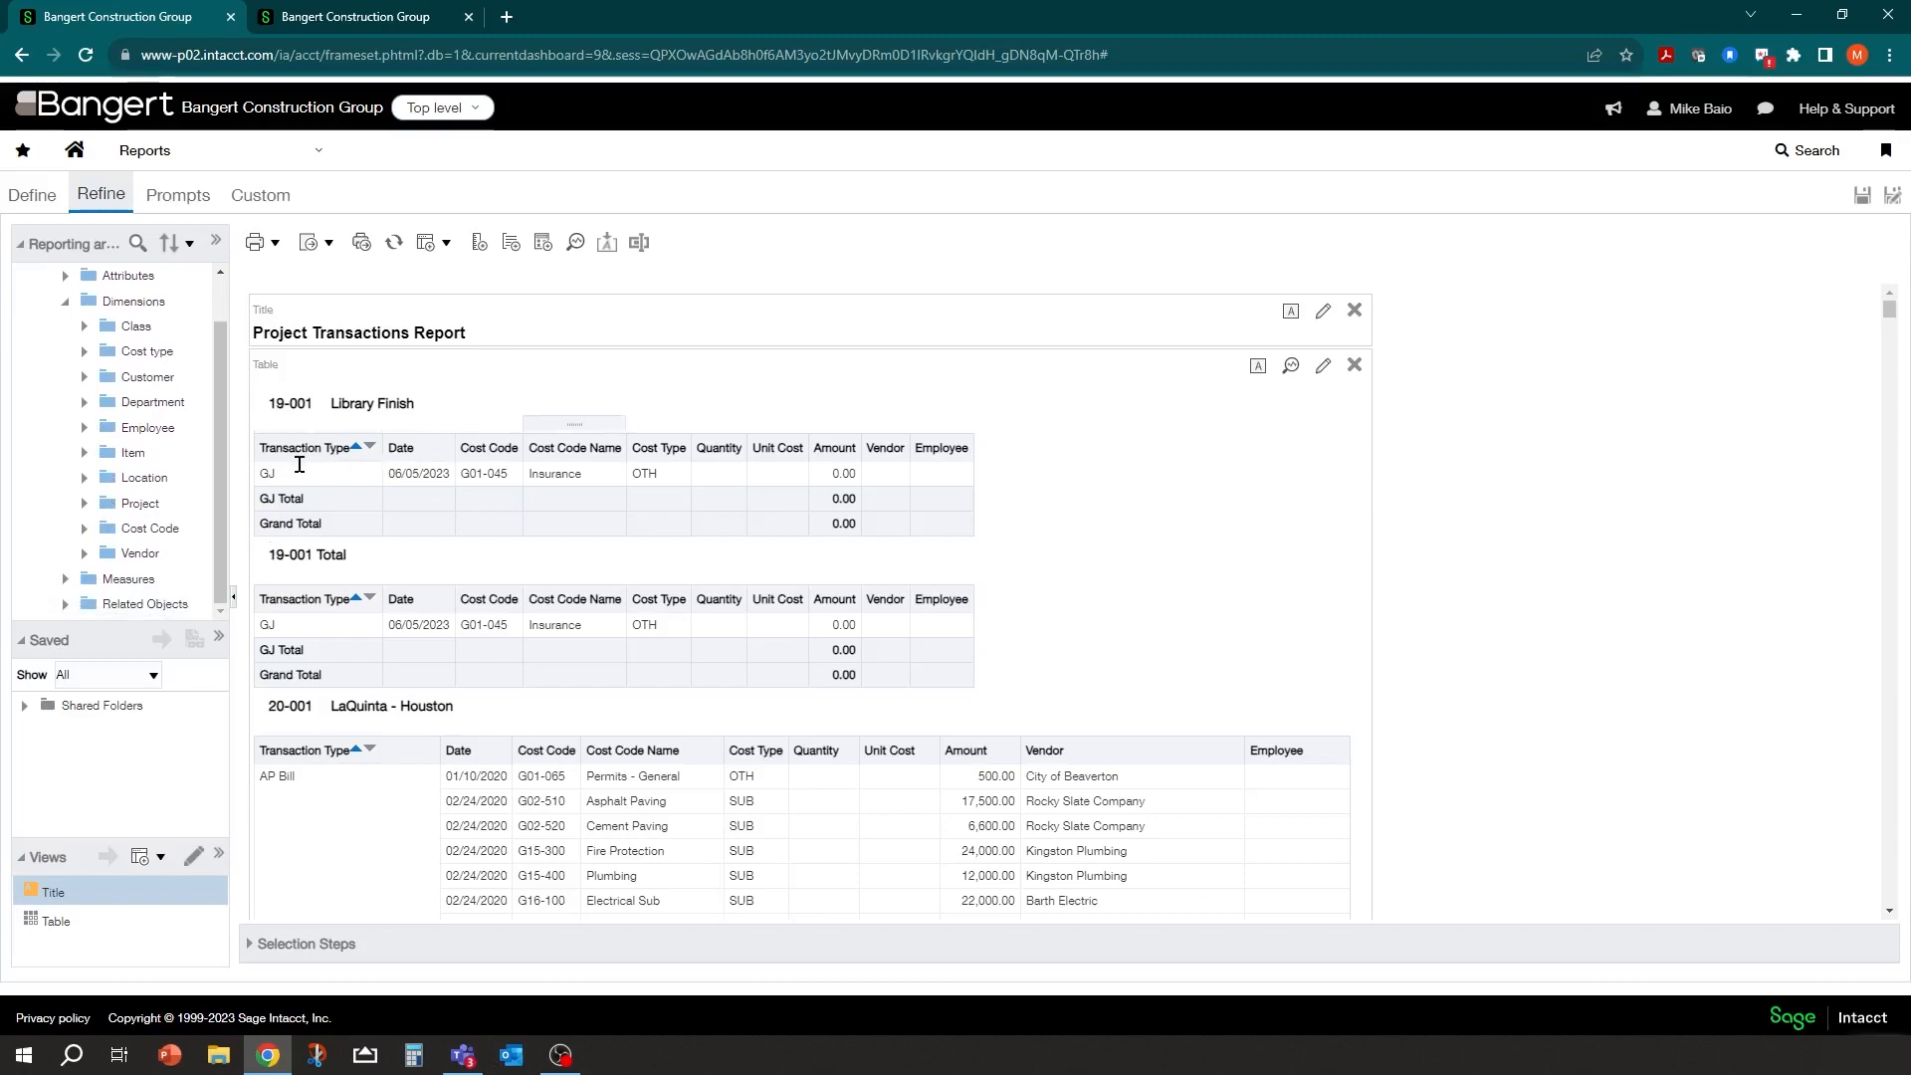
# Look through the project transactions in the report preview and show the prompts defined for the report.
pyautogui.scroll(-3, 442, 800)
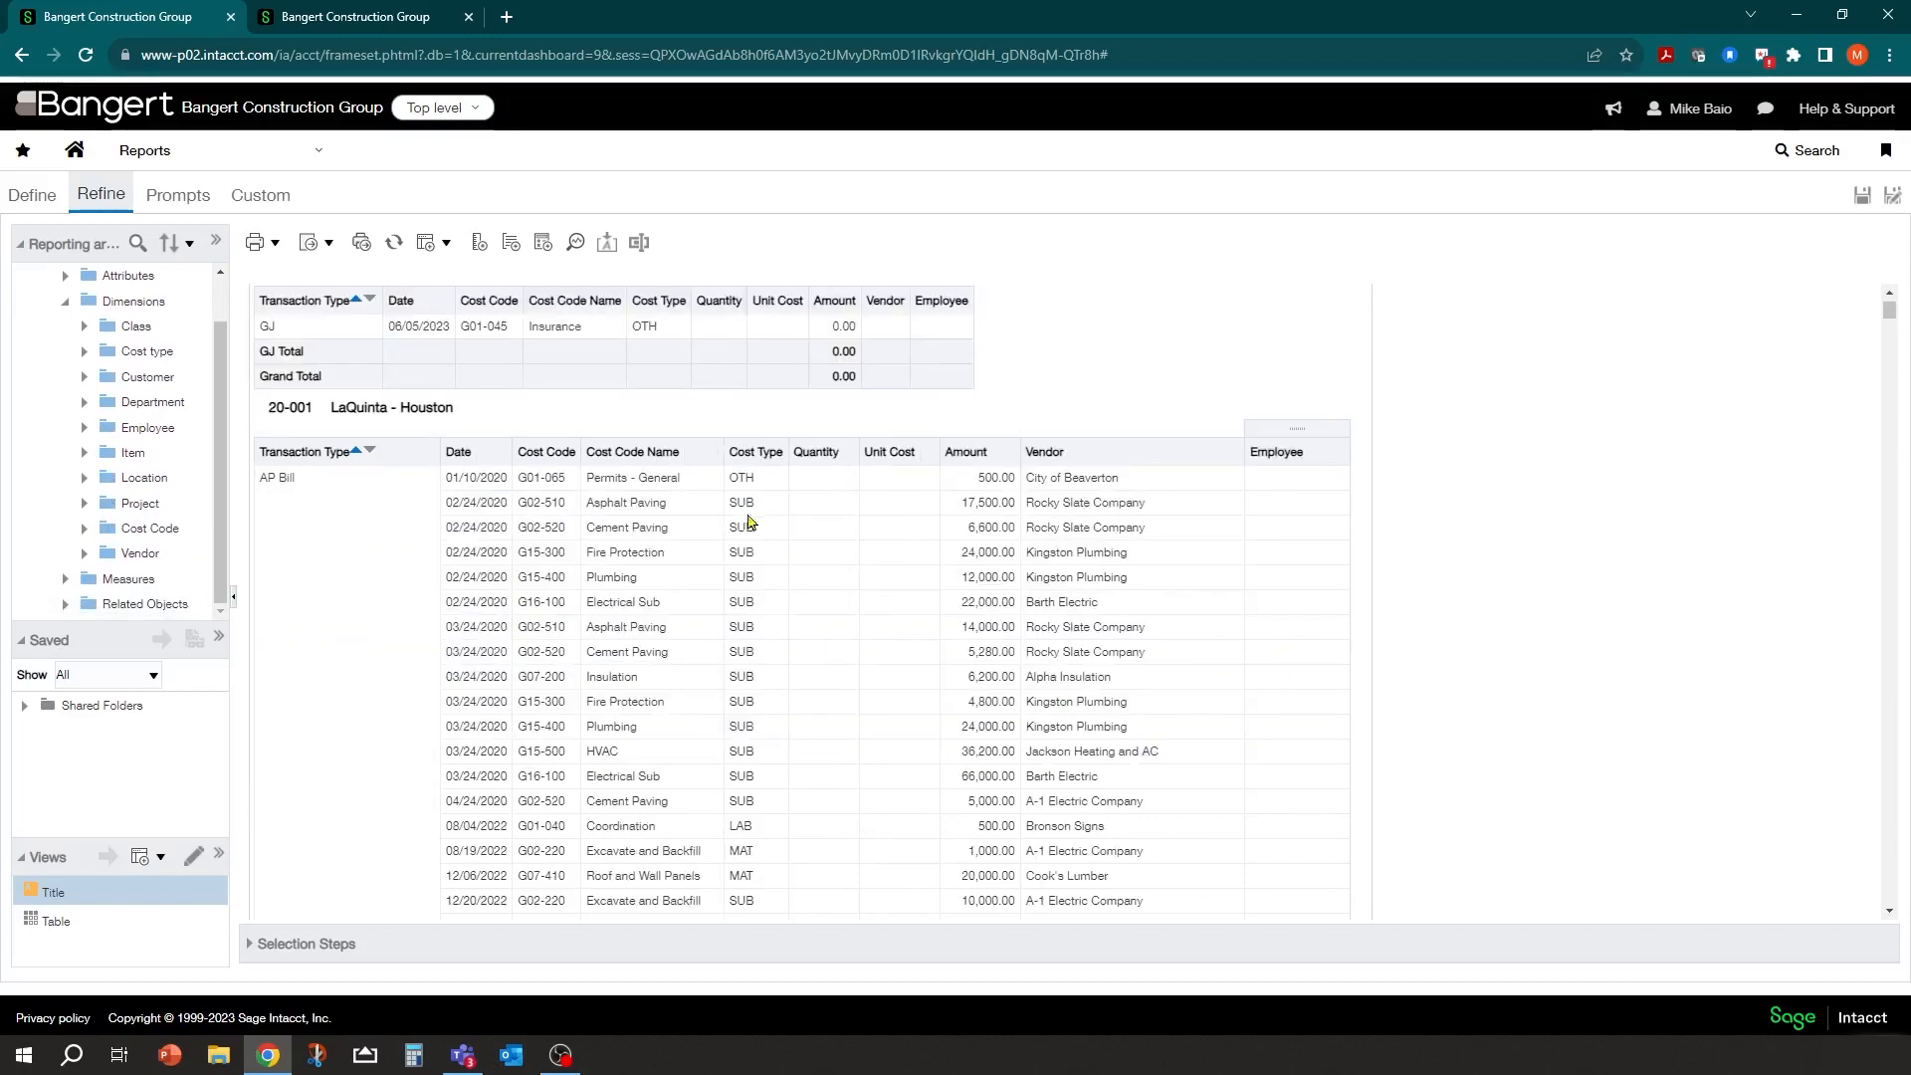
pyautogui.scroll(1, 269, 416)
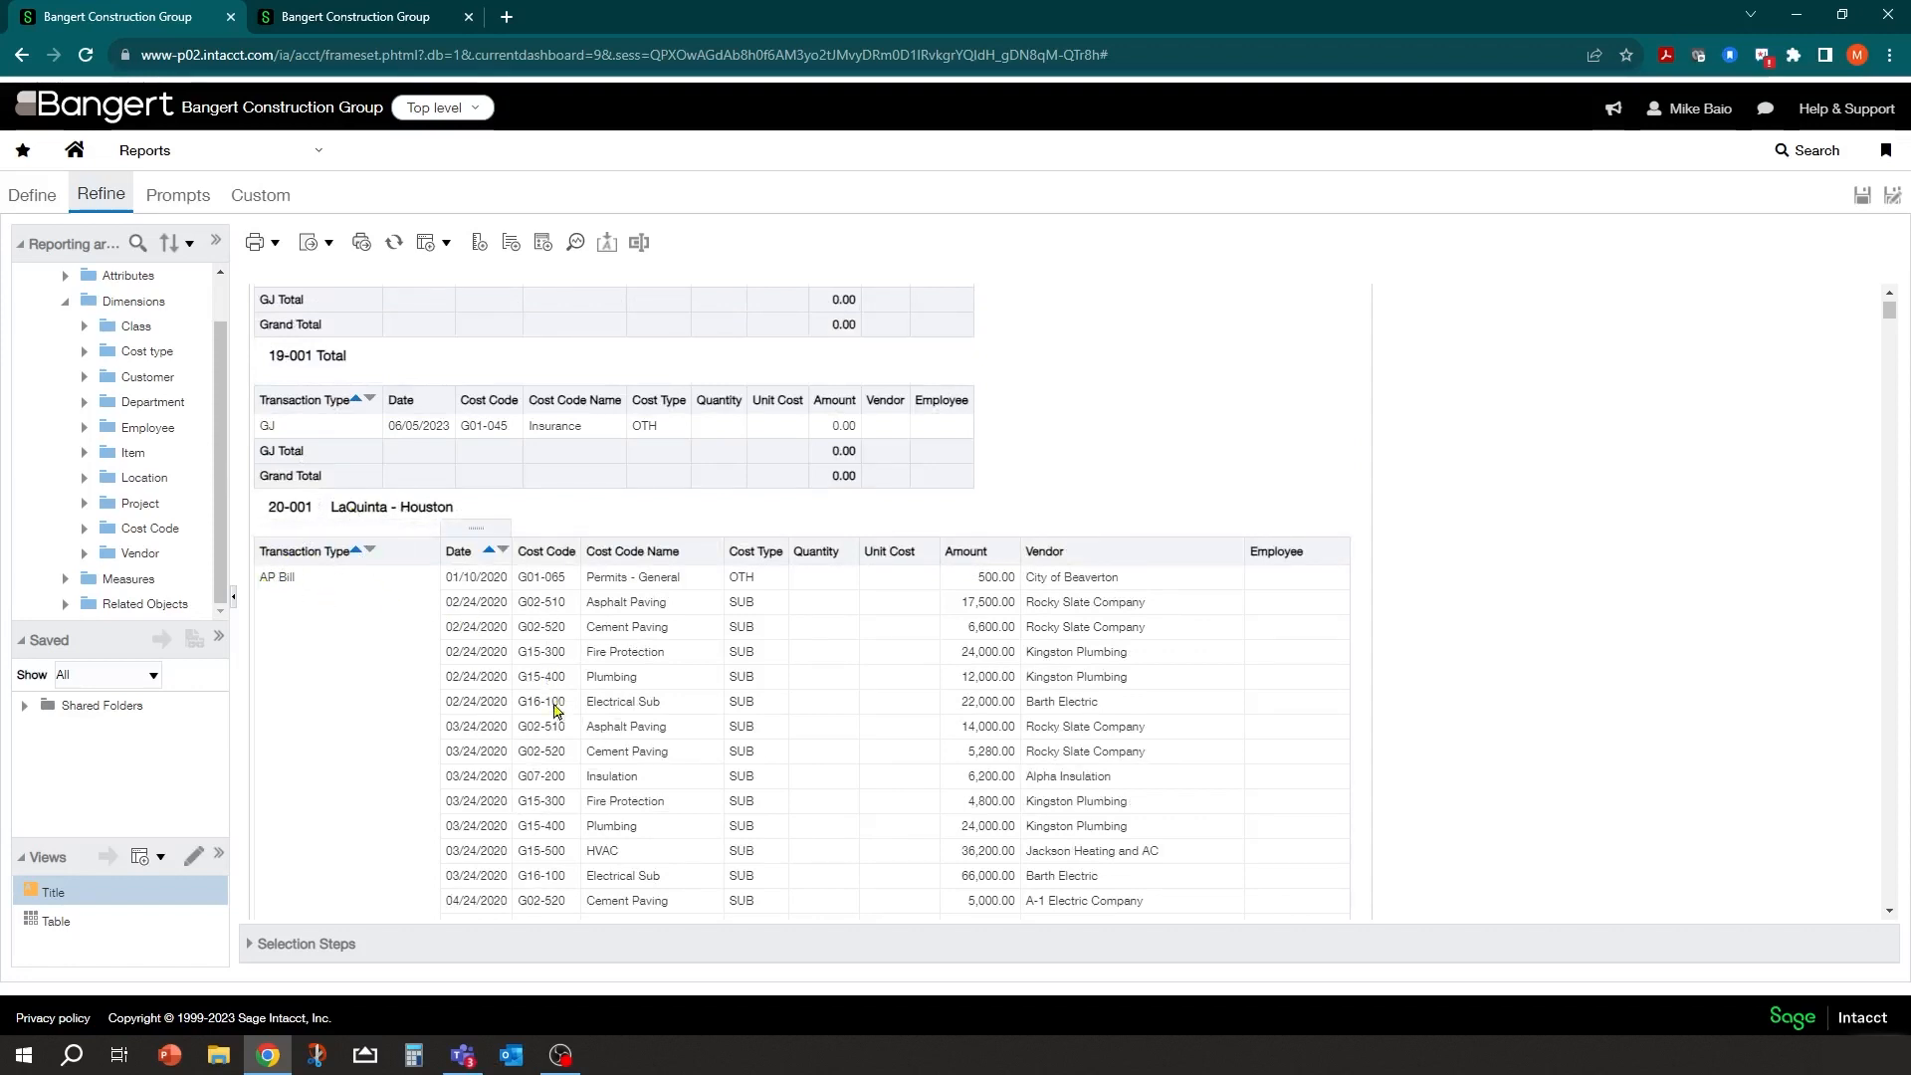
pyautogui.scroll(-10, 553, 696)
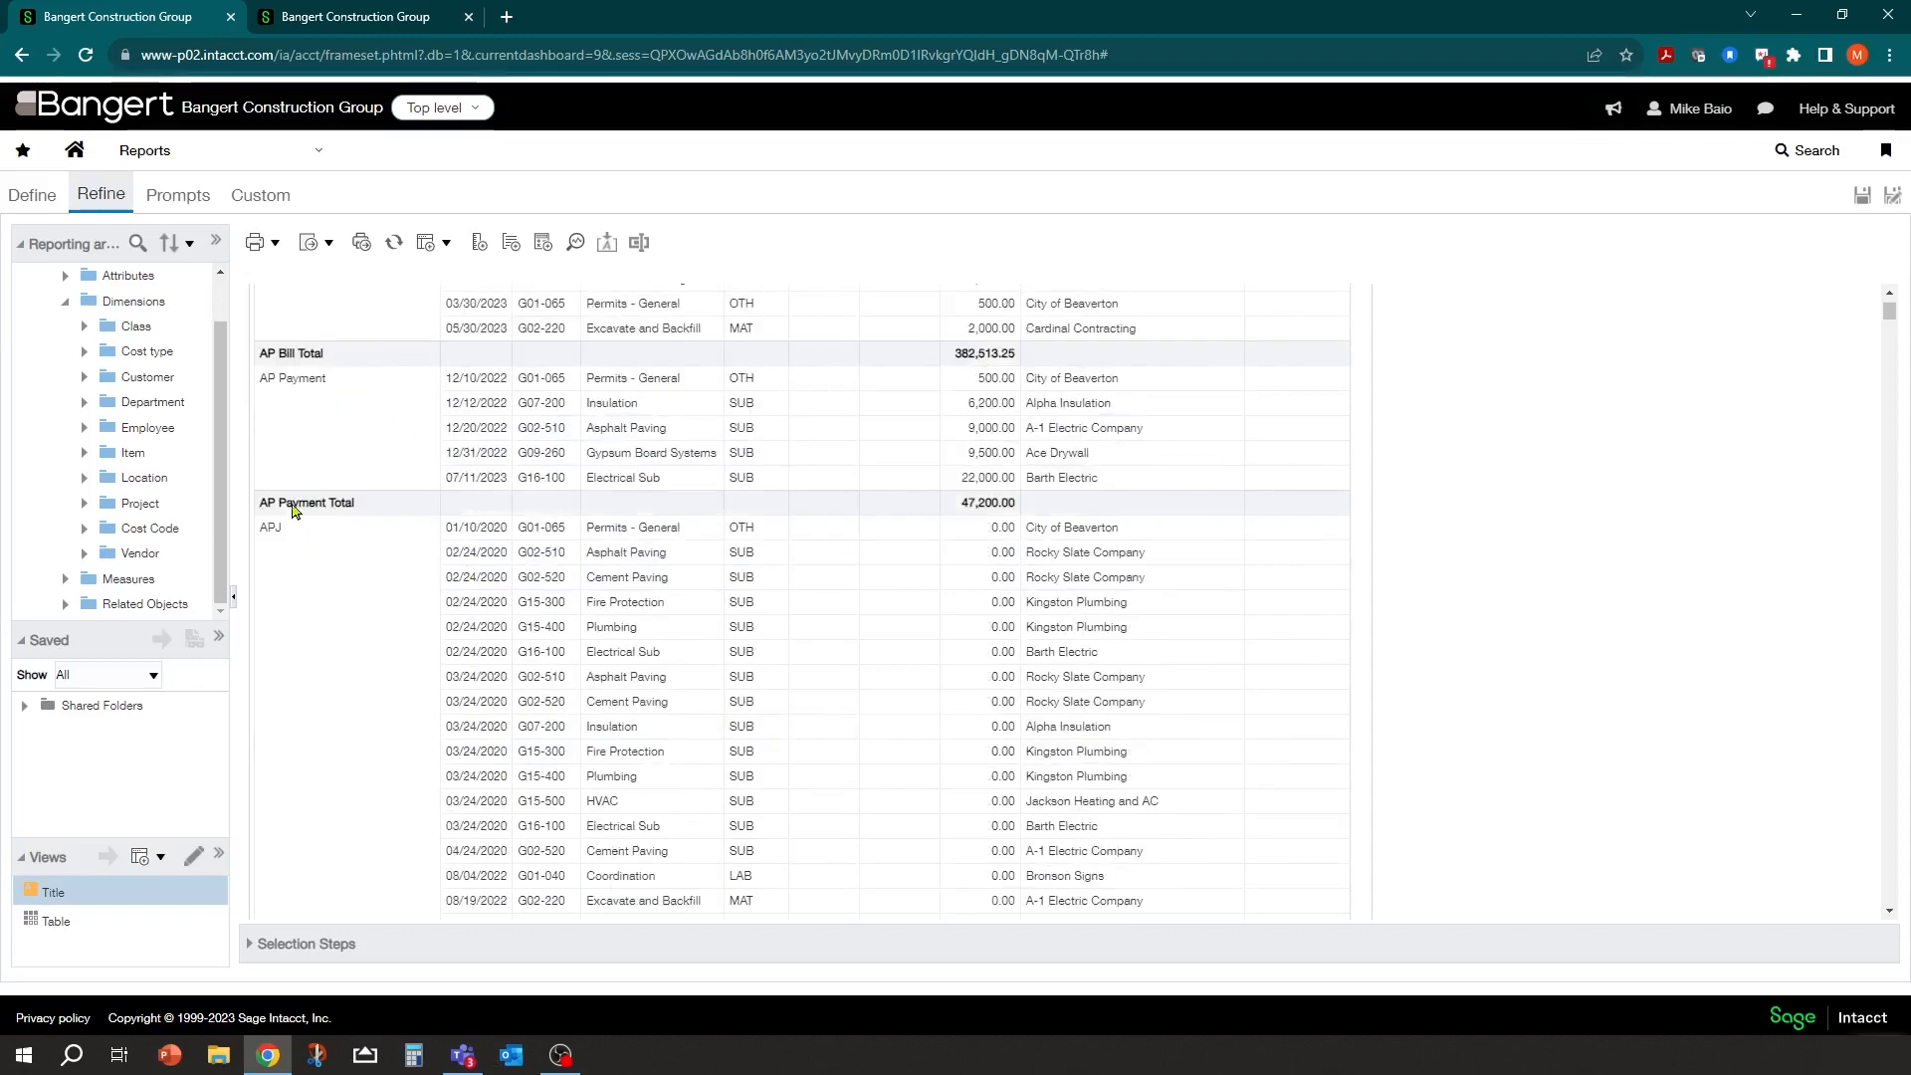
pyautogui.scroll(12, 315, 526)
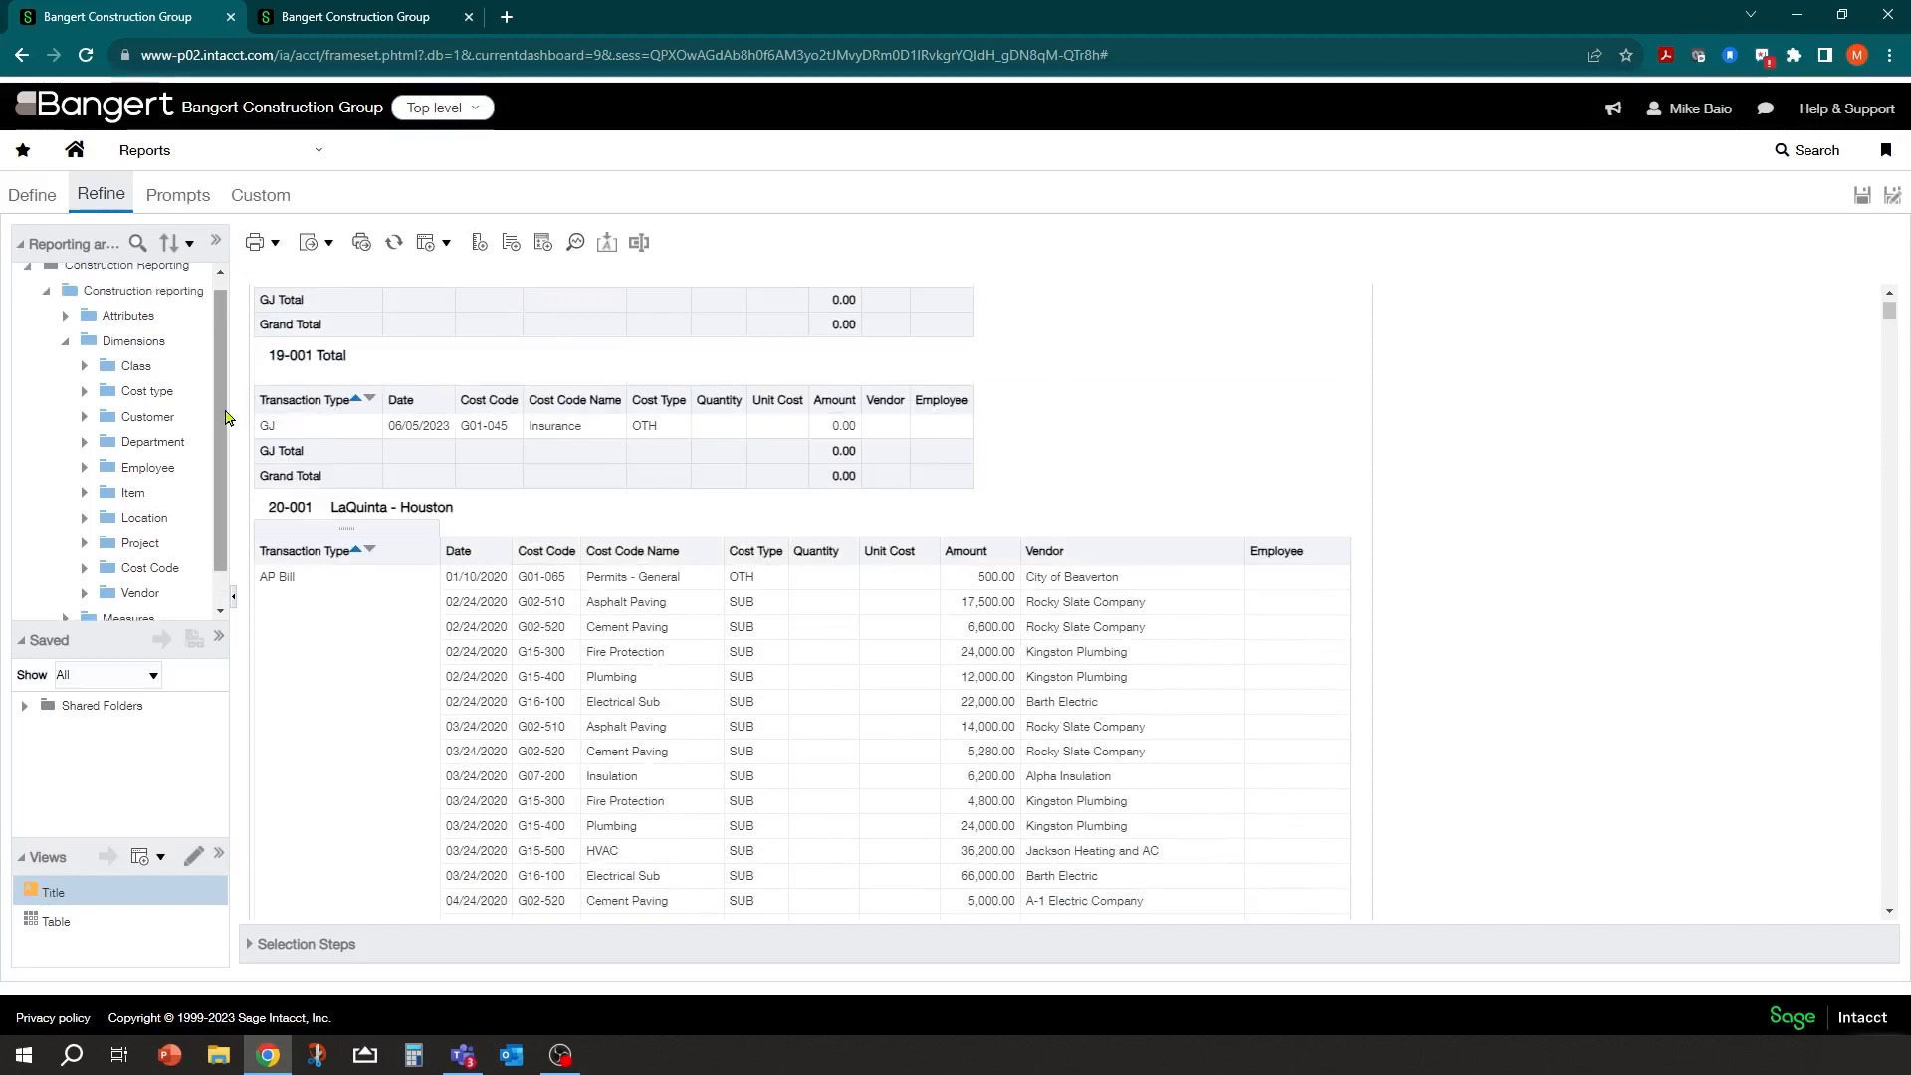
pyautogui.scroll(1, 169, 398)
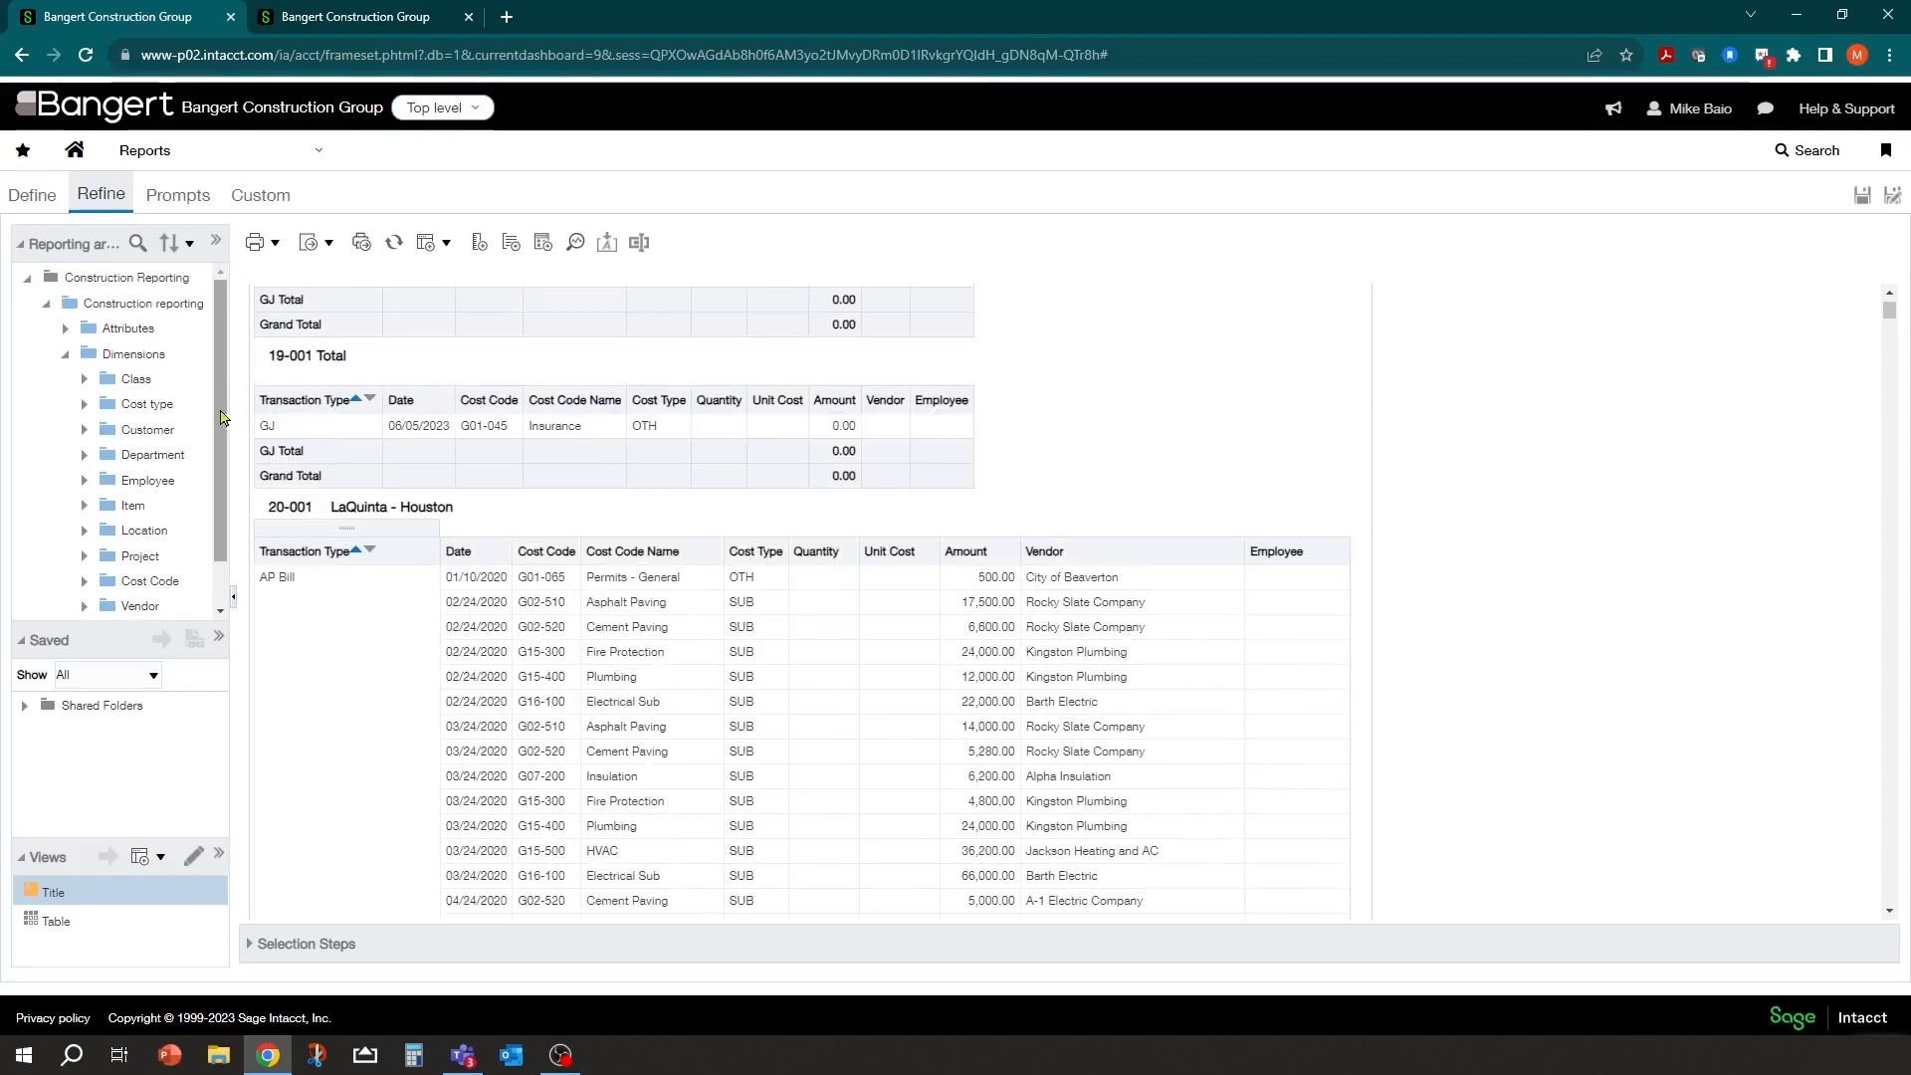
pyautogui.click(181, 195)
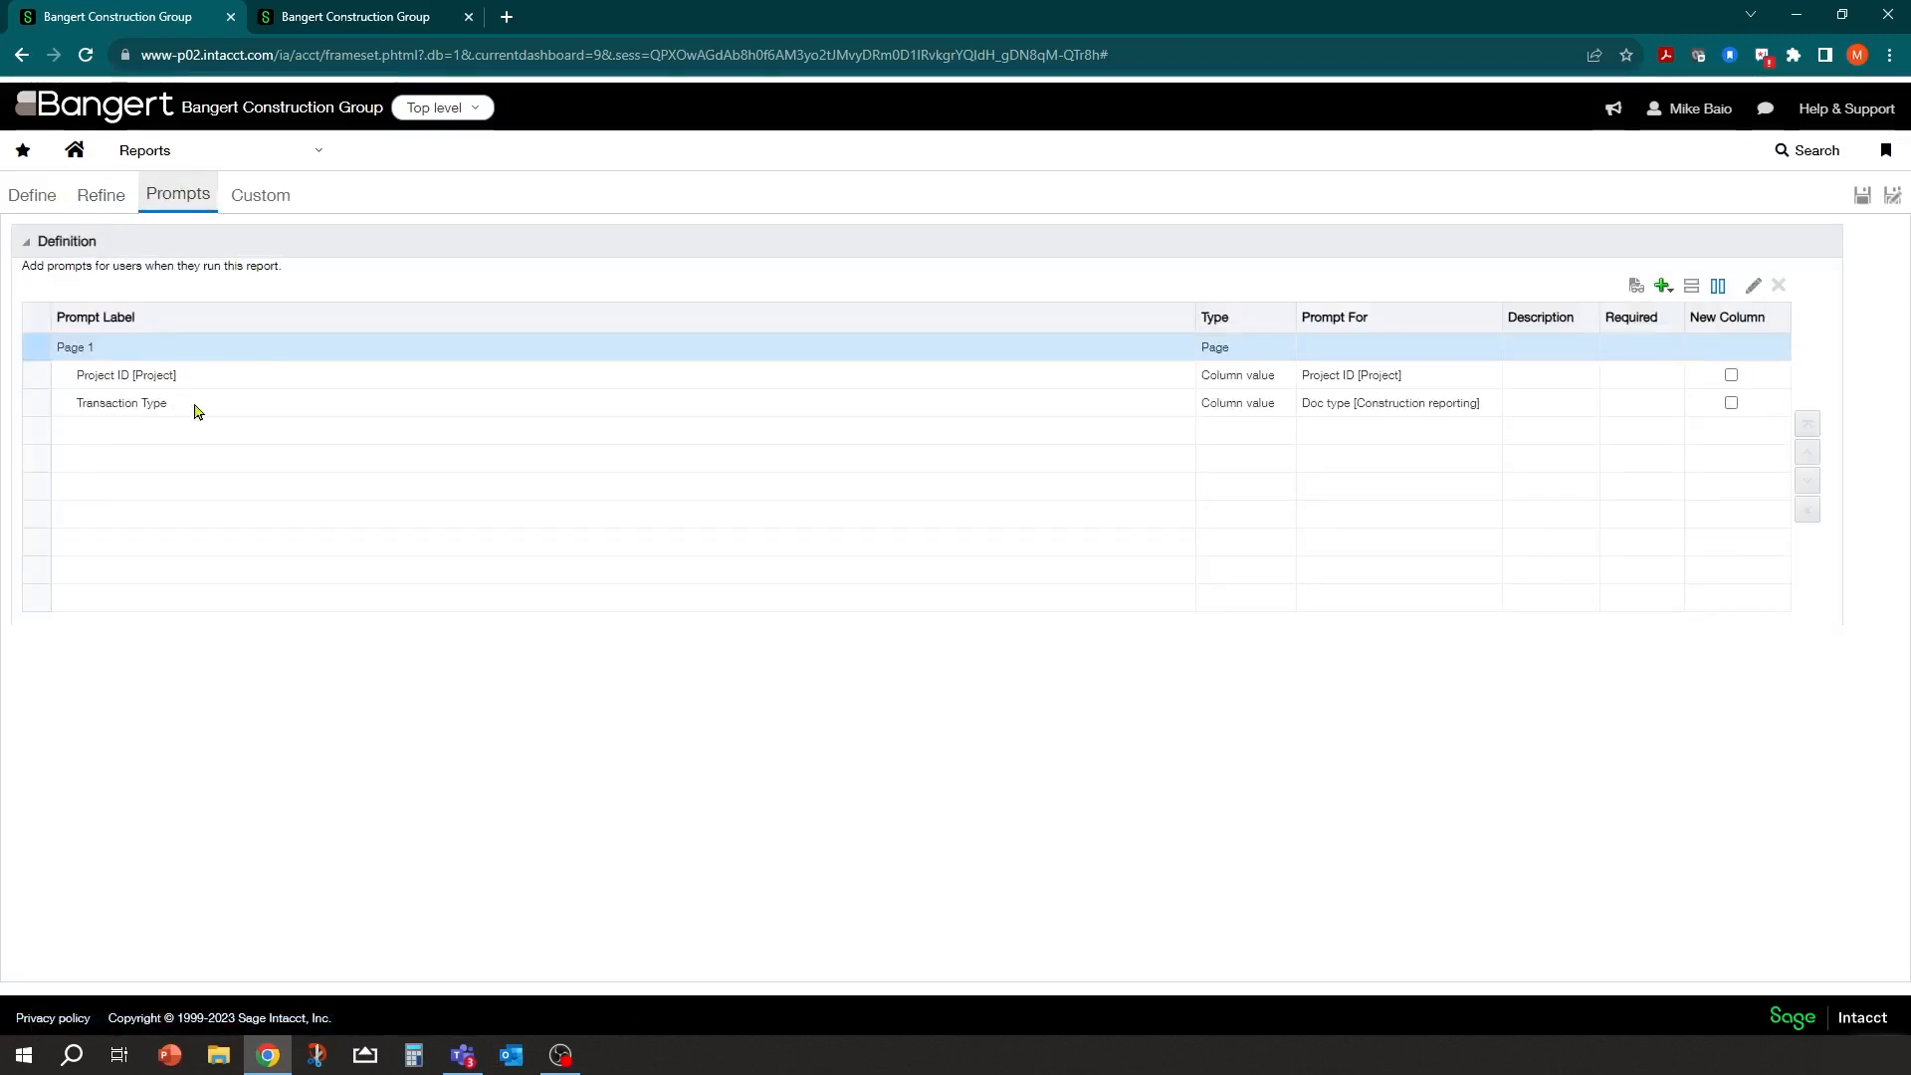
# Return to the Interactive Custom Reports list and run the BCS Project Transactions report.
pyautogui.click(301, 155)
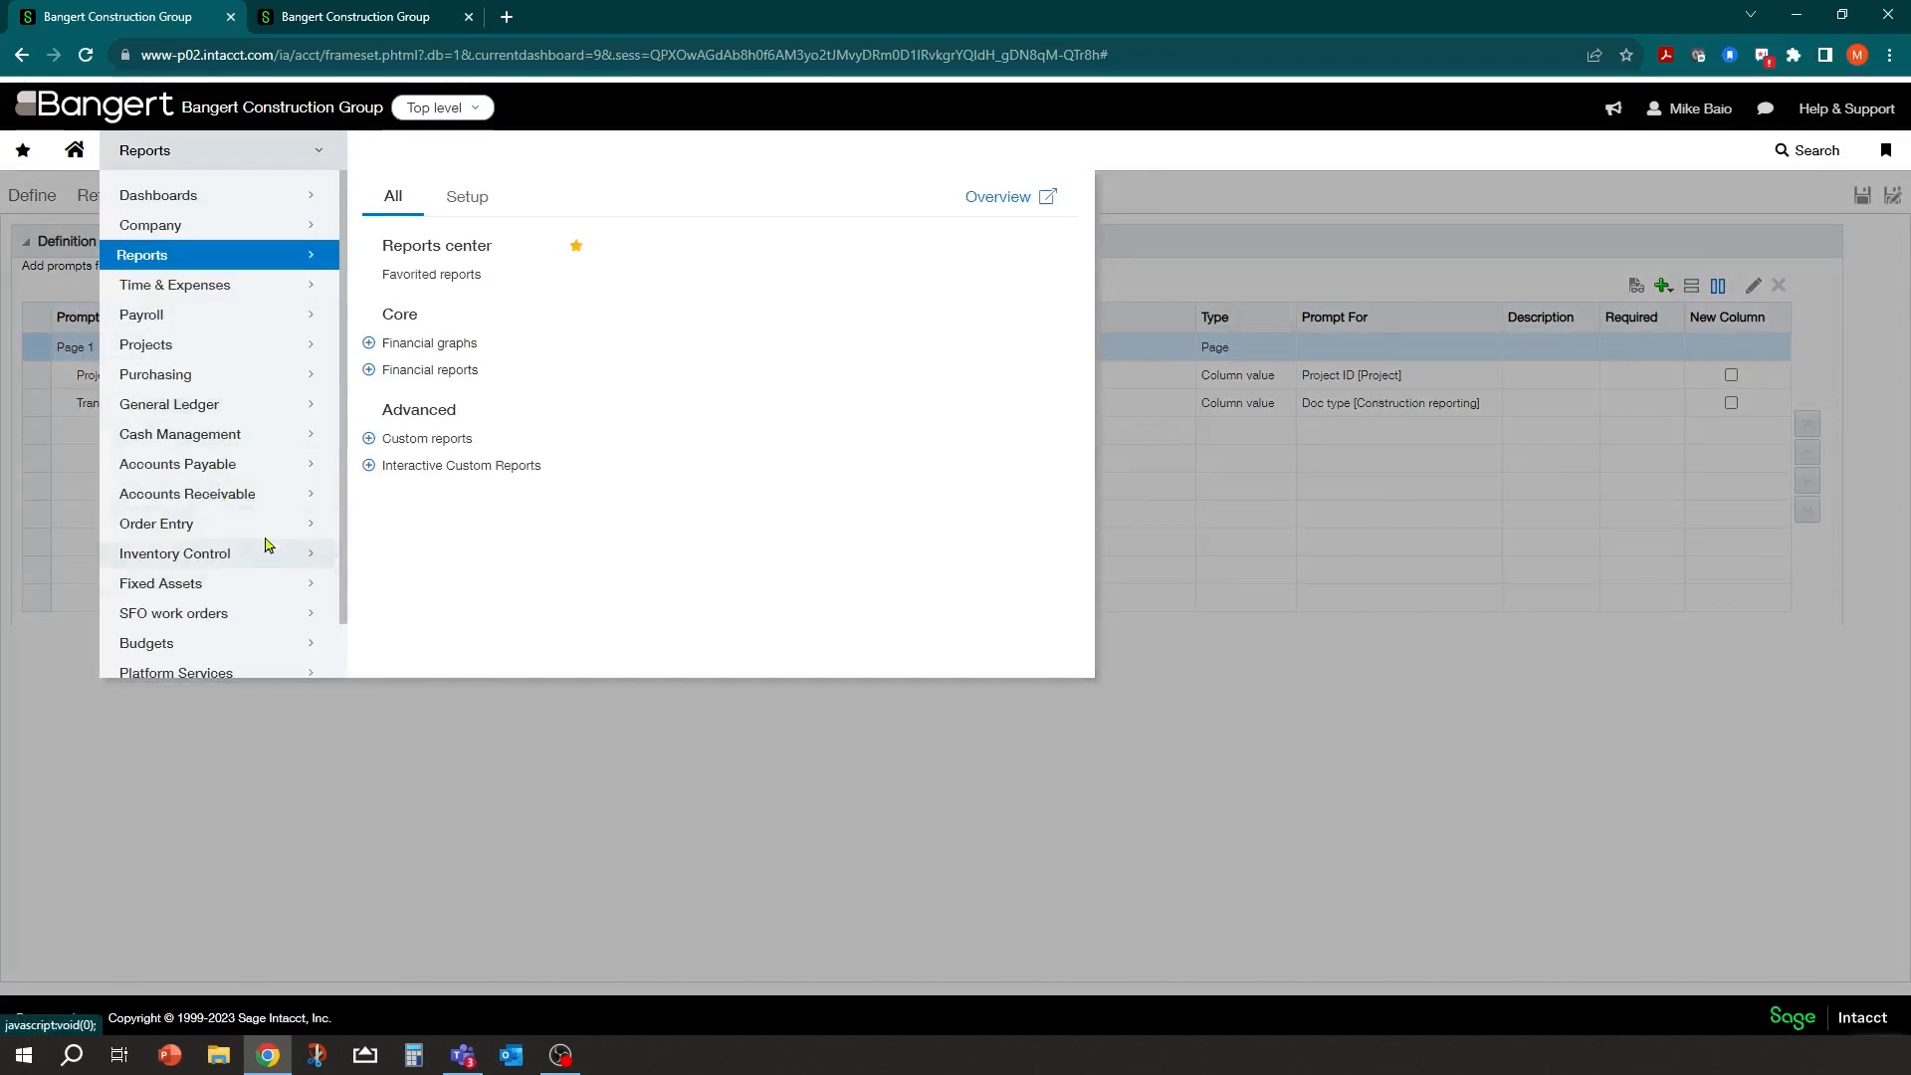
pyautogui.click(432, 468)
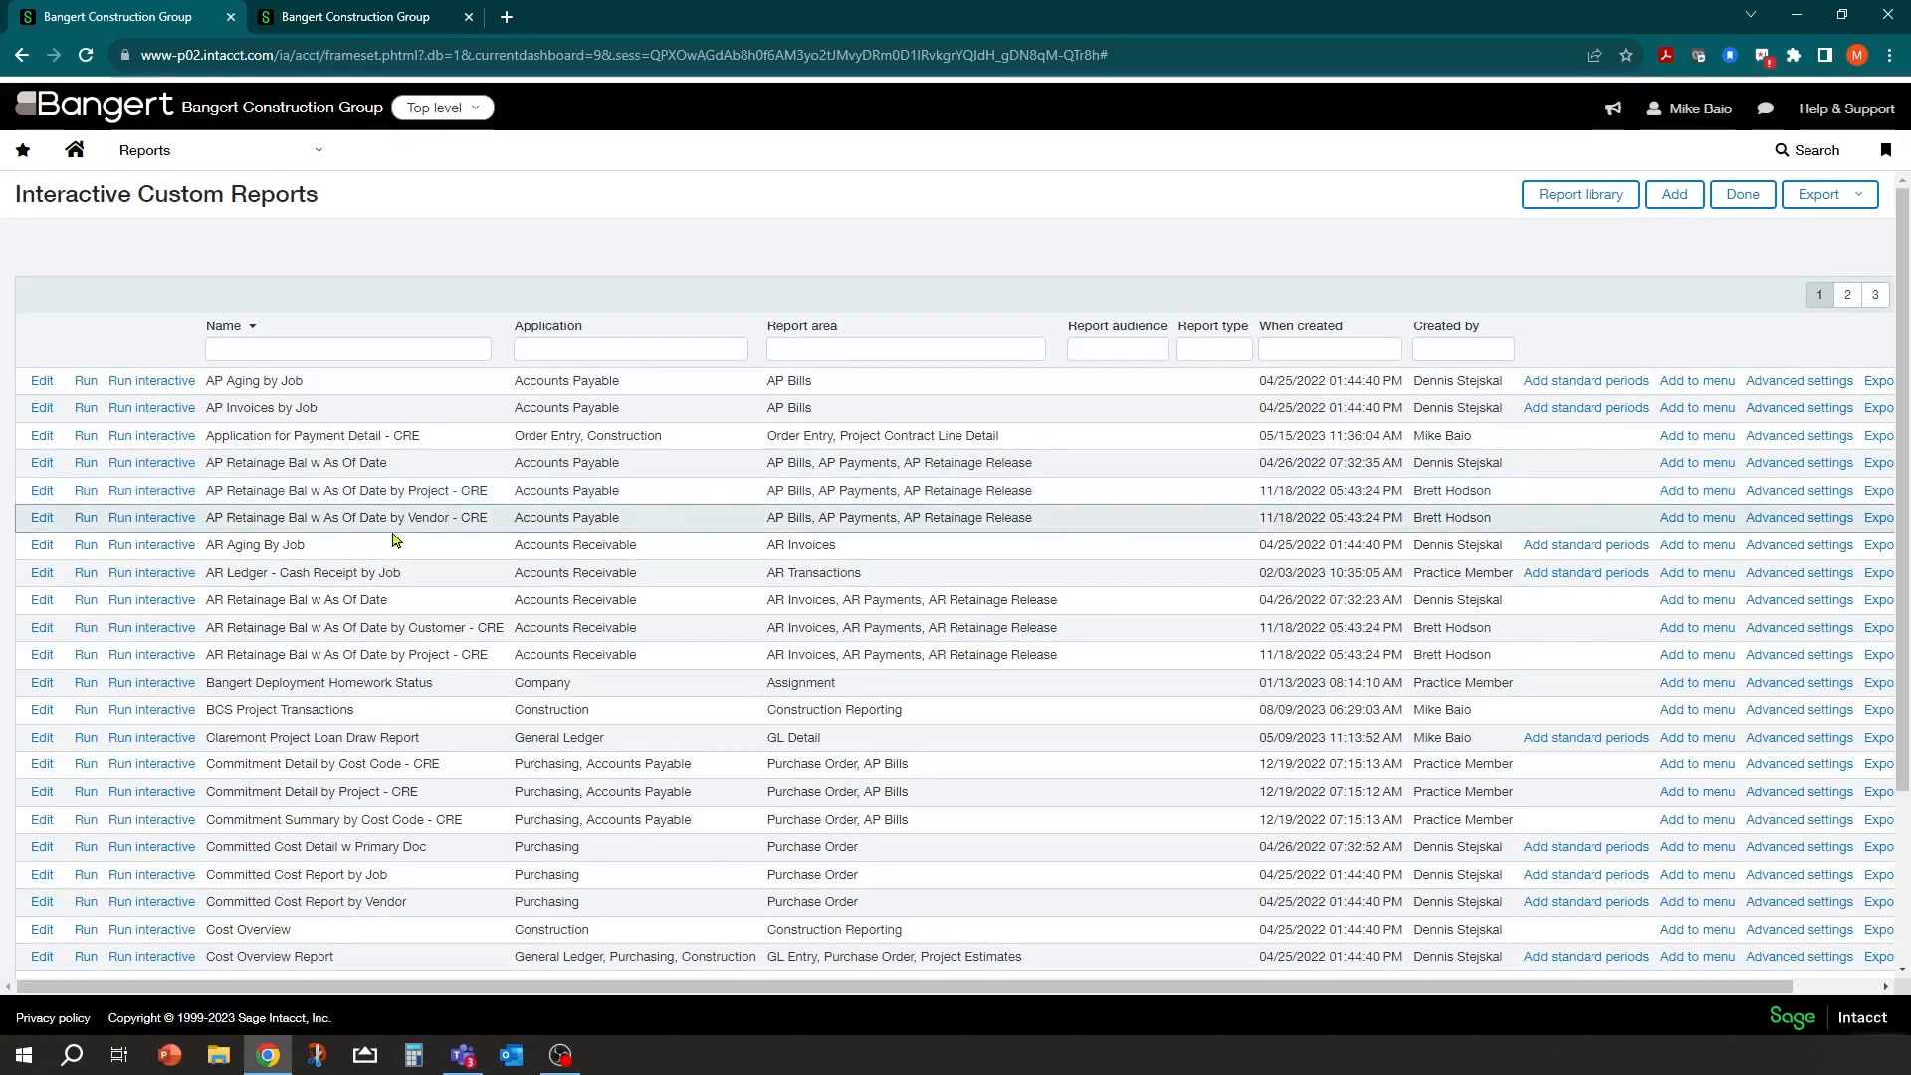
pyautogui.scroll(-3, 284, 557)
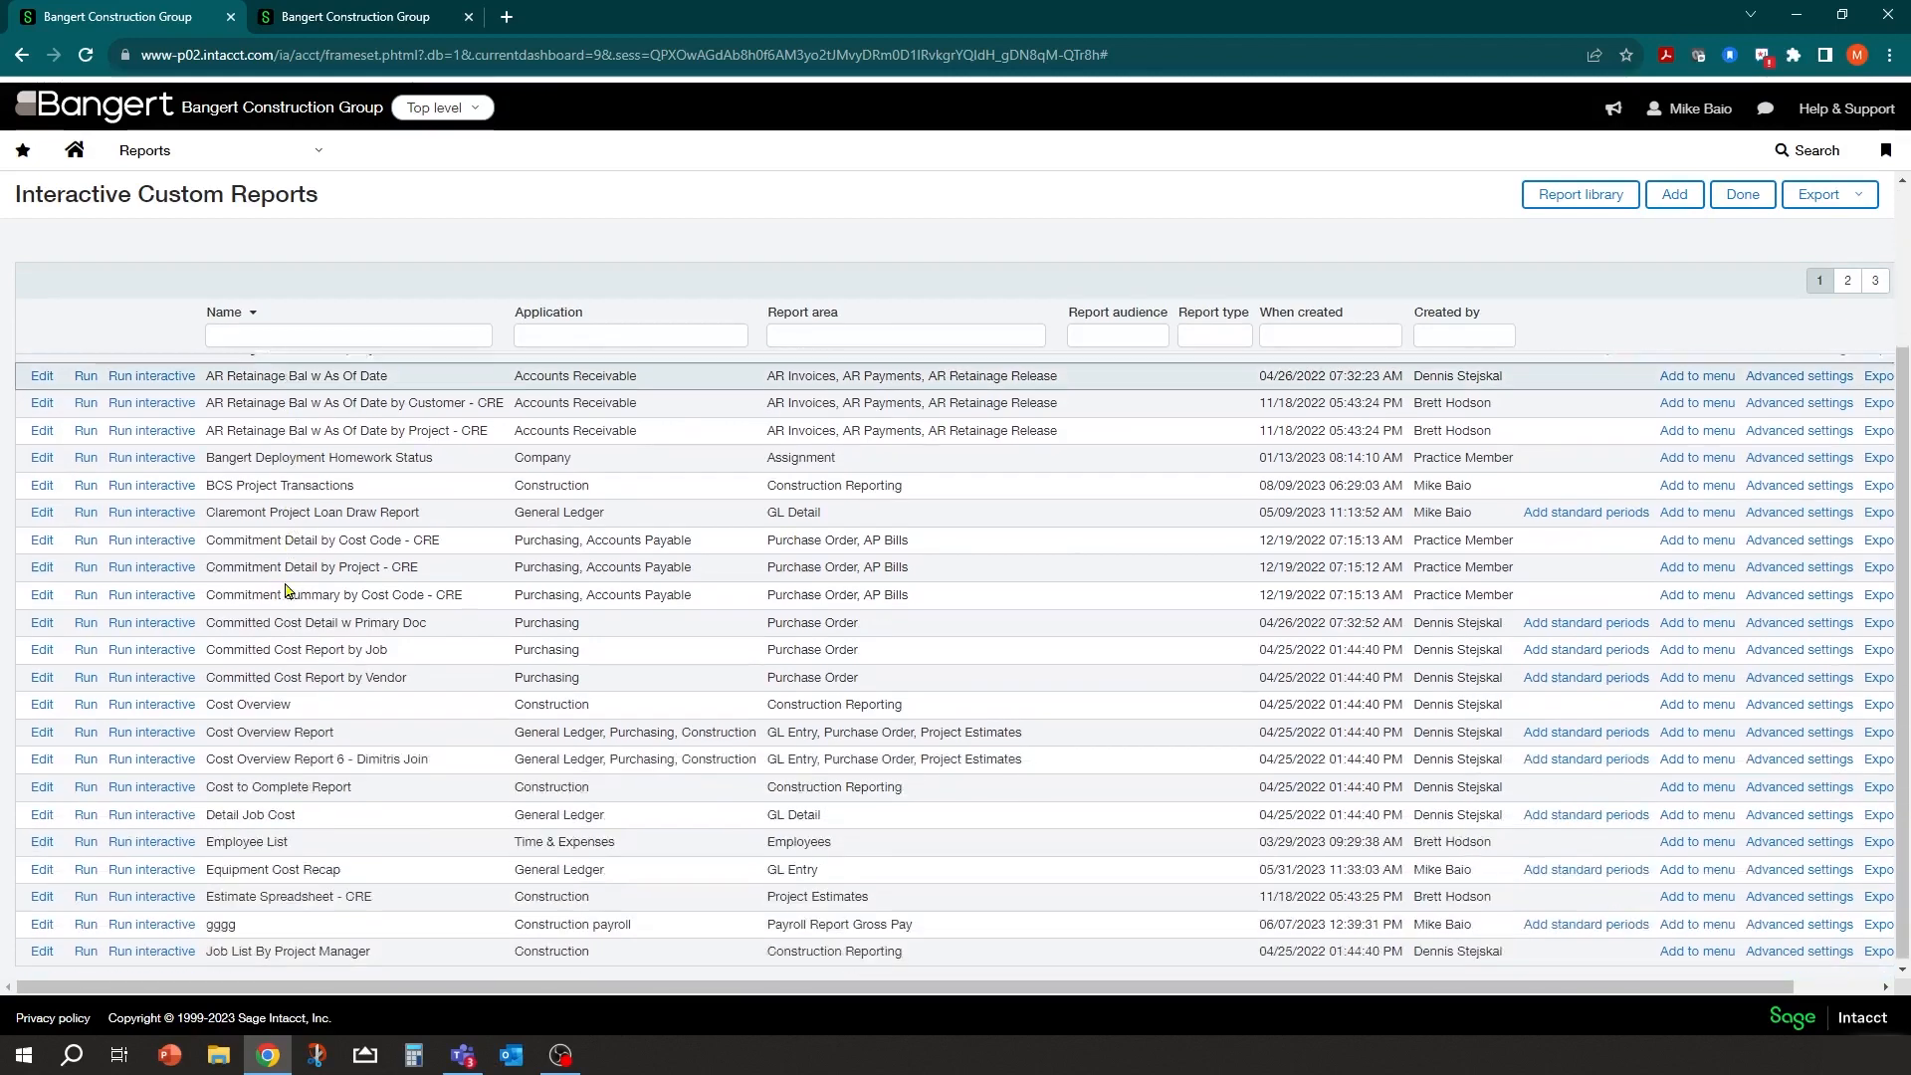
pyautogui.scroll(3, 279, 816)
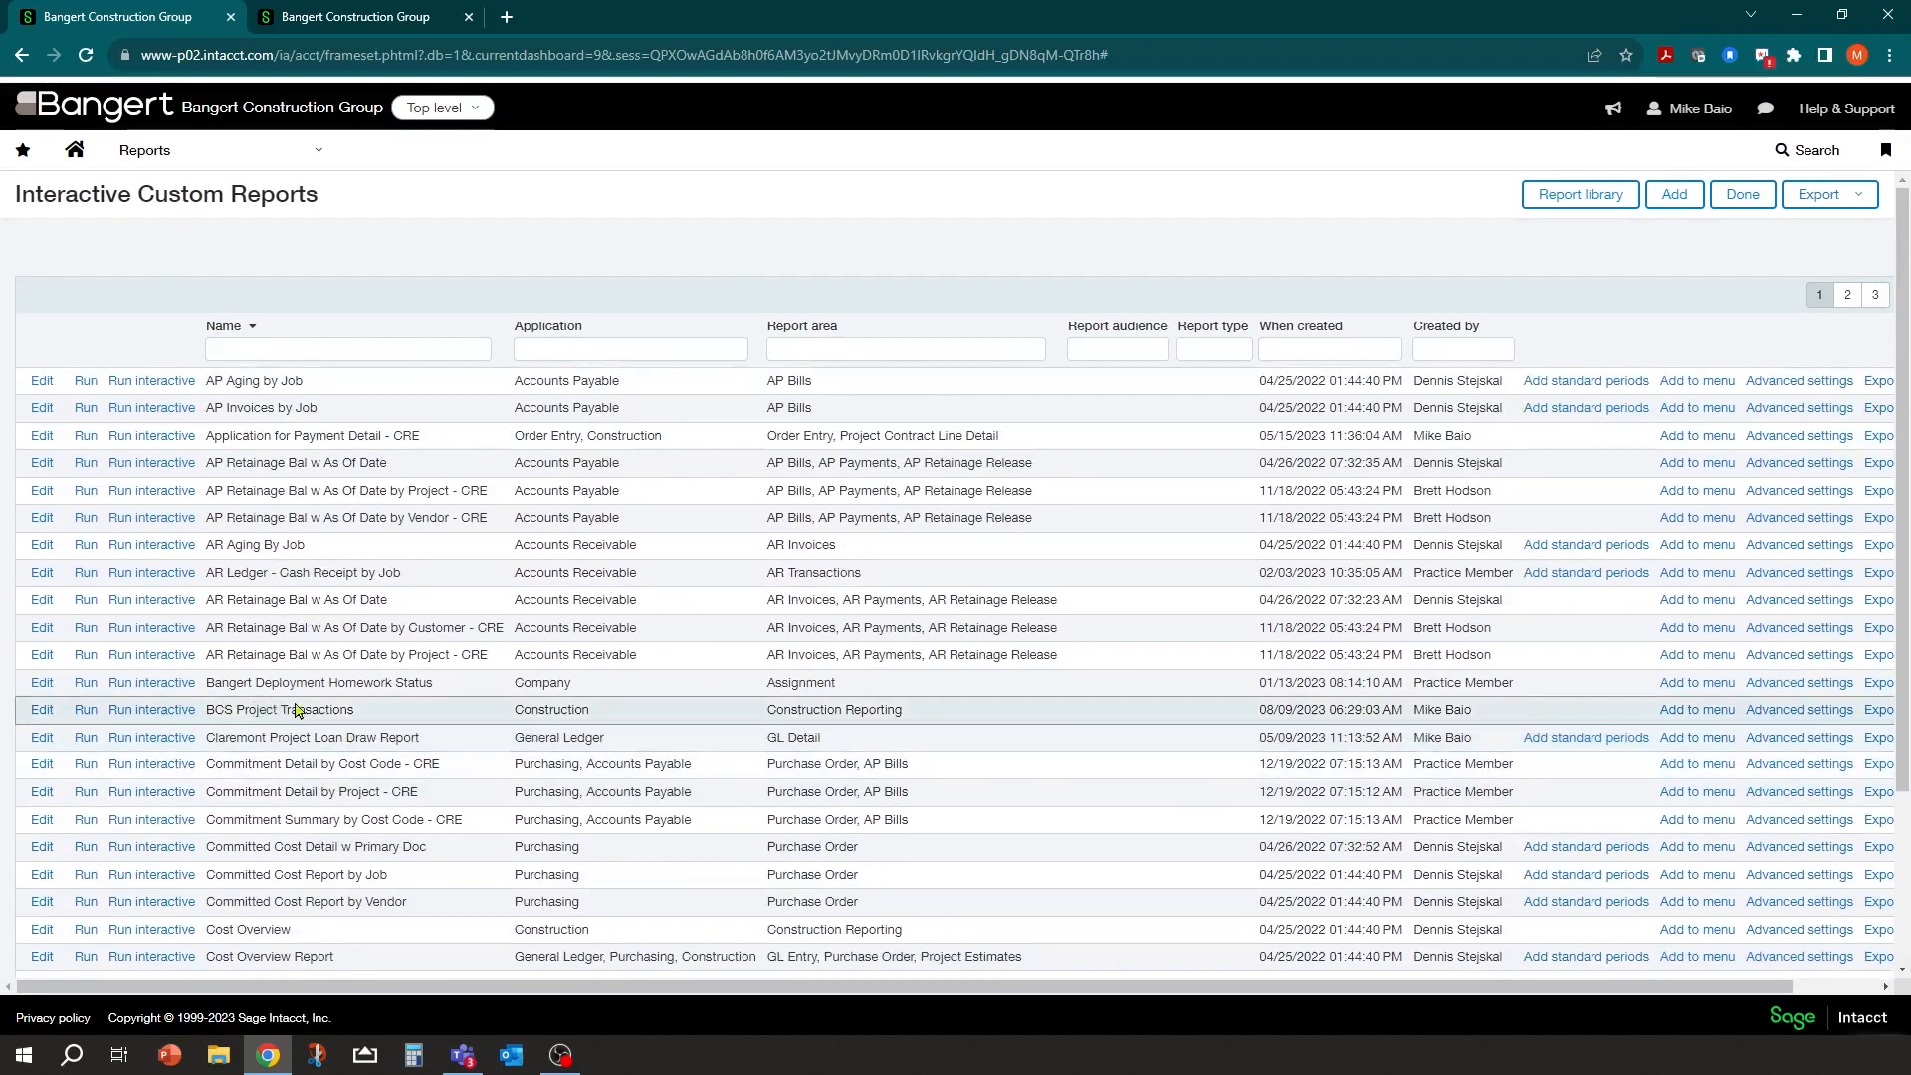
pyautogui.click(86, 710)
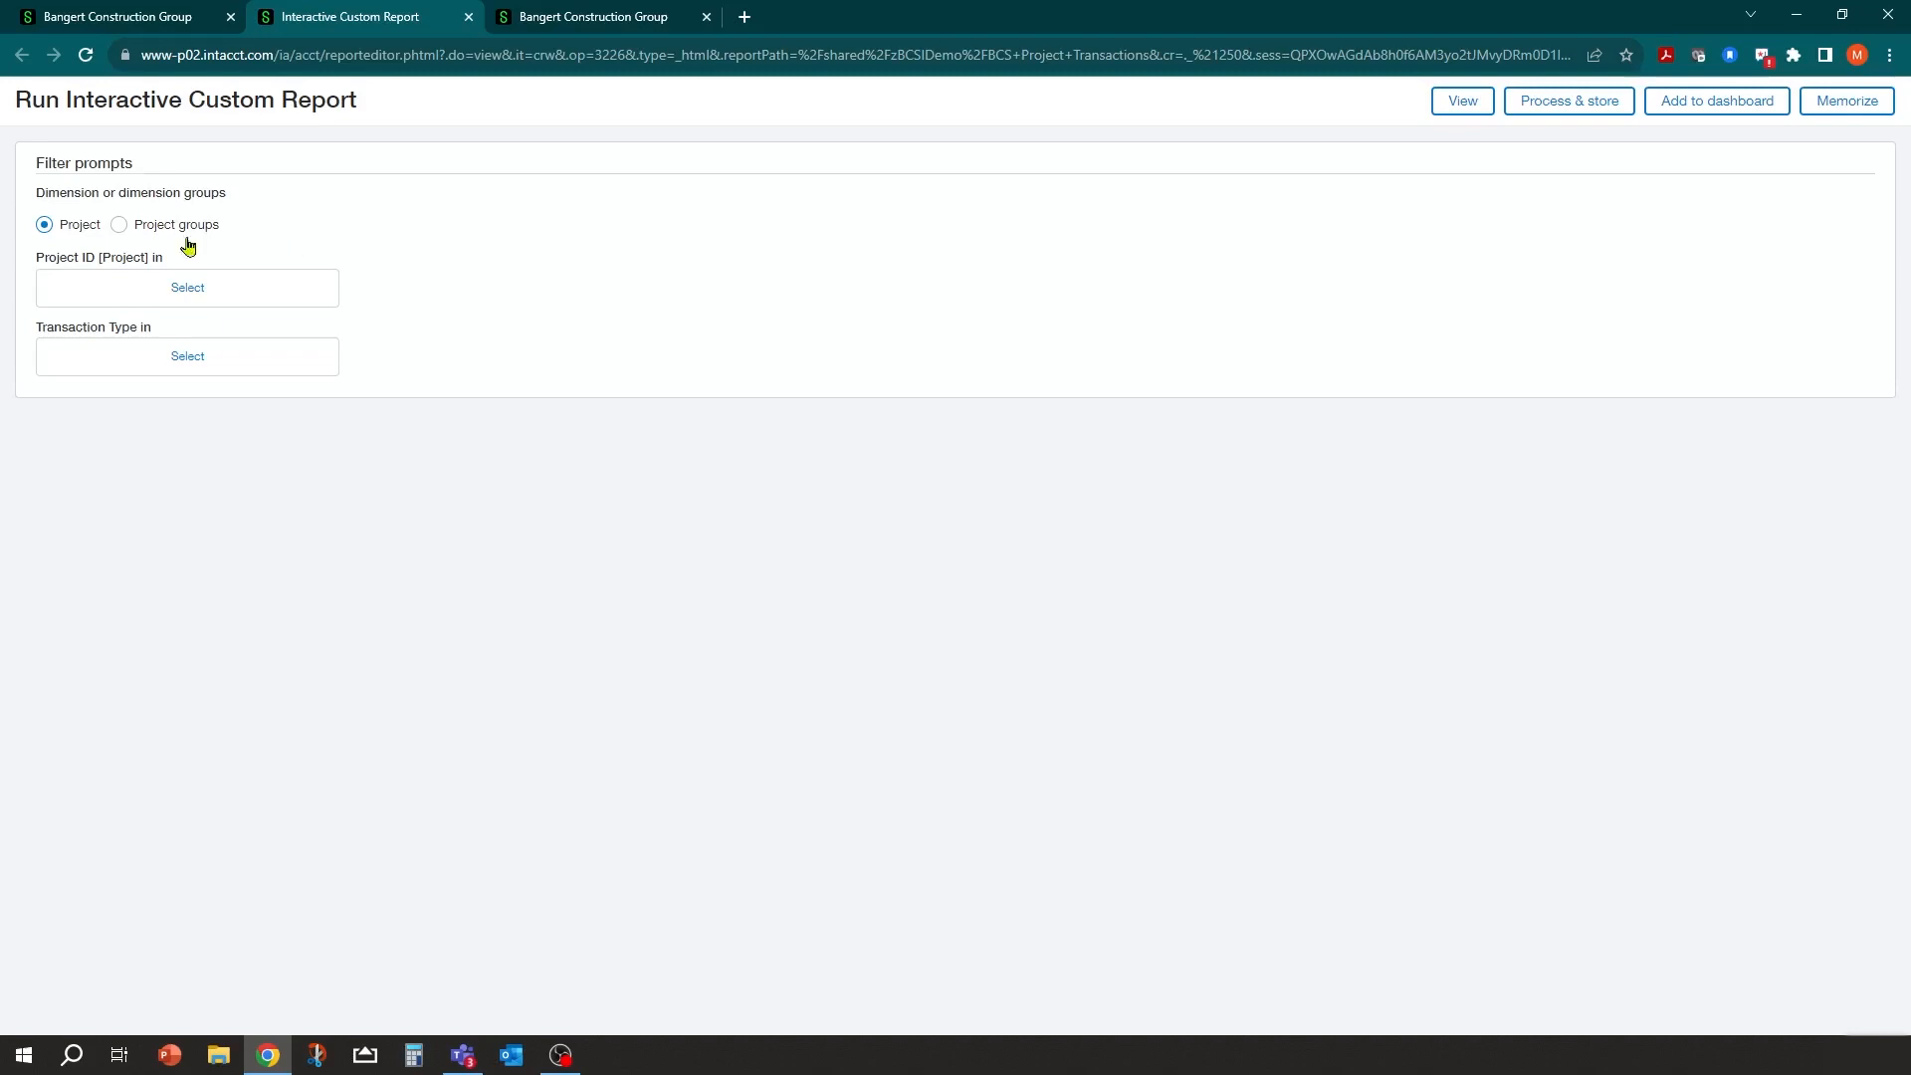
# Set the Project ID filter prompt to 22-022--Amazon Warehouse San Antonio.
pyautogui.click(196, 291)
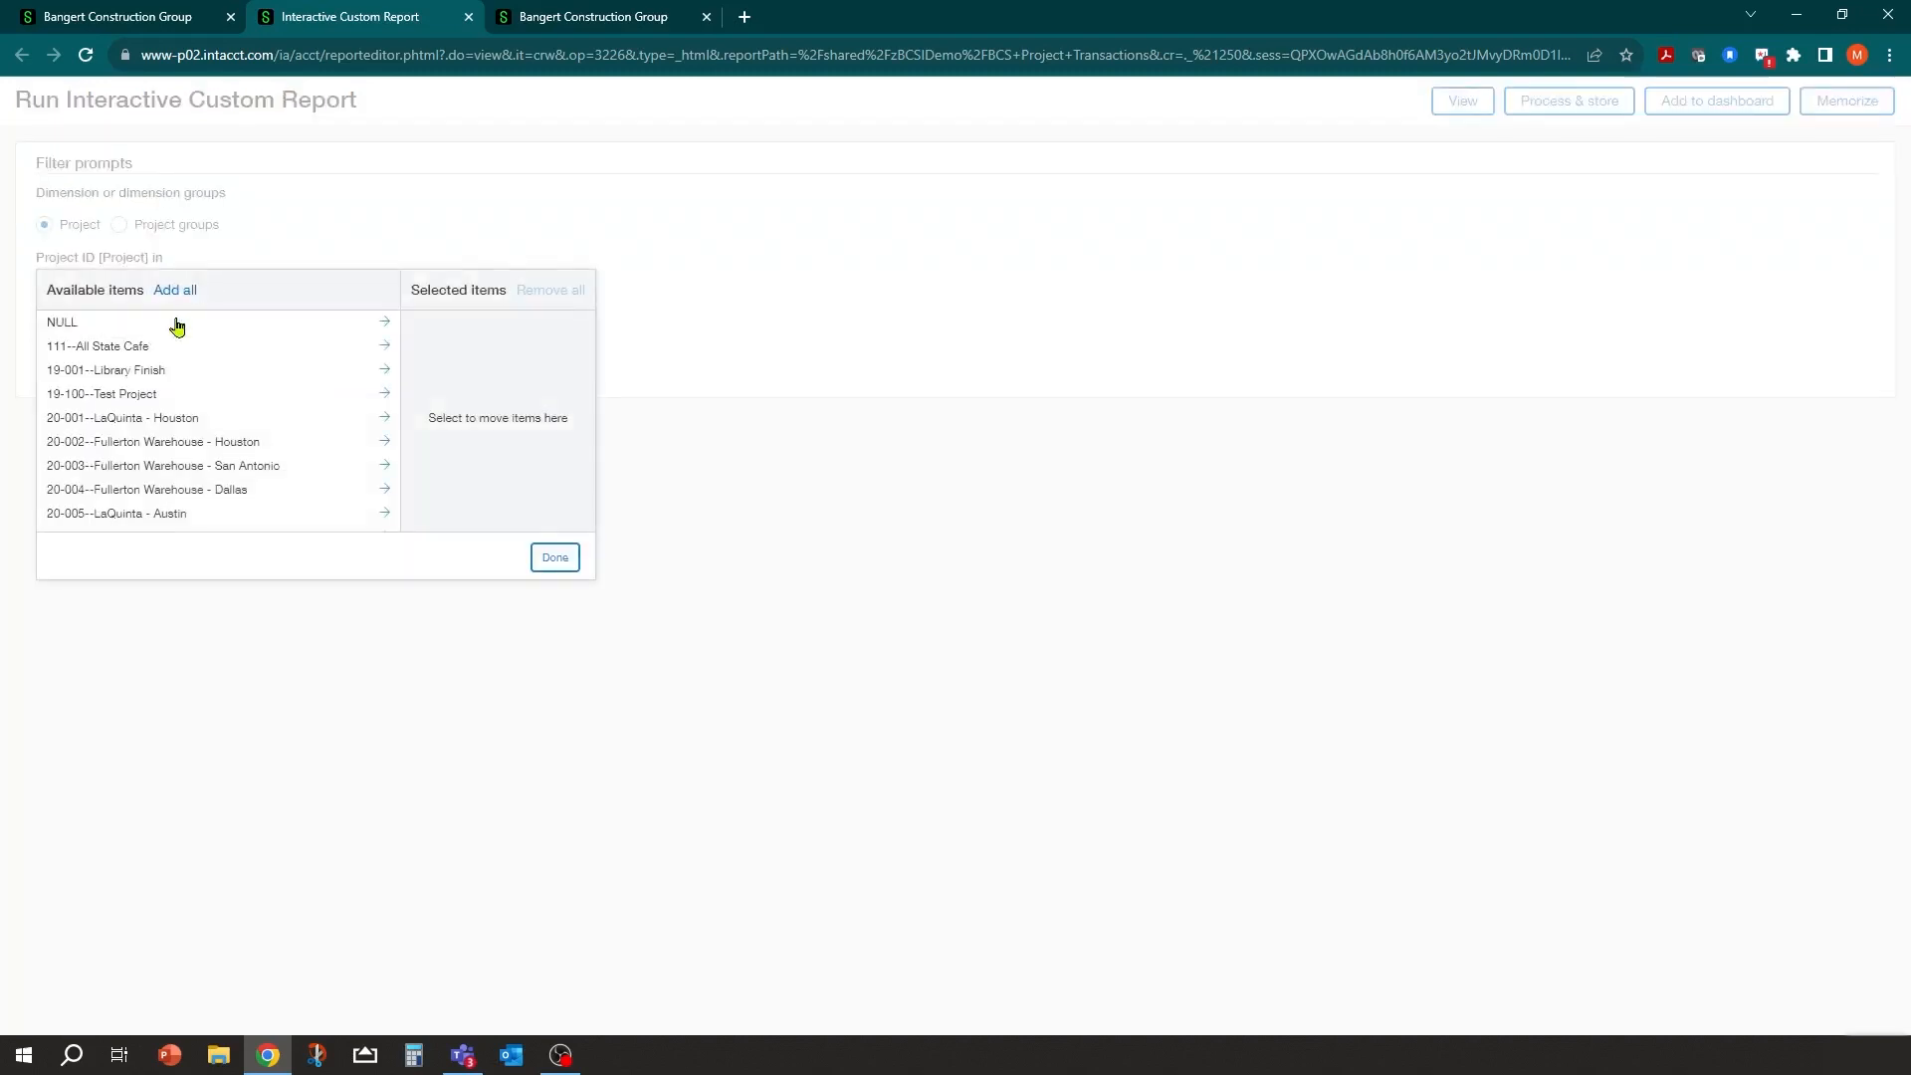
pyautogui.scroll(-2, 160, 483)
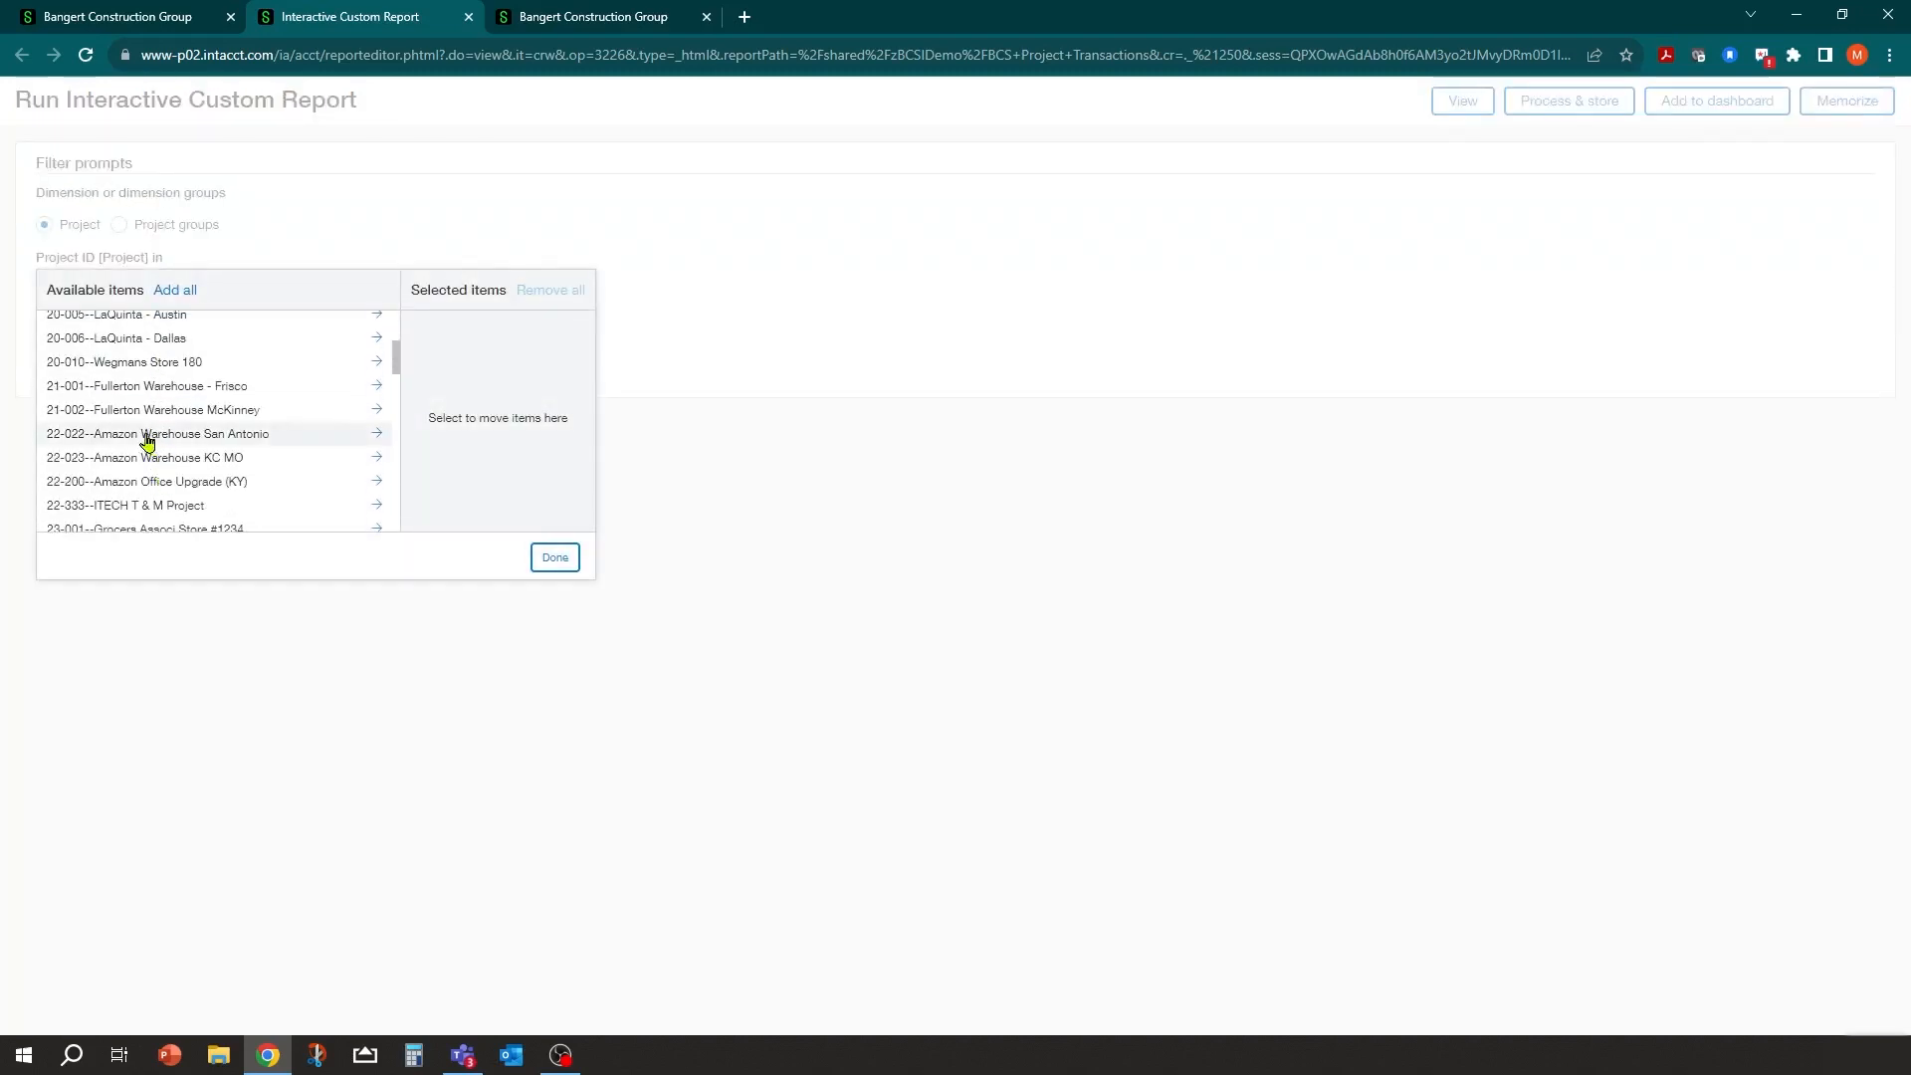
pyautogui.click(146, 435)
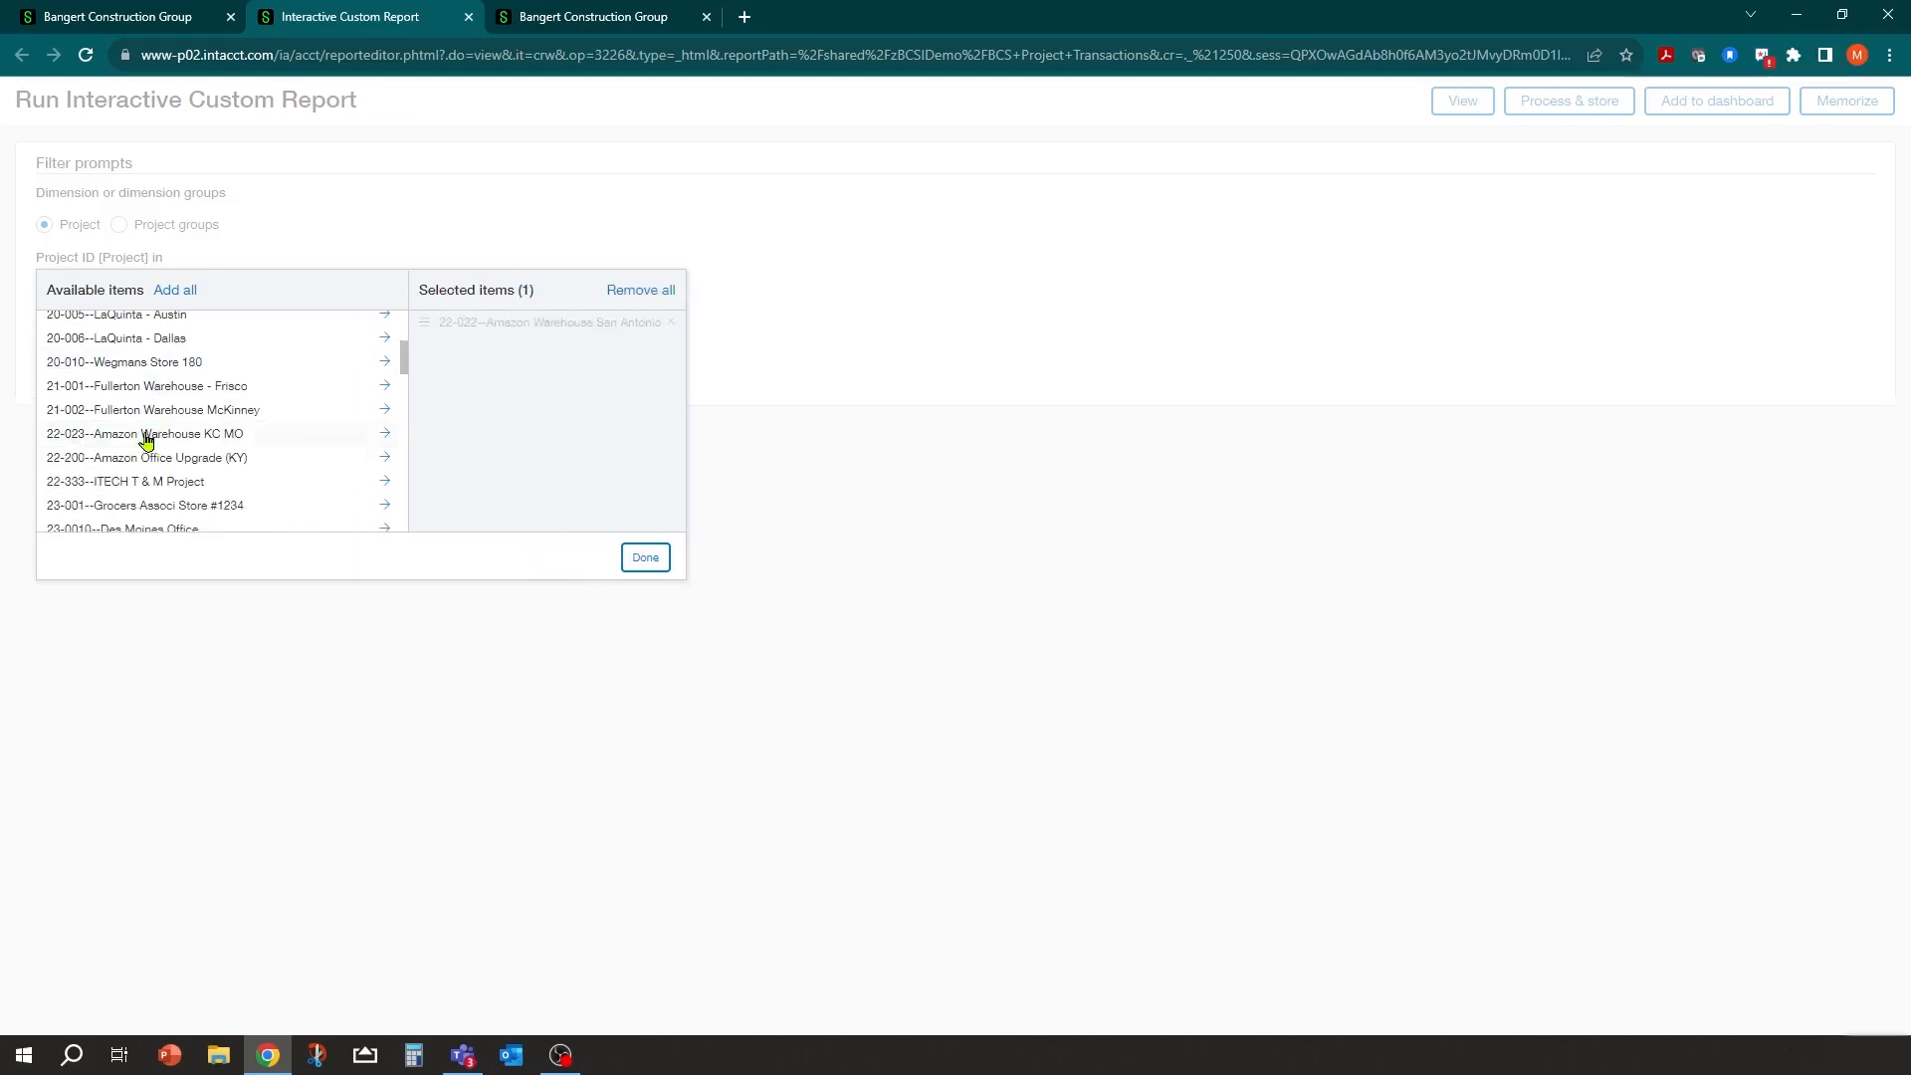
pyautogui.click(642, 557)
# Try to view the report with the Transaction Type filter set to Original Estimate, and close the report.
pyautogui.click(187, 366)
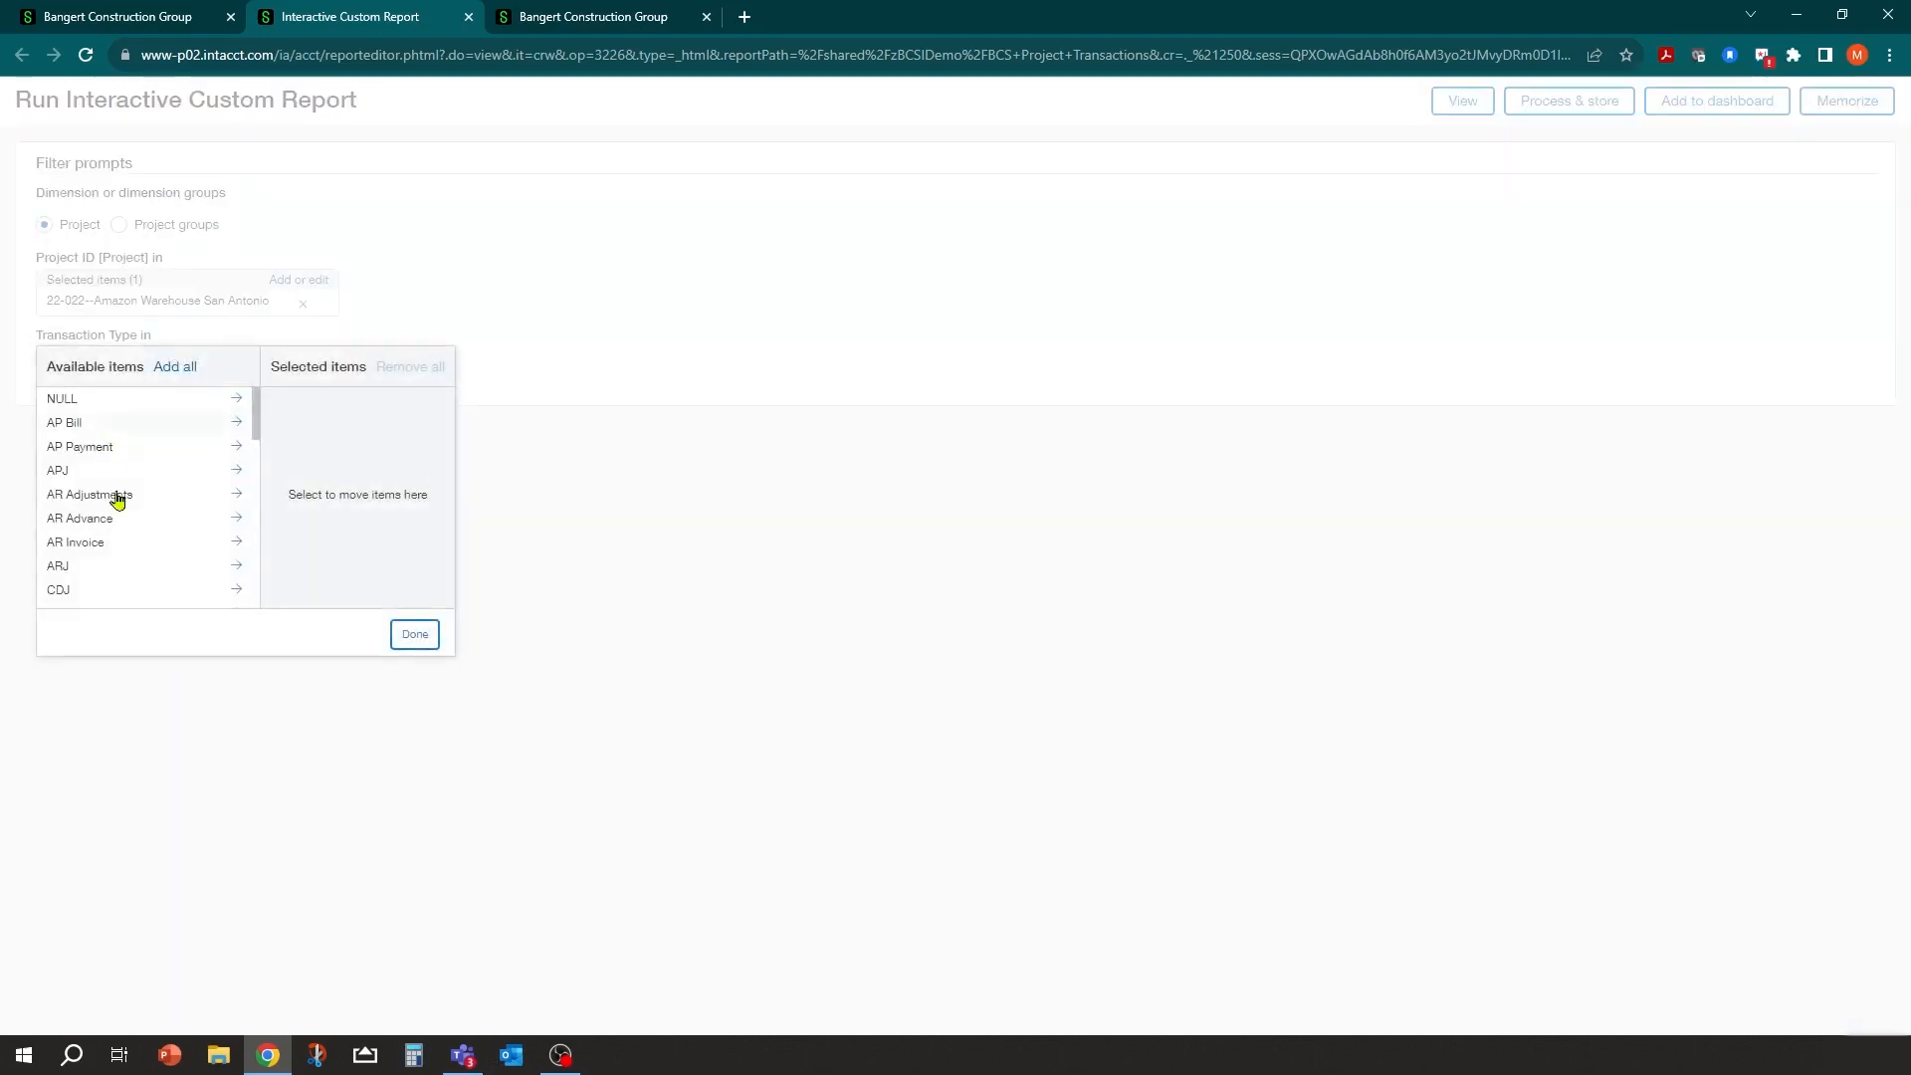
pyautogui.scroll(-3, 117, 493)
pyautogui.scroll(-2, 120, 518)
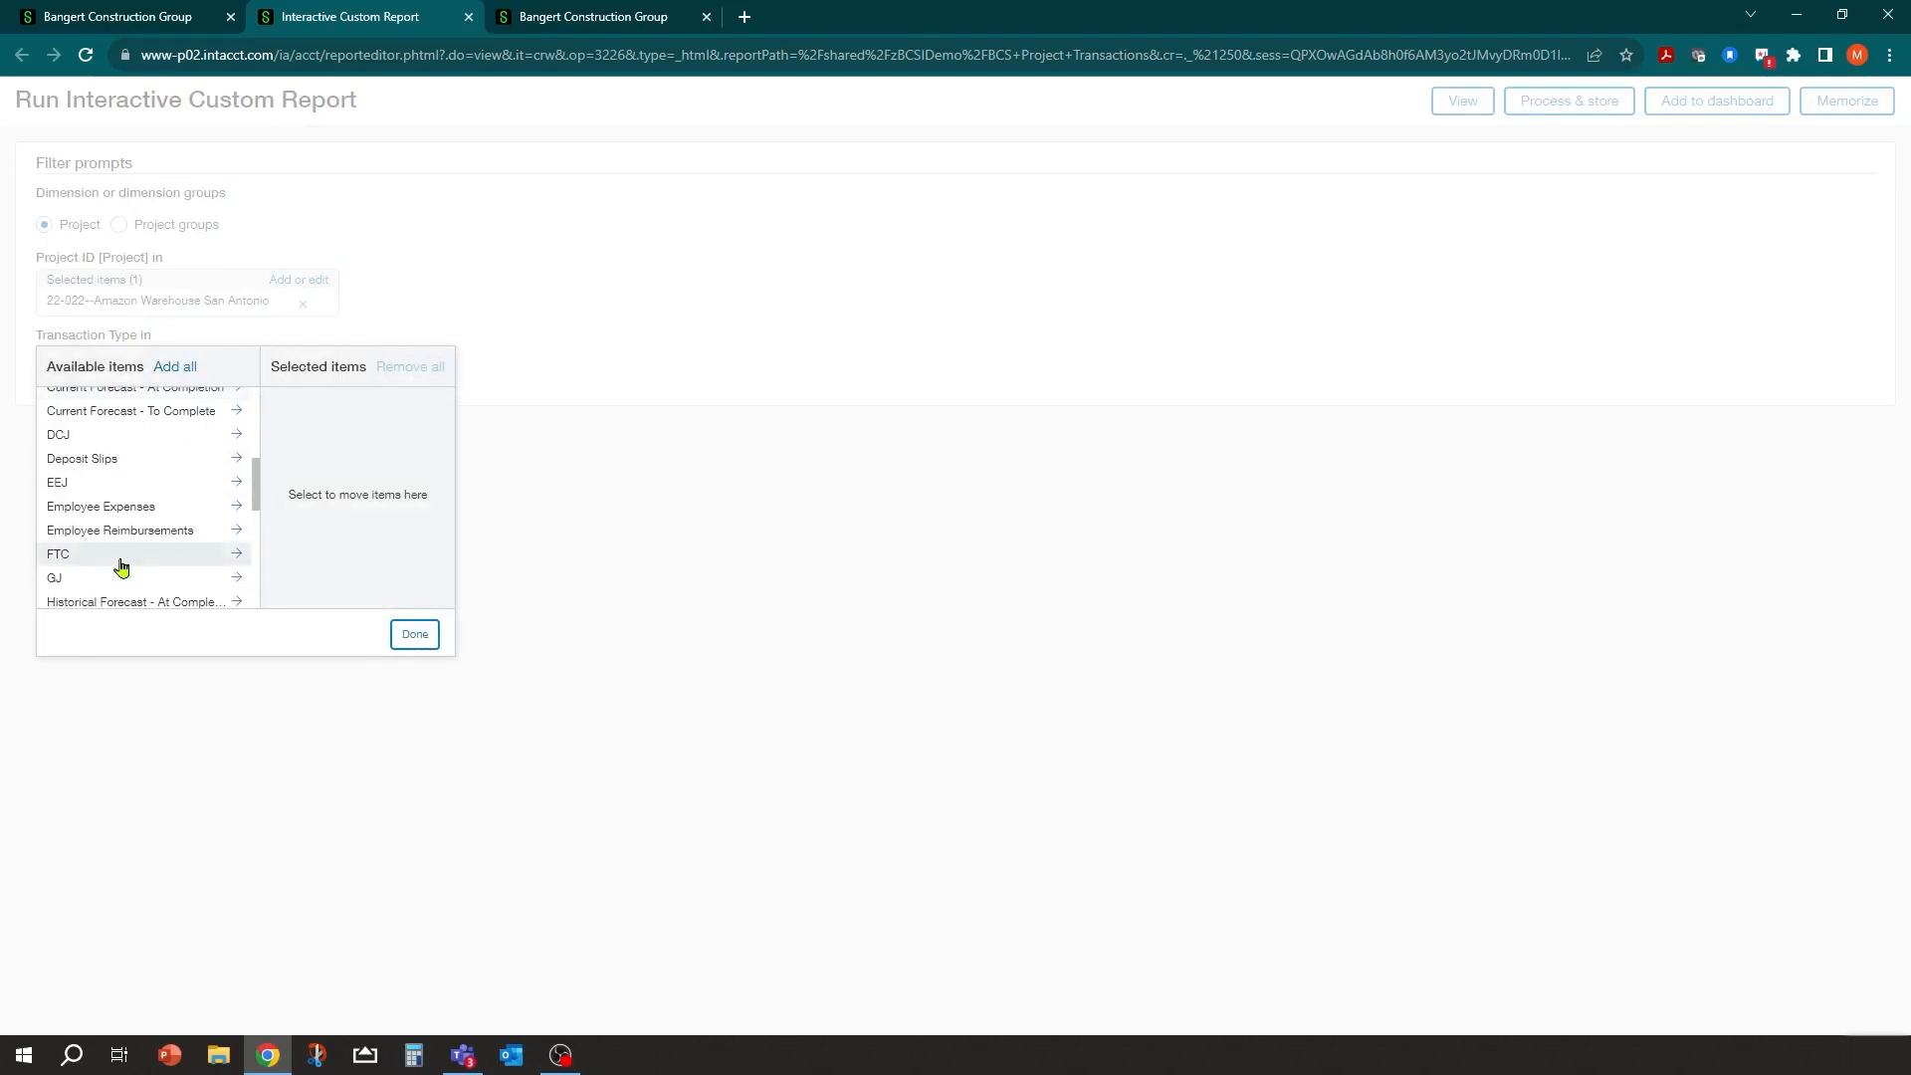
pyautogui.scroll(-2, 123, 562)
pyautogui.click(112, 577)
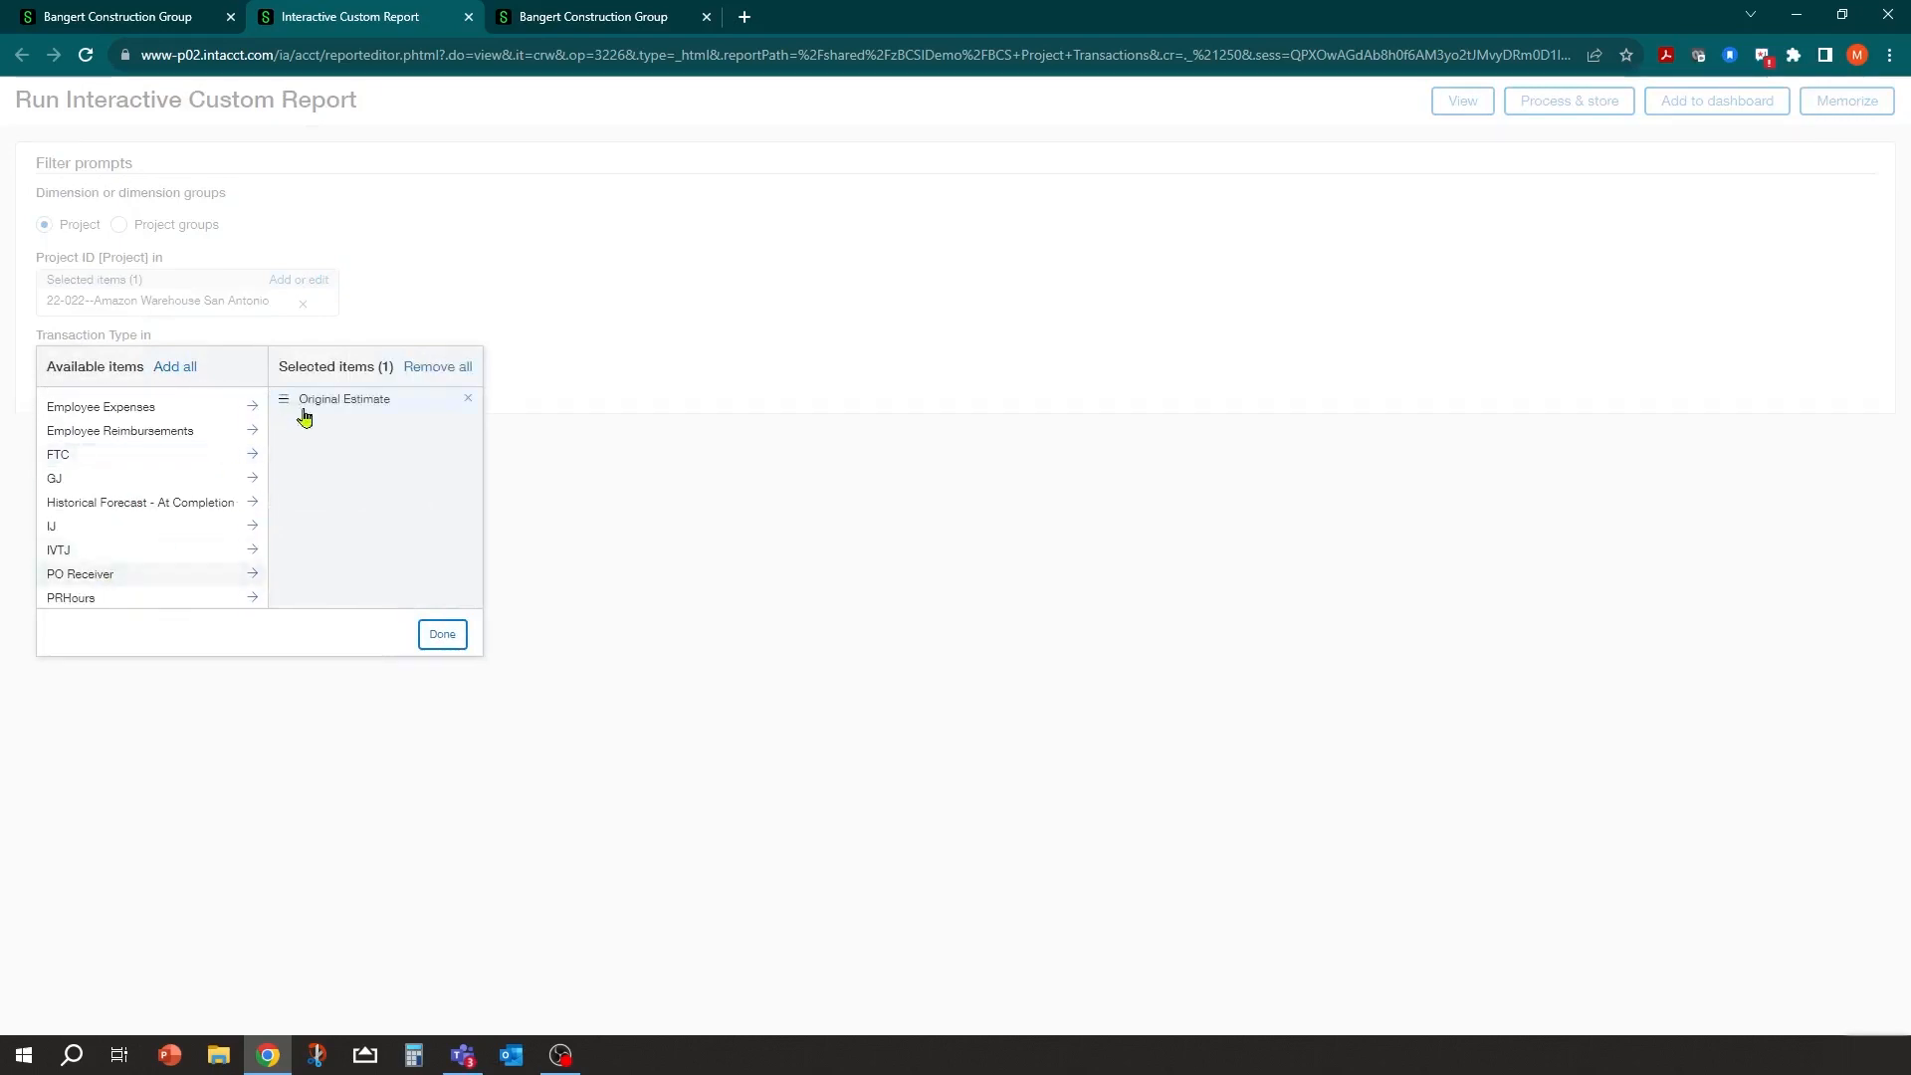
pyautogui.click(427, 634)
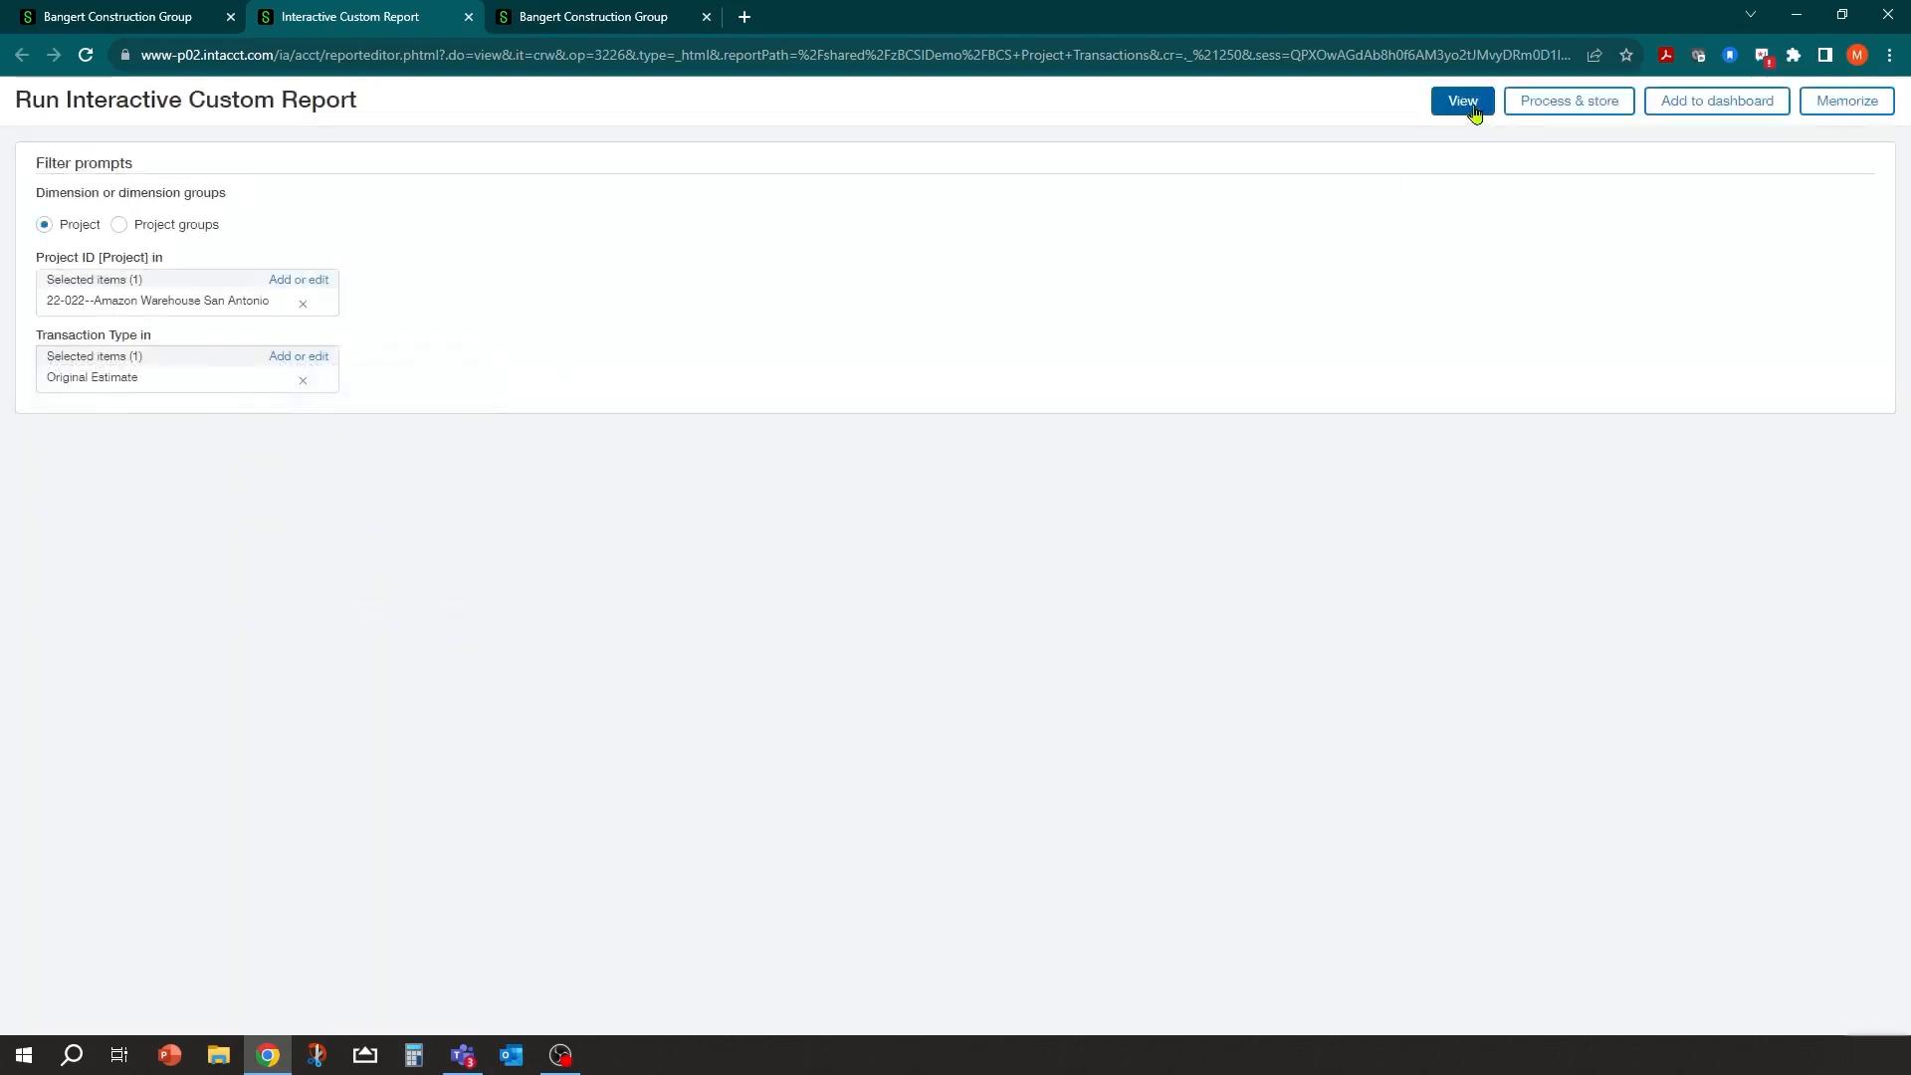
pyautogui.click(1474, 111)
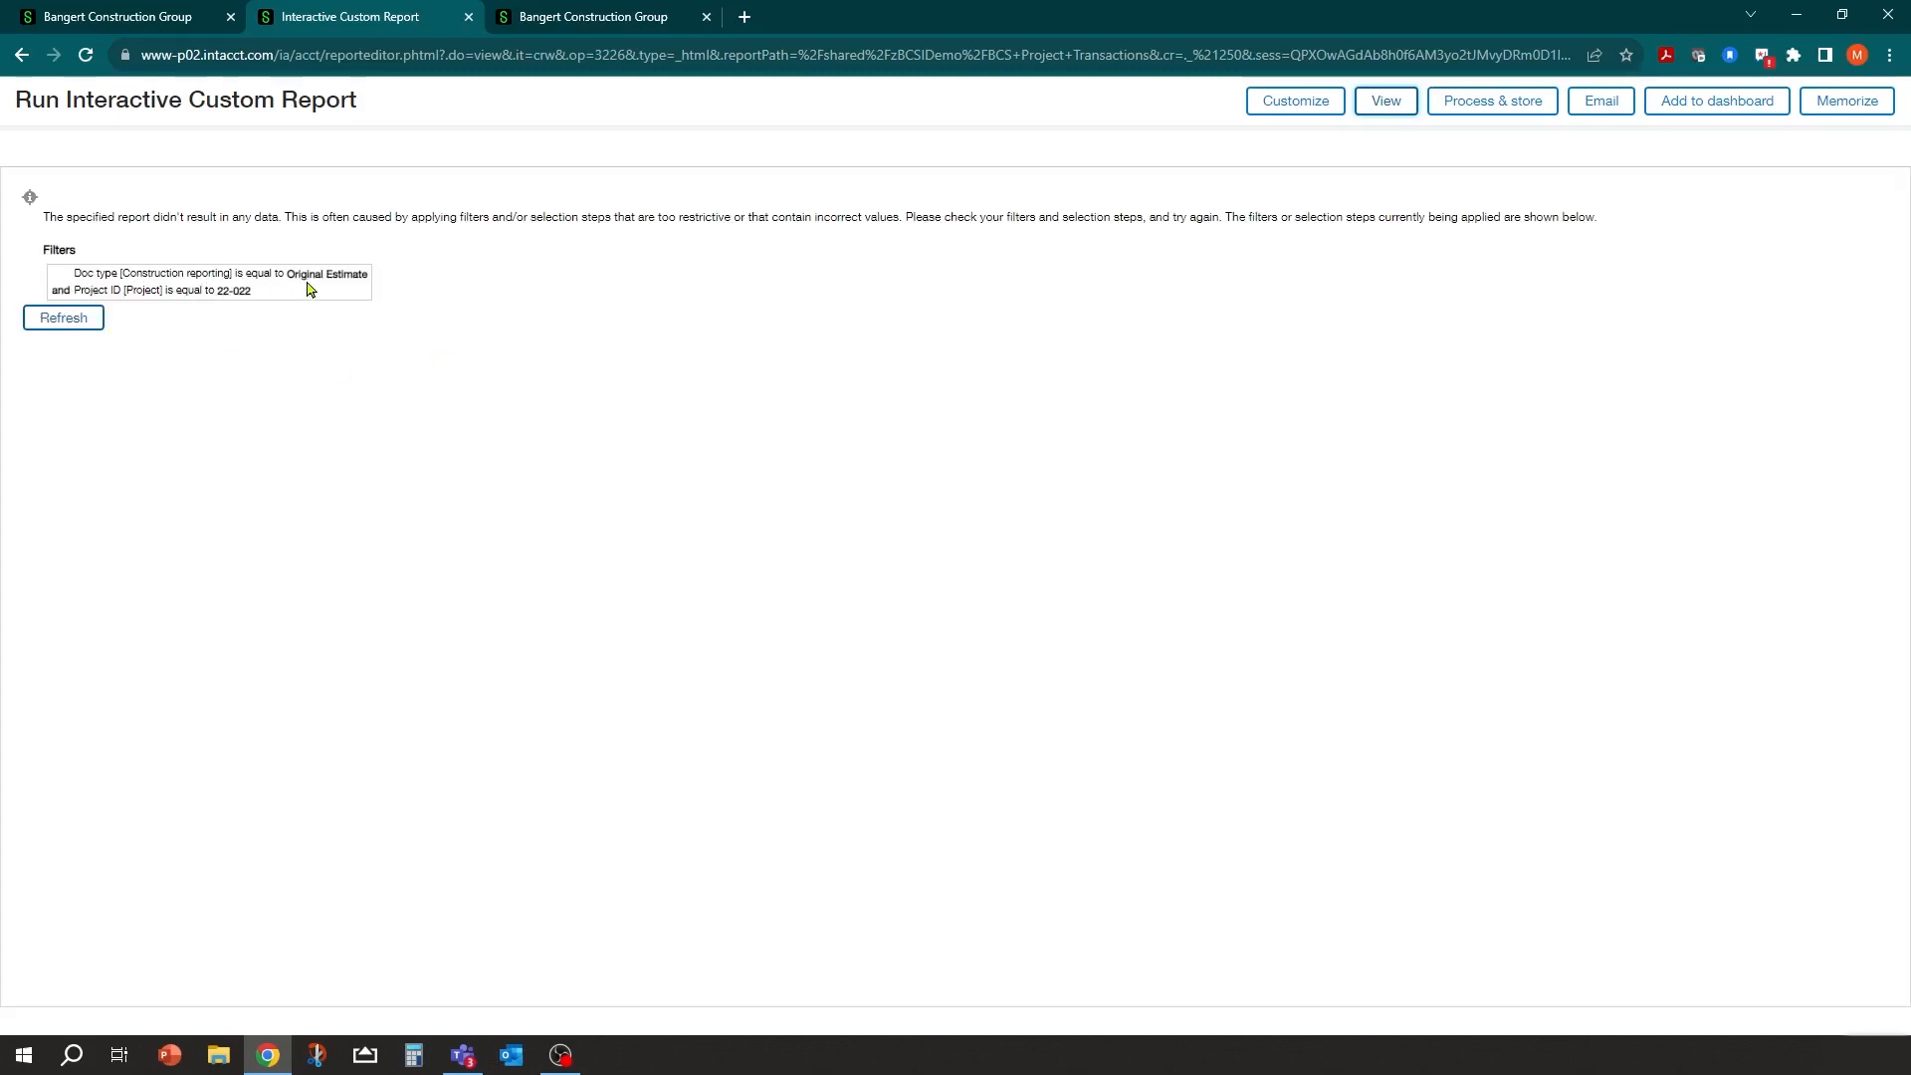
pyautogui.click(470, 19)
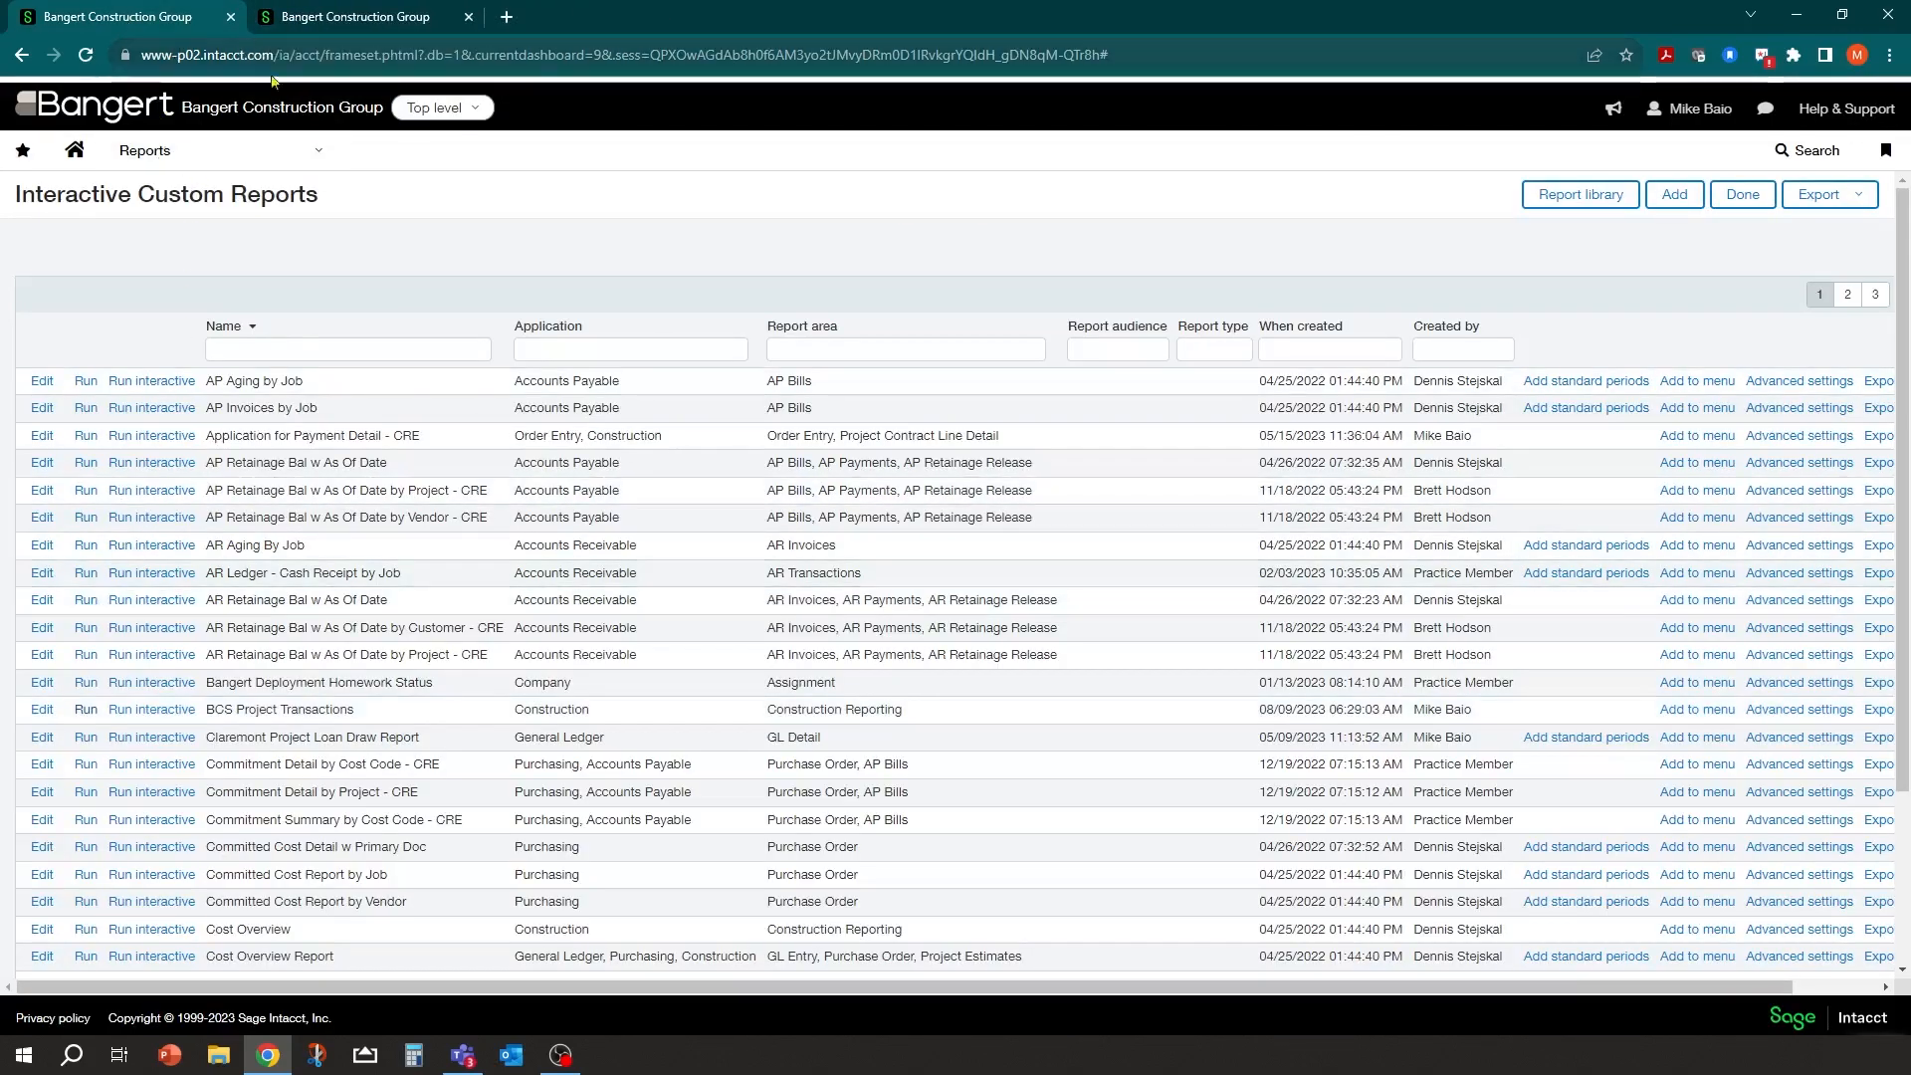
# Run the BCS Project Transactions report again and set its Project ID filter to 20-003--Fullerton Warehouse - San Antonio.
pyautogui.scroll(-3, 44, 647)
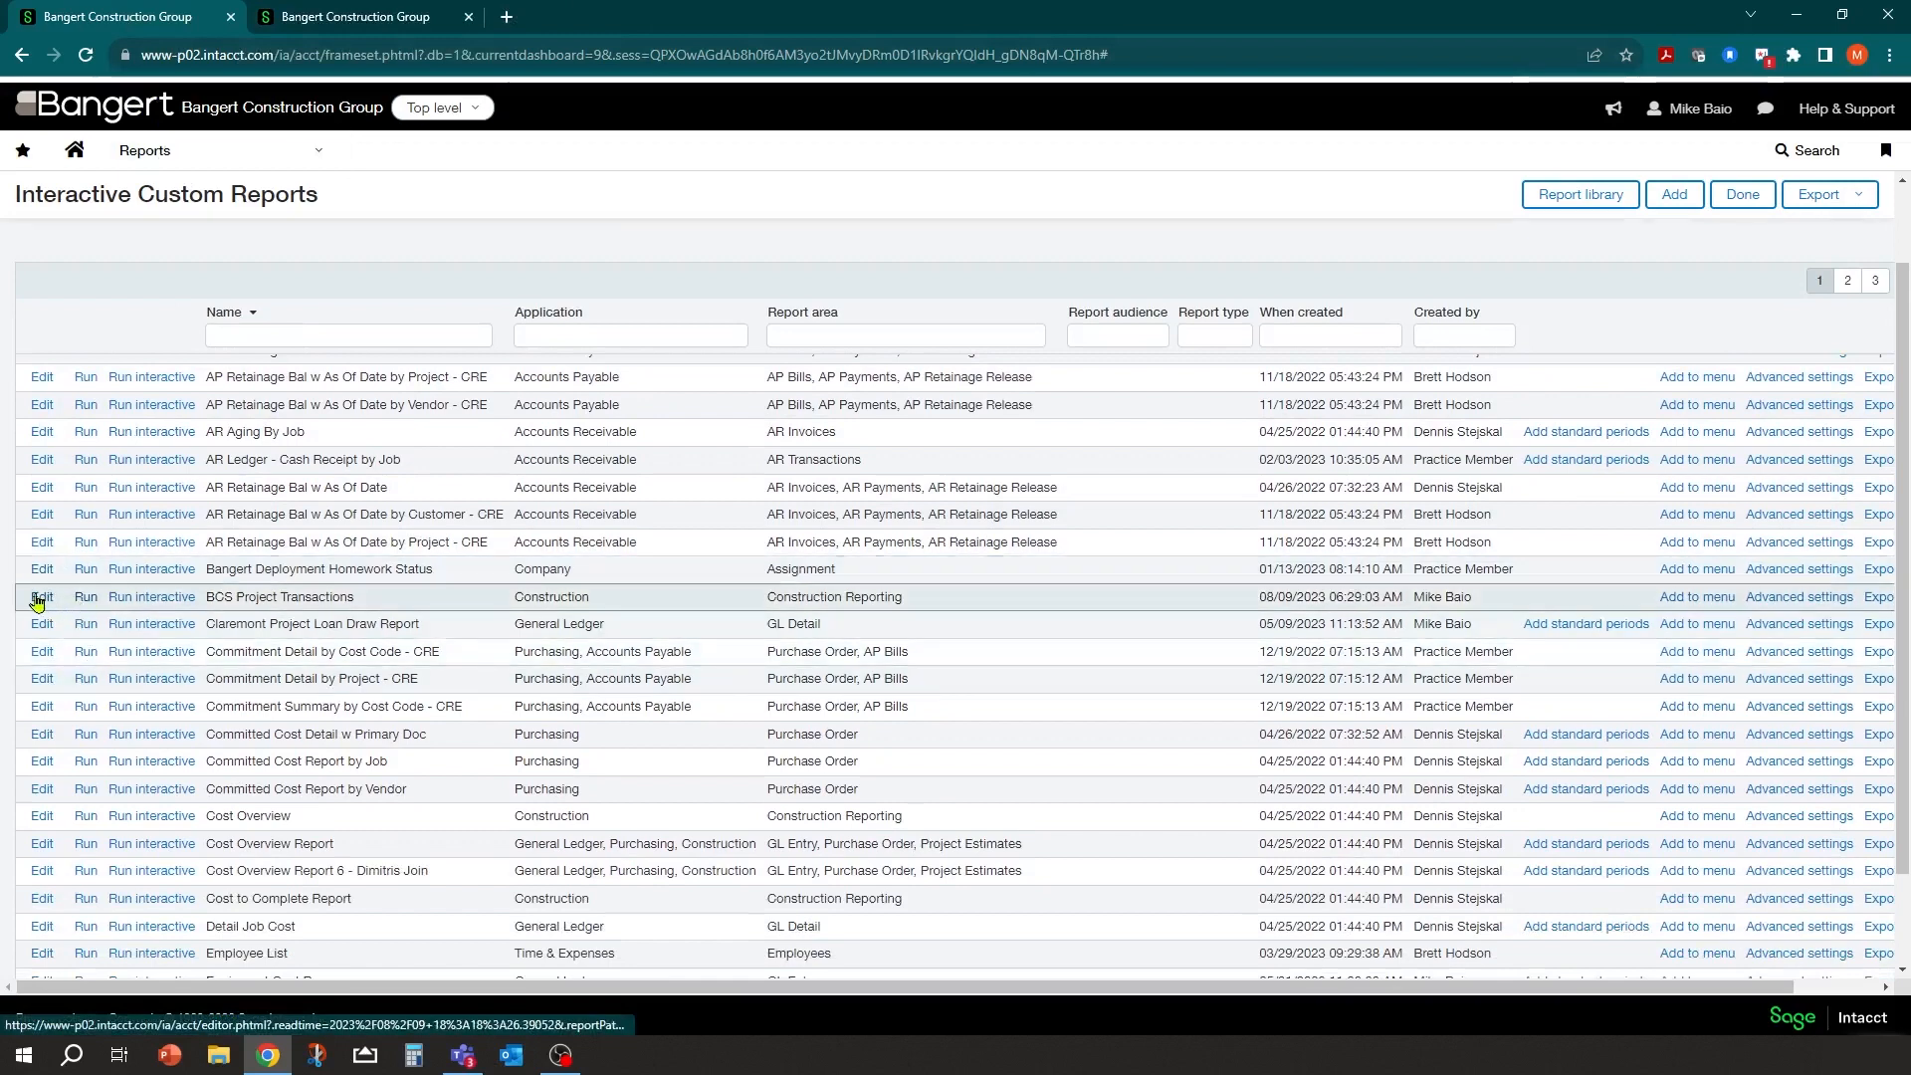
pyautogui.click(85, 597)
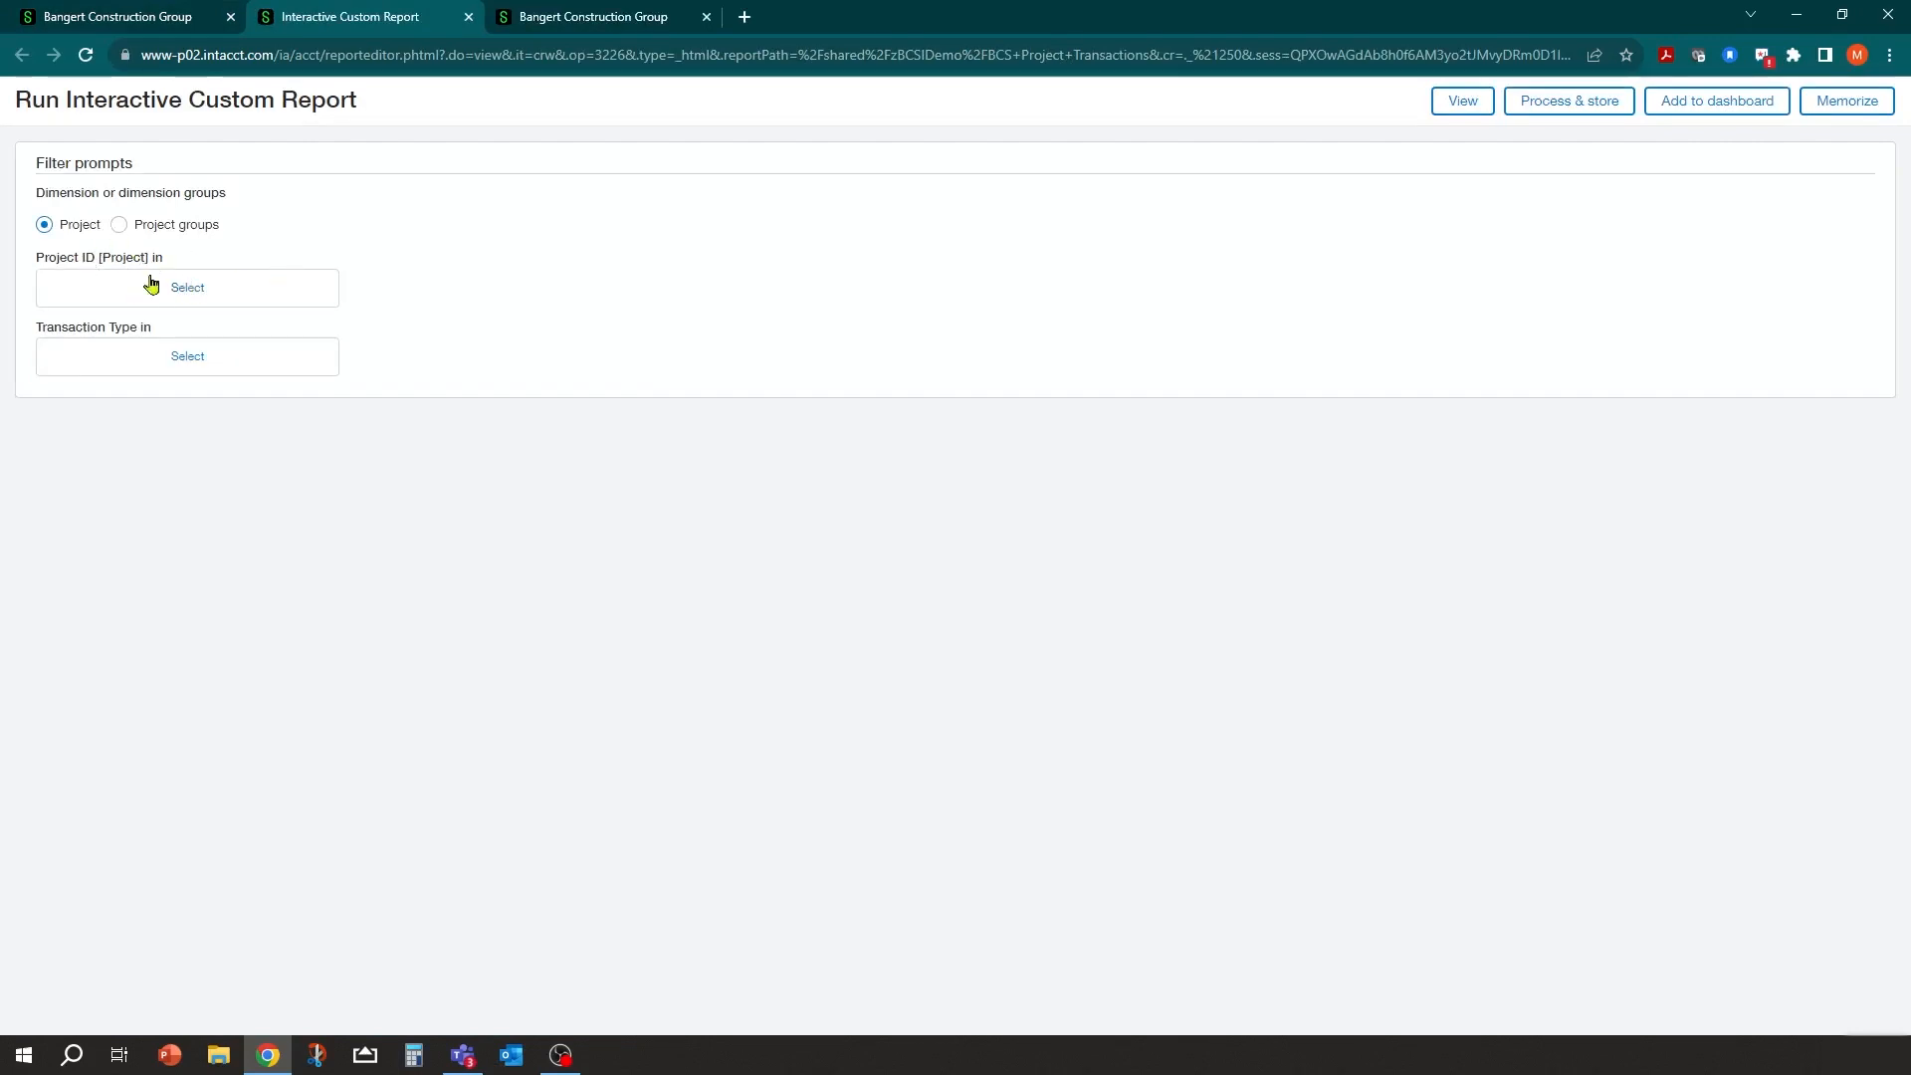
pyautogui.click(184, 290)
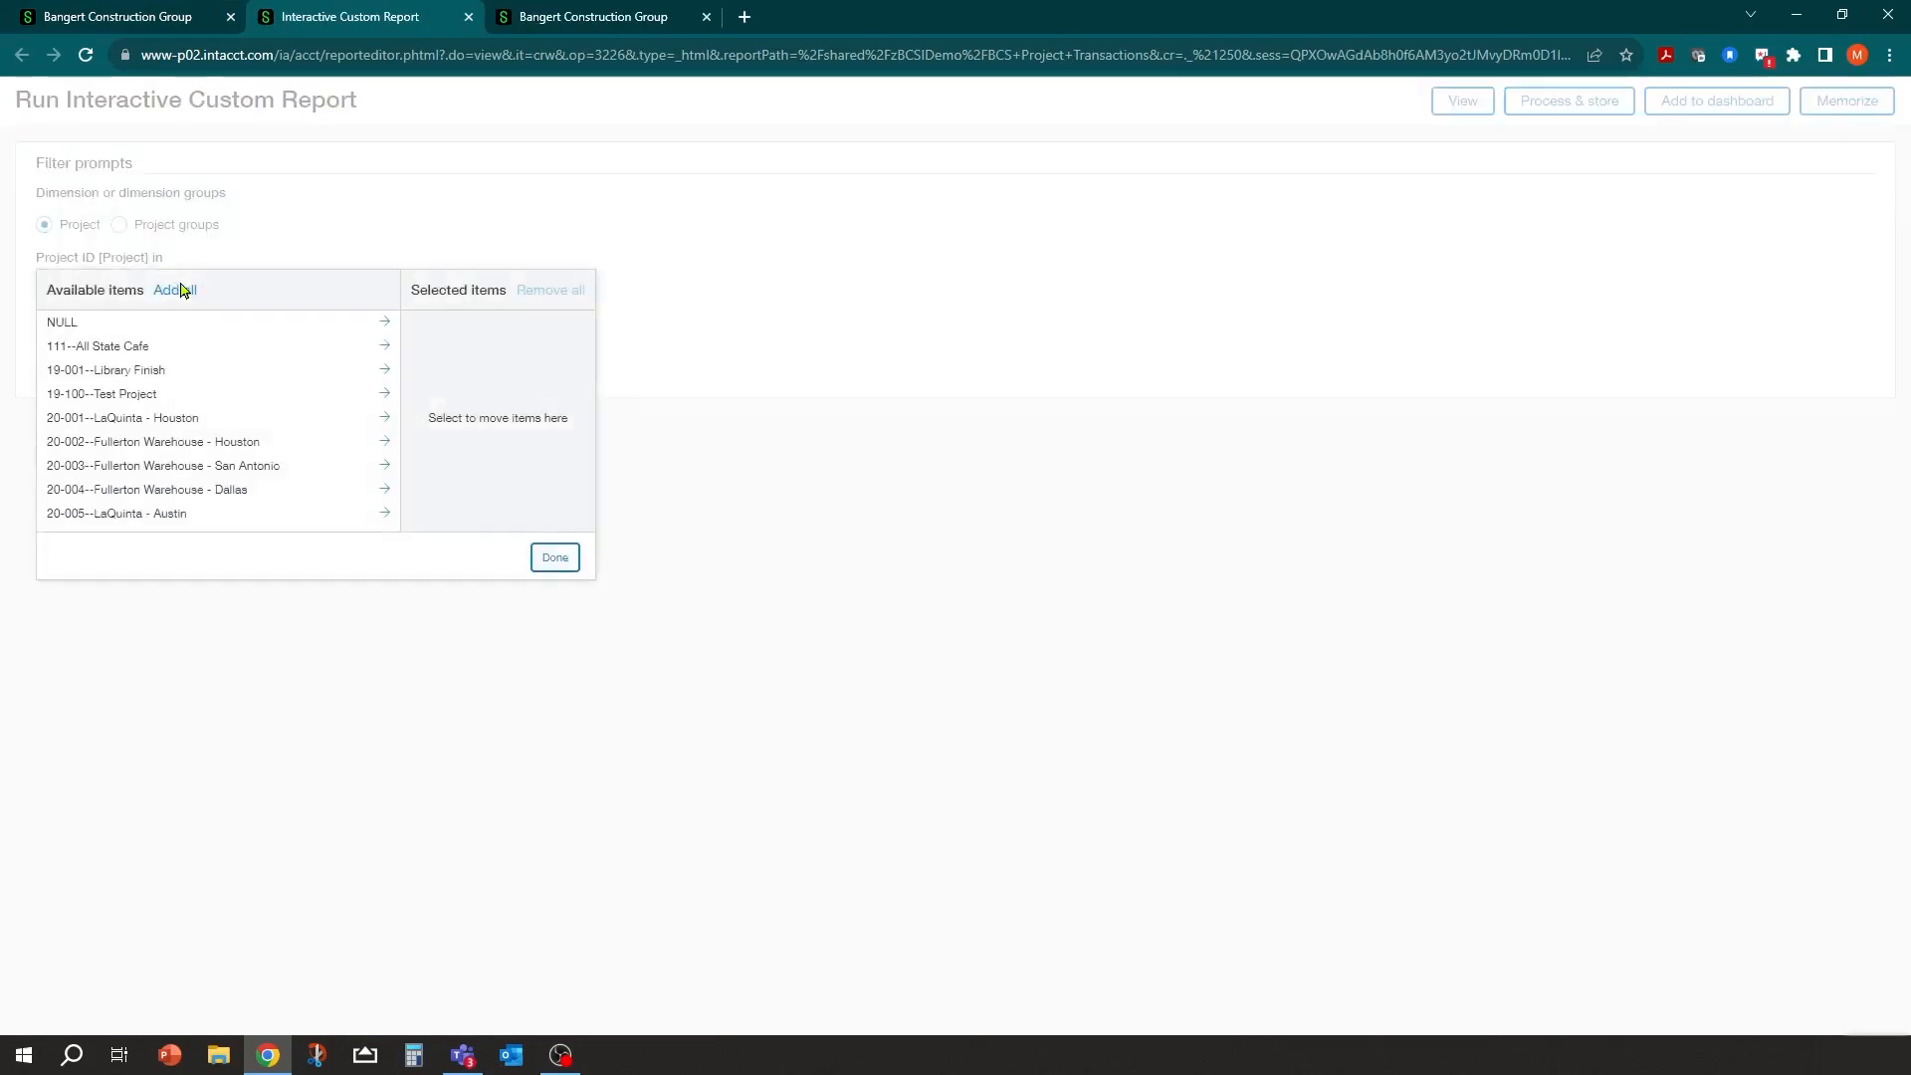
pyautogui.click(192, 467)
pyautogui.scroll(-1, 214, 497)
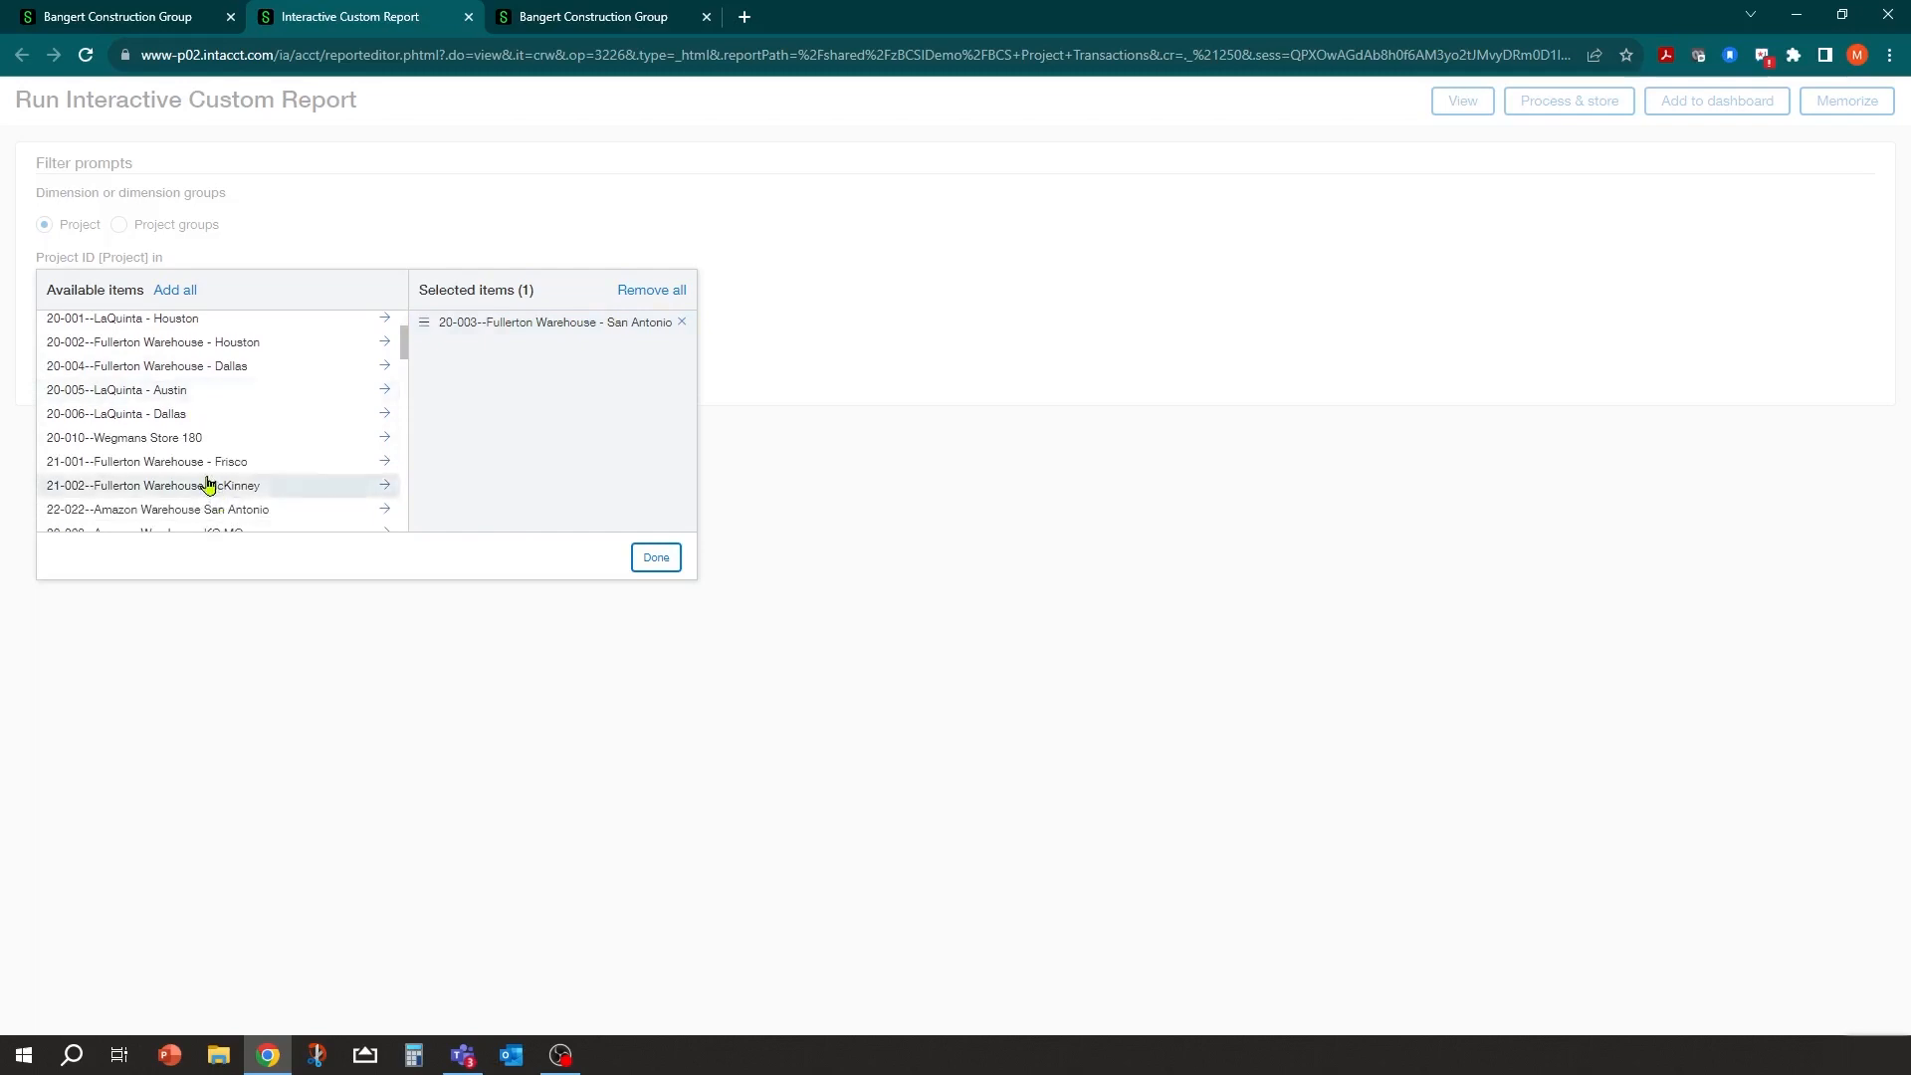
pyautogui.scroll(1, 227, 468)
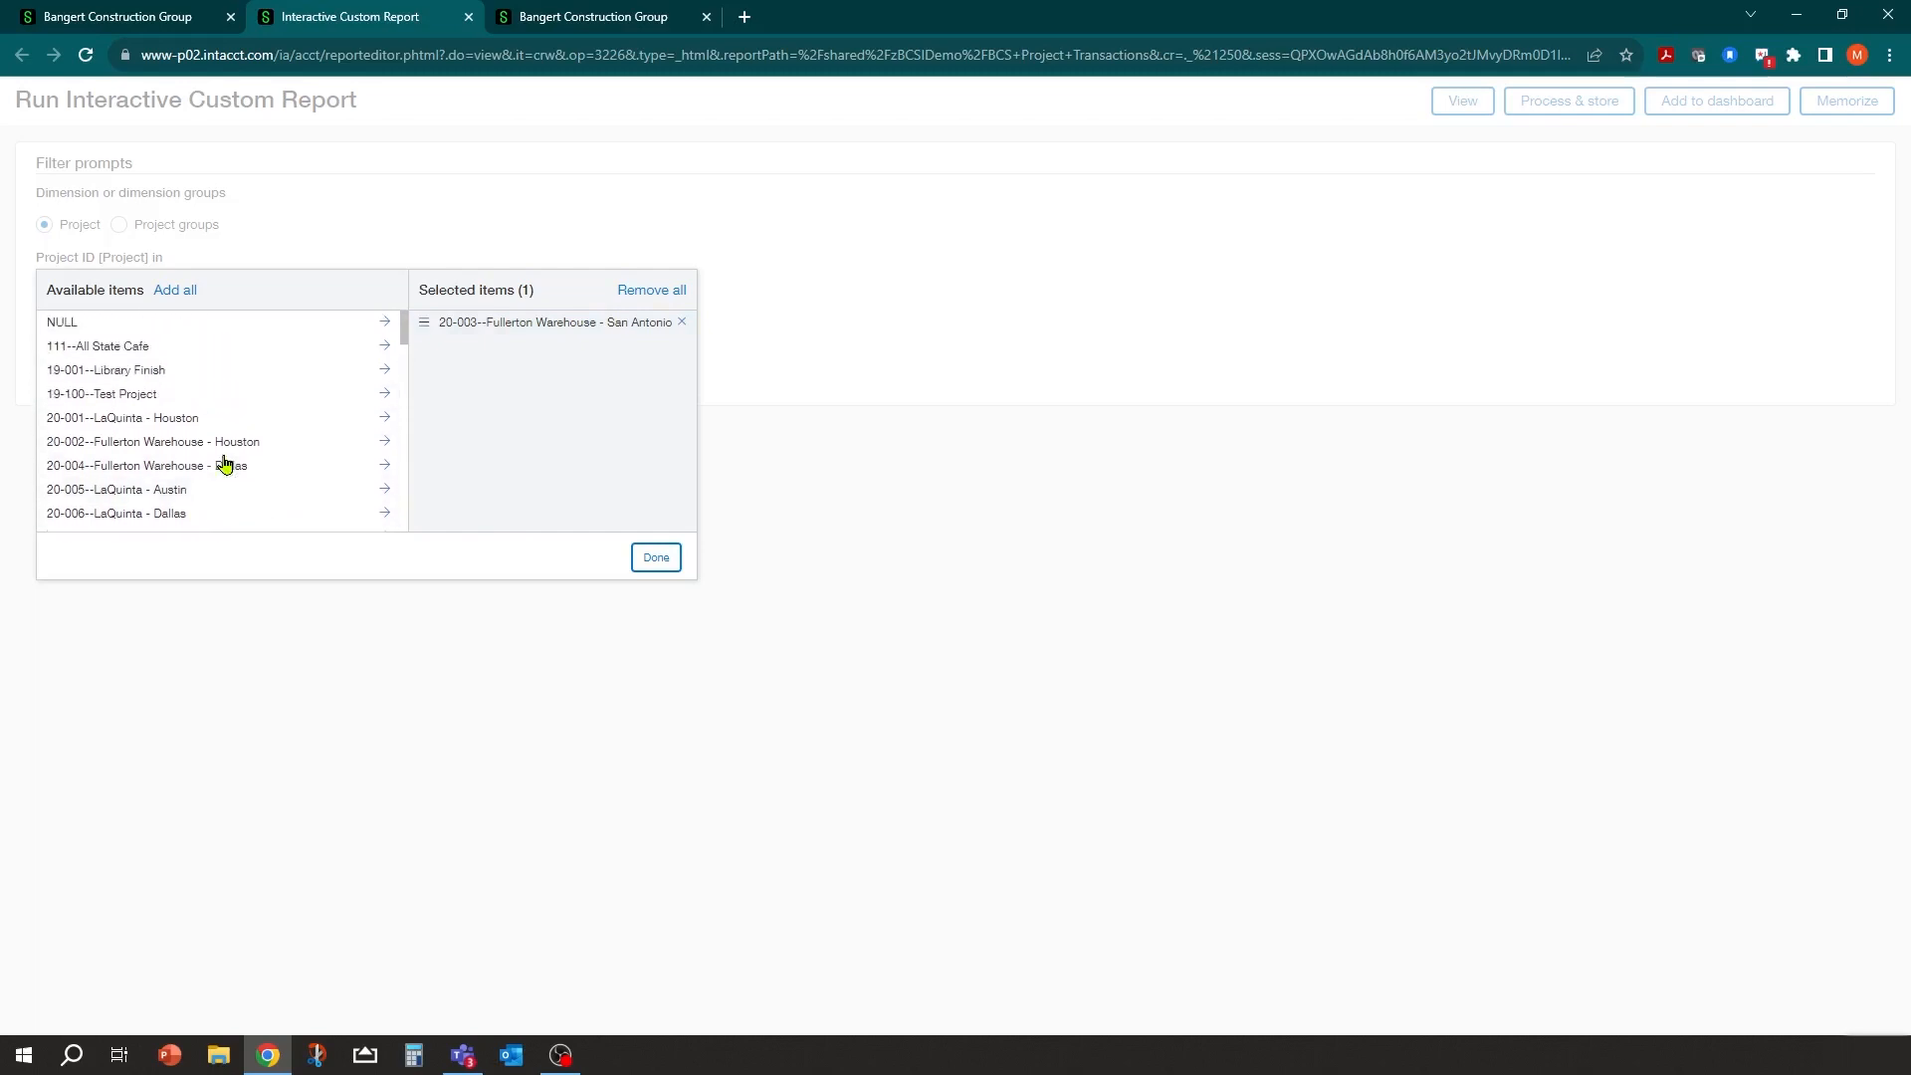
pyautogui.click(656, 557)
# Set the Transaction Type filter to AP Bill and view the report.
pyautogui.click(184, 370)
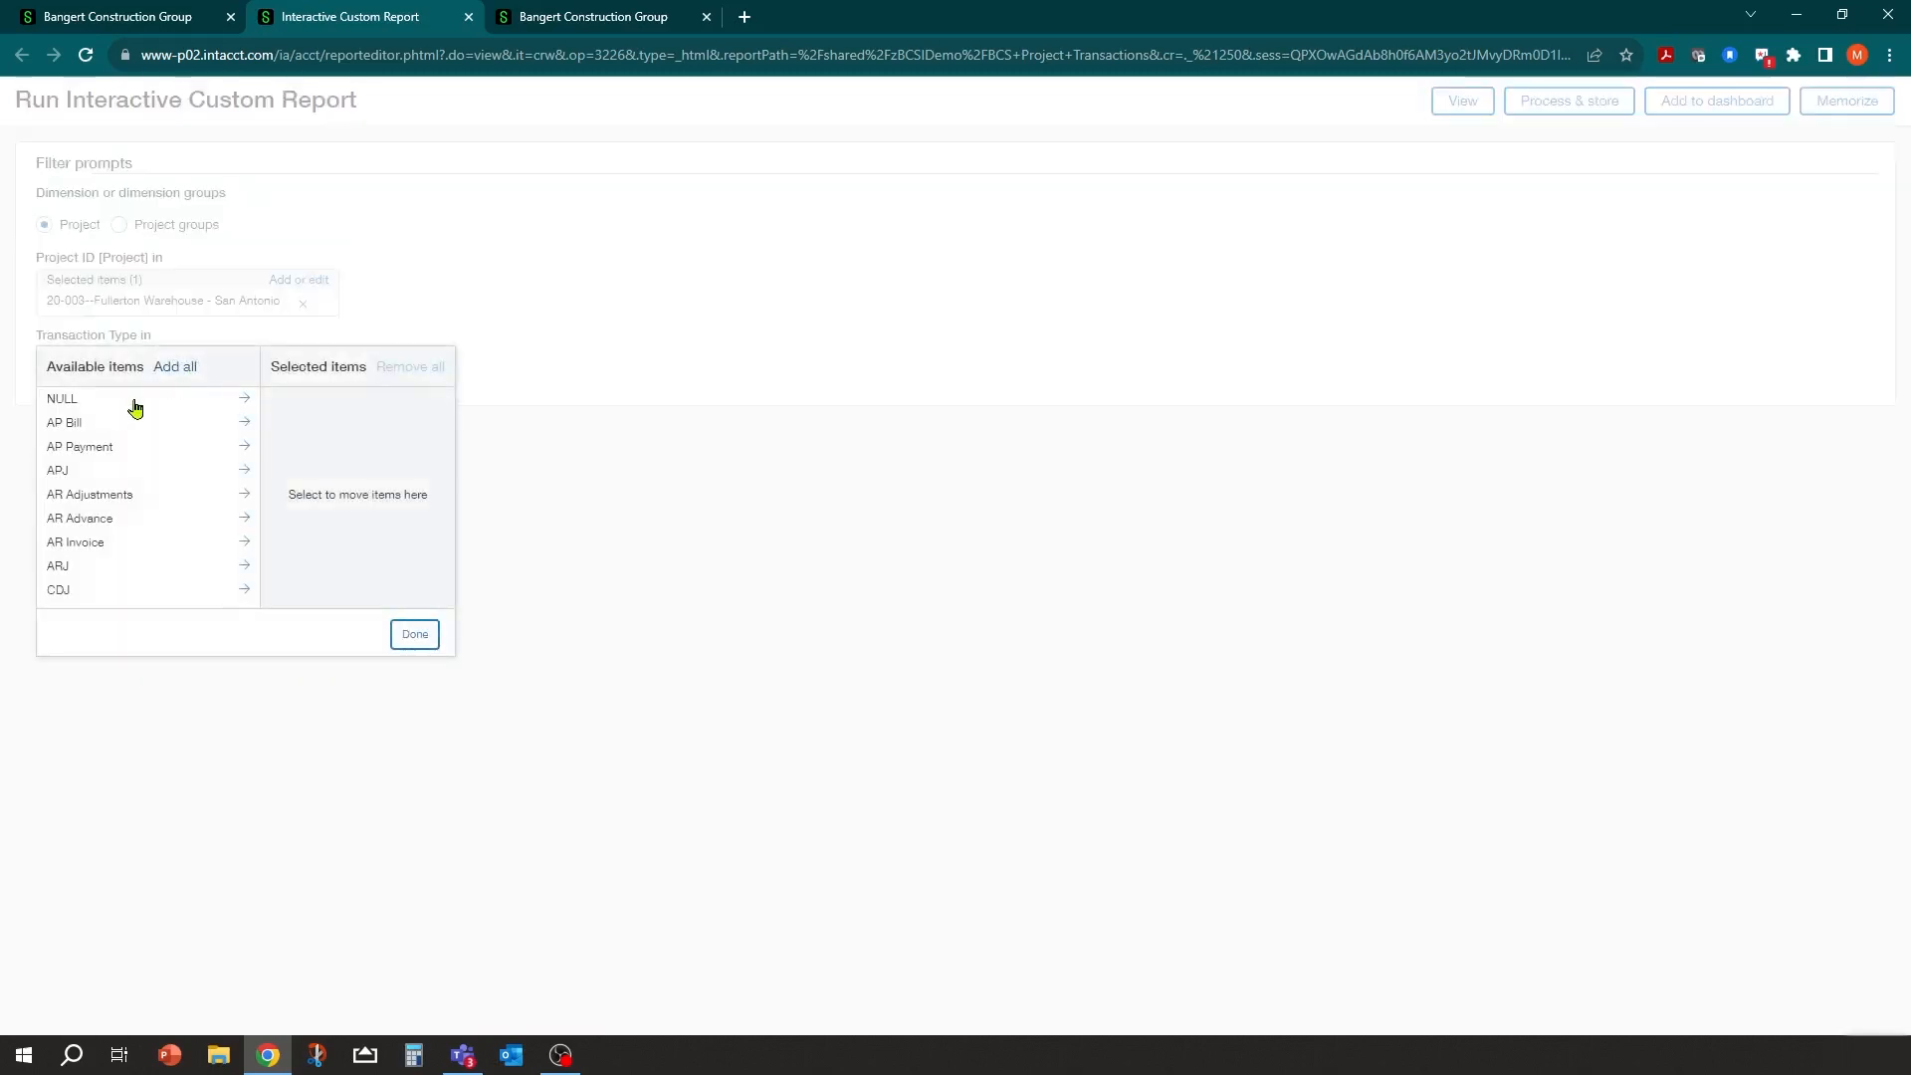
pyautogui.click(78, 423)
pyautogui.click(442, 637)
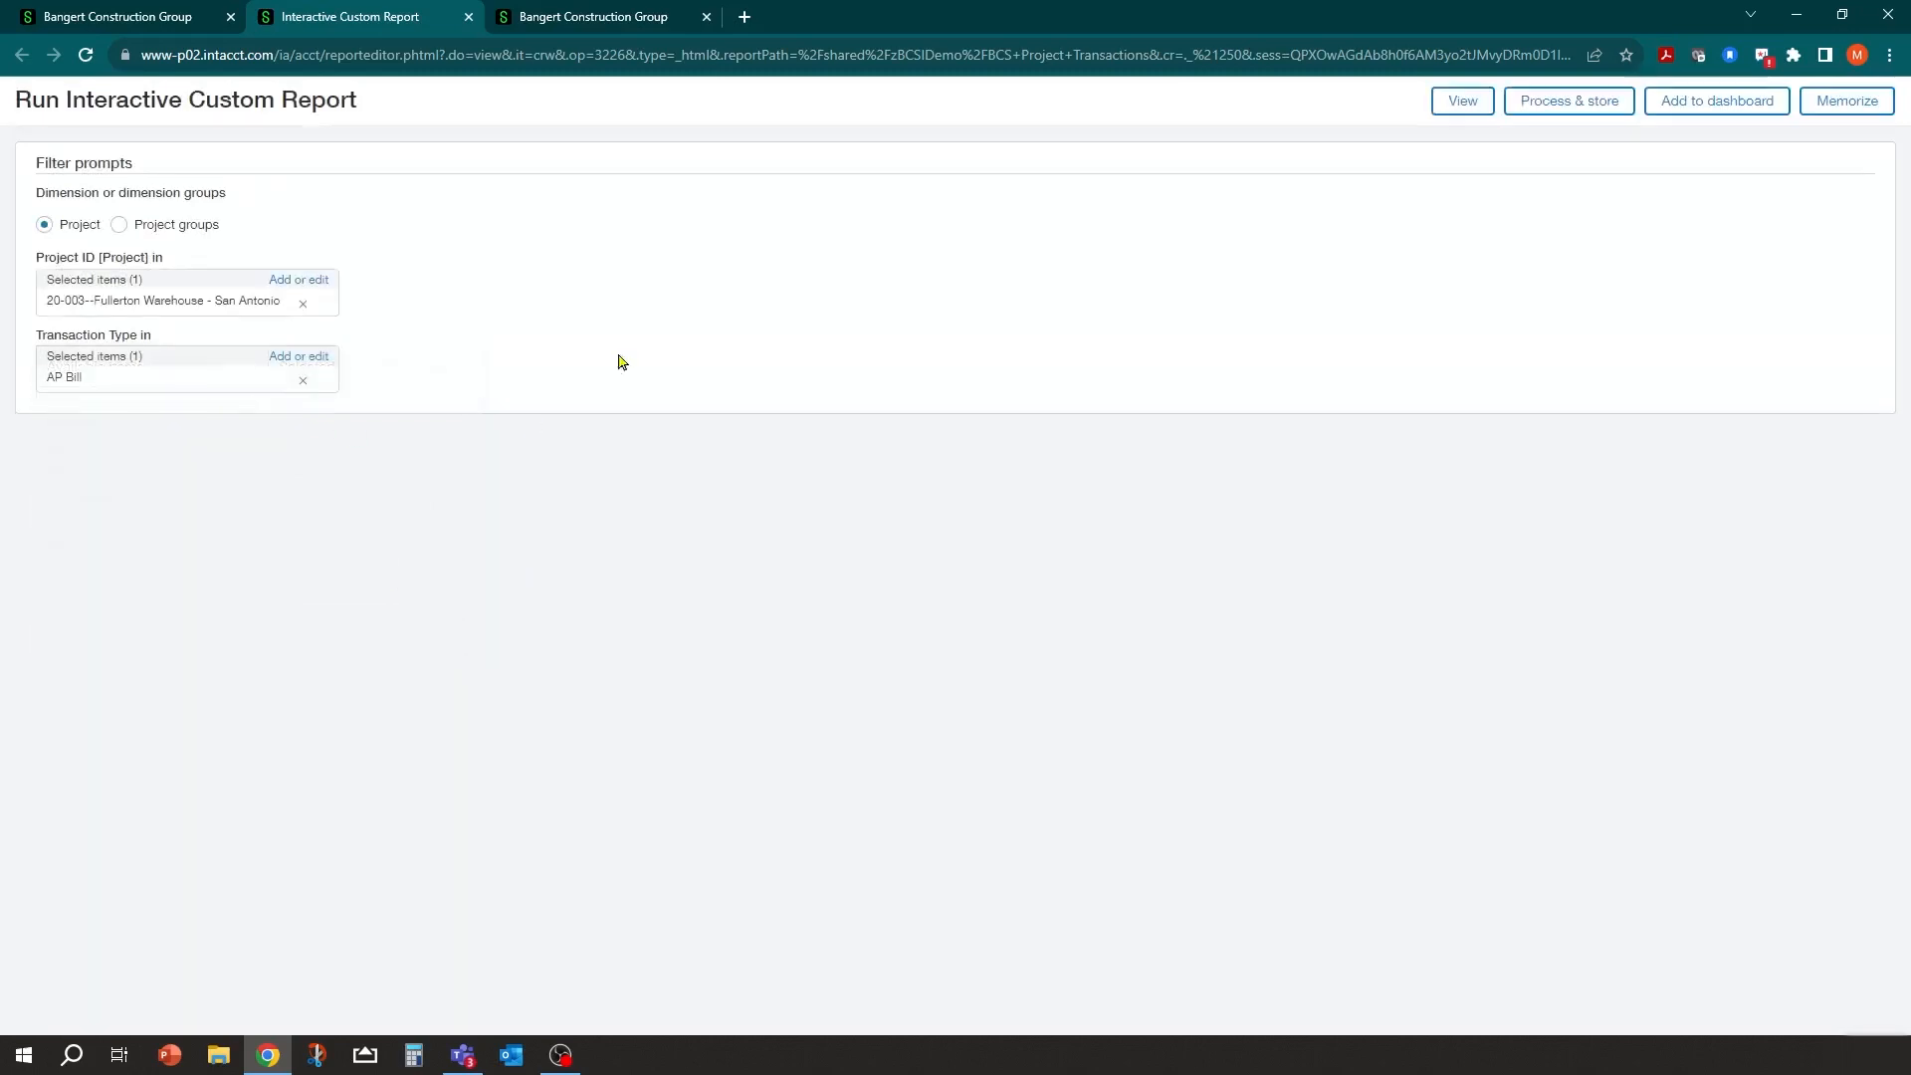
pyautogui.click(1462, 103)
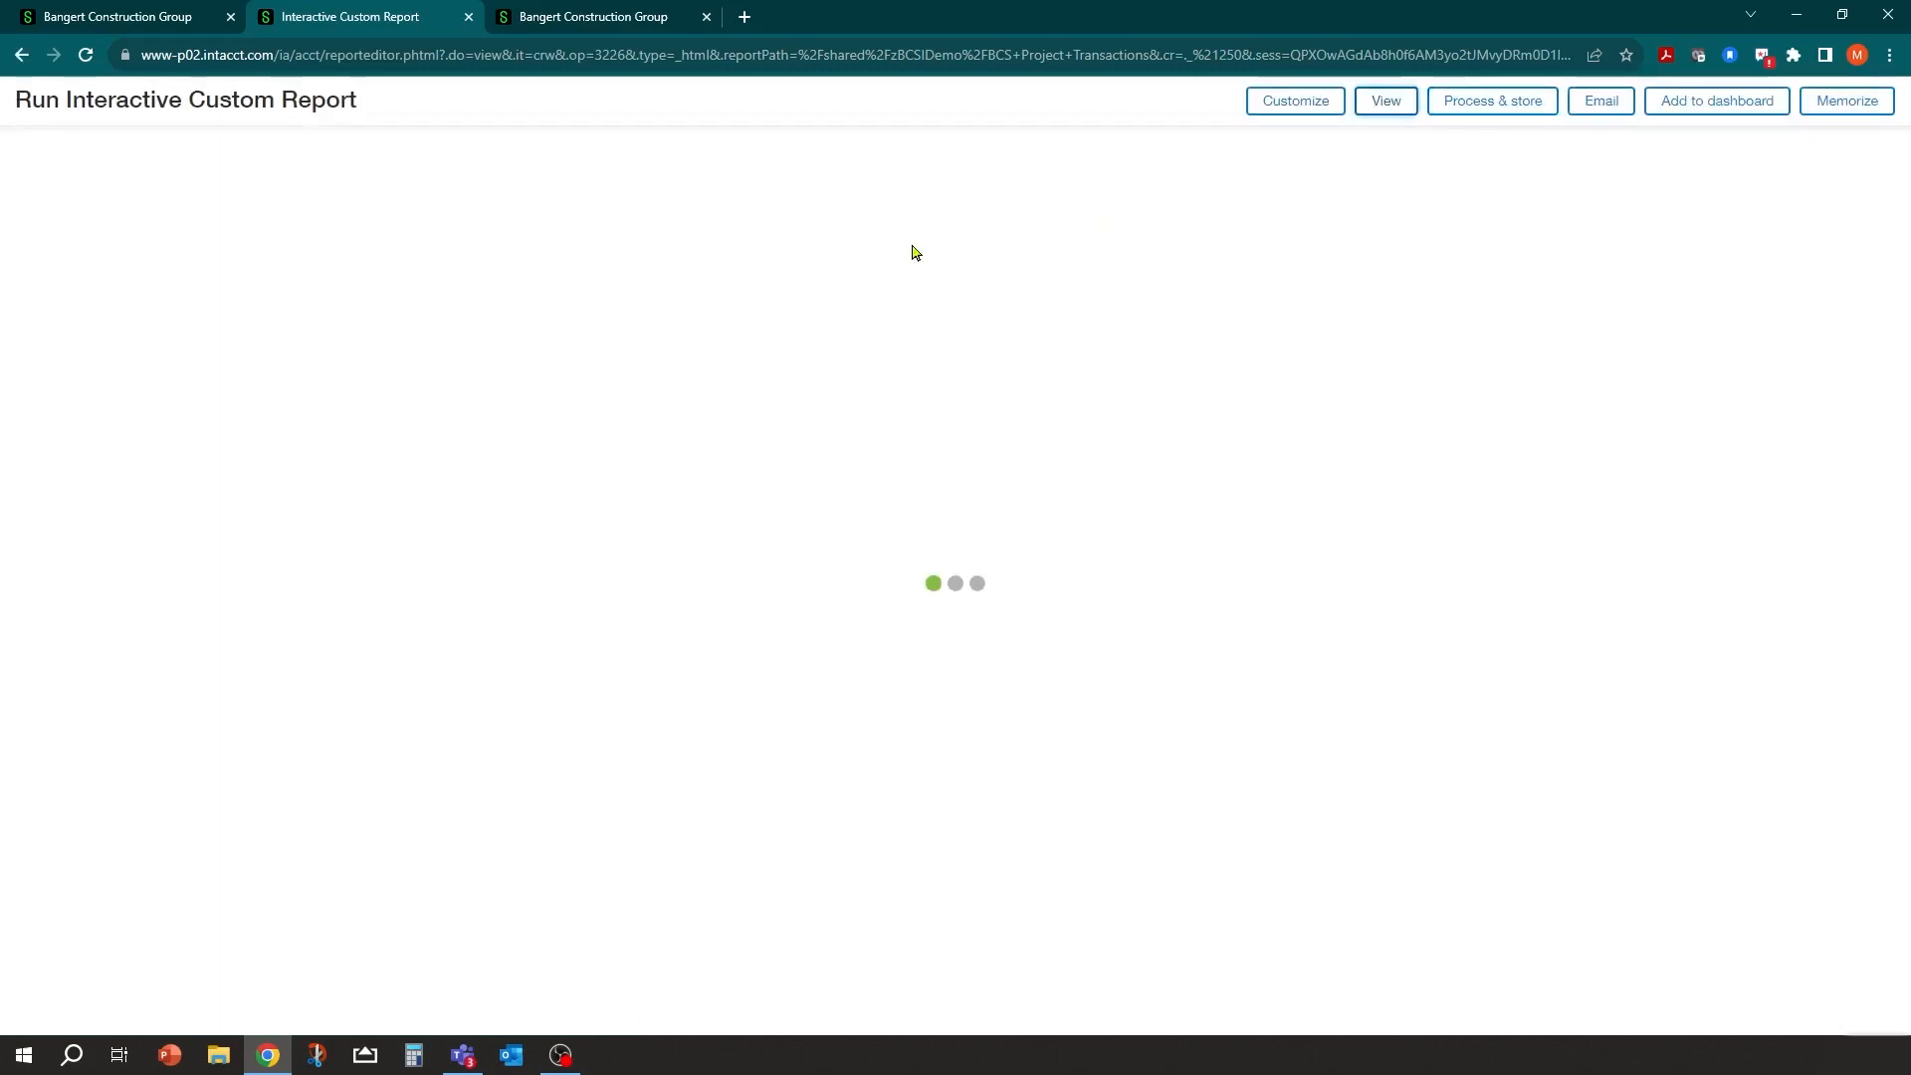